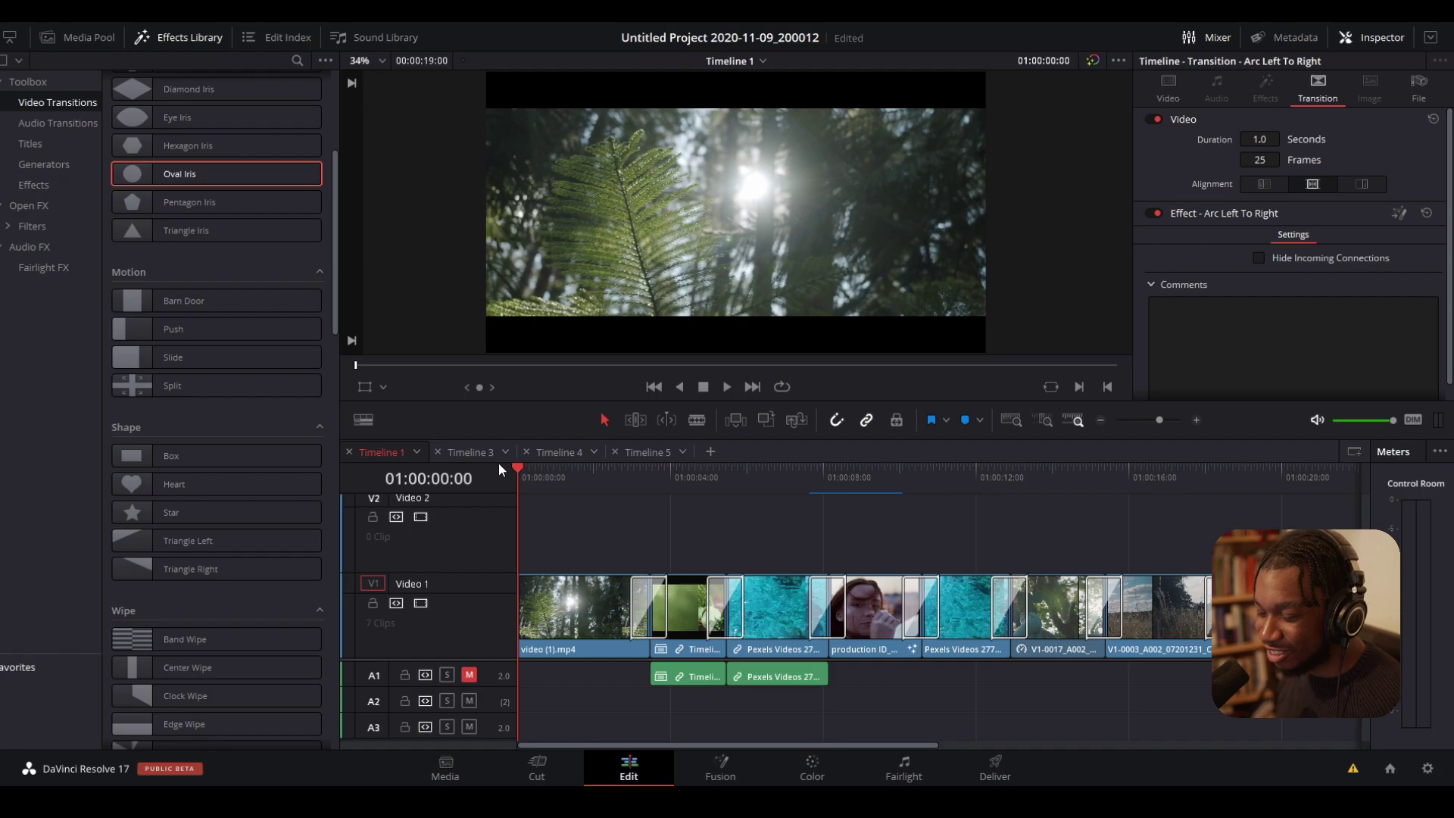
# - Play through the opening clips and transitions, stopping on the Arc Logo transition
pyautogui.moveTo(523, 471); pyautogui.dragTo(582, 471)
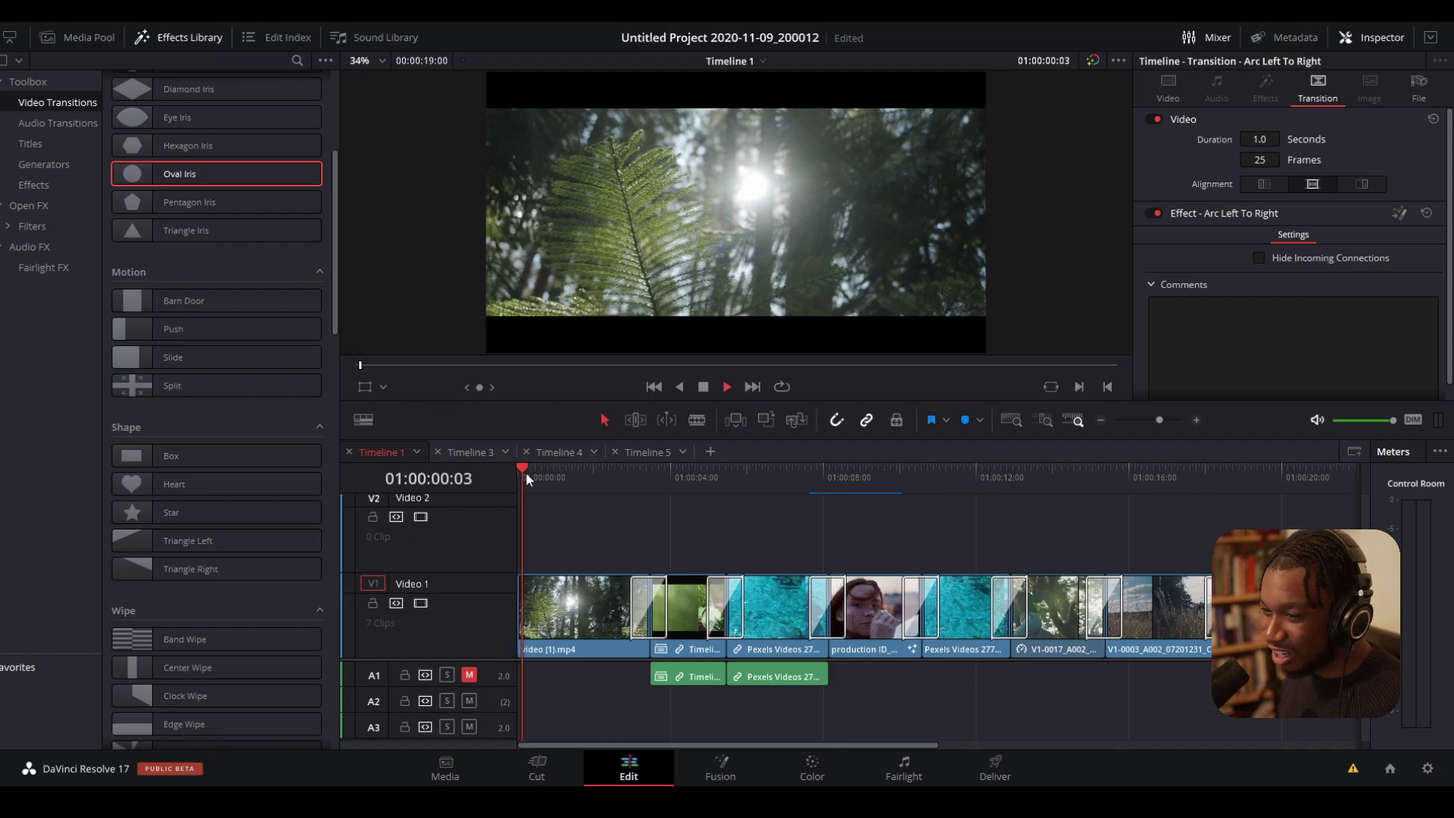
pyautogui.moveTo(63, 710); pyautogui.dragTo(124, 710)
pyautogui.press('space')
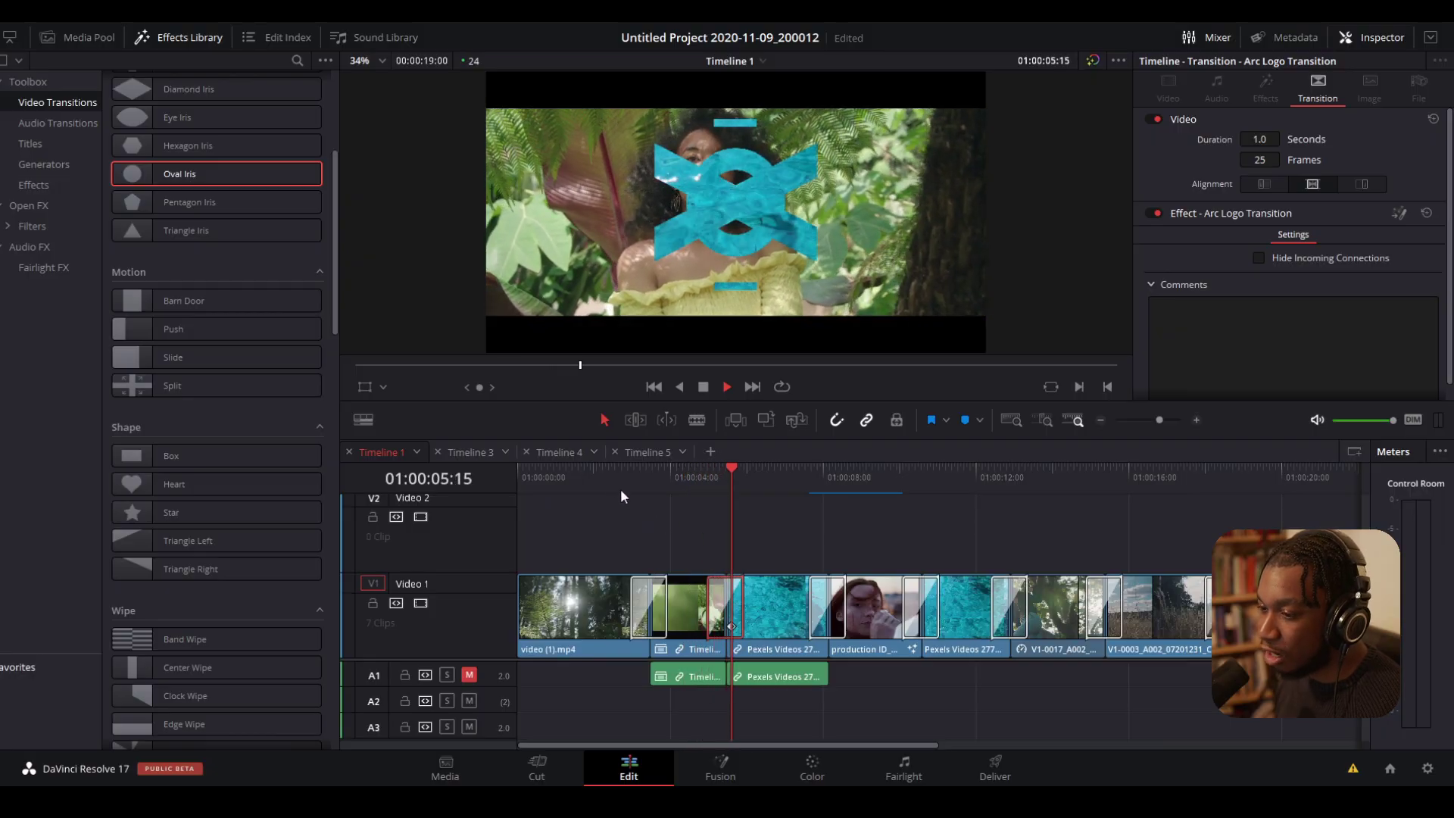
pyautogui.click(614, 479)
pyautogui.press('space')
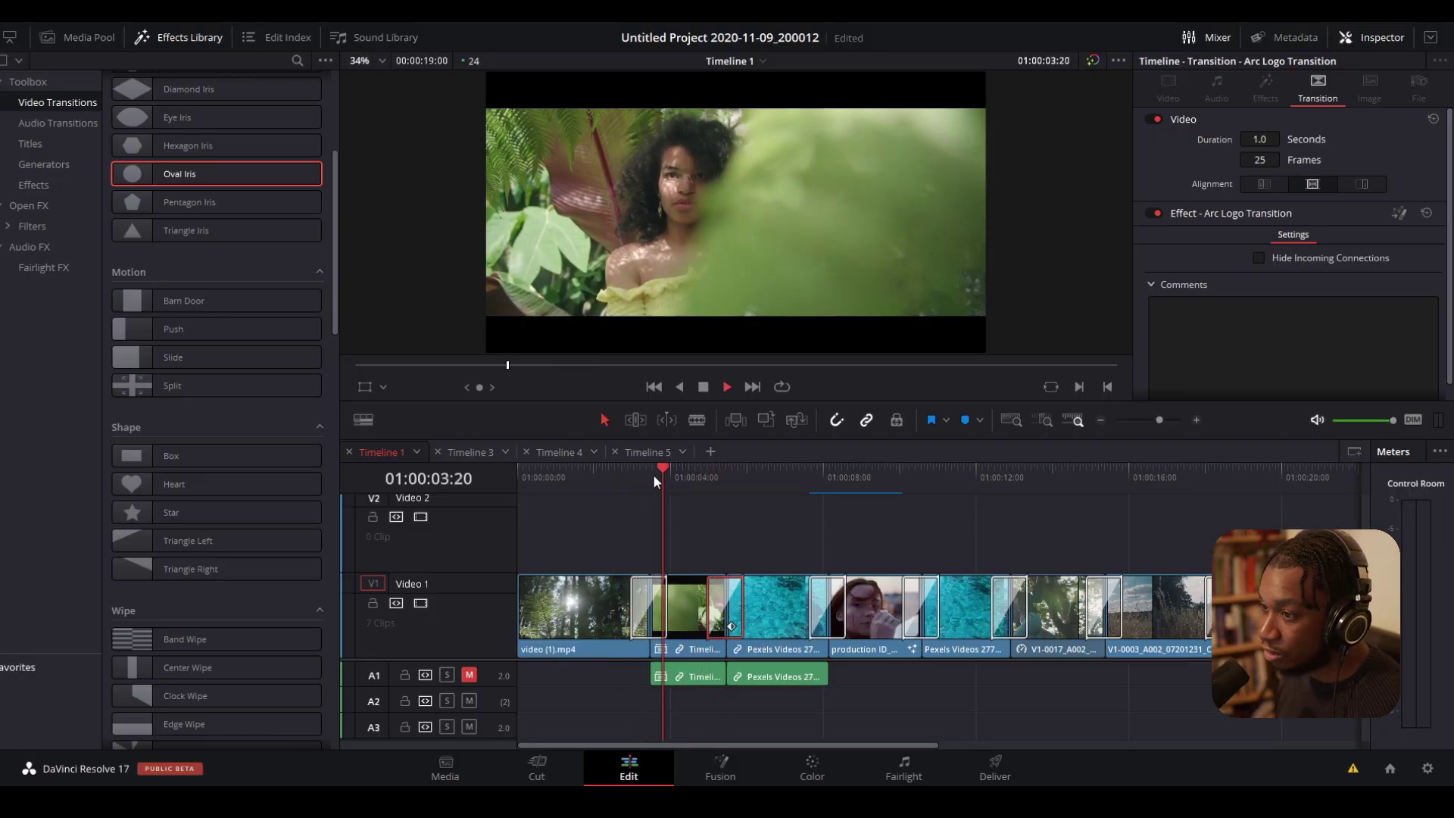
pyautogui.press('space')
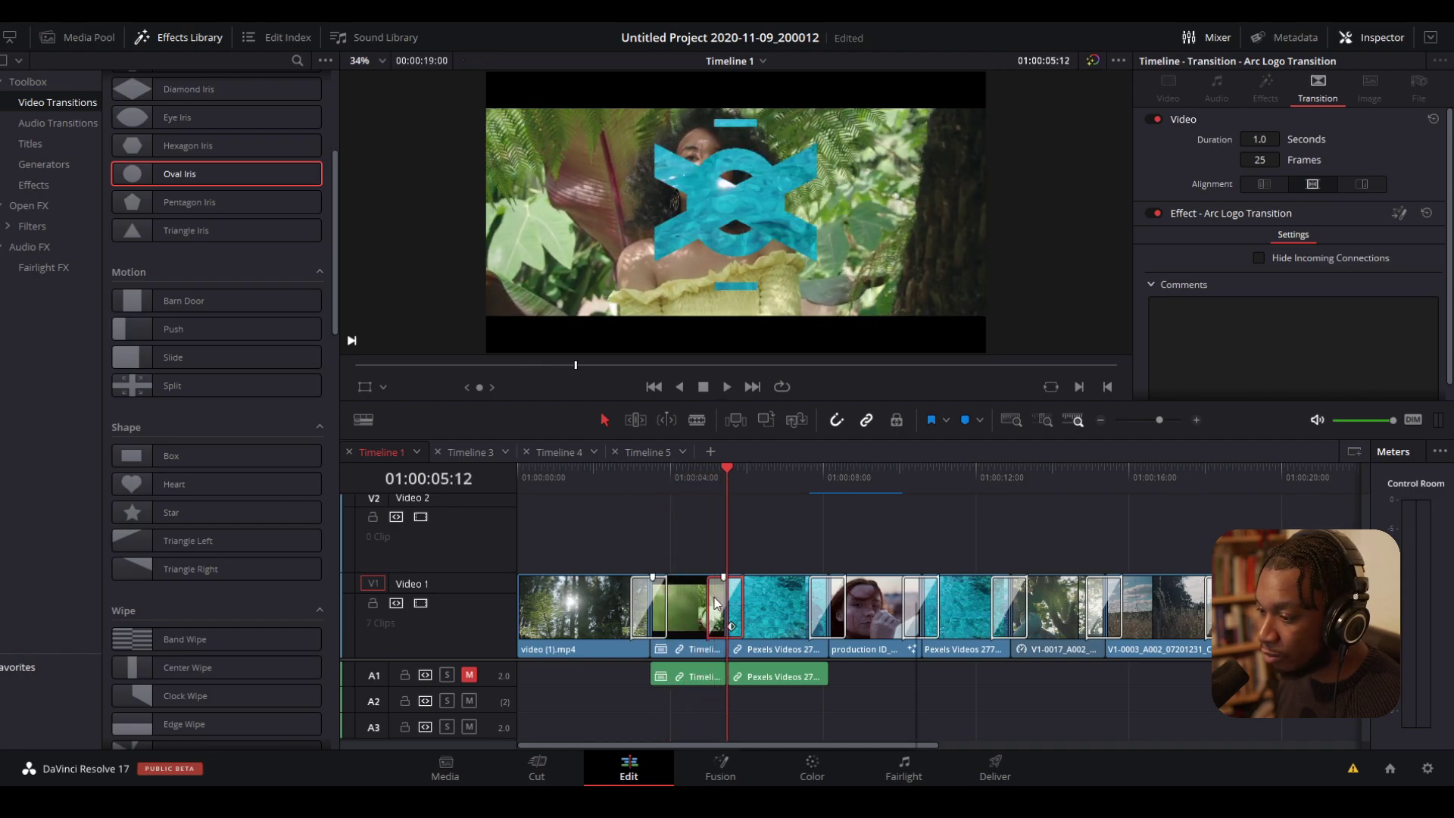
# - Open the Arc Logo transition in the Fusion page
pyautogui.rightClick(716, 601)
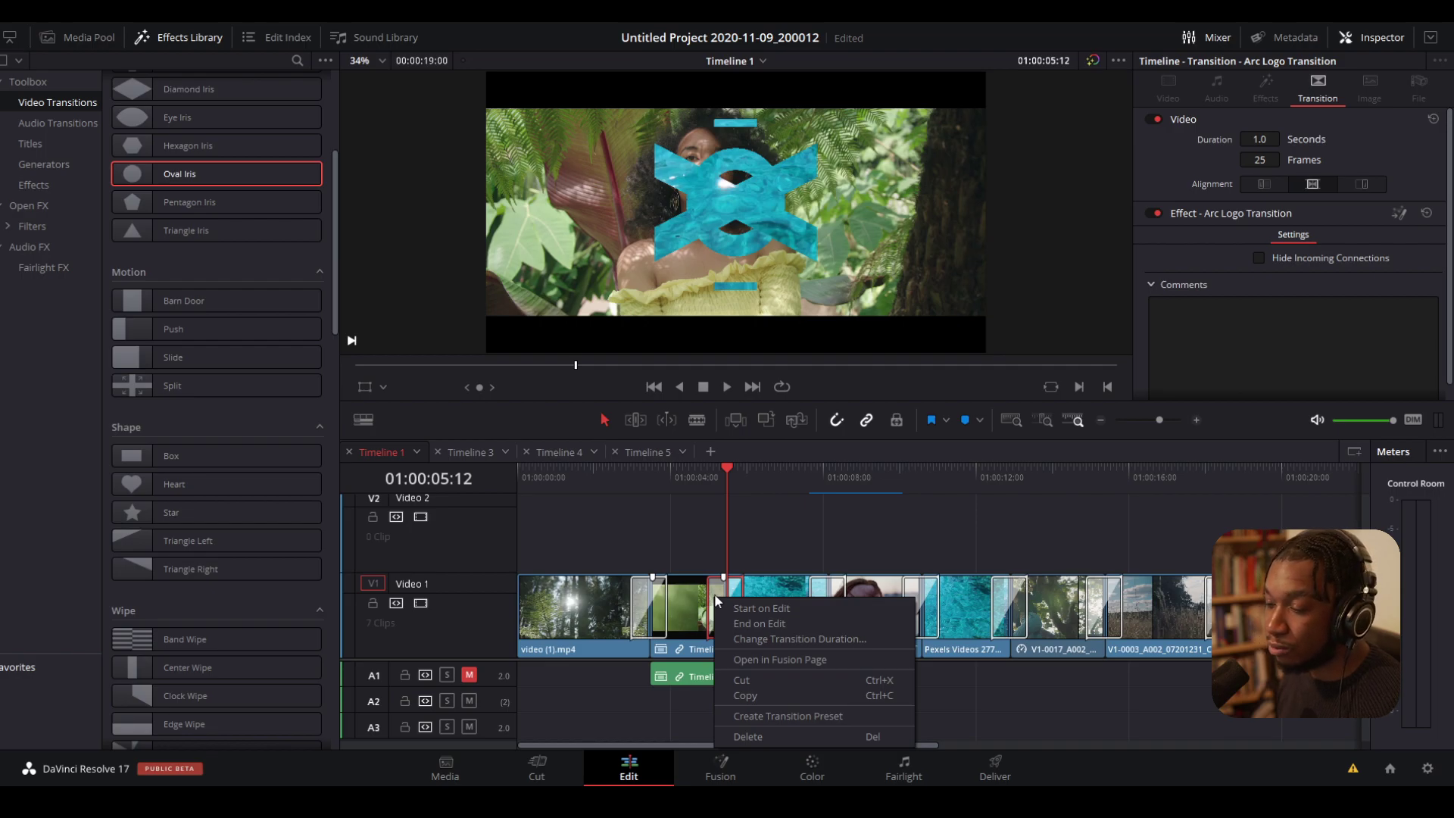
pyautogui.click(746, 519)
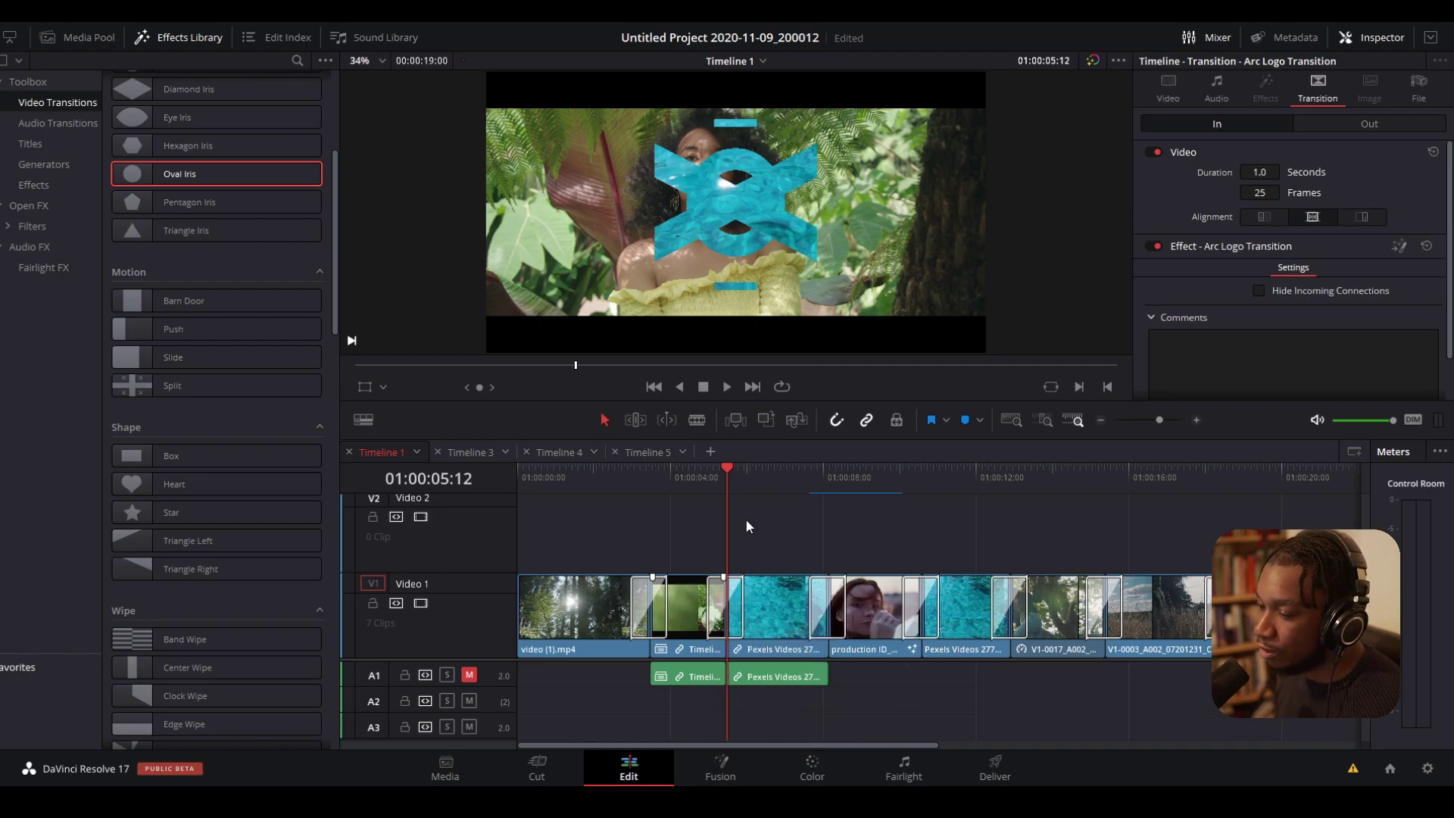
pyautogui.click(717, 606)
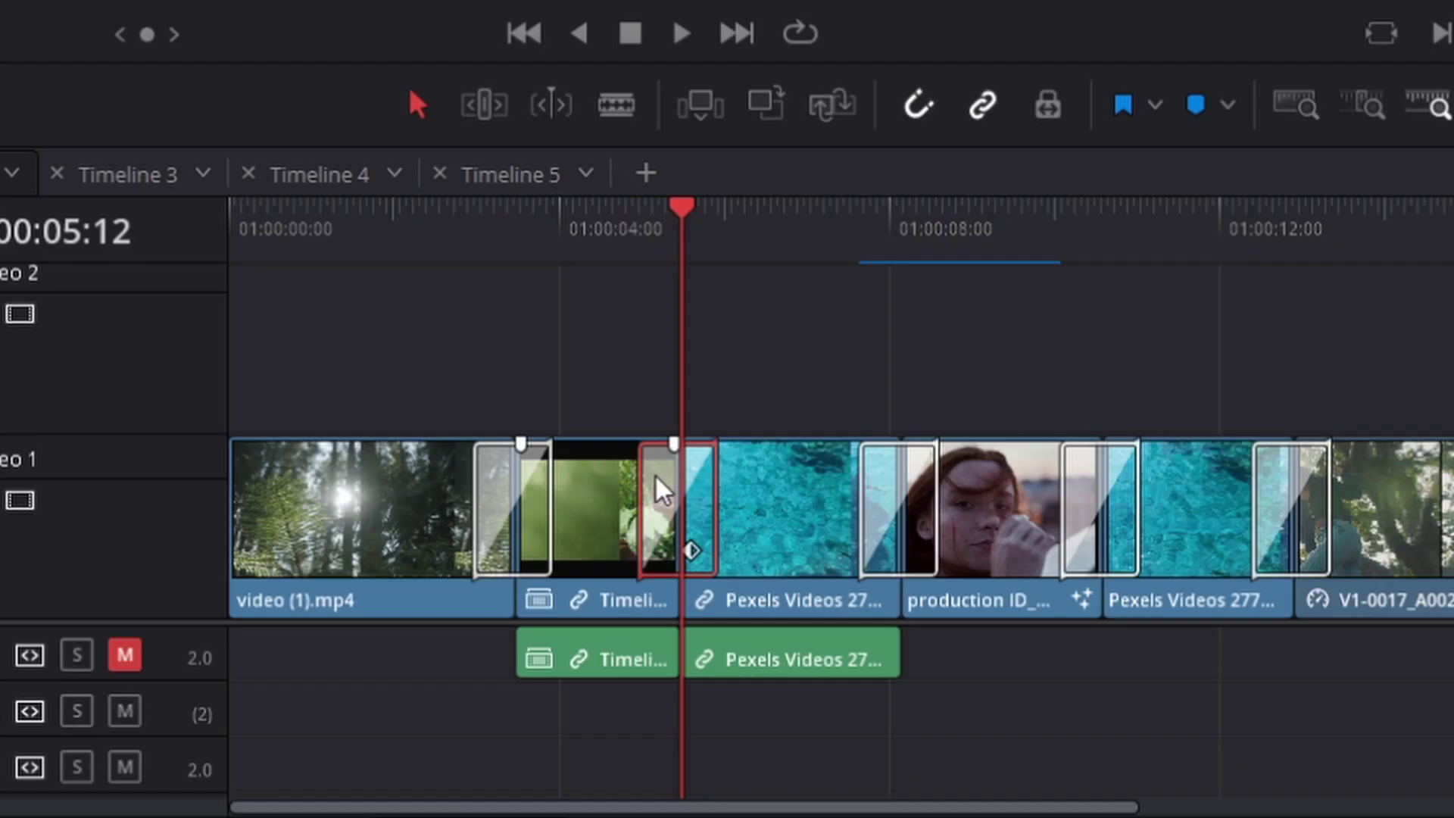
pyautogui.rightClick(656, 475)
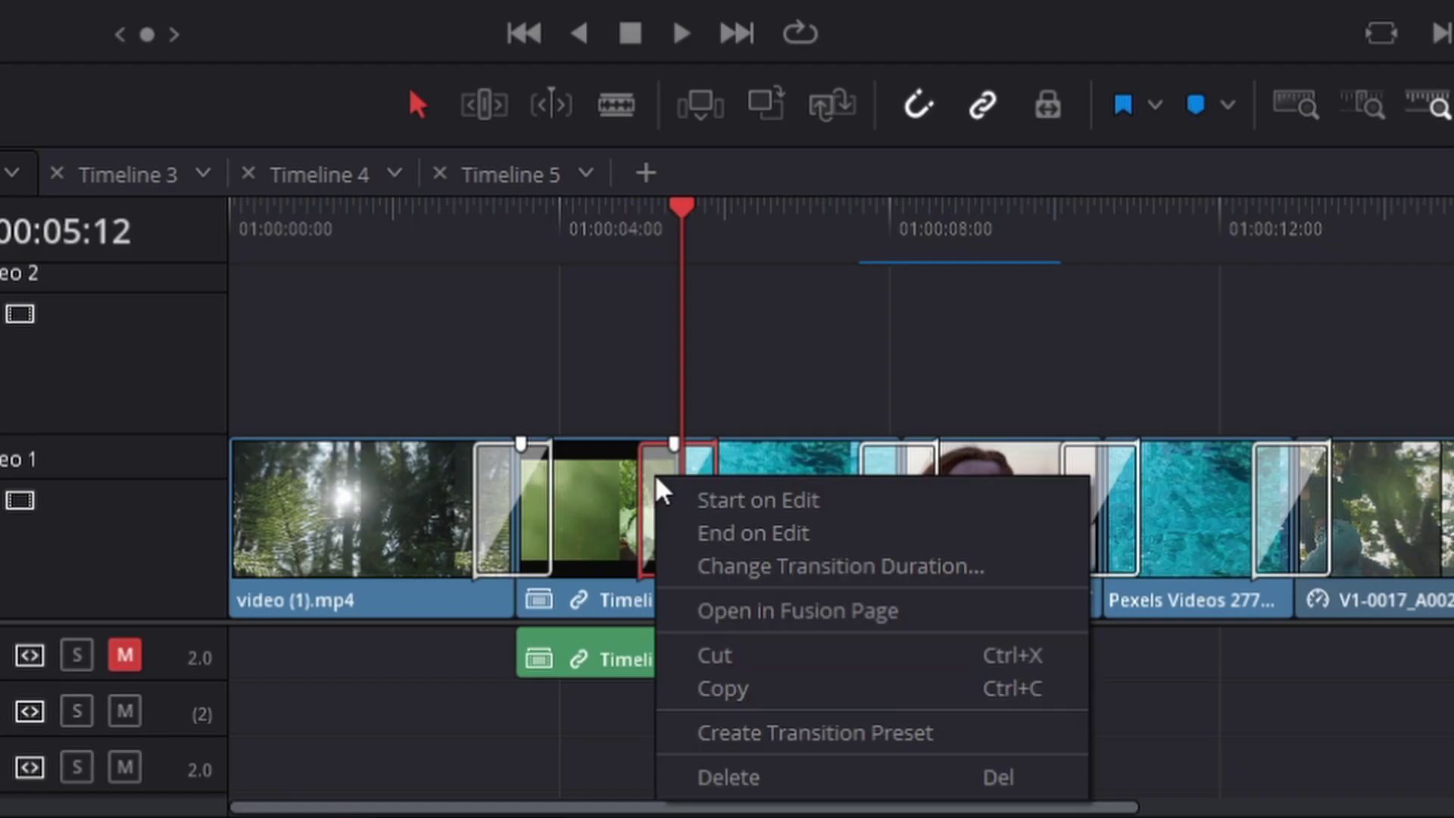
pyautogui.click(717, 610)
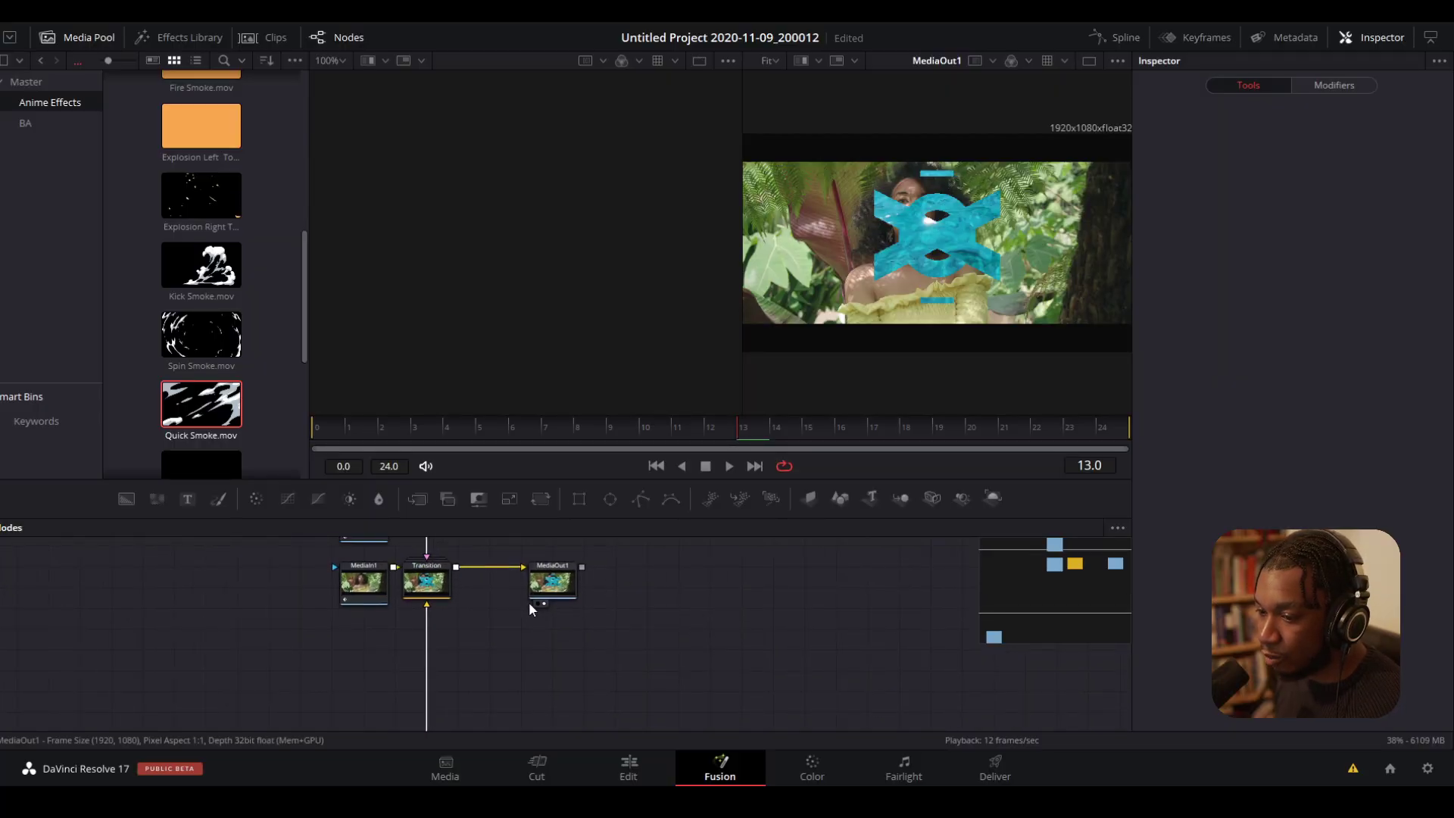
# - Wire the Adidas Alpha.png image into the Transition node as the logo, then return to Edit
pyautogui.moveTo(530, 608); pyautogui.dragTo(601, 576)
pyautogui.click(504, 547)
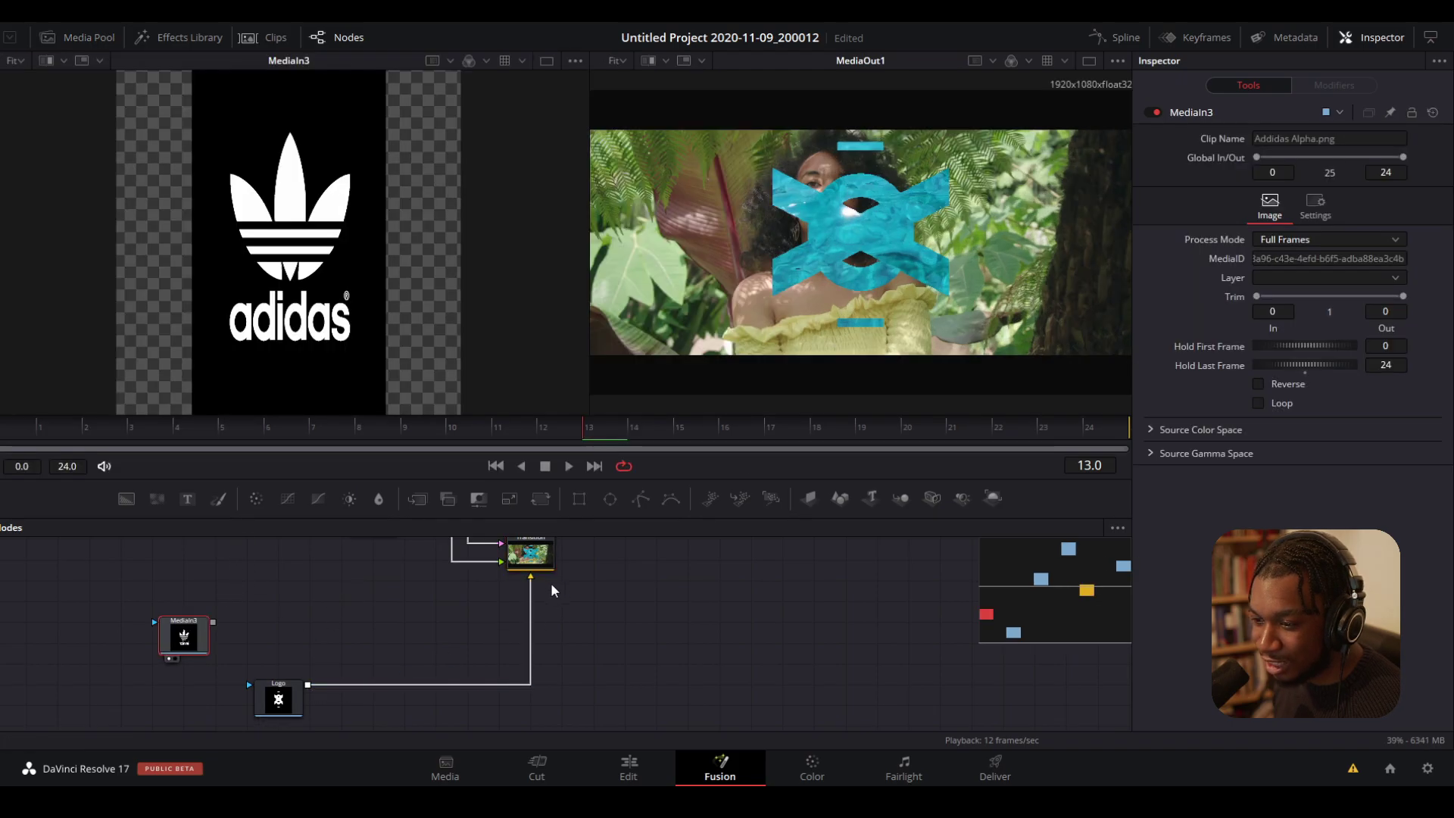
pyautogui.moveTo(534, 584)
pyautogui.mouseDown()
pyautogui.moveTo(529, 598)
pyautogui.moveTo(210, 632)
pyautogui.moveTo(530, 557)
pyautogui.mouseUp()
pyautogui.click(629, 767)
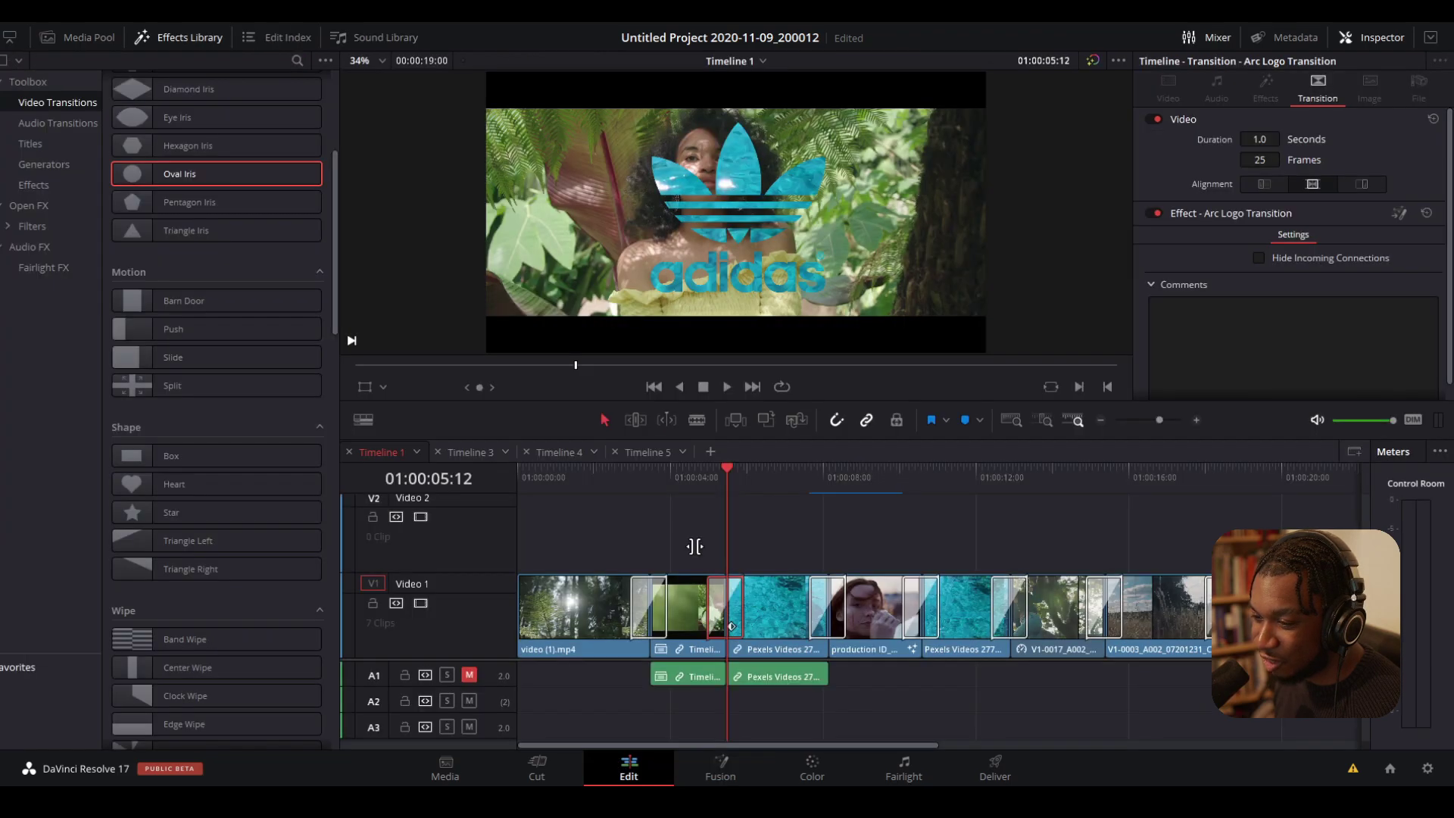
# - Preview the updated logo transition and delete the transition after the water clip
pyautogui.click(707, 477)
pyautogui.press('space')
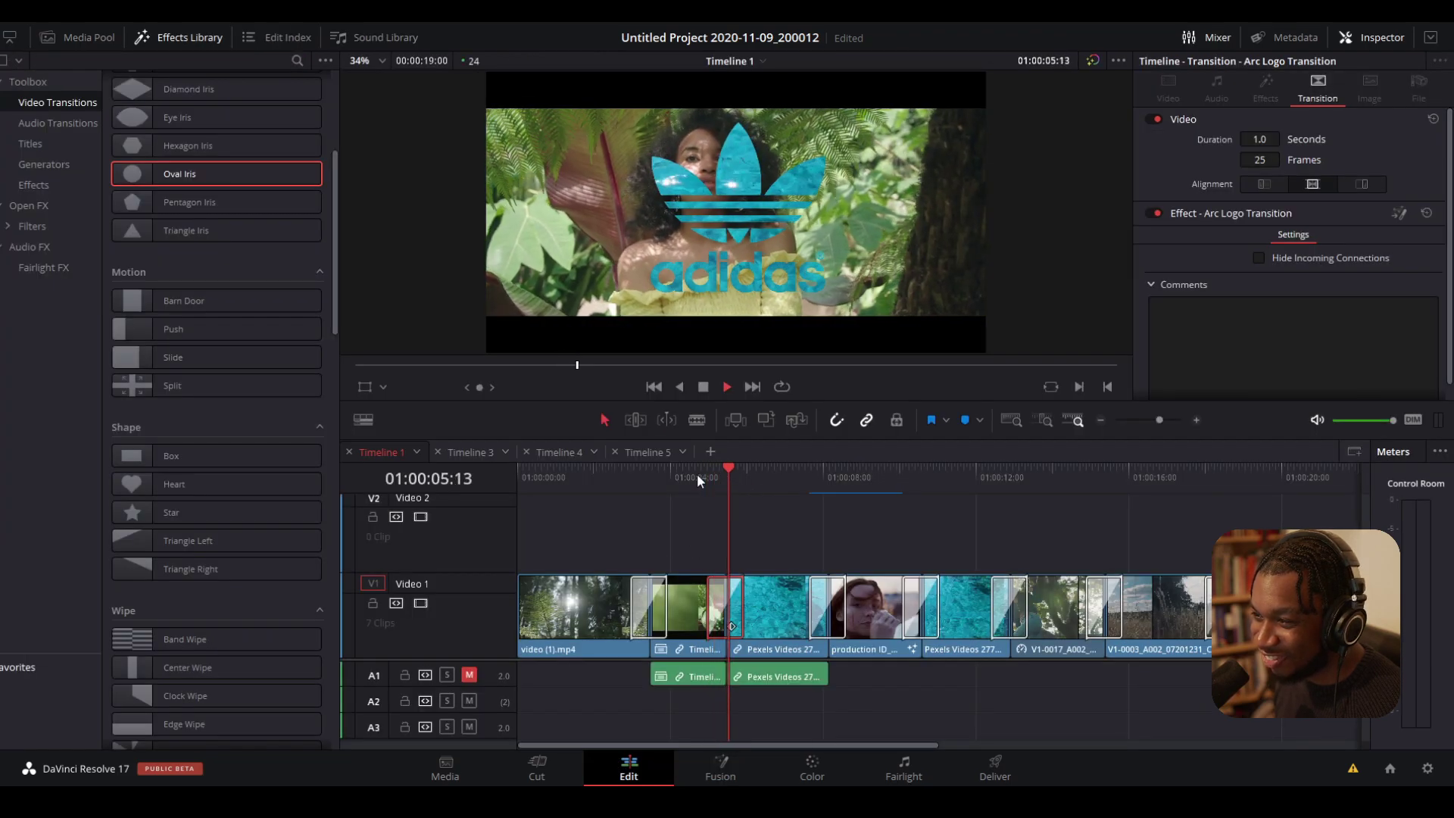
pyautogui.press('space')
pyautogui.click(816, 602)
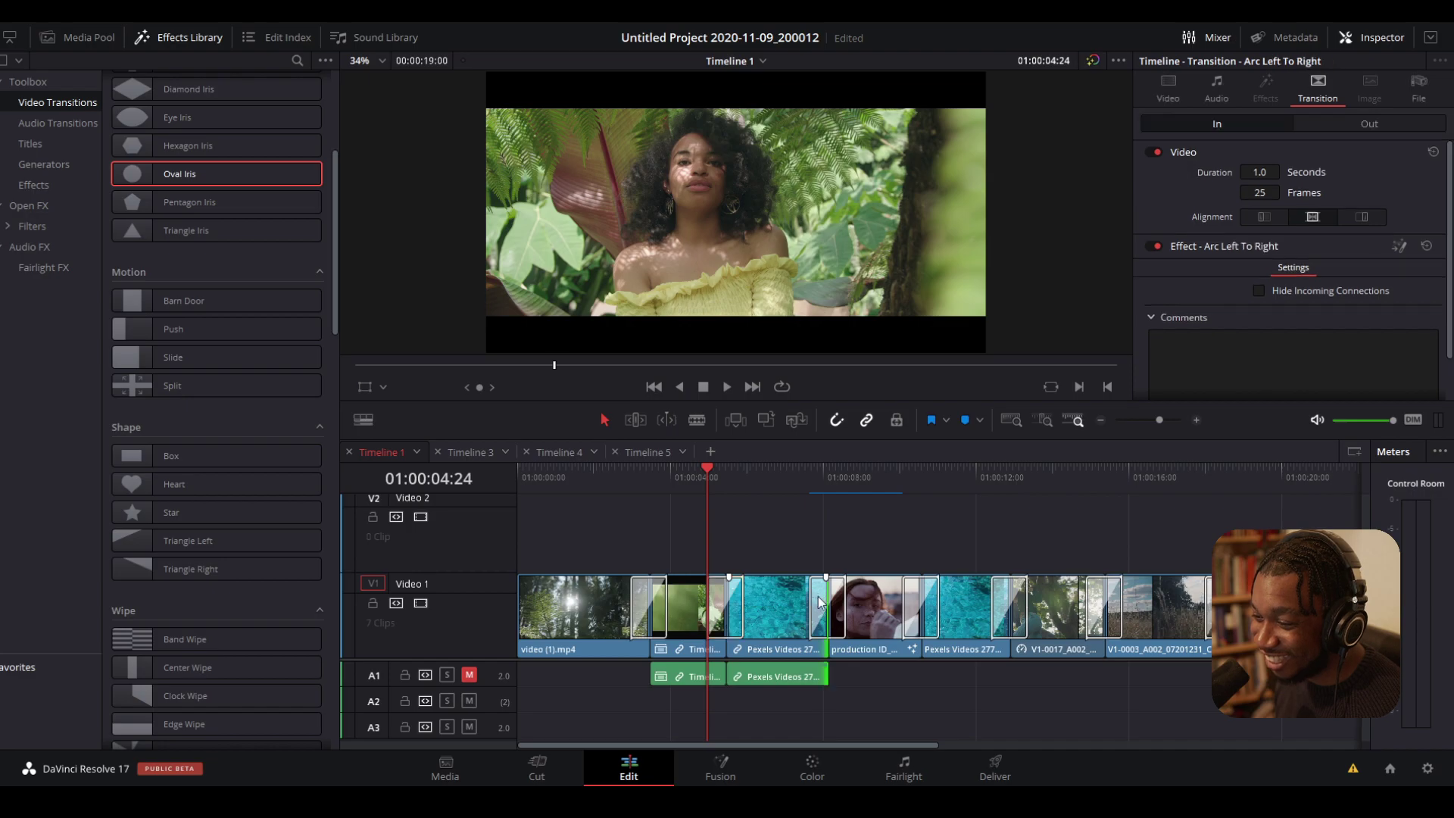
pyautogui.press('Delete')
# - Select other Video 1 transitions, replay the edit, and undo the recent changes
pyautogui.click(714, 606)
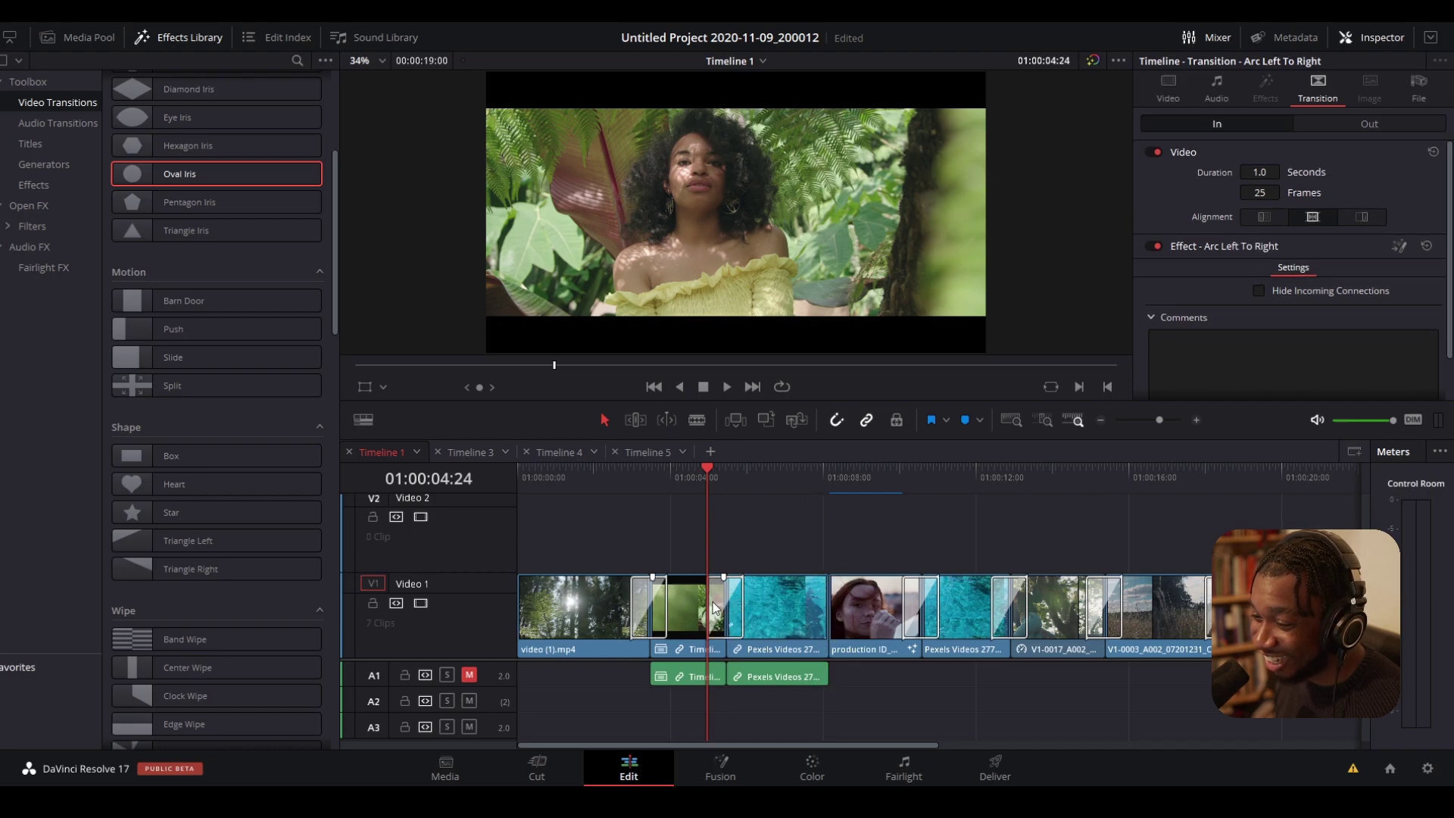
pyautogui.click(652, 602)
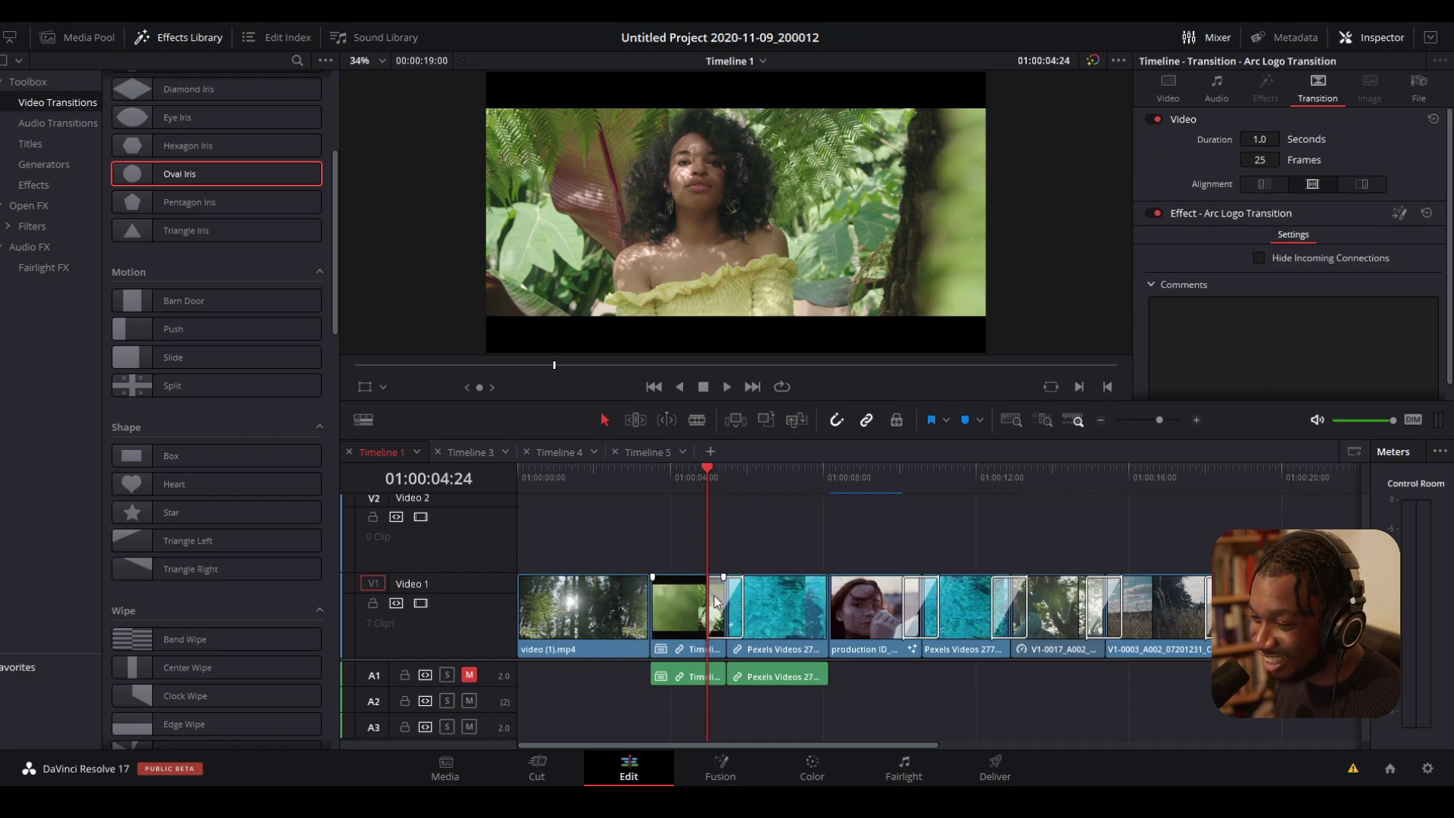
pyautogui.click(588, 482)
pyautogui.press('space')
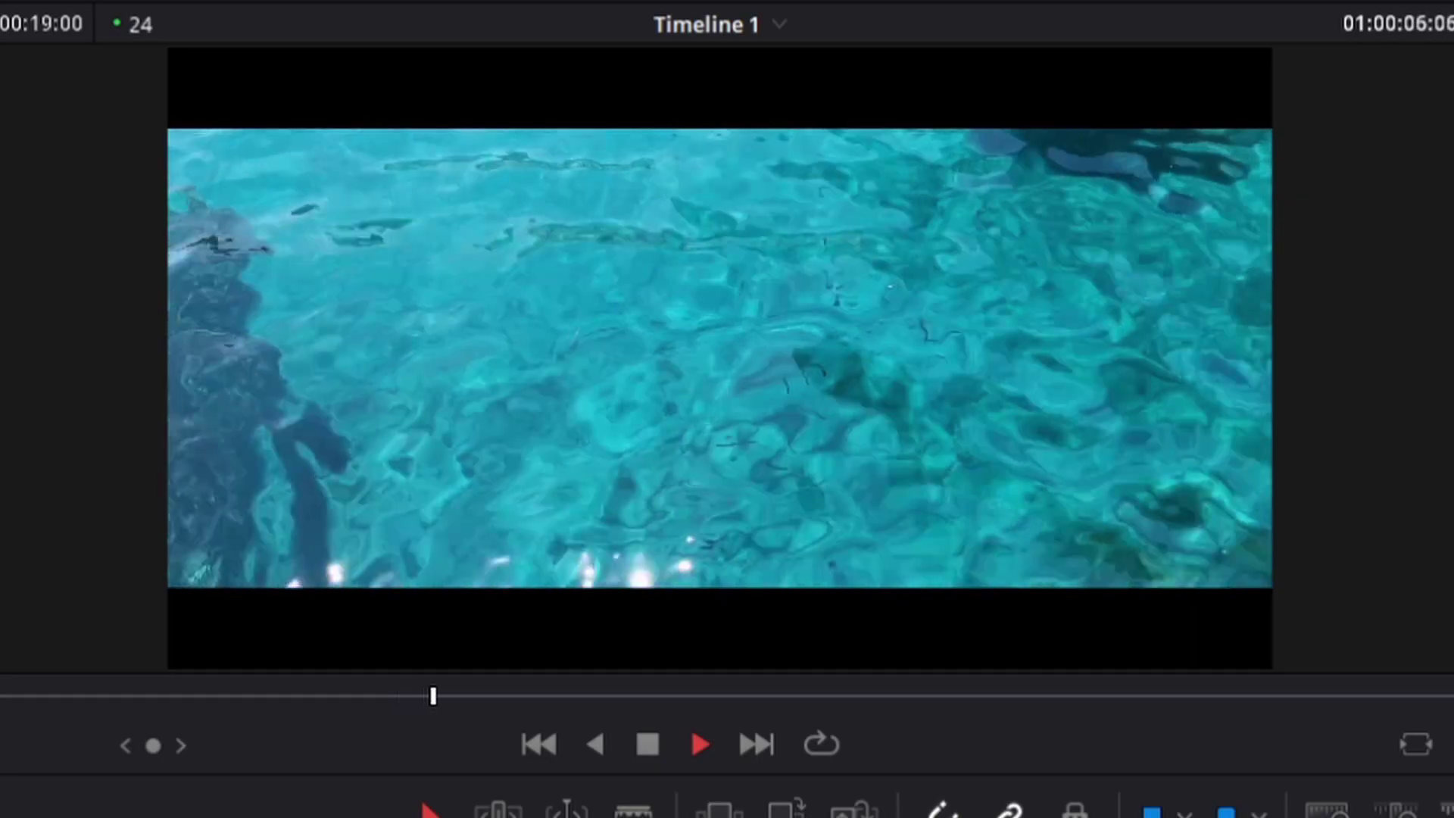
pyautogui.press('space')
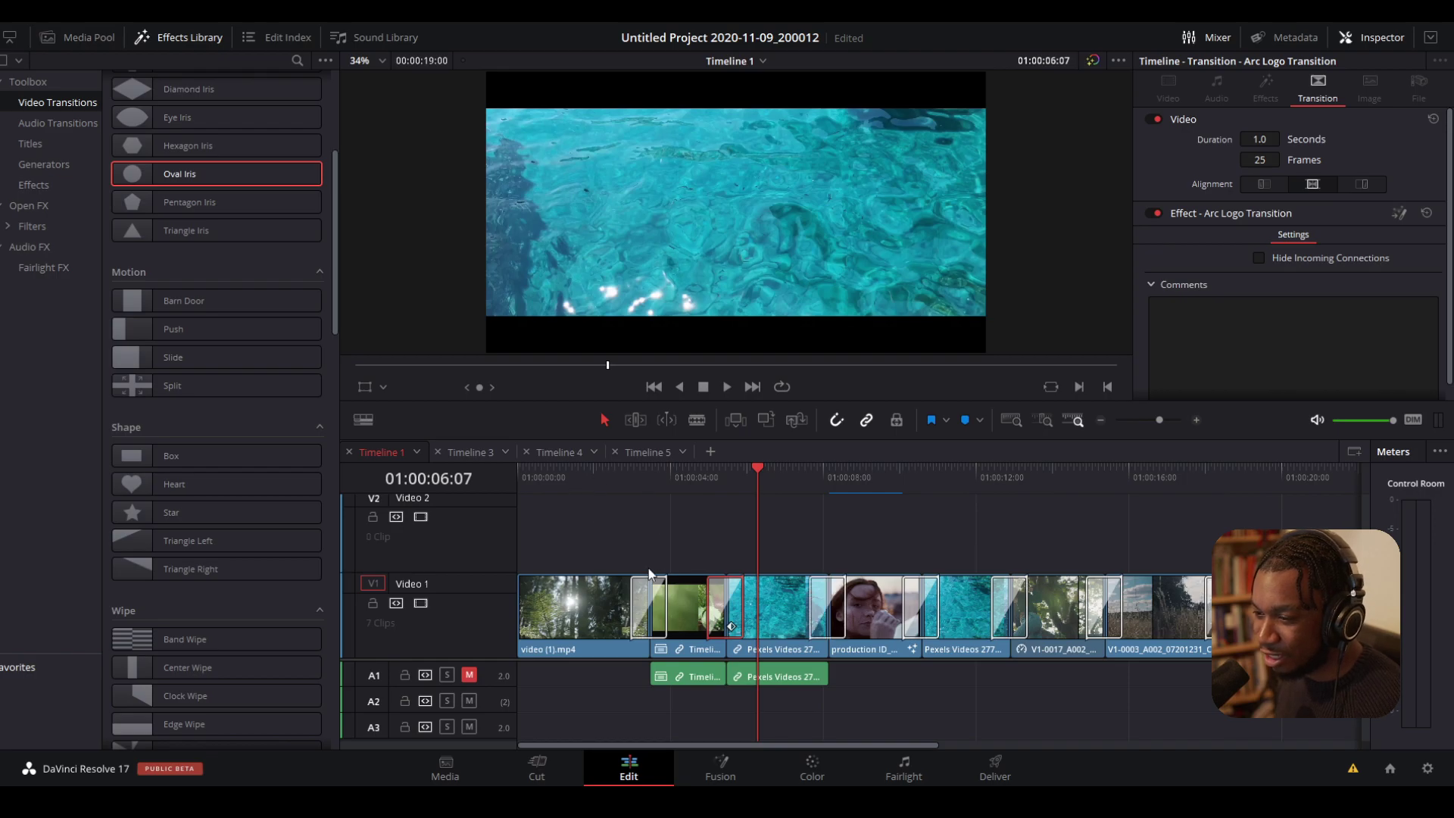
pyautogui.hotkey('ctrl', 'z')
pyautogui.hotkey('ctrl', 'z')
pyautogui.hotkey('ctrl', 'z')
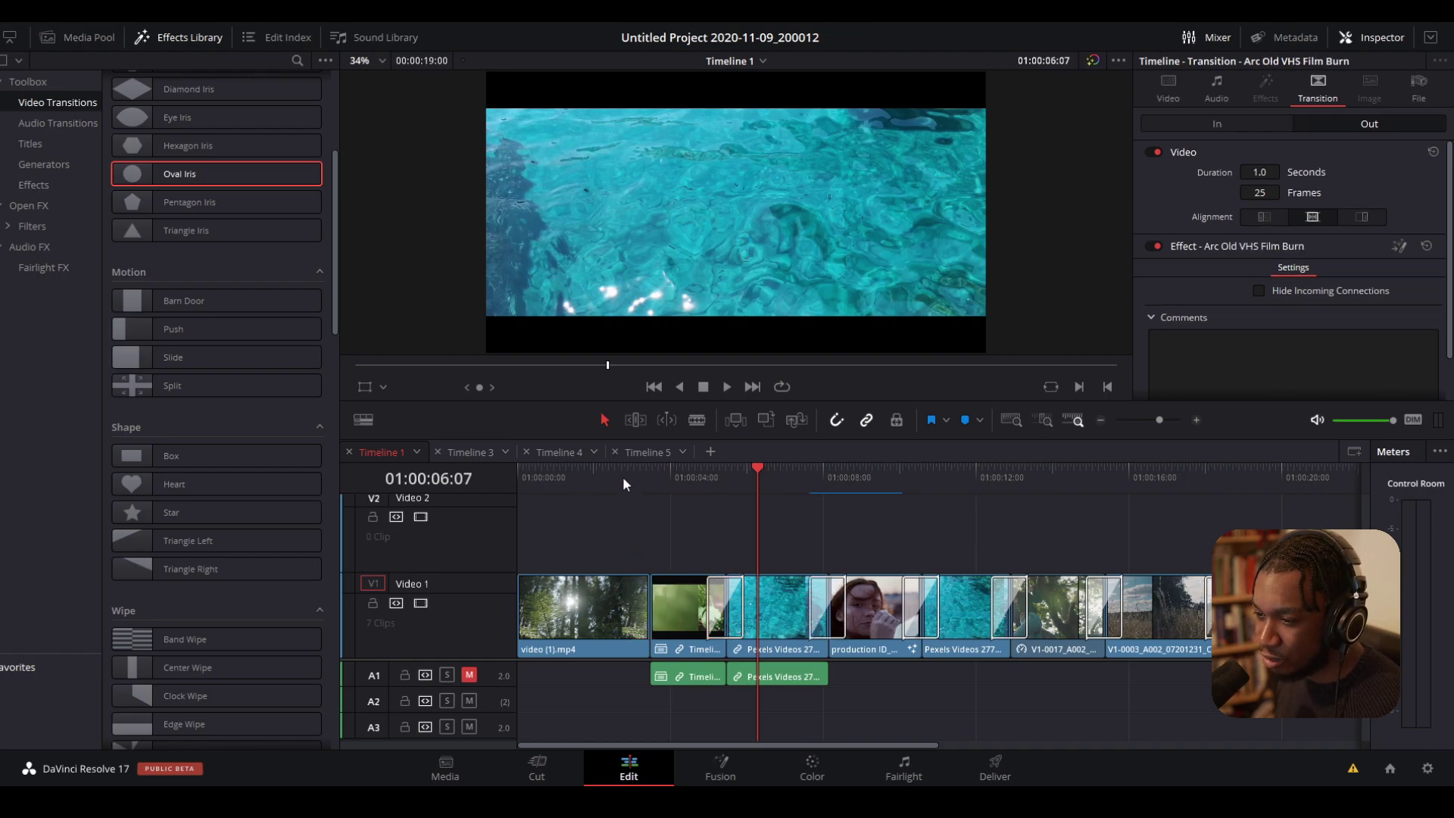
# - Scroll Video Transitions to Fusion Transitions and drop Zoom In on the first V1 cut
pyautogui.click(623, 478)
pyautogui.scroll(3, 280, 220)
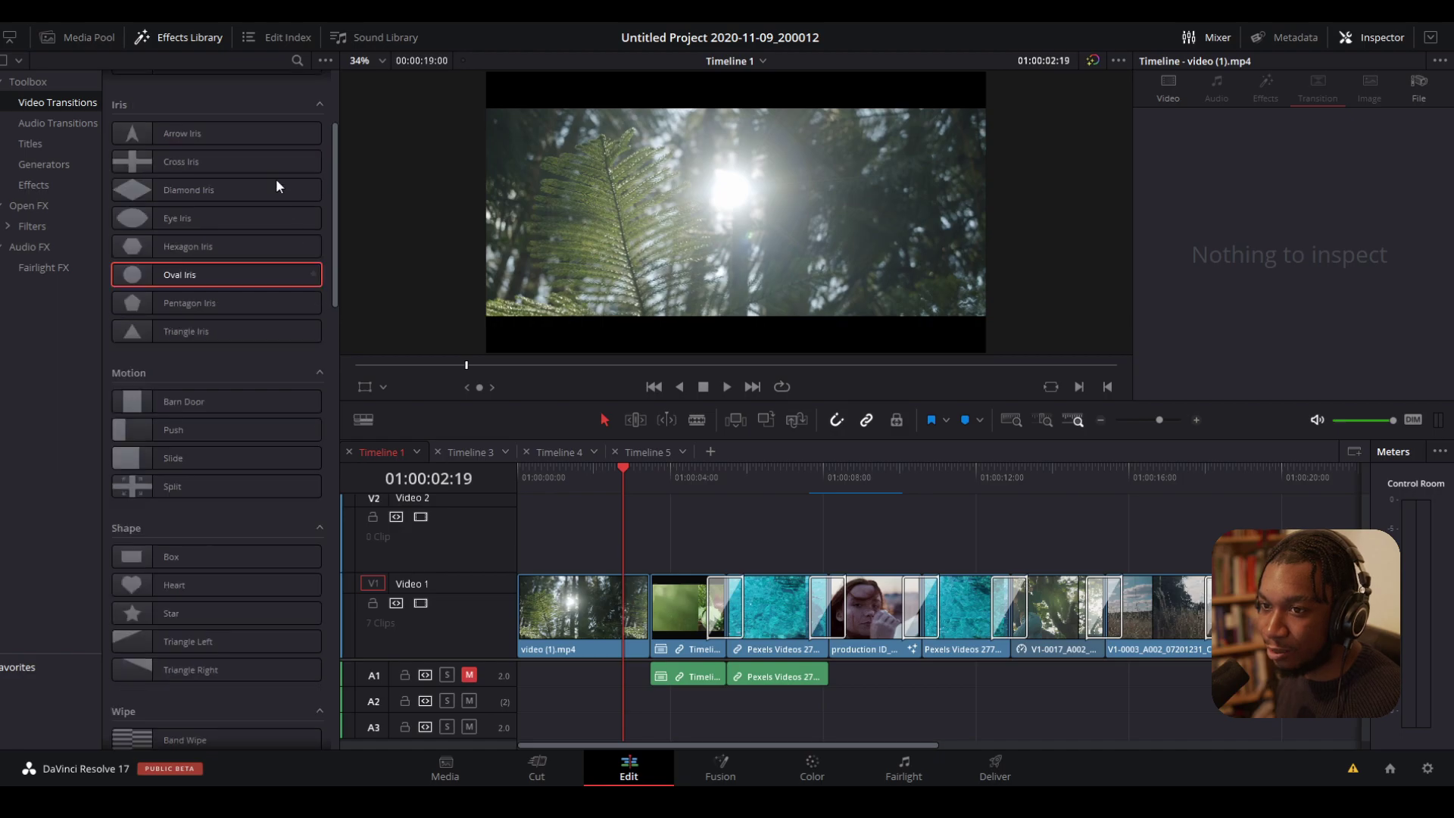
pyautogui.scroll(6, 242, 201)
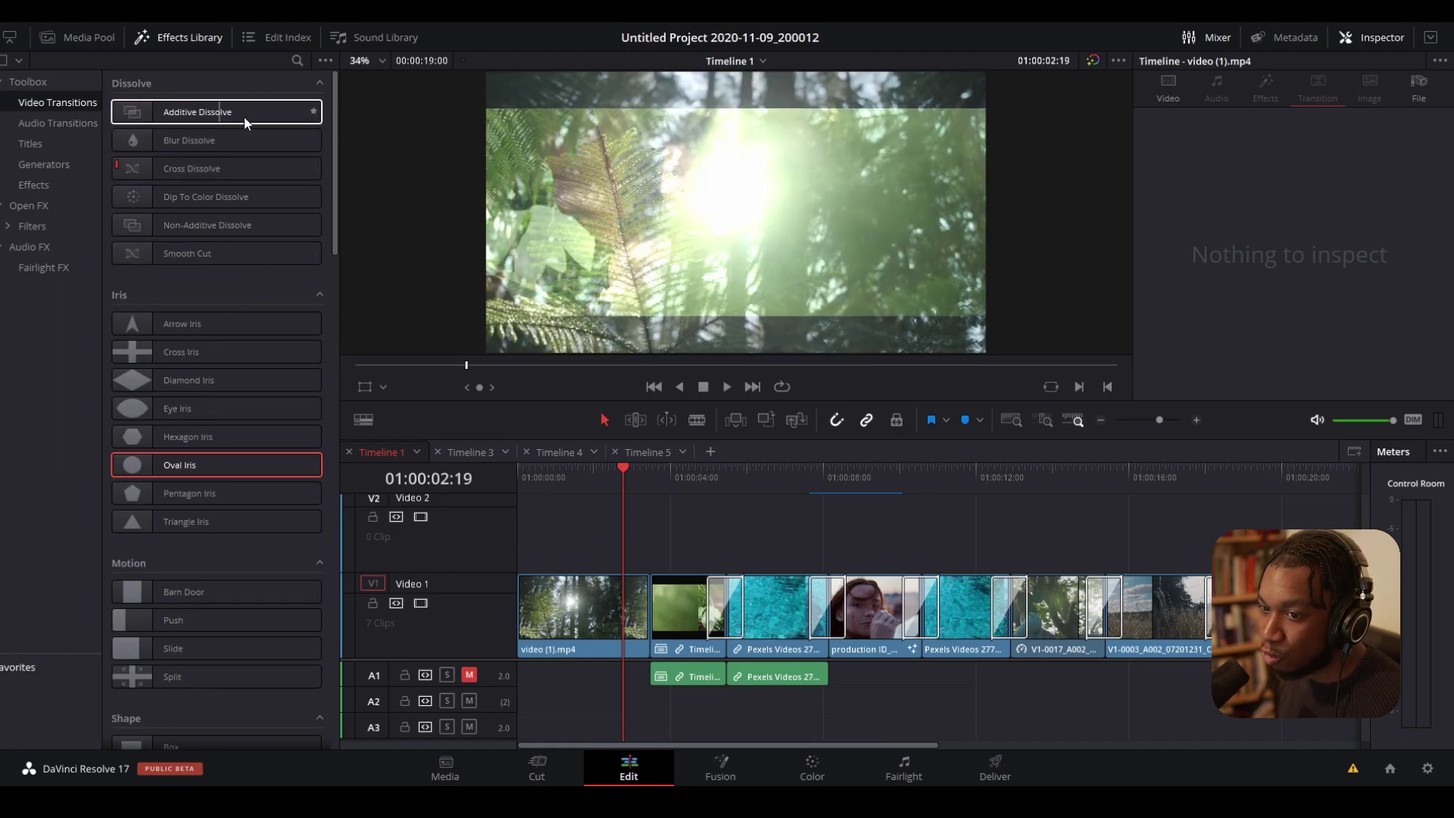
pyautogui.scroll(-3, 277, 340)
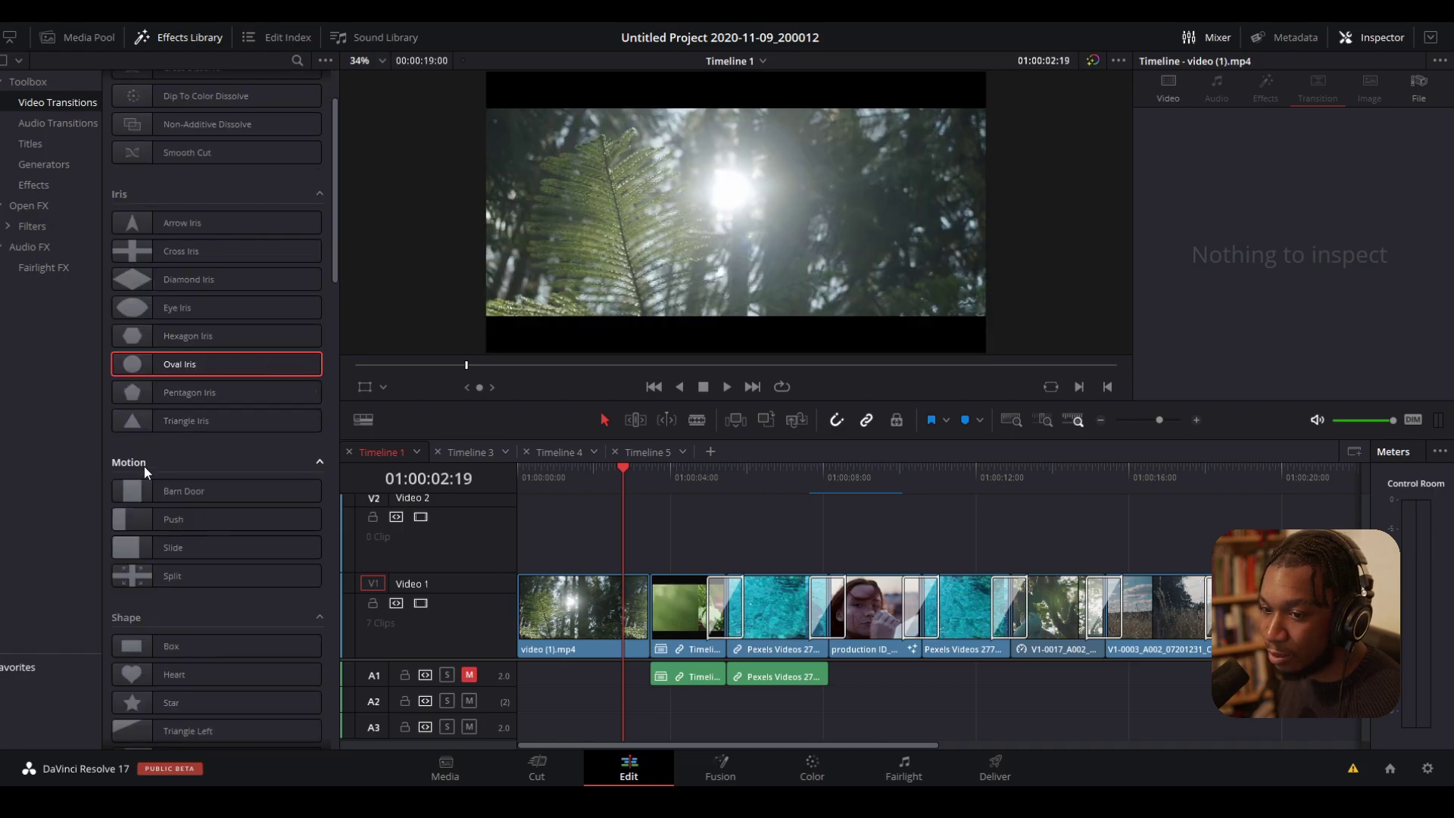
pyautogui.scroll(-12, 240, 485)
pyautogui.scroll(-12, 224, 433)
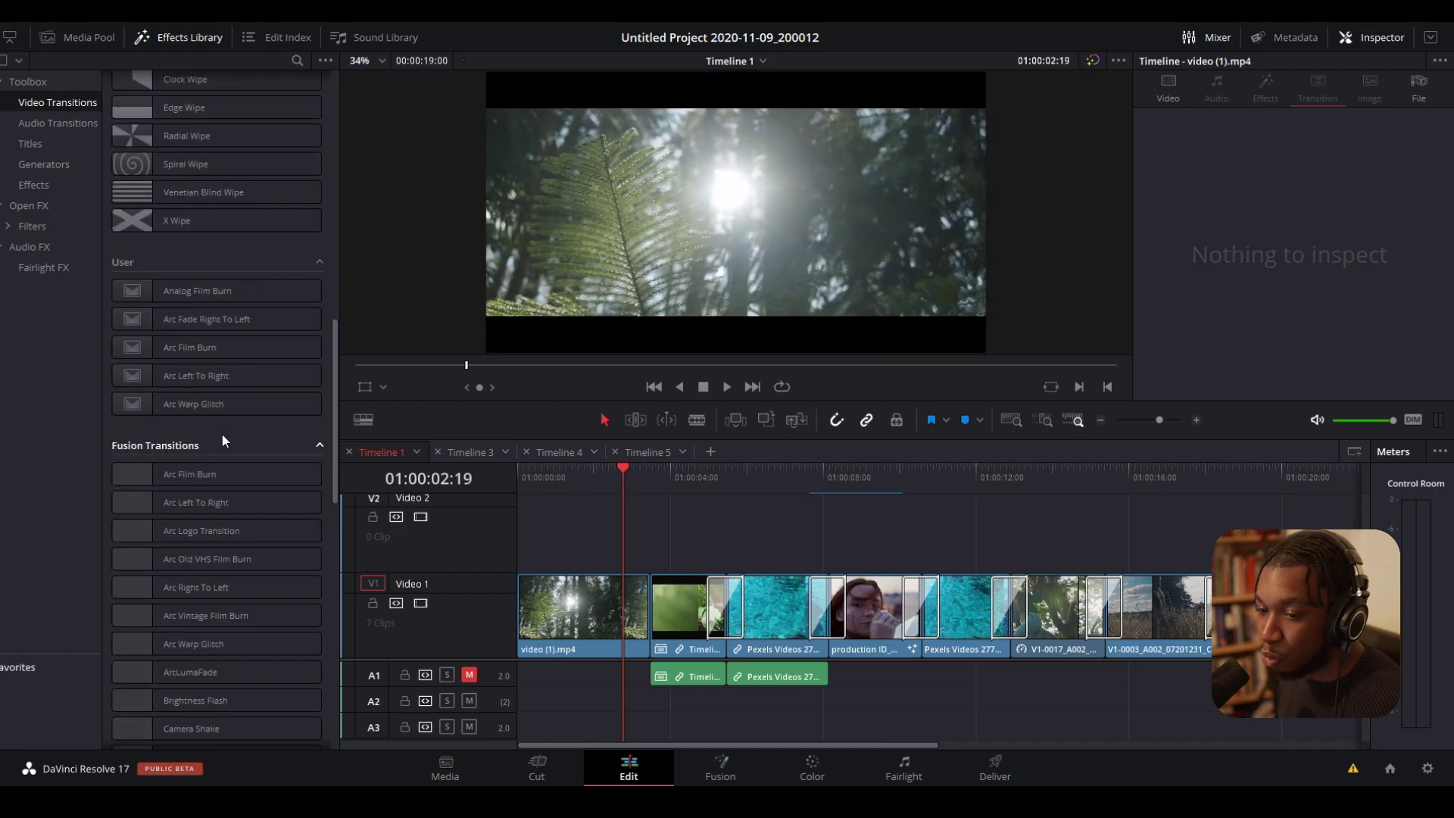
pyautogui.scroll(-9, 220, 428)
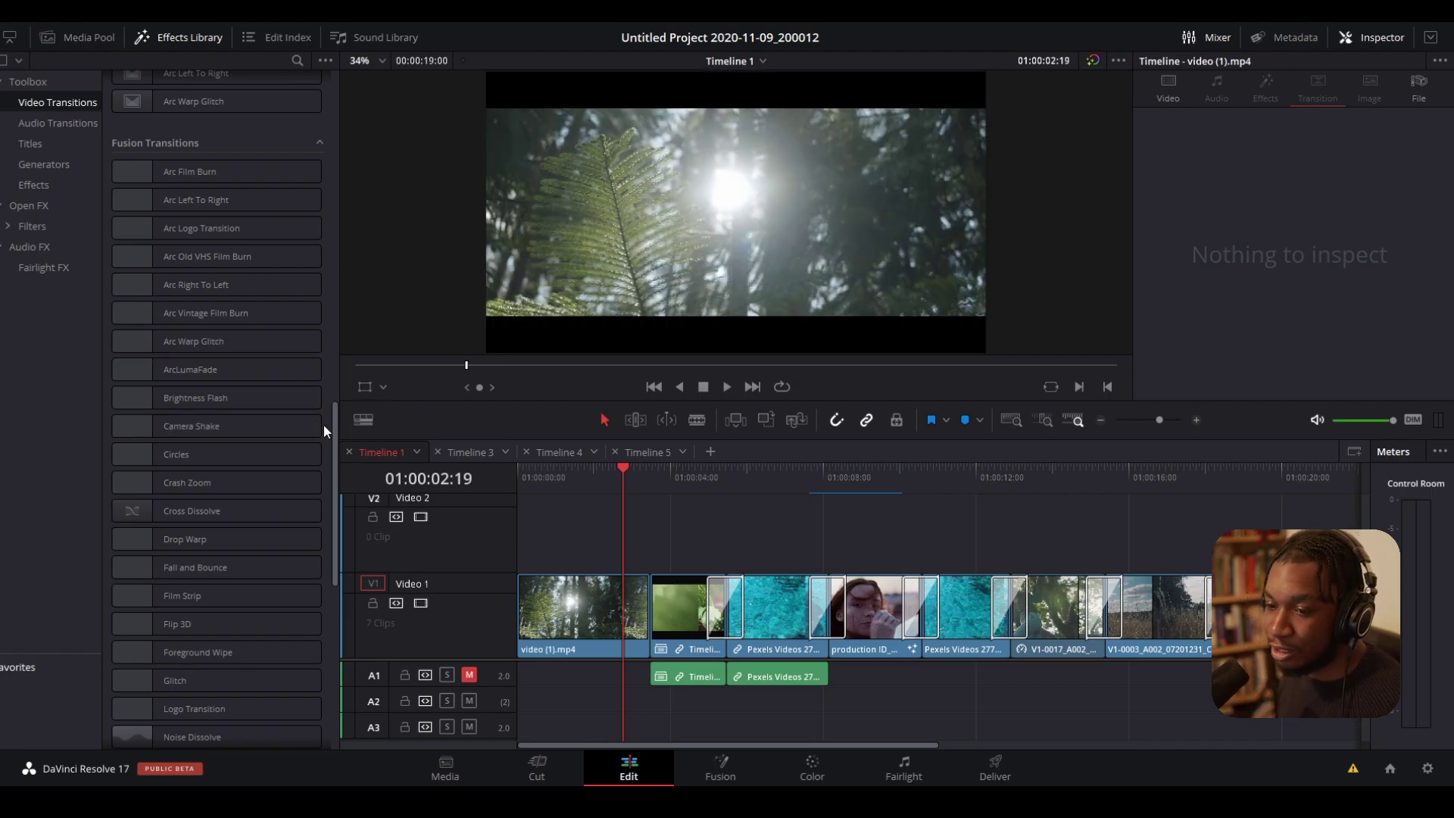
pyautogui.click(228, 604)
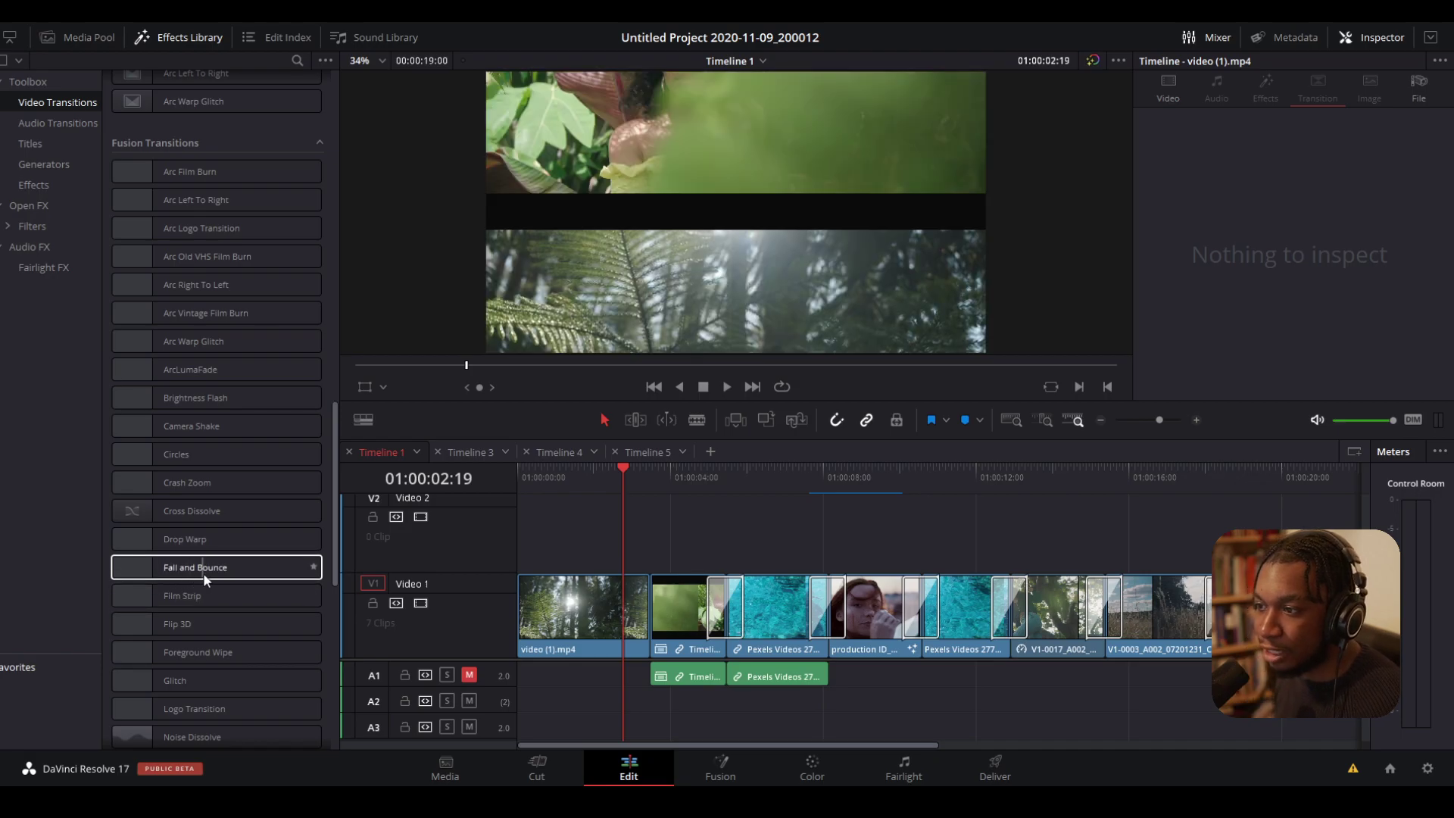
pyautogui.scroll(-5, 216, 578)
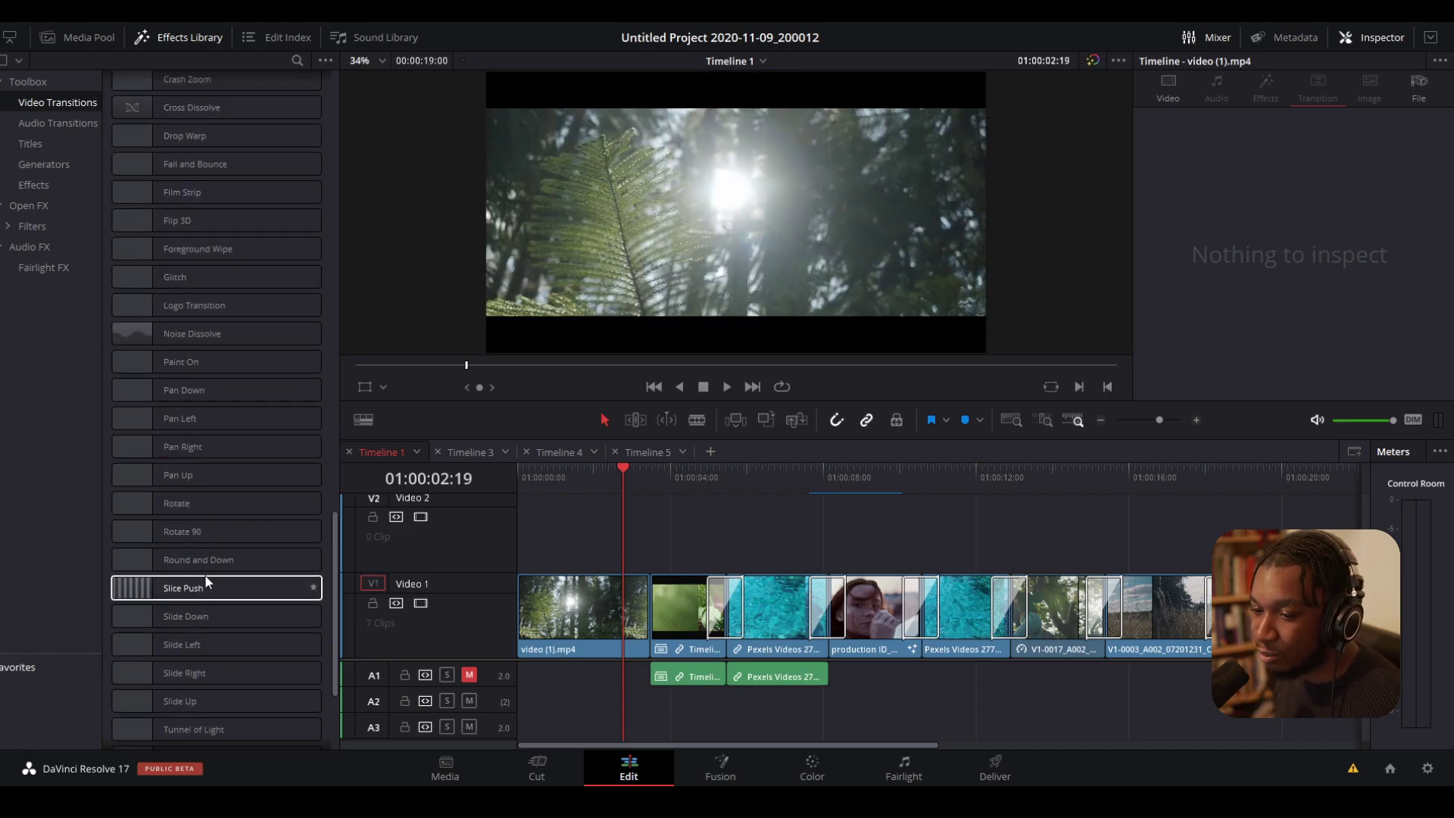
pyautogui.scroll(-3, 201, 566)
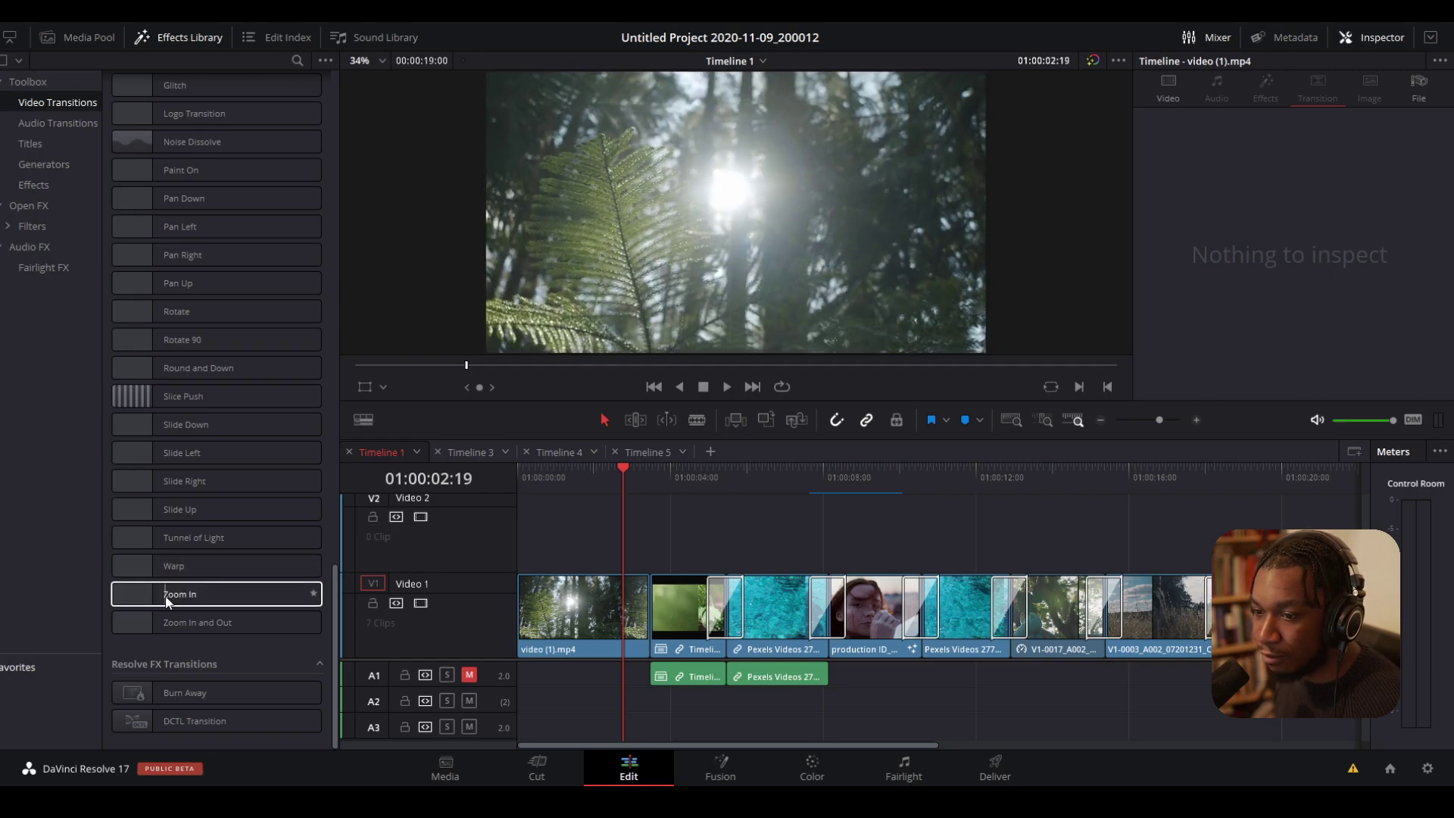
pyautogui.moveTo(247, 598); pyautogui.dragTo(644, 609)
# - Play back the new Zoom In transition twice and park the playhead inside it
pyautogui.click(607, 476)
pyautogui.press('space')
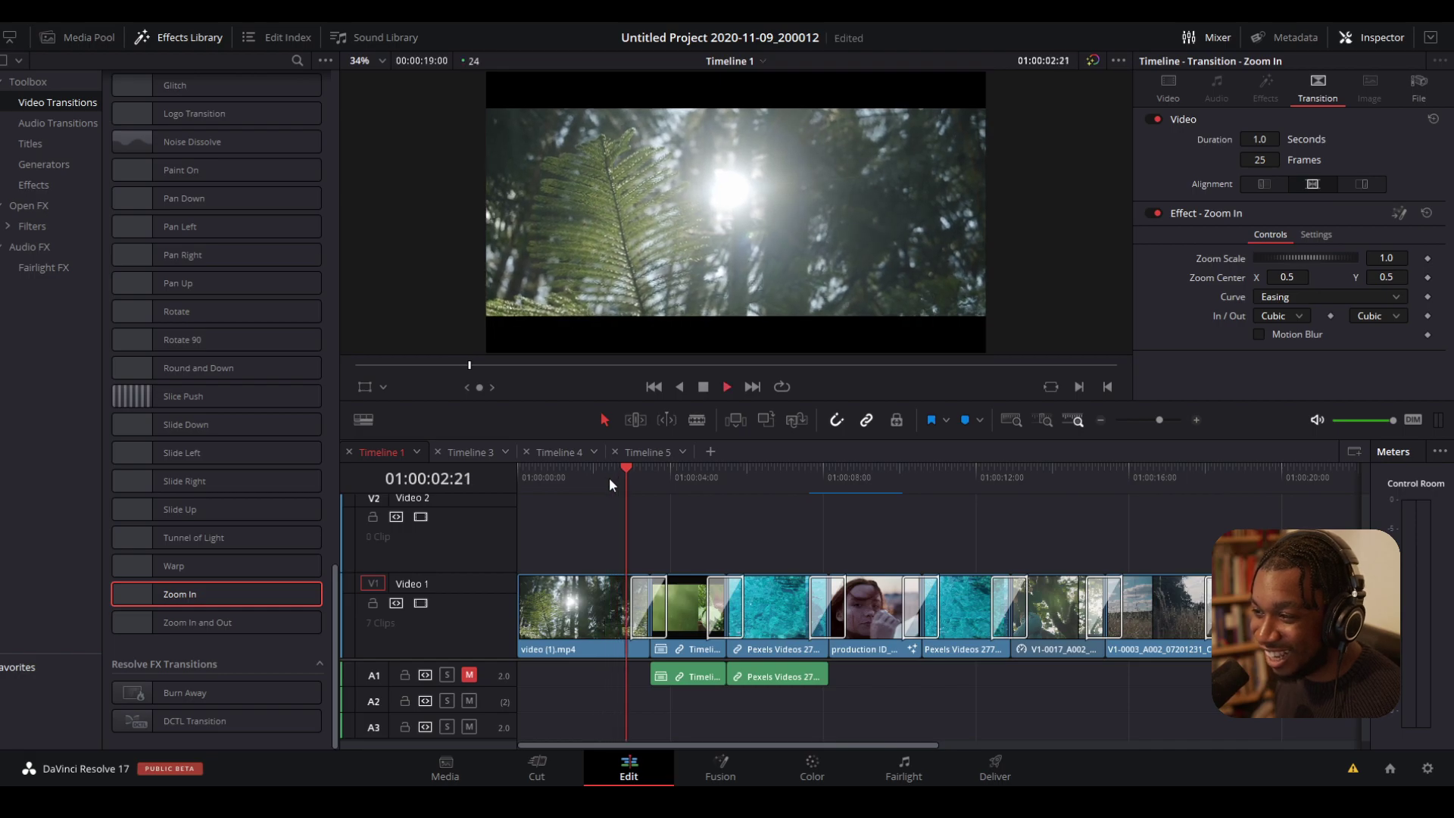
pyautogui.click(616, 475)
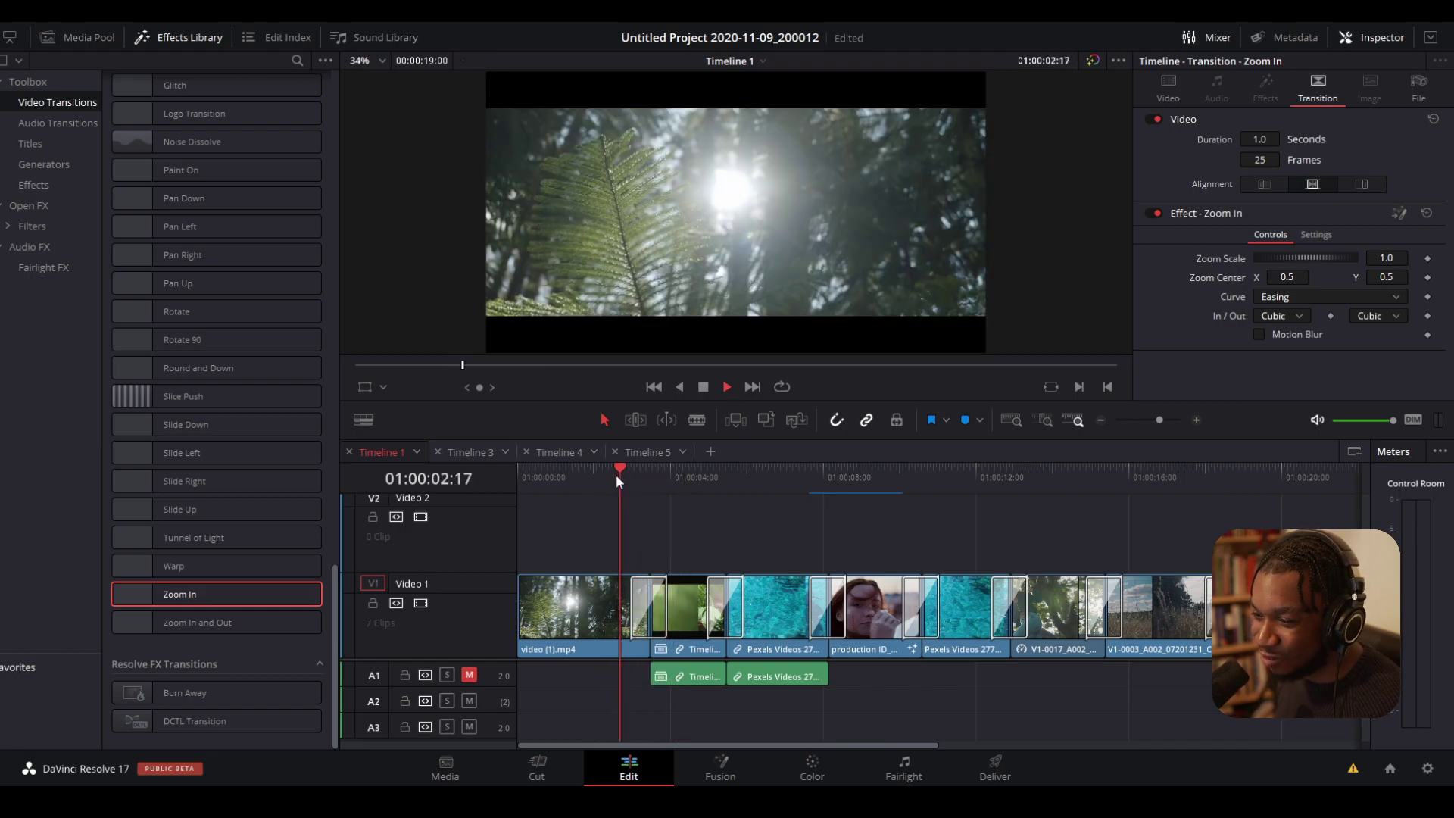
pyautogui.press('space')
pyautogui.click(631, 474)
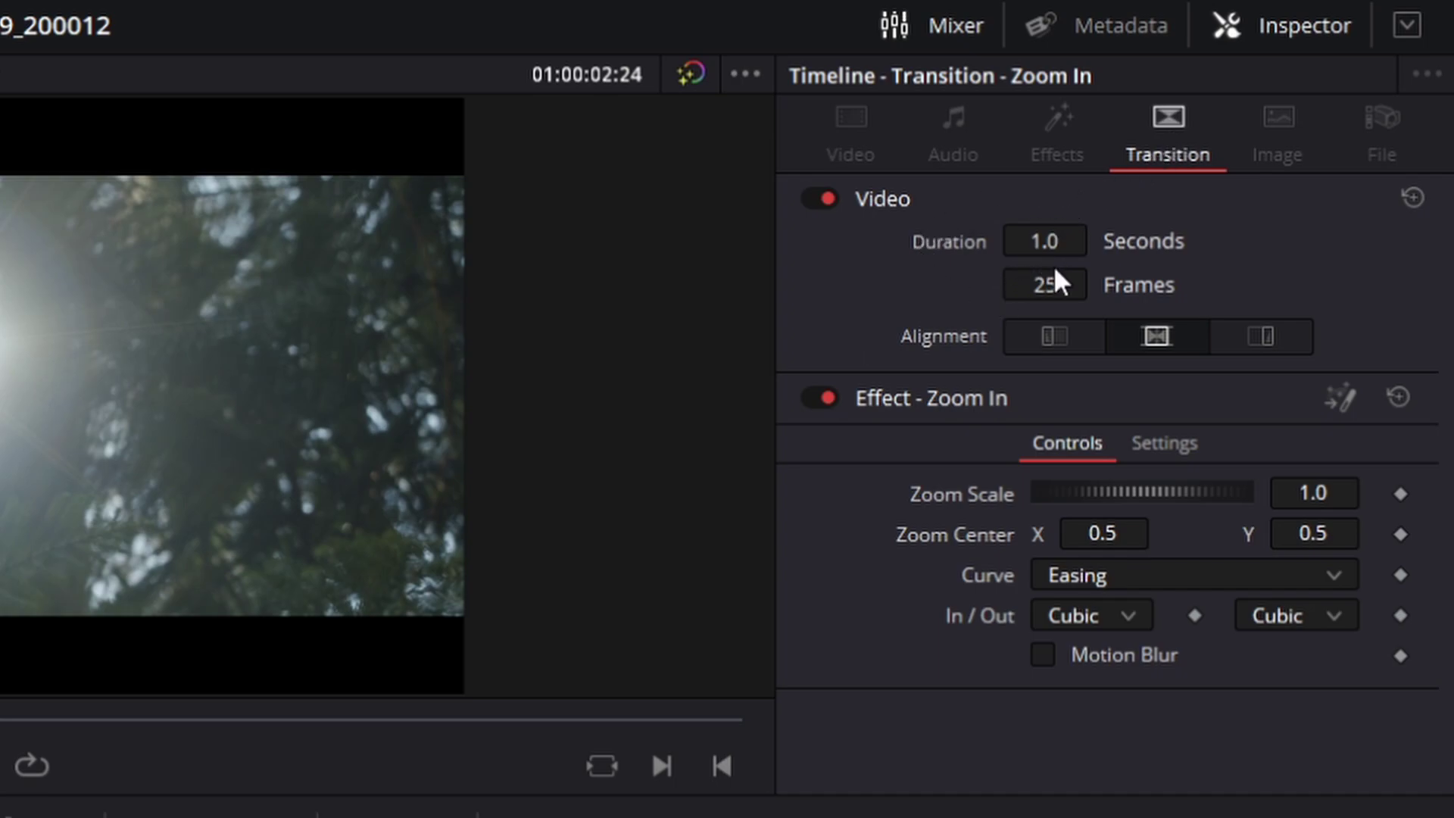
# - Try a 2.9-second transition duration, then undo back to 1 second
pyautogui.click(1044, 242)
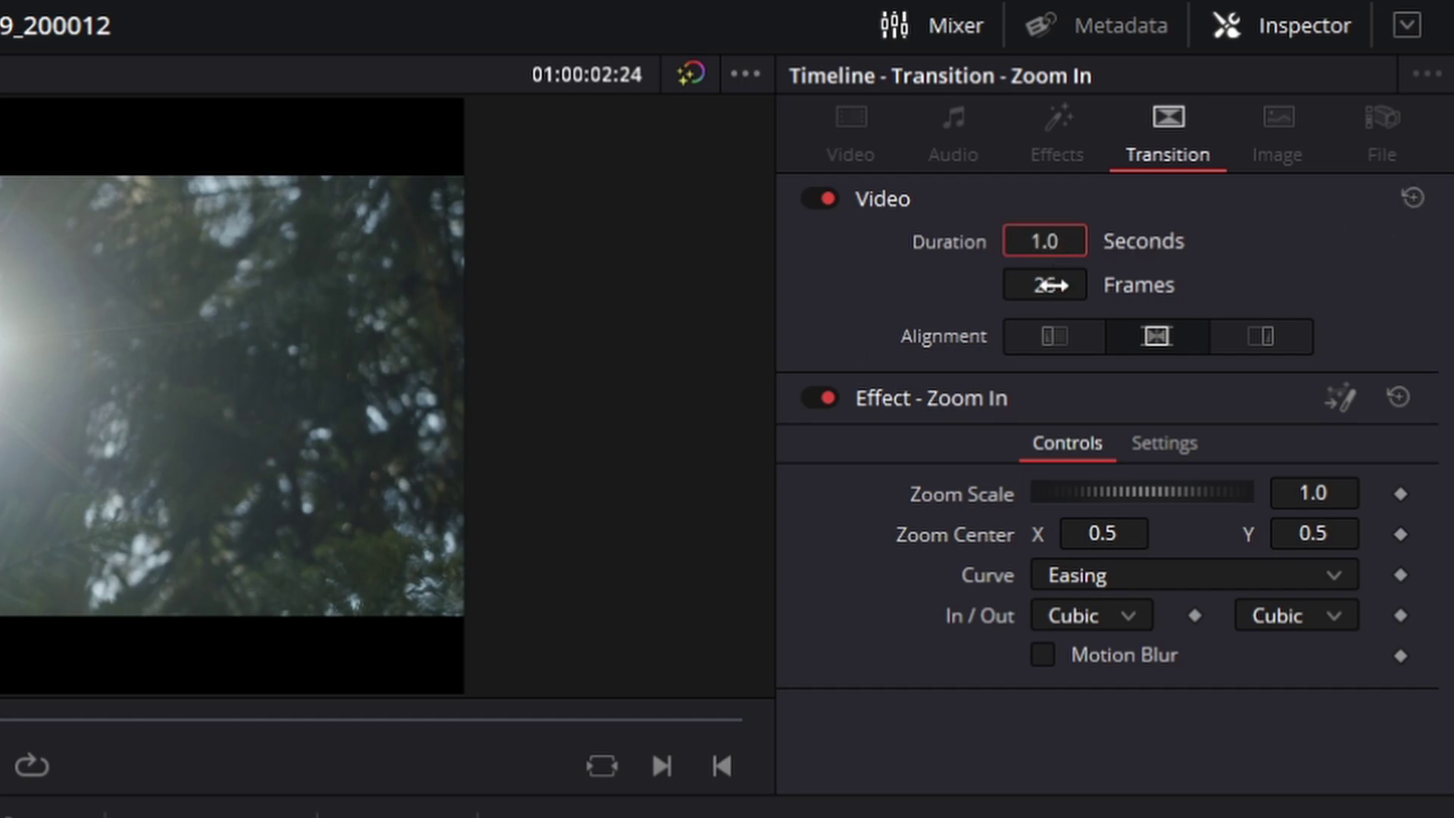
pyautogui.click(1043, 244)
pyautogui.write('2.9')
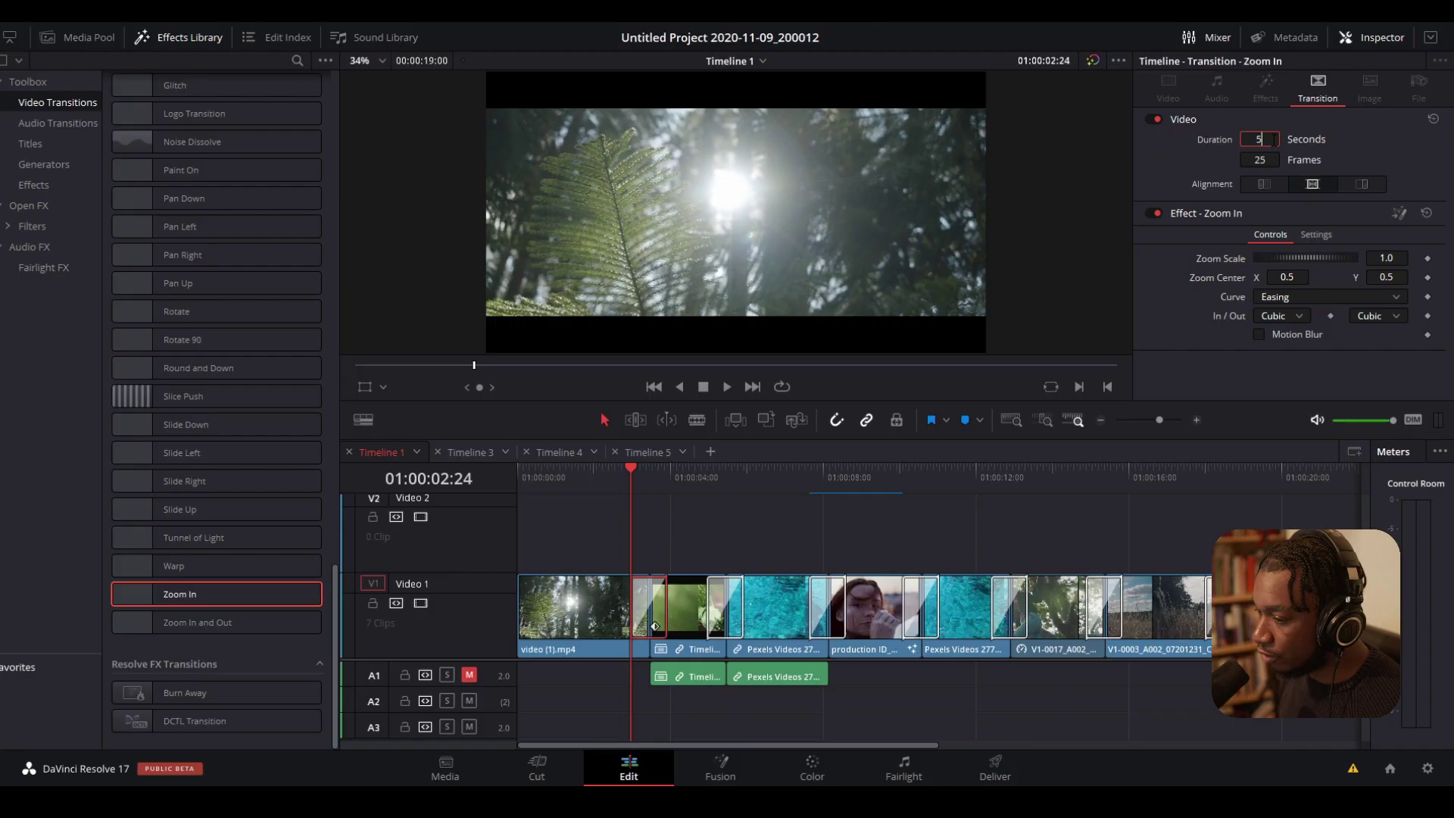
pyautogui.press('Return')
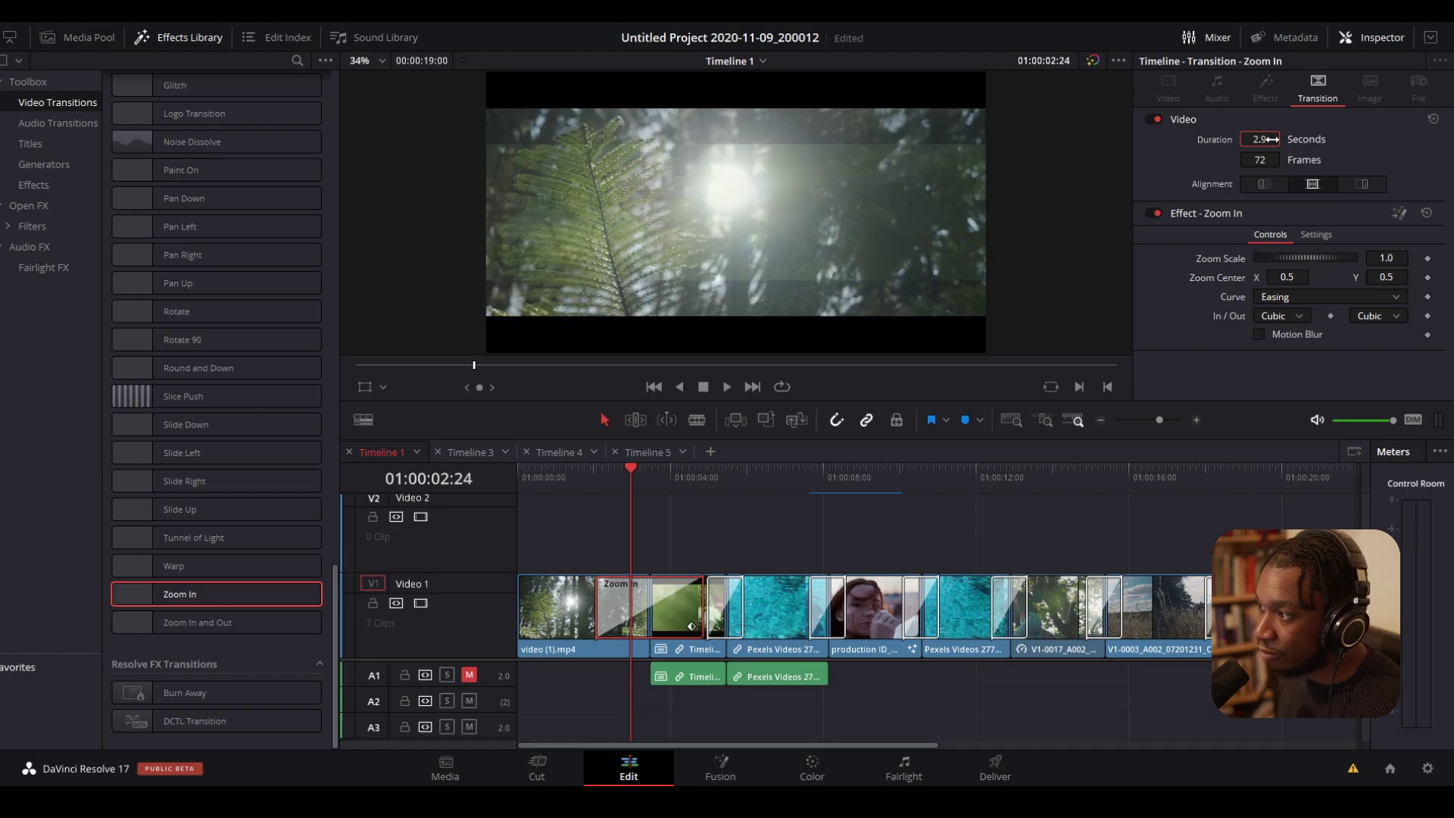
pyautogui.hotkey('ctrl', 'z')
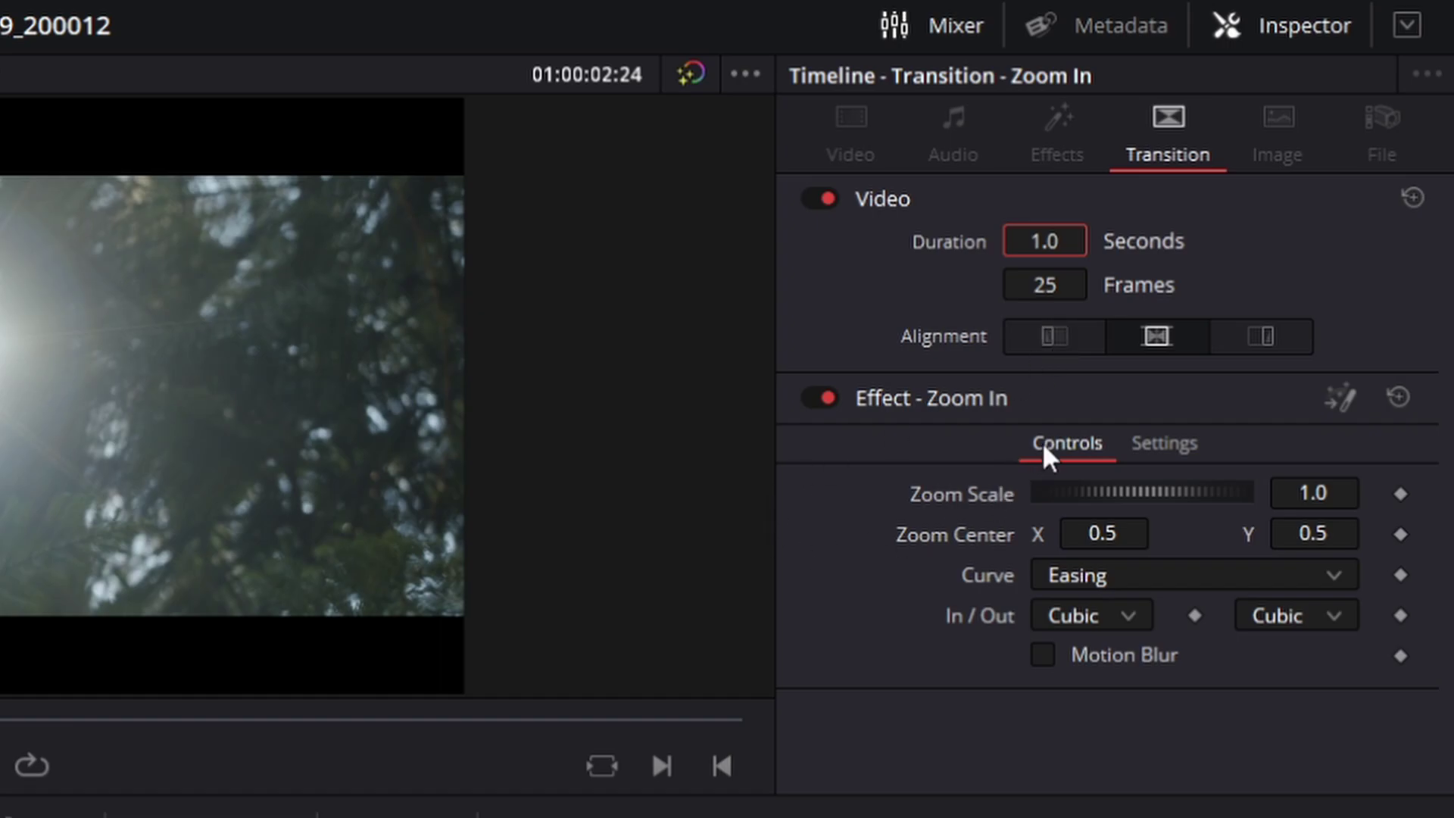
# - Try start and end alignment, save the project, then centre the transition on the cut
pyautogui.click(1063, 348)
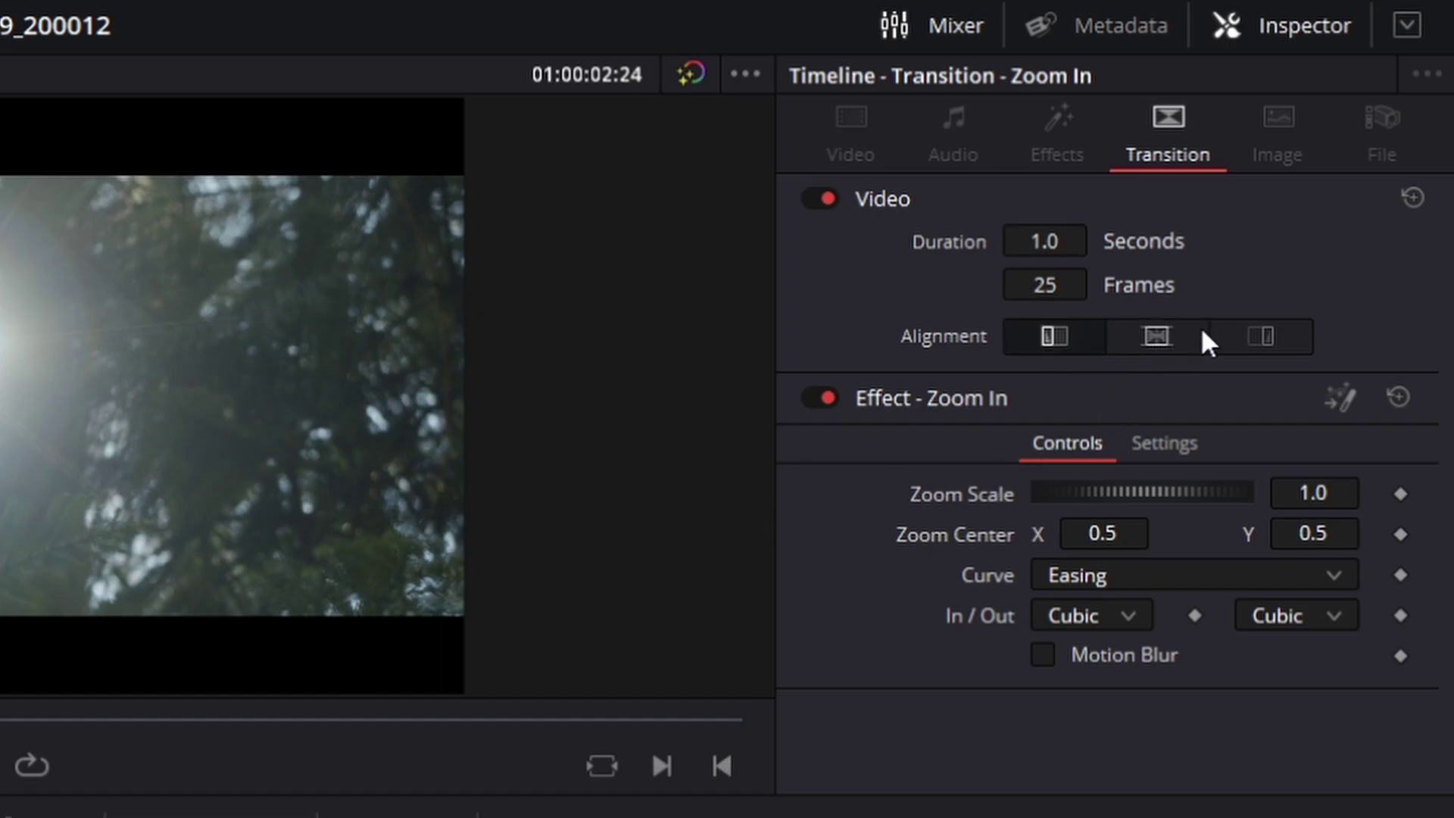
pyautogui.click(1261, 335)
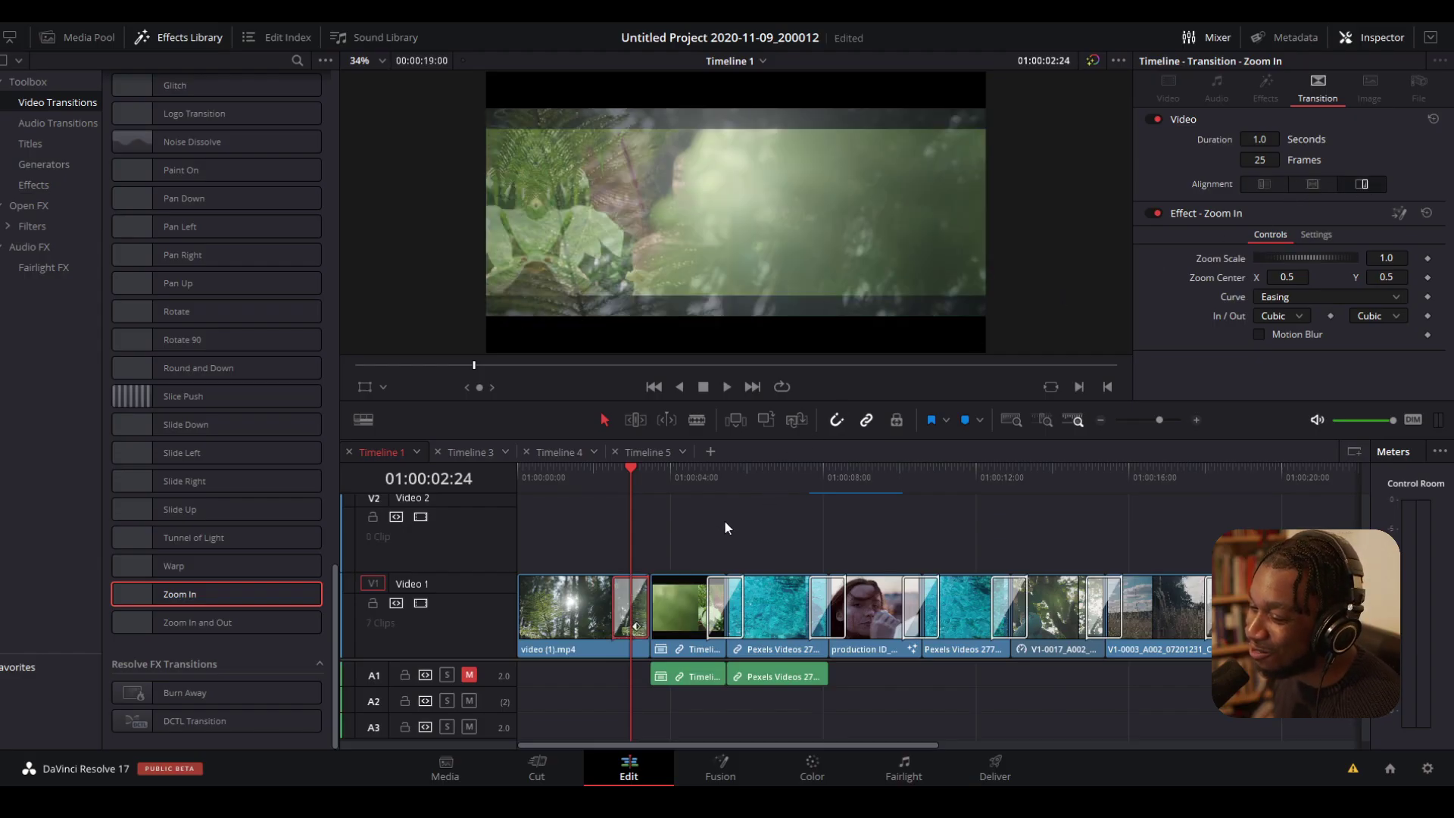
pyautogui.hotkey('ctrl', 's')
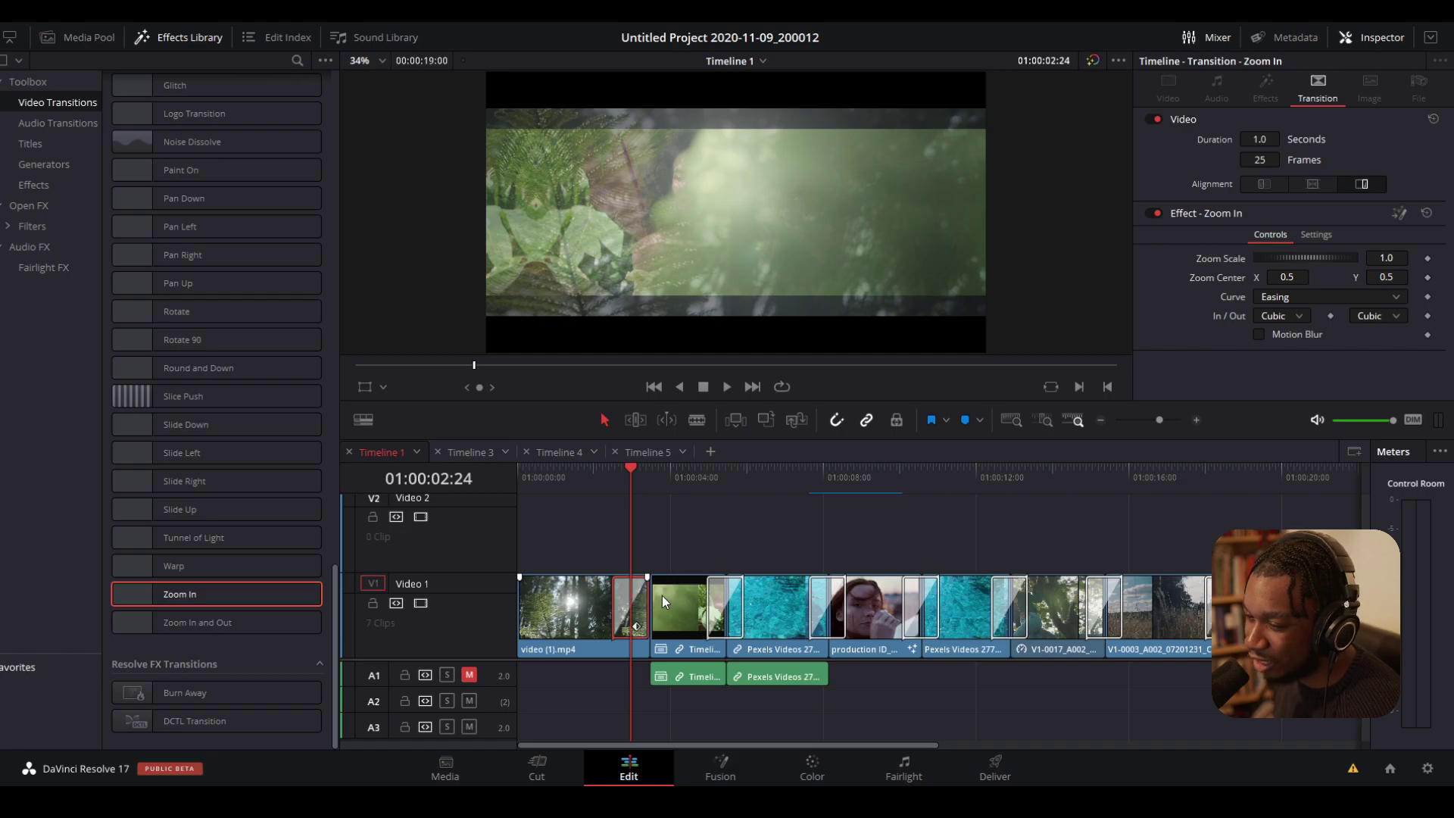
pyautogui.click(1313, 186)
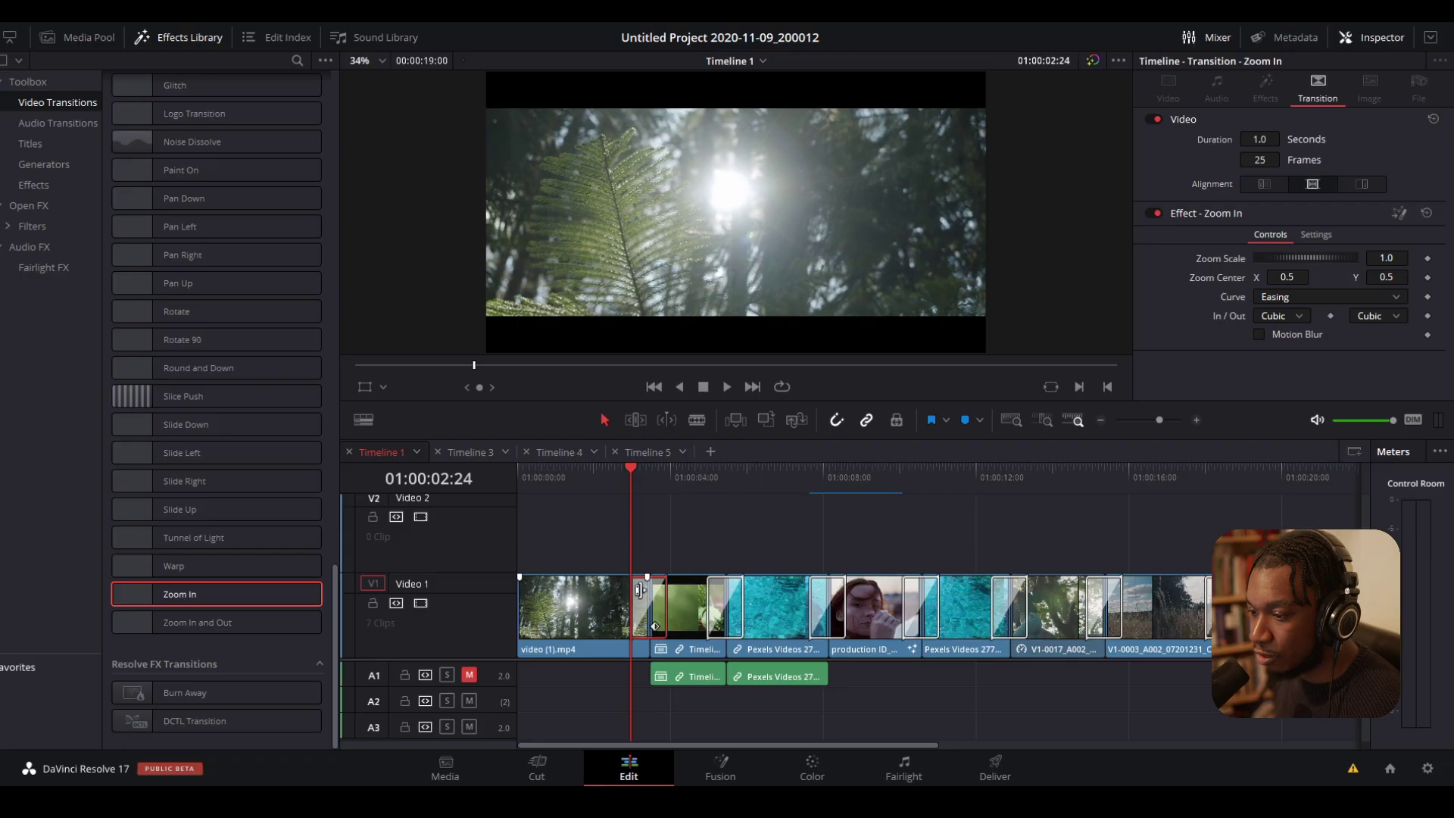
# - Open the Zoom In transition in Fusion and spread MediaIn1, MediaIn2 and MediaOut1 apart
pyautogui.rightClick(648, 599)
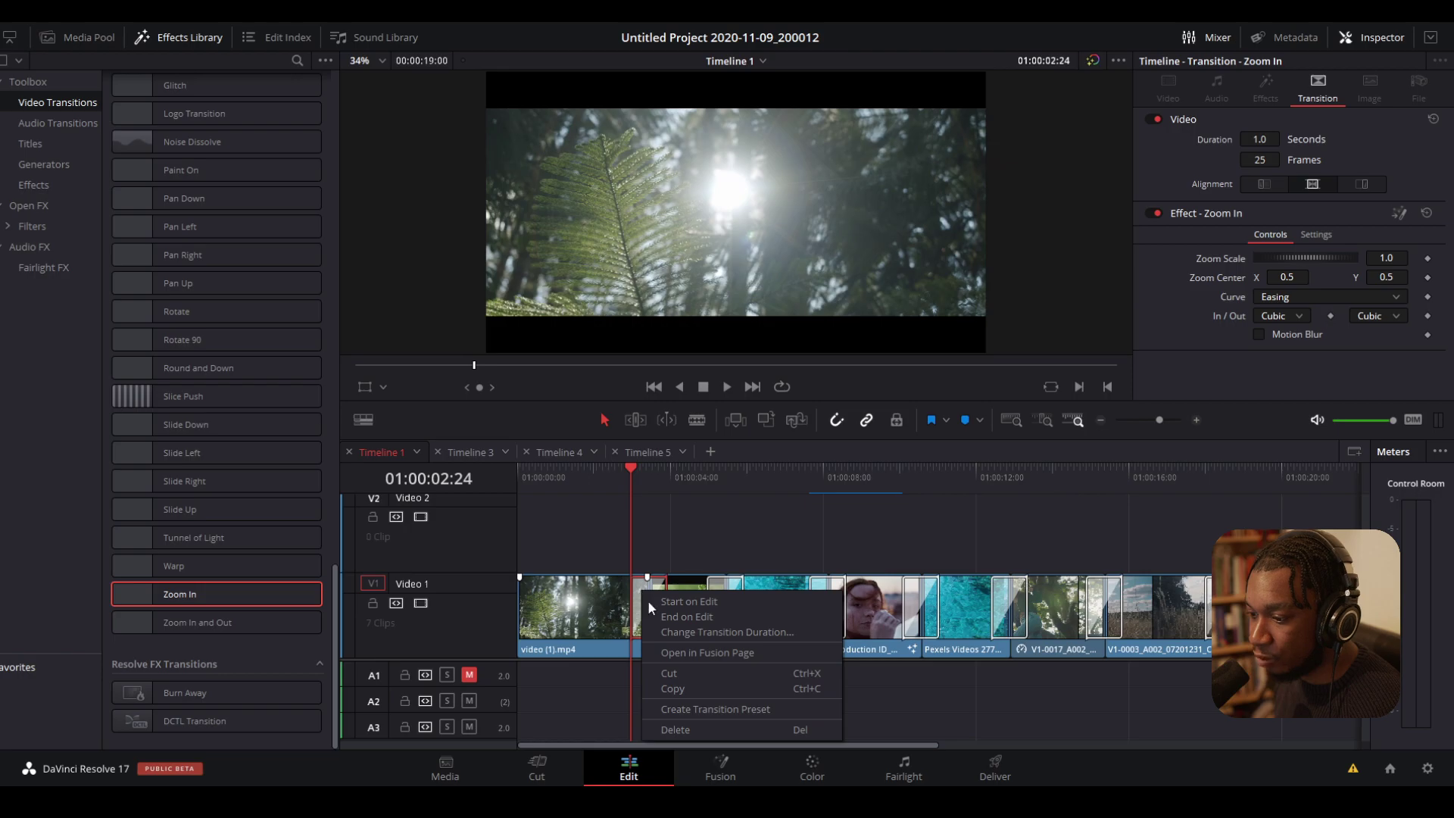
pyautogui.click(666, 645)
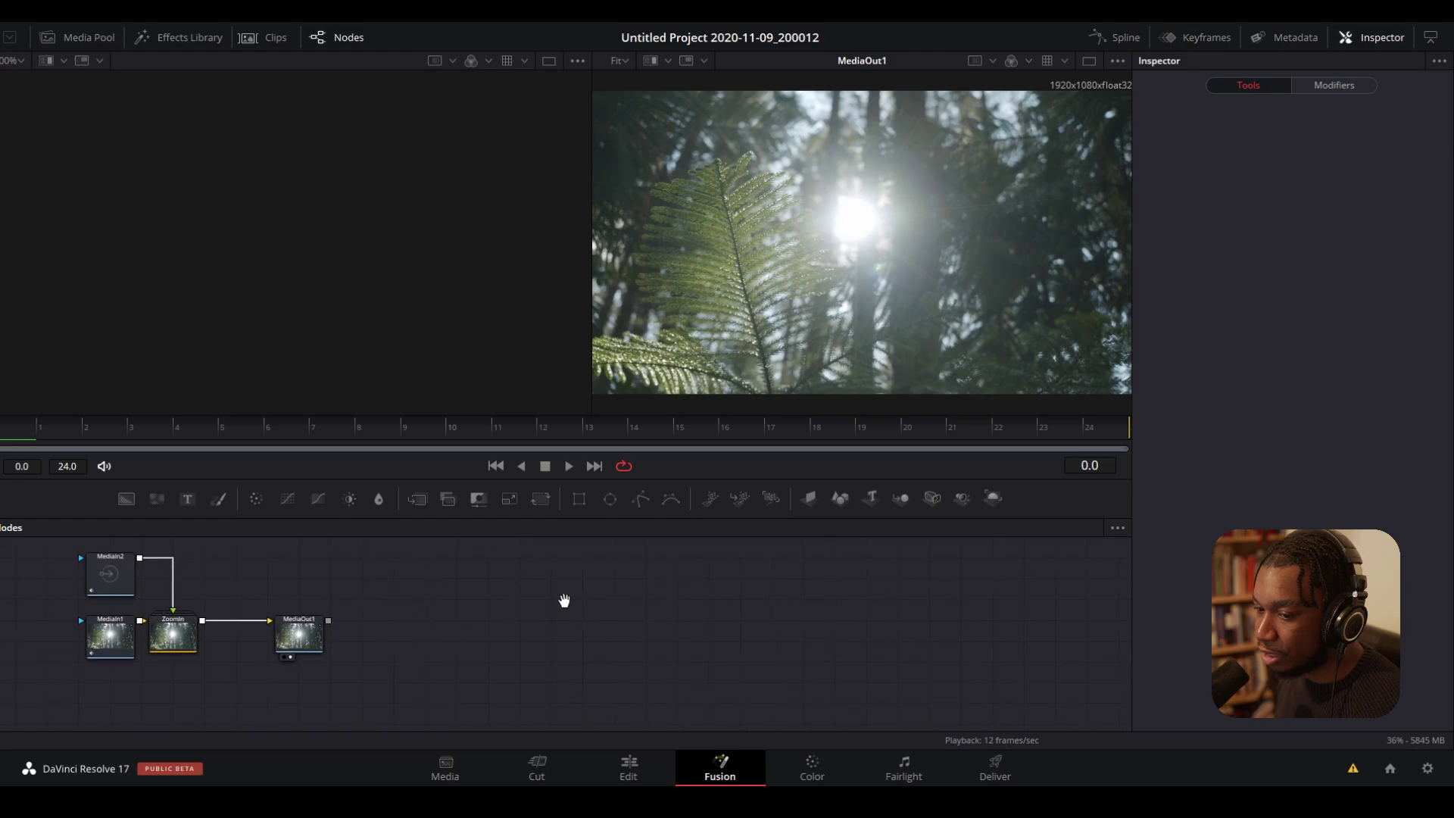
pyautogui.moveTo(606, 639); pyautogui.dragTo(485, 682)
pyautogui.moveTo(606, 577); pyautogui.dragTo(452, 580)
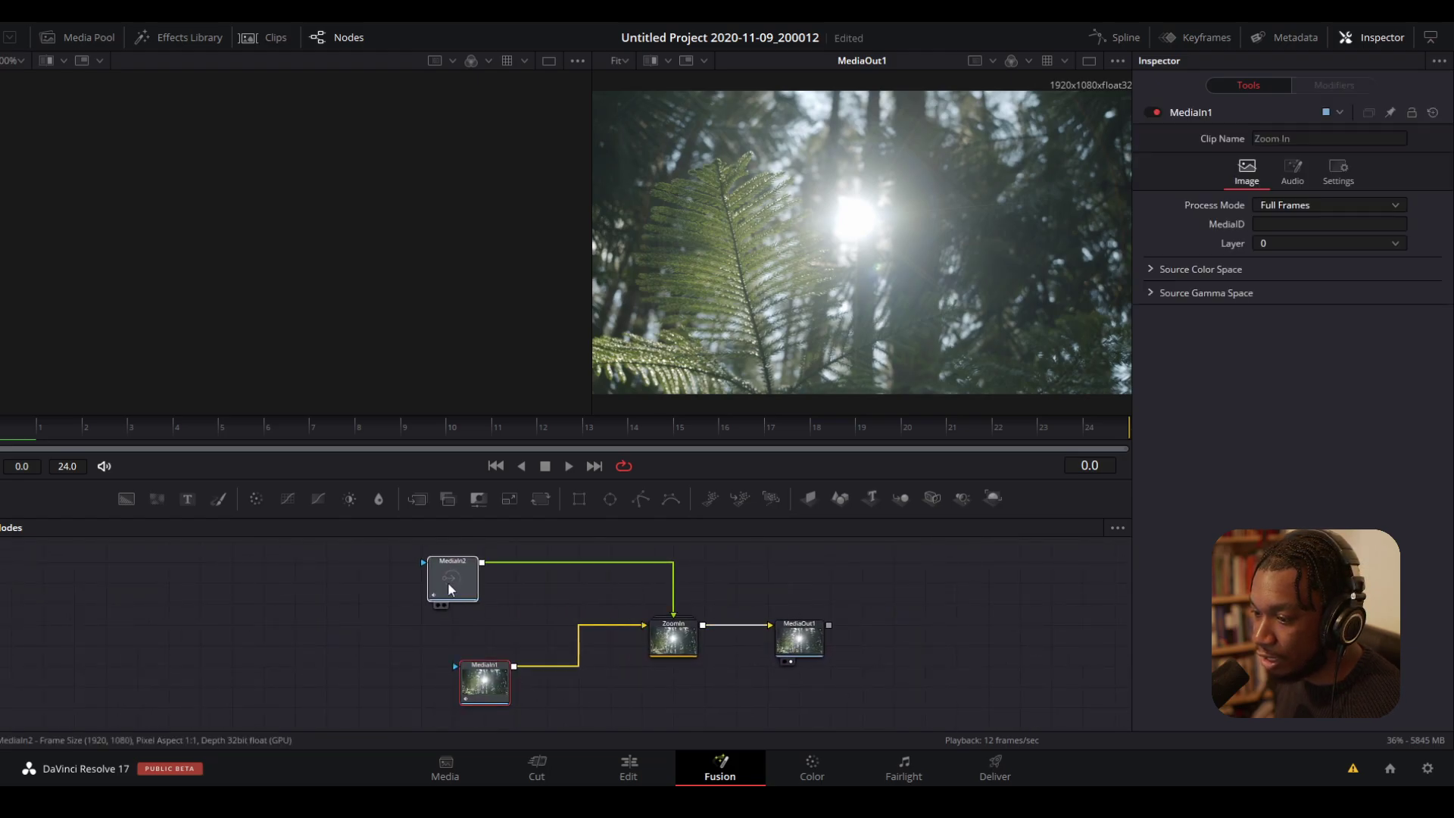
pyautogui.moveTo(791, 638); pyautogui.dragTo(917, 638)
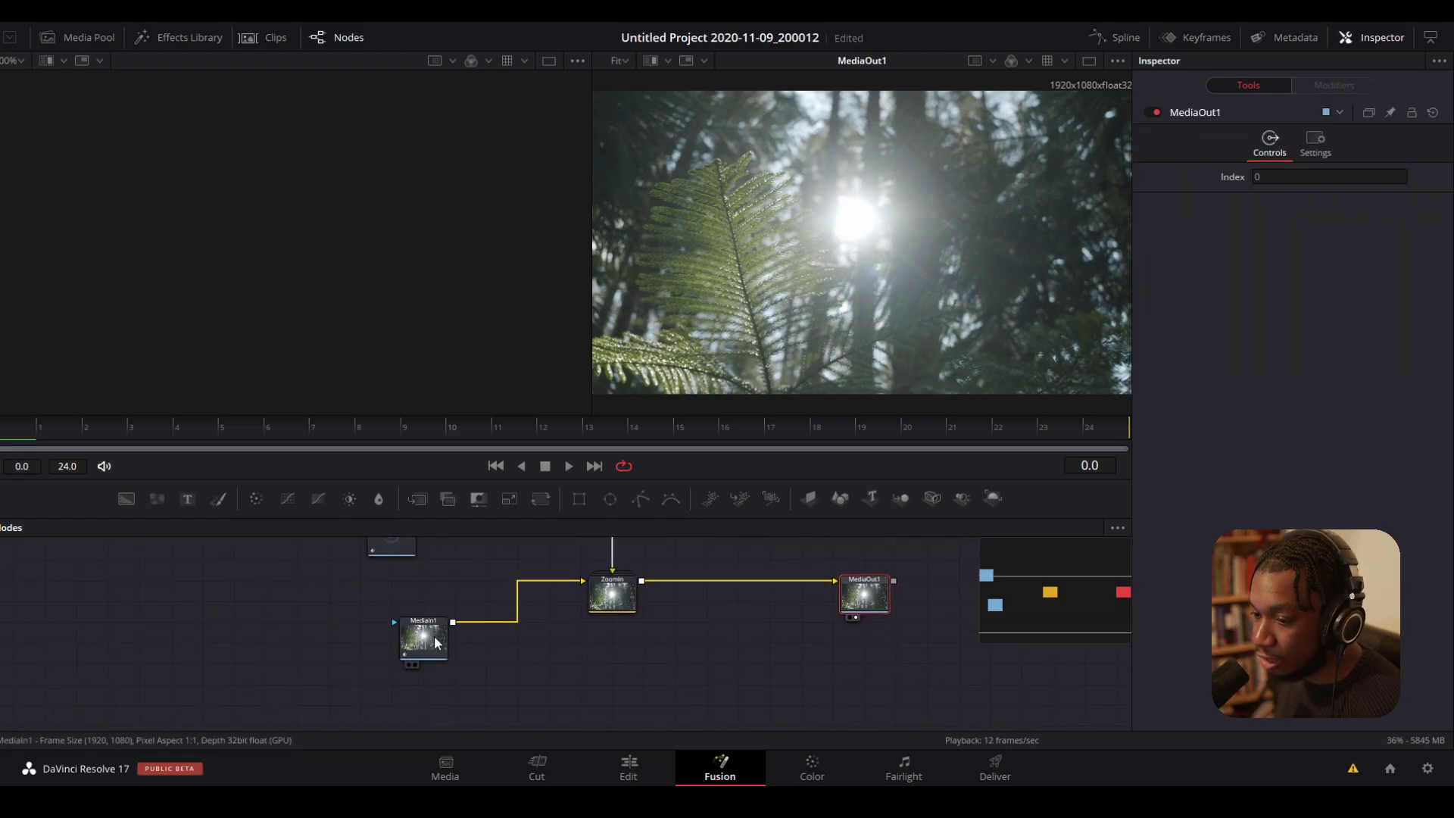
# - Fine-tune the MediaIn positions, inspect ZoomIn's settings, and move MediaOut1 further right
pyautogui.moveTo(434, 635); pyautogui.dragTo(466, 658)
pyautogui.moveTo(403, 559)
pyautogui.mouseDown()
pyautogui.moveTo(412, 585)
pyautogui.moveTo(402, 571)
pyautogui.mouseUp()
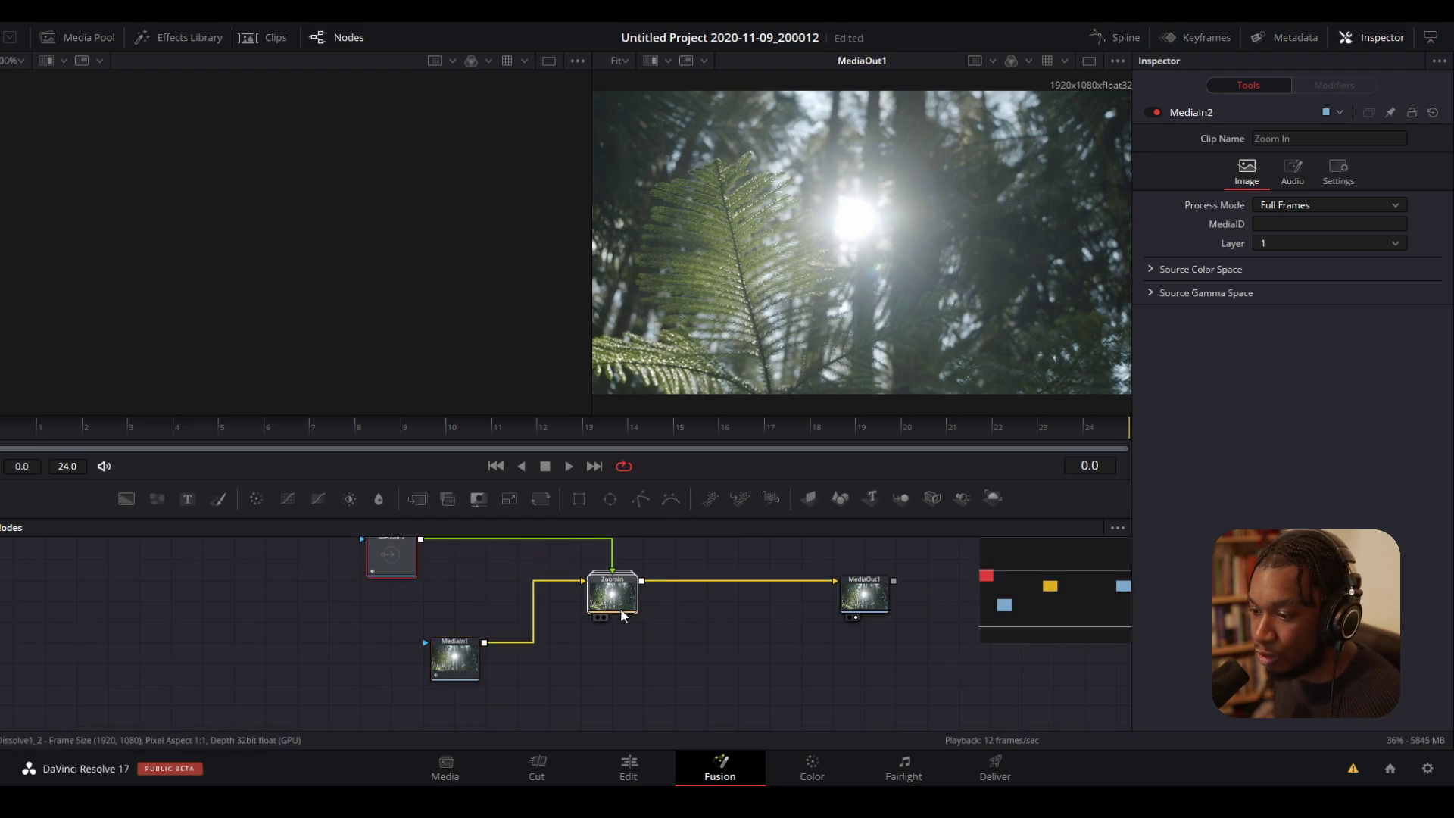
pyautogui.click(623, 606)
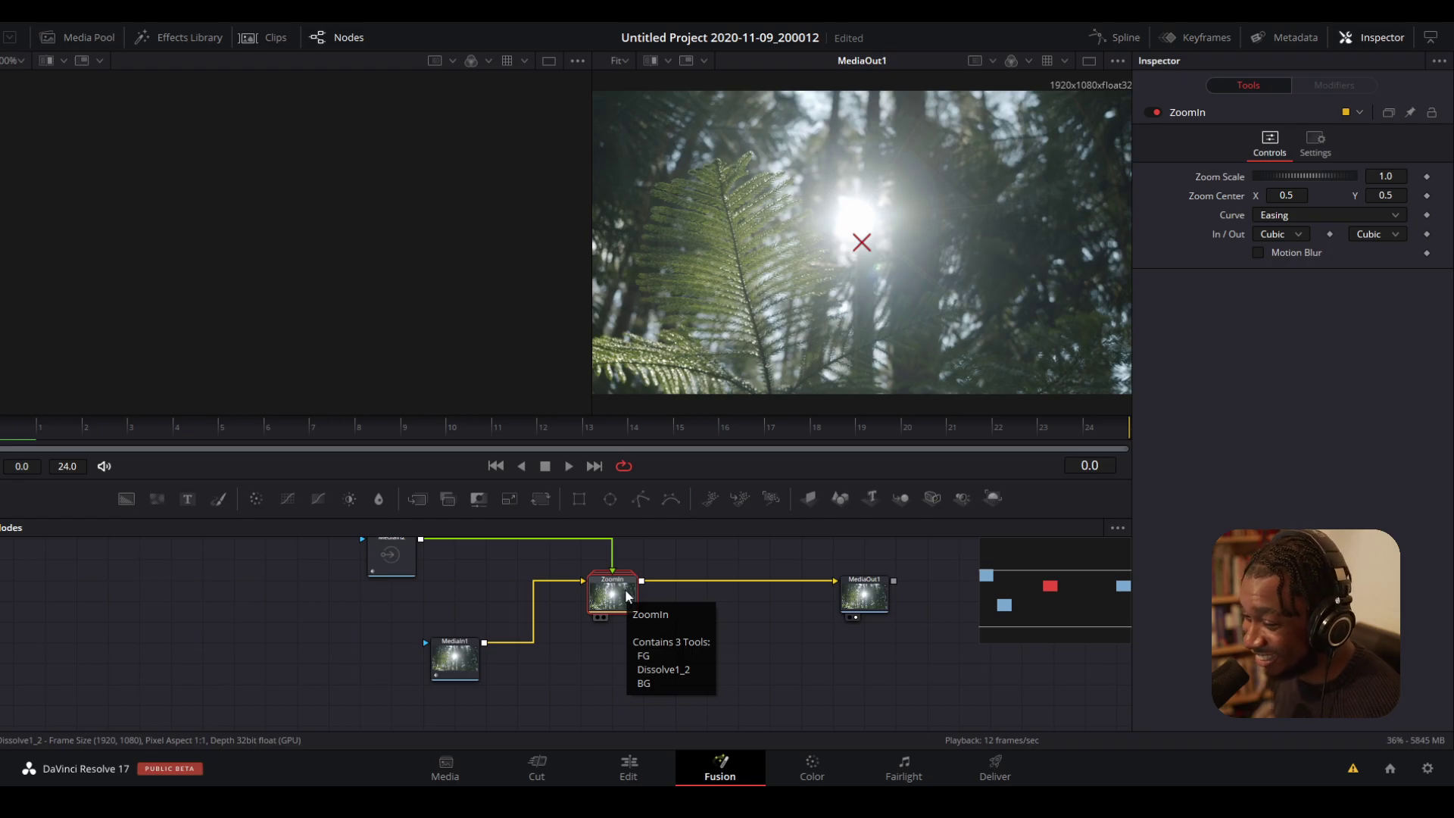
pyautogui.moveTo(524, 559); pyautogui.dragTo(521, 561)
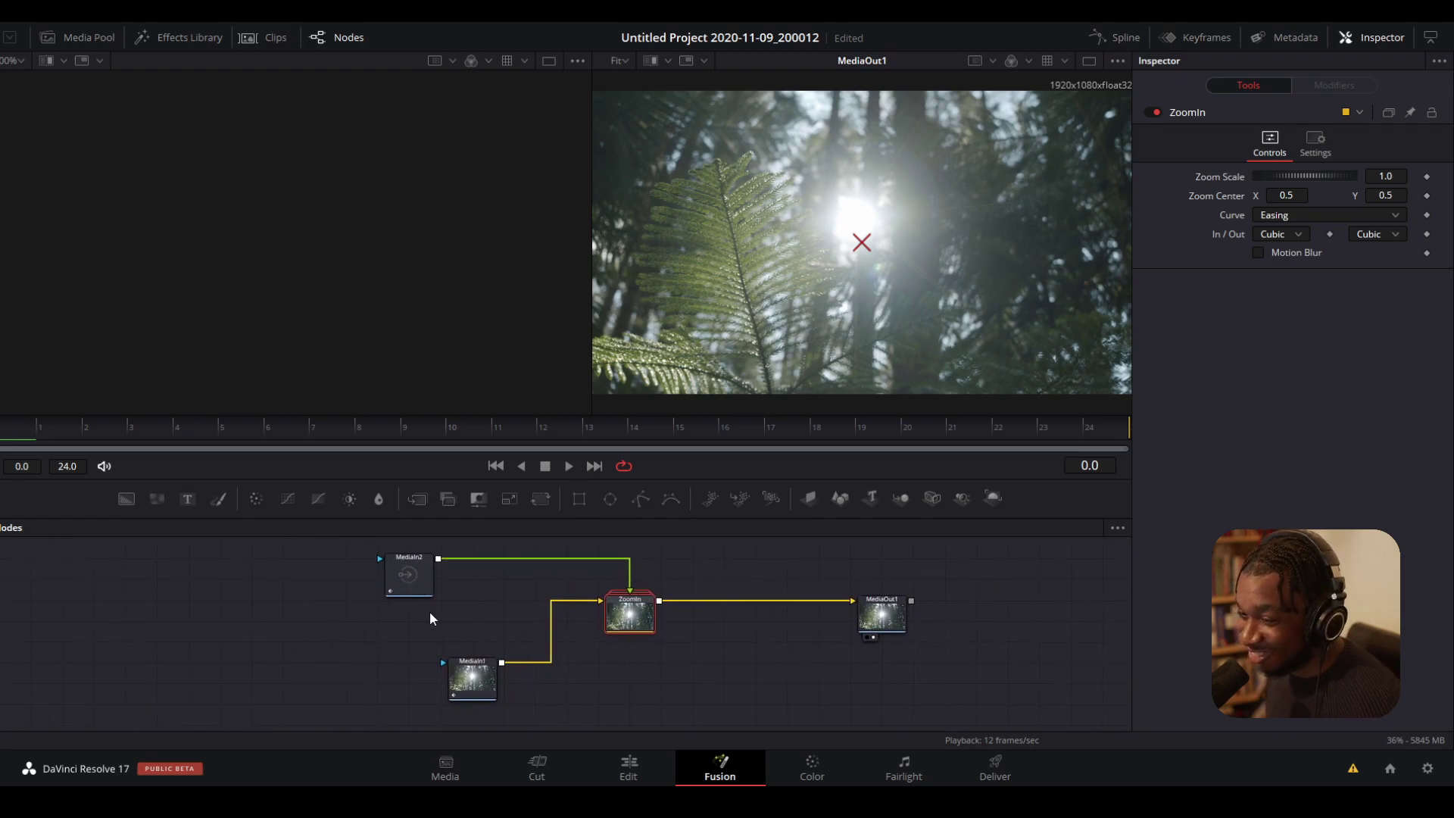
pyautogui.moveTo(871, 621); pyautogui.dragTo(934, 621)
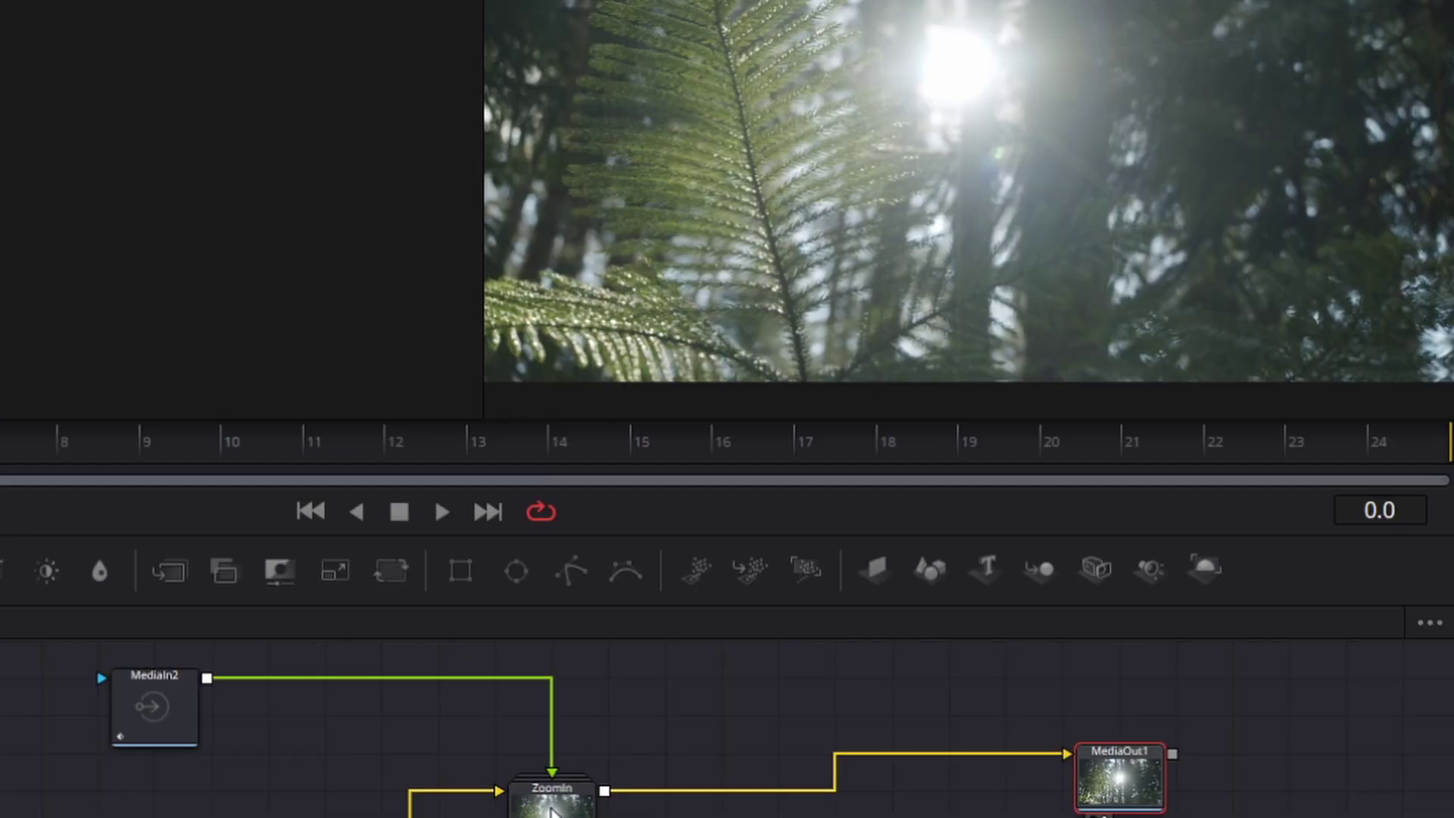
# - Ungroup the ZoomIn node into its separate nodes
pyautogui.rightClick(630, 636)
pyautogui.moveTo(700, 193)
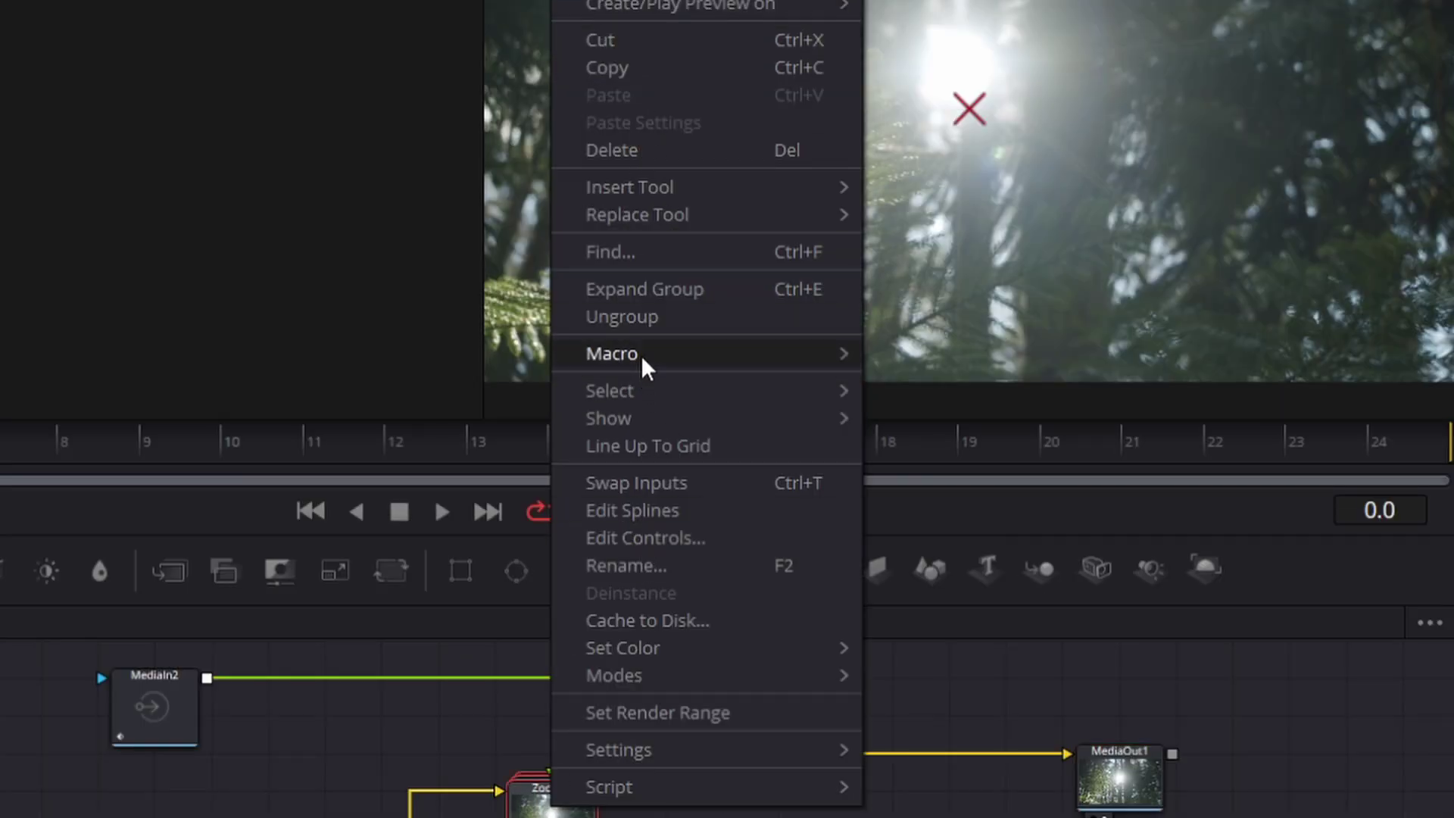
pyautogui.click(622, 317)
# - Lay out BG, FG, MediaIn1 and Dissolve1_2 so each node is clearly separated
pyautogui.moveTo(608, 630); pyautogui.dragTo(597, 665)
pyautogui.moveTo(478, 682); pyautogui.dragTo(415, 682)
pyautogui.moveTo(606, 666); pyautogui.dragTo(575, 686)
pyautogui.moveTo(598, 598); pyautogui.dragTo(567, 578)
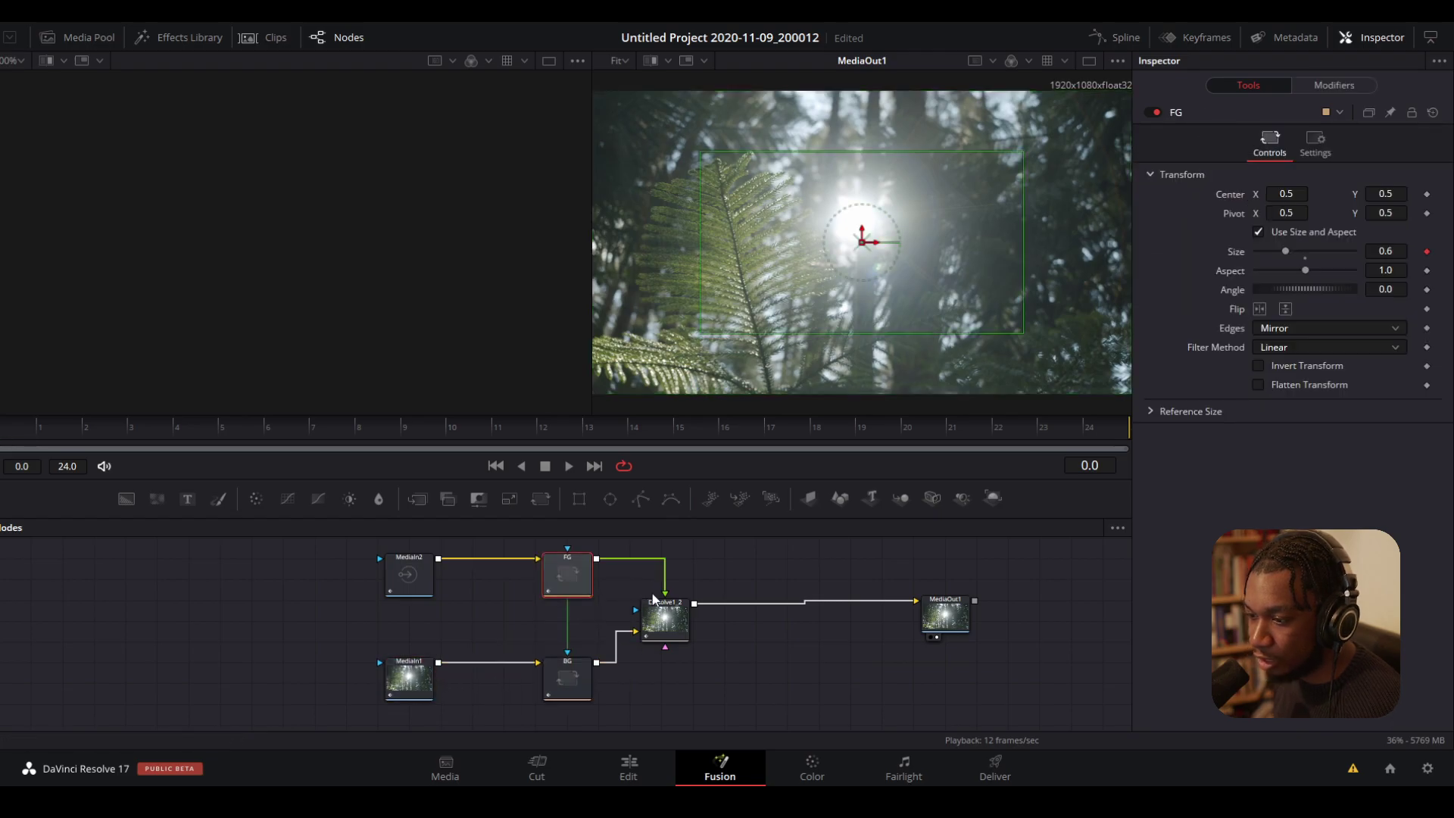
pyautogui.moveTo(685, 616); pyautogui.dragTo(713, 634)
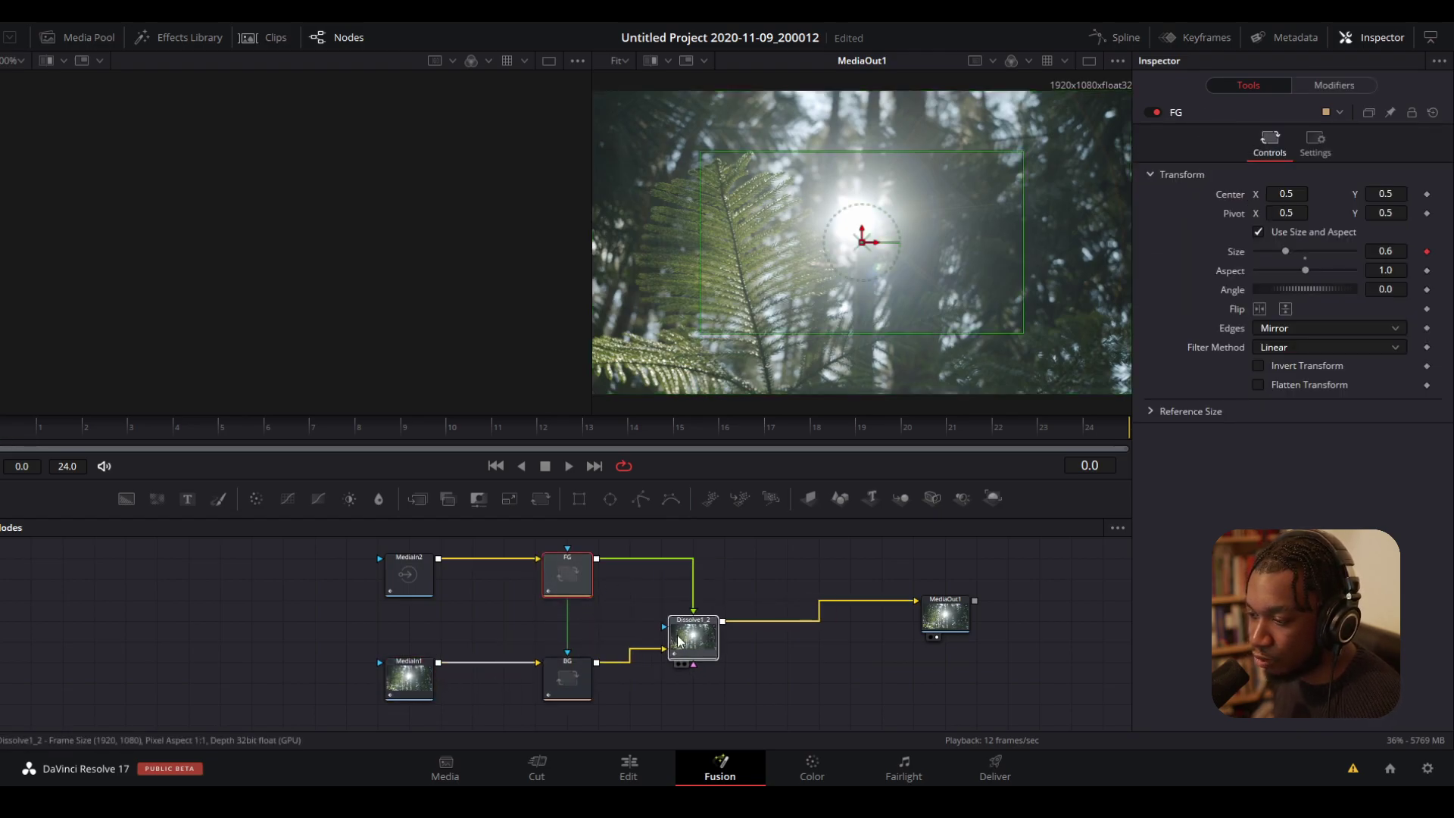
# - Preview the Dissolve1_2 result, nudge MediaOut1 right, and browse the Effects Library Tools list
pyautogui.click(679, 642)
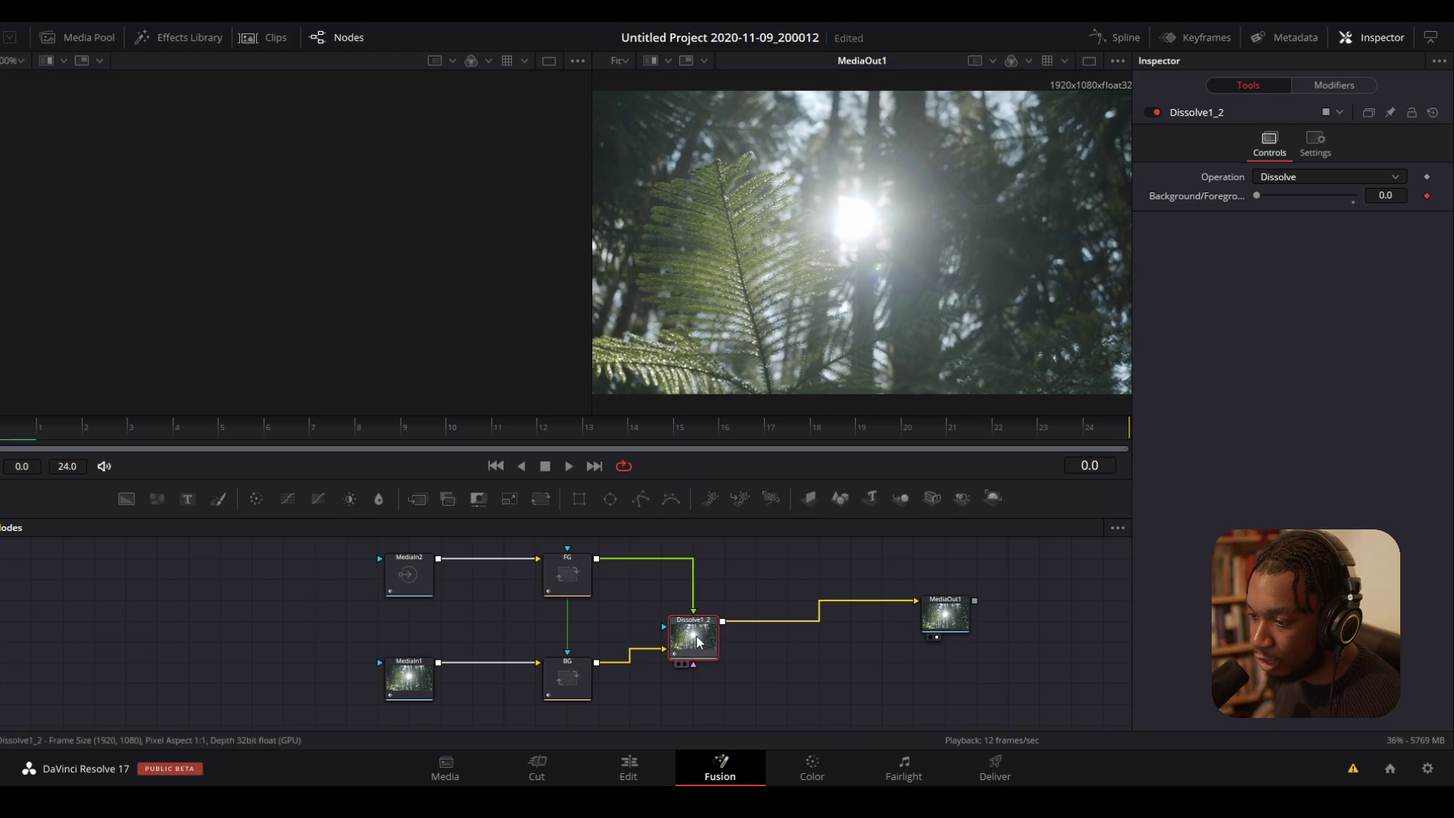
pyautogui.press('space')
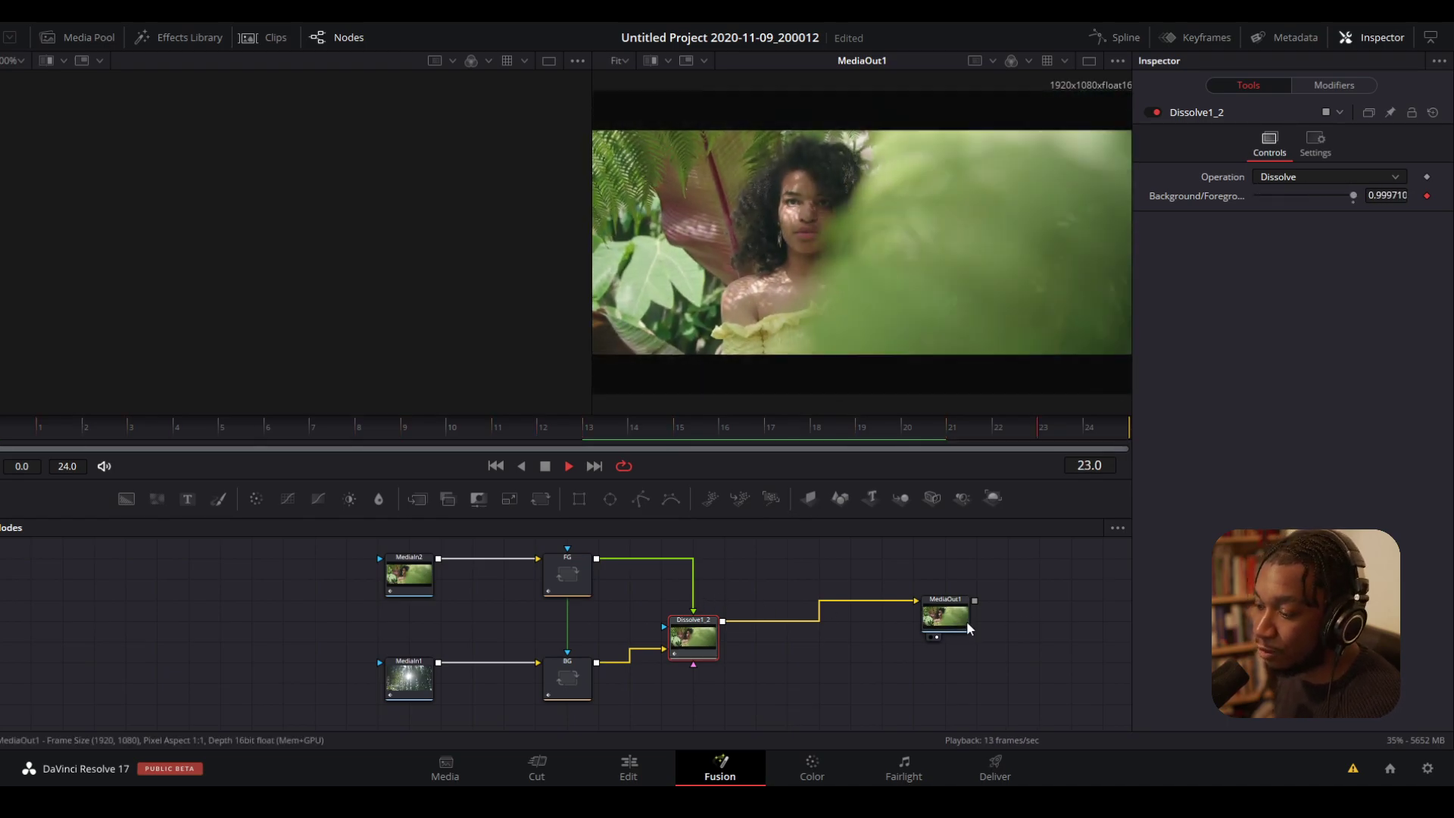
pyautogui.press('space')
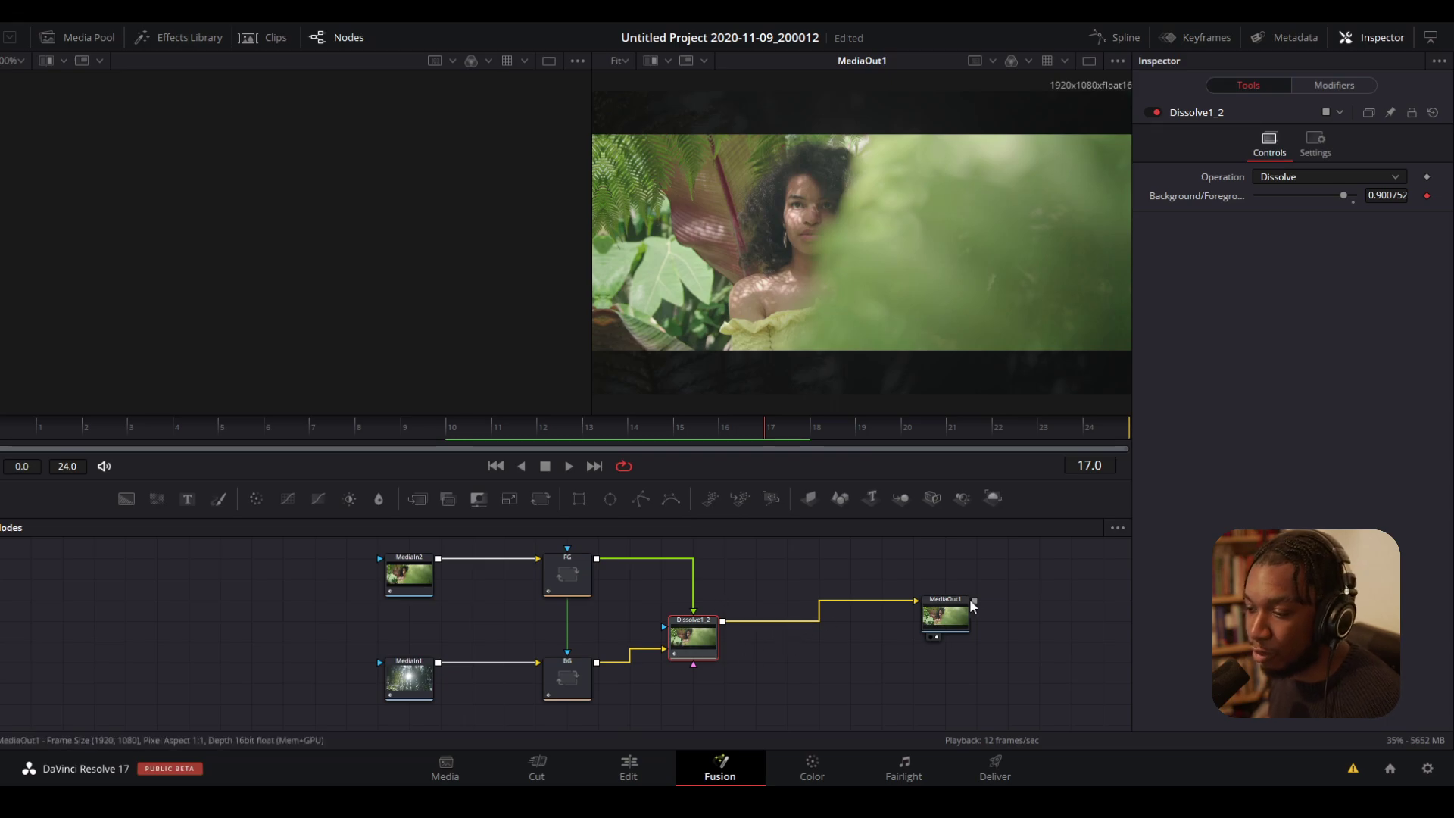
pyautogui.moveTo(969, 600); pyautogui.dragTo(1002, 600)
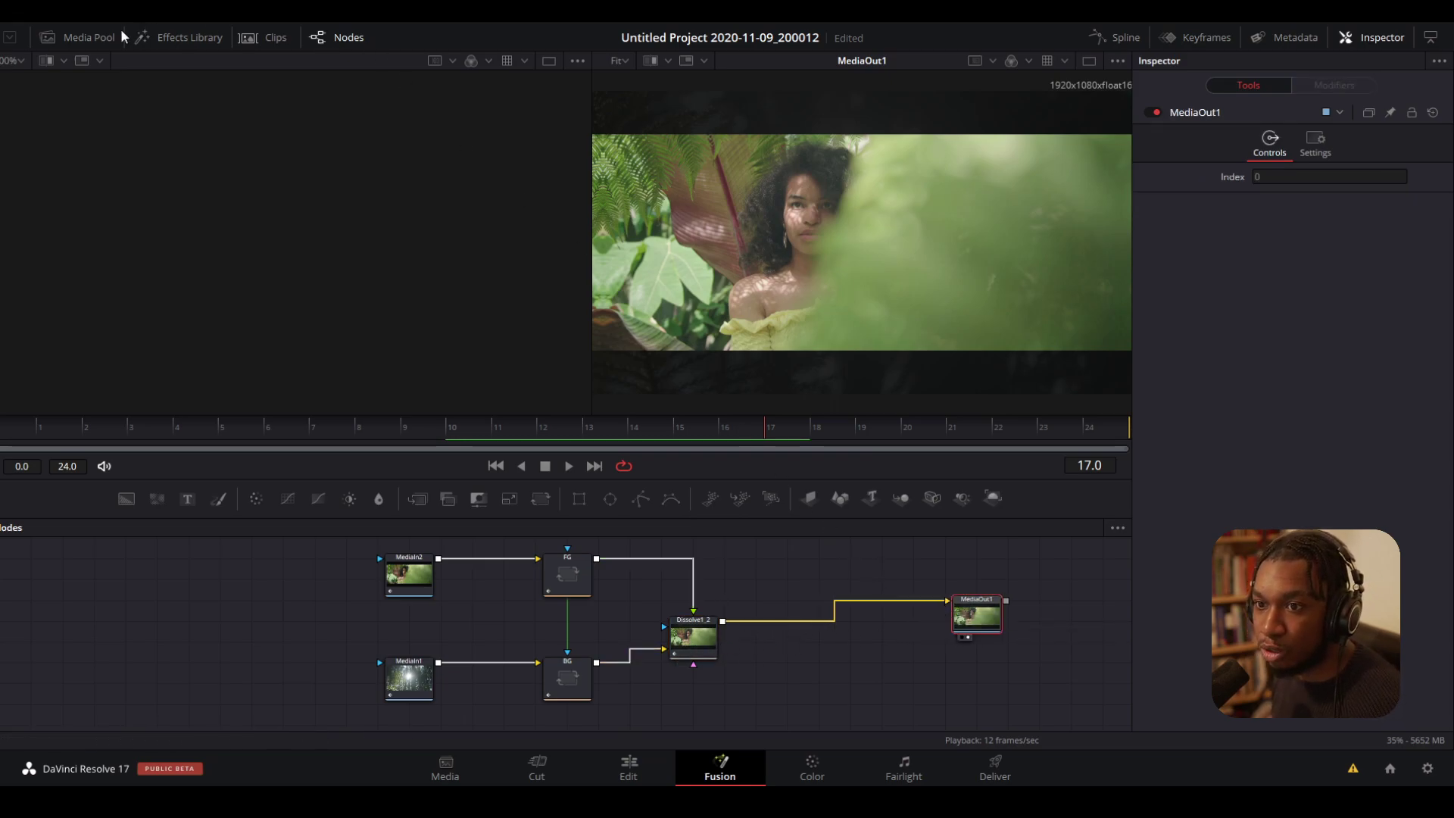
pyautogui.click(165, 35)
pyautogui.scroll(-15, 248, 199)
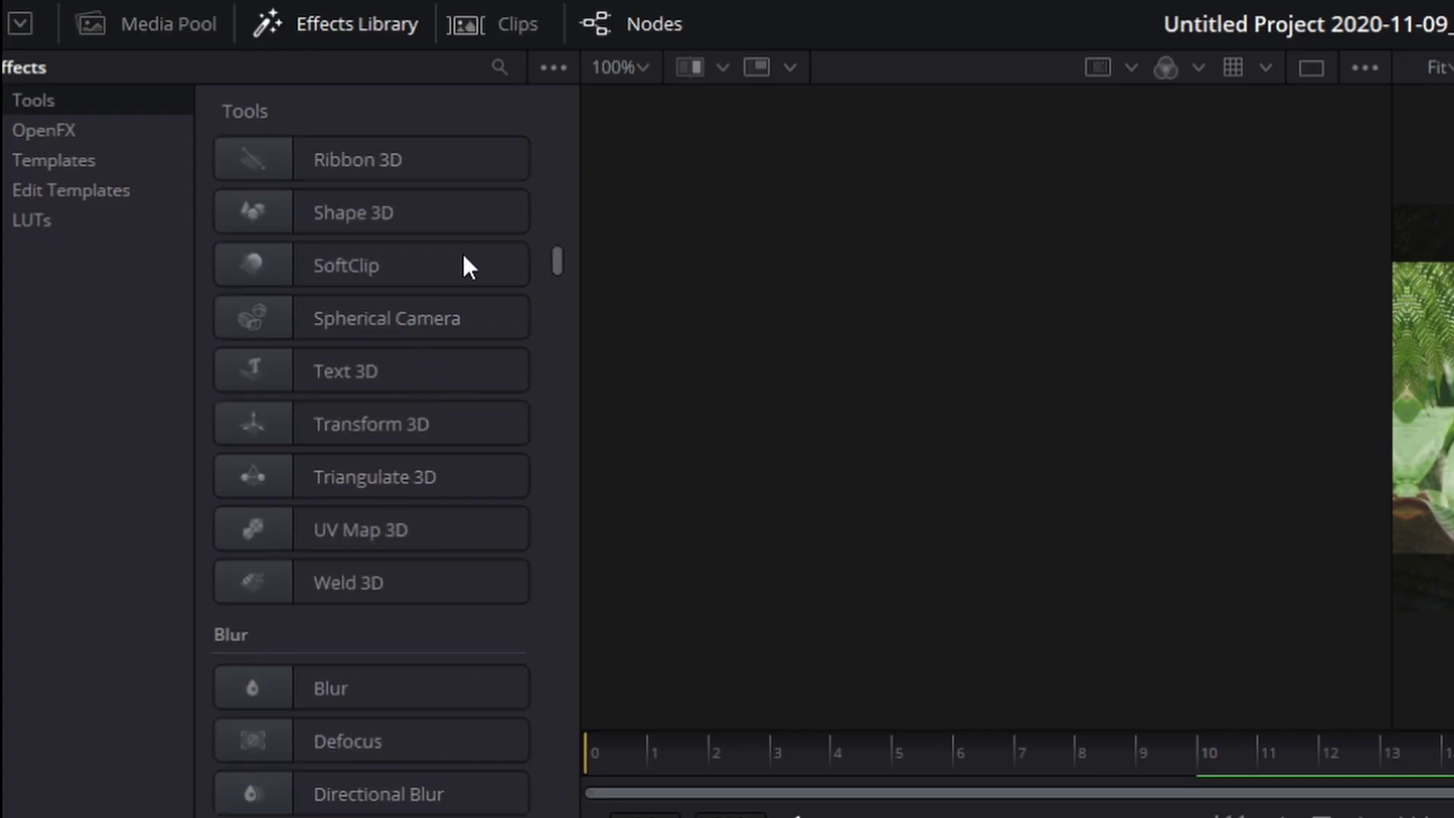
# - Insert a Prism Blur node after Dissolve1_2 via the 'prism' tool search
pyautogui.click(347, 39)
pyautogui.click(691, 628)
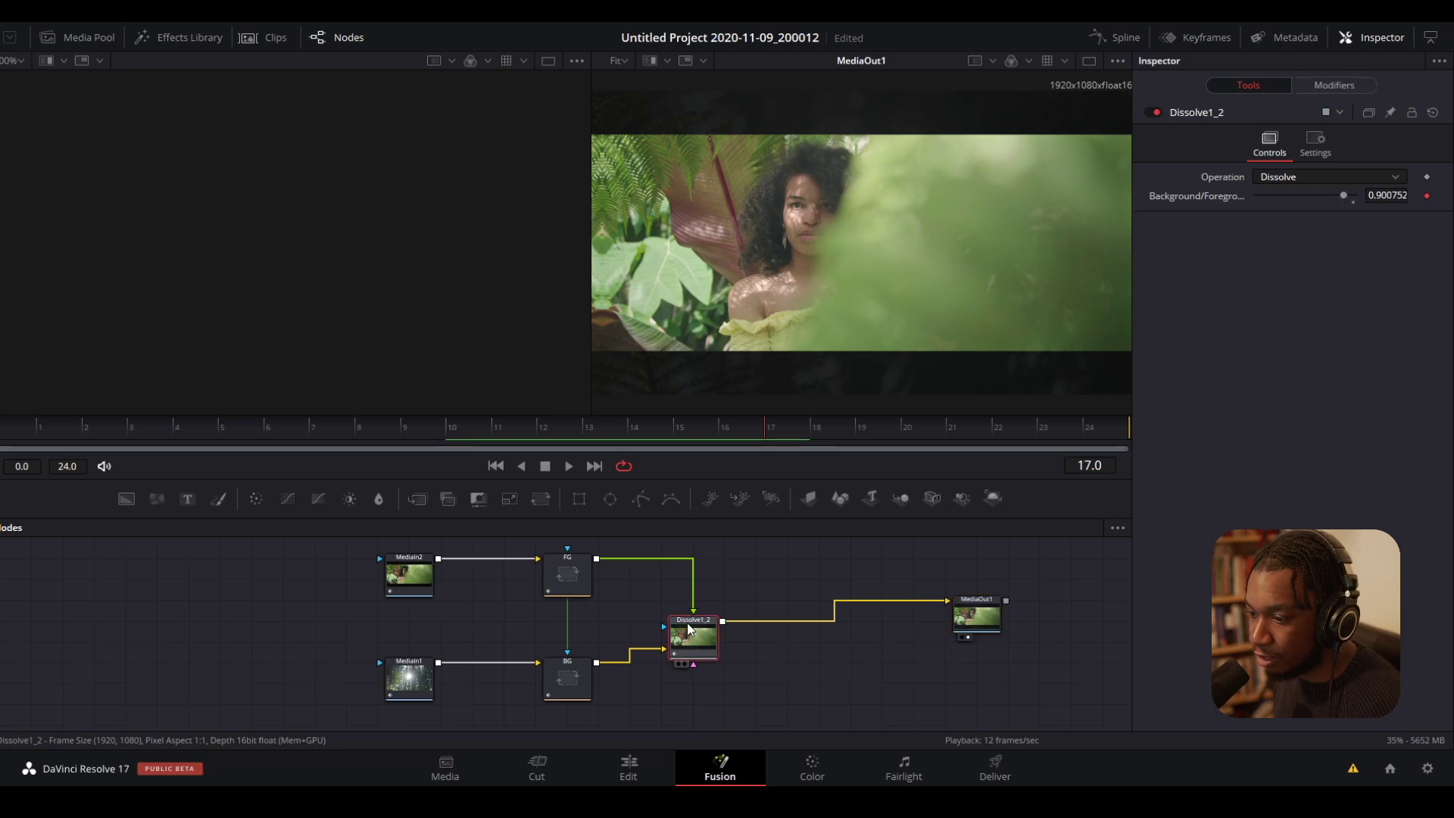
pyautogui.hotkey('shift', 'space')
pyautogui.write('prism')
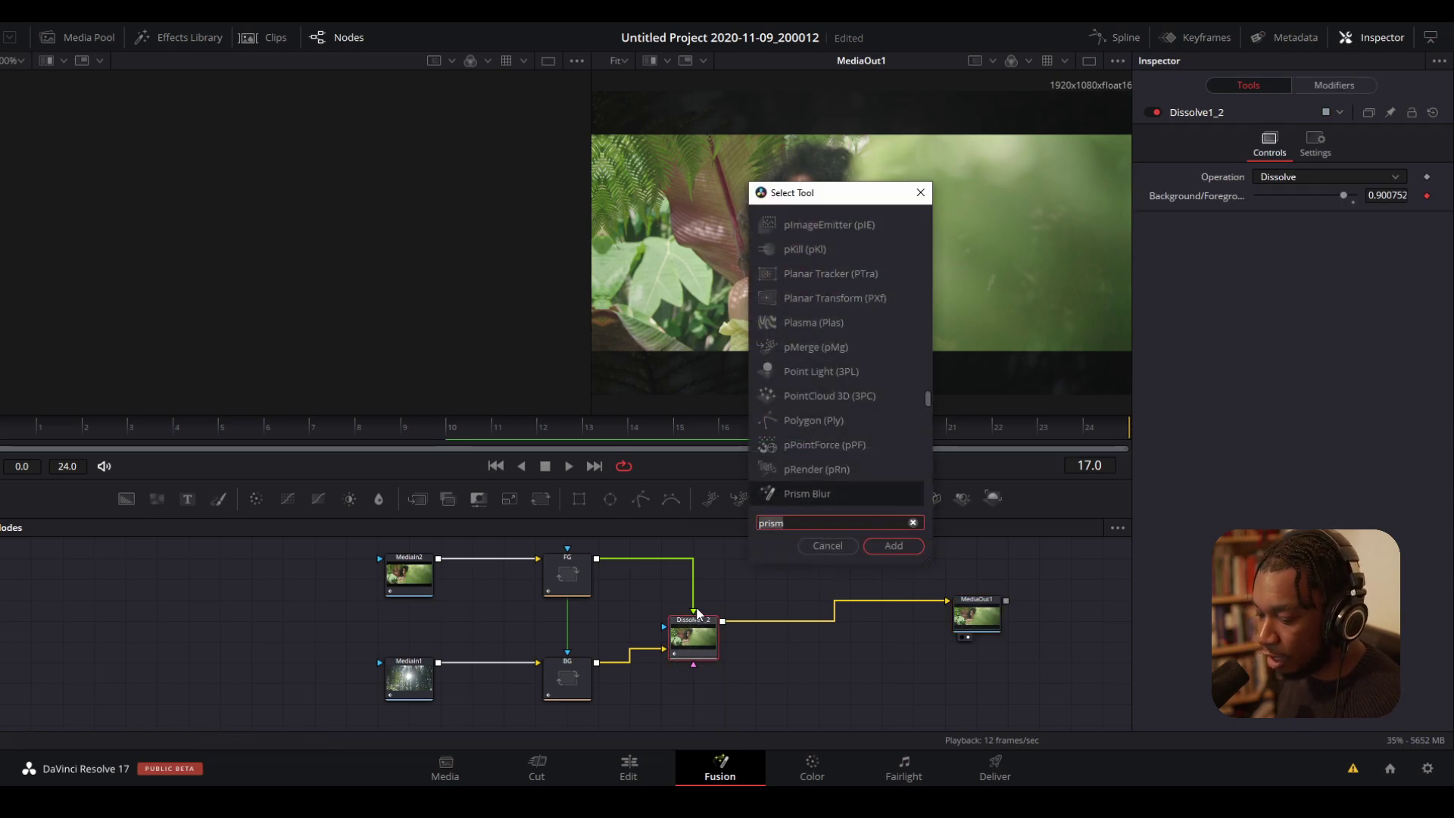
pyautogui.press('Return')
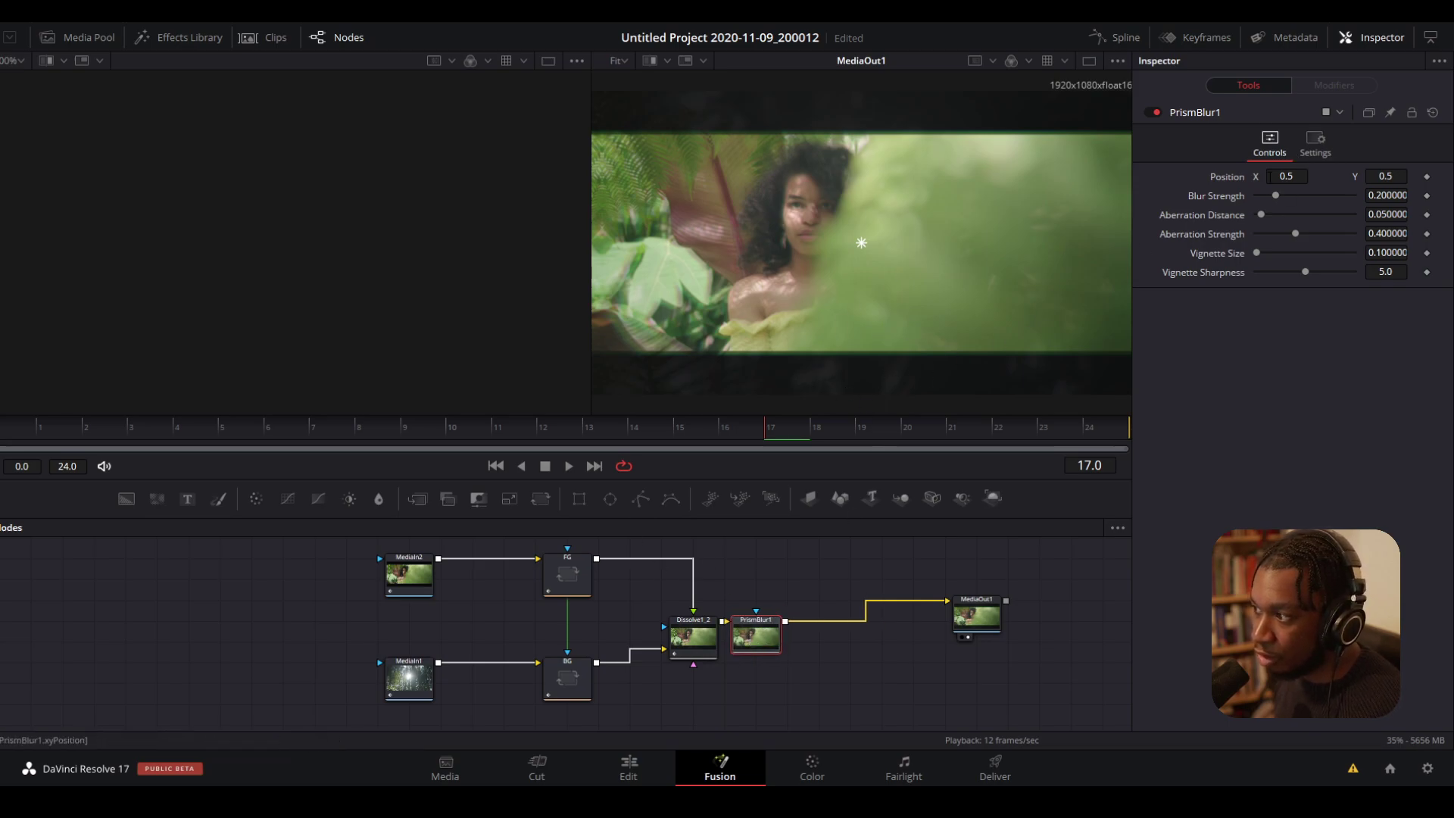
# - Set Blur Strength 0.0, Aberration Distance 0.228 and Aberration Strength 0.465, then preview
pyautogui.moveTo(1275, 195); pyautogui.dragTo(1301, 231)
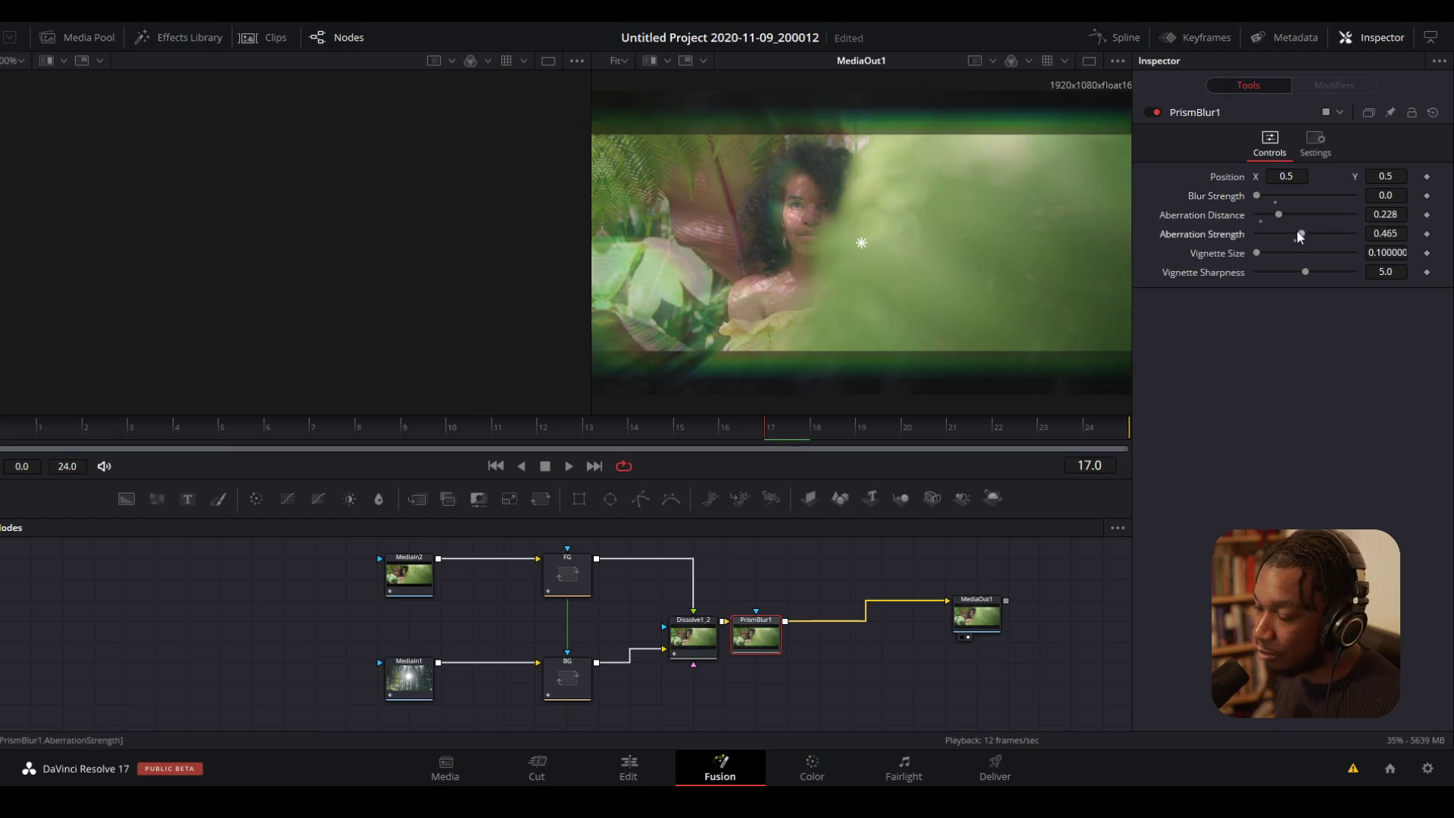
pyautogui.click(15, 428)
pyautogui.press('space')
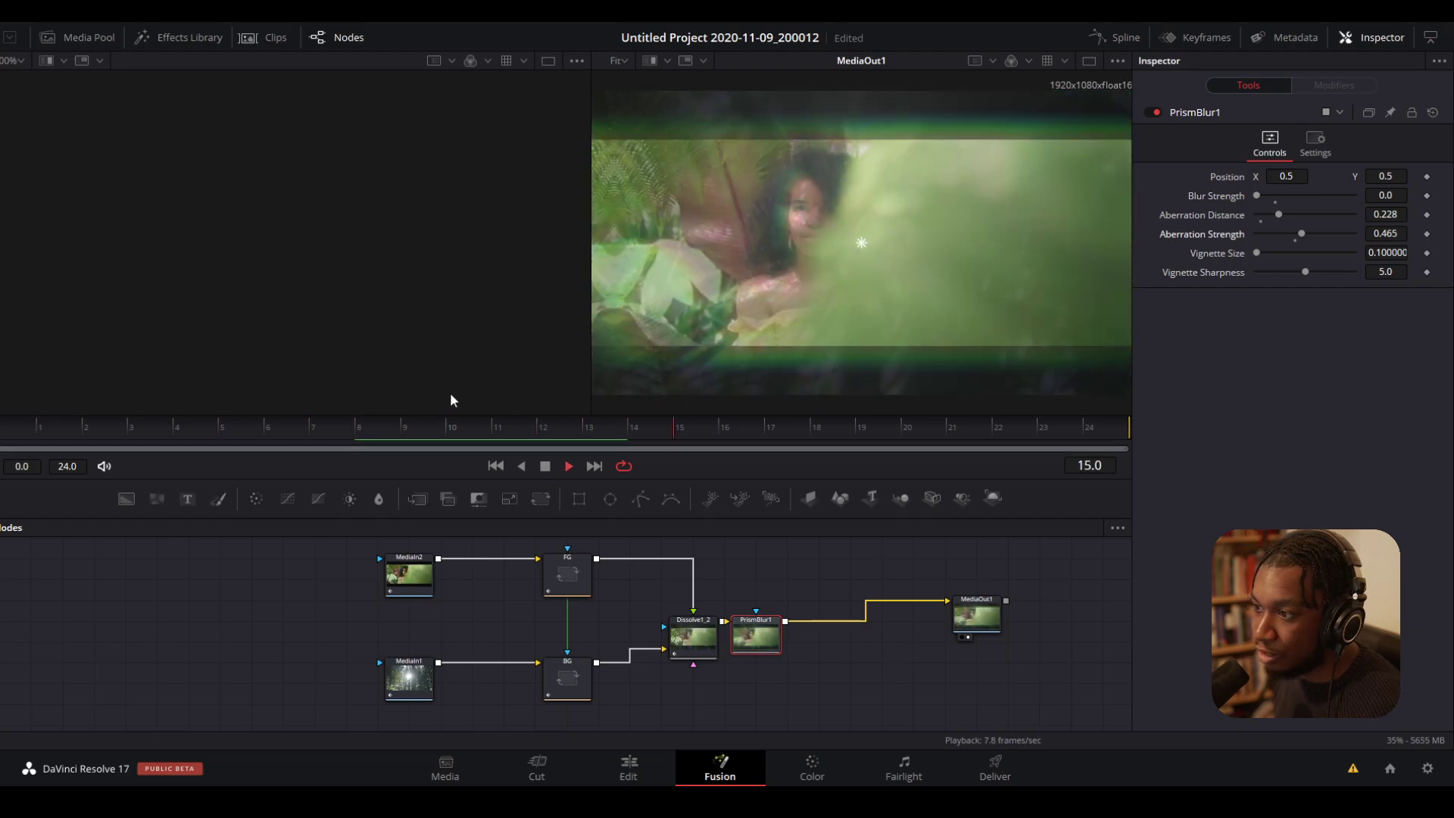
pyautogui.press('space')
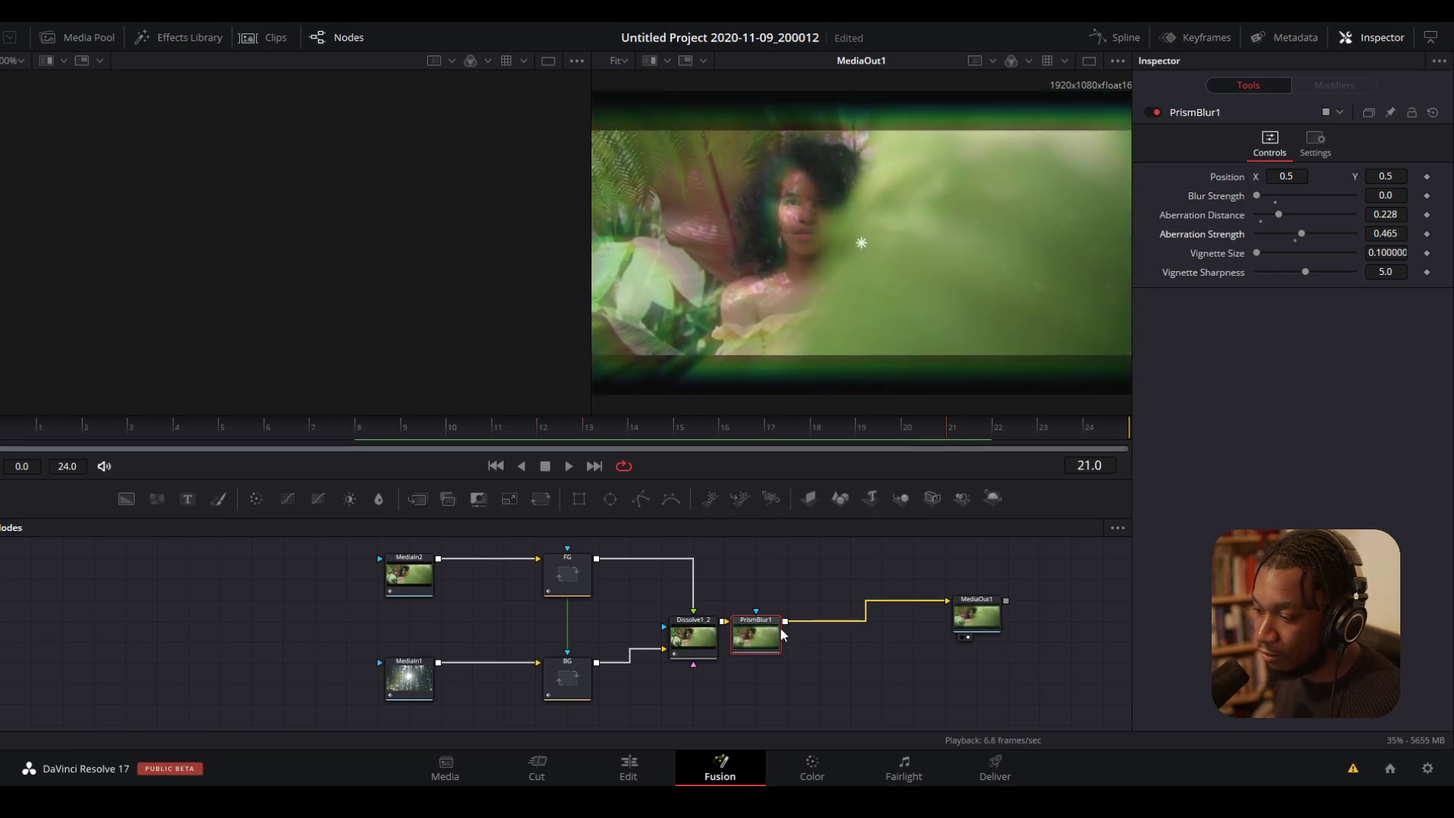
pyautogui.click(629, 768)
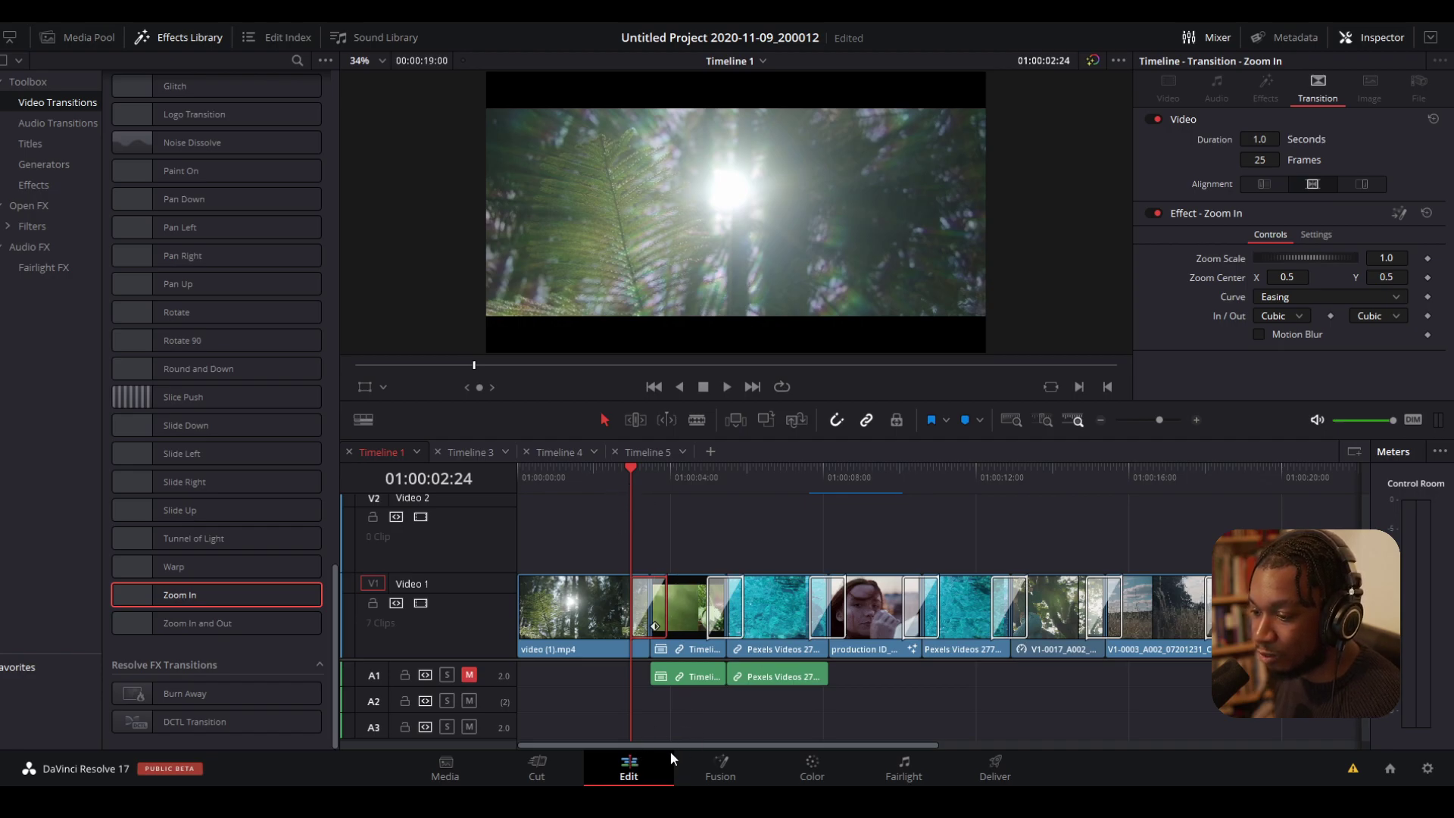
pyautogui.click(616, 477)
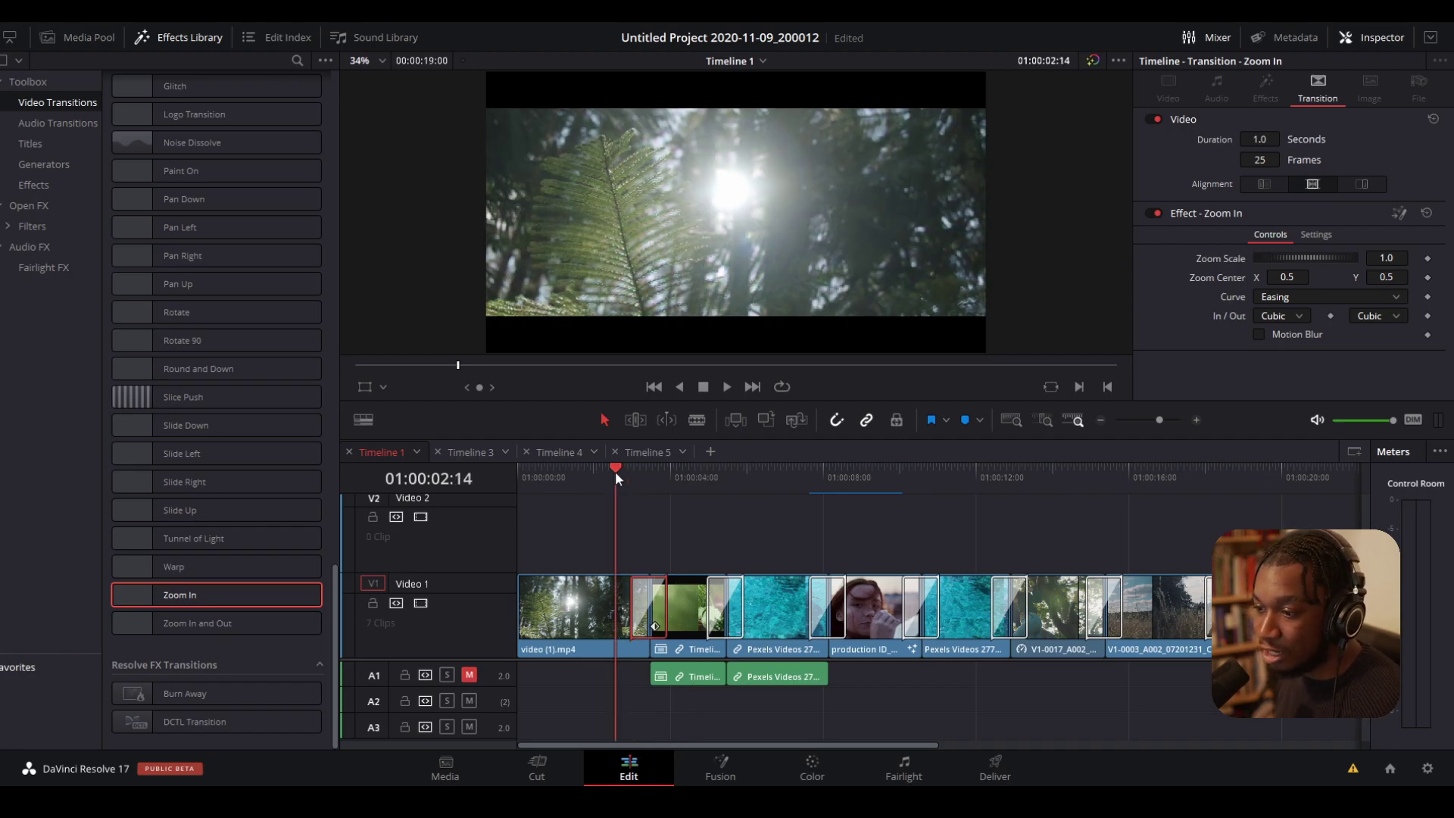
pyautogui.click(606, 470)
pyautogui.press('space')
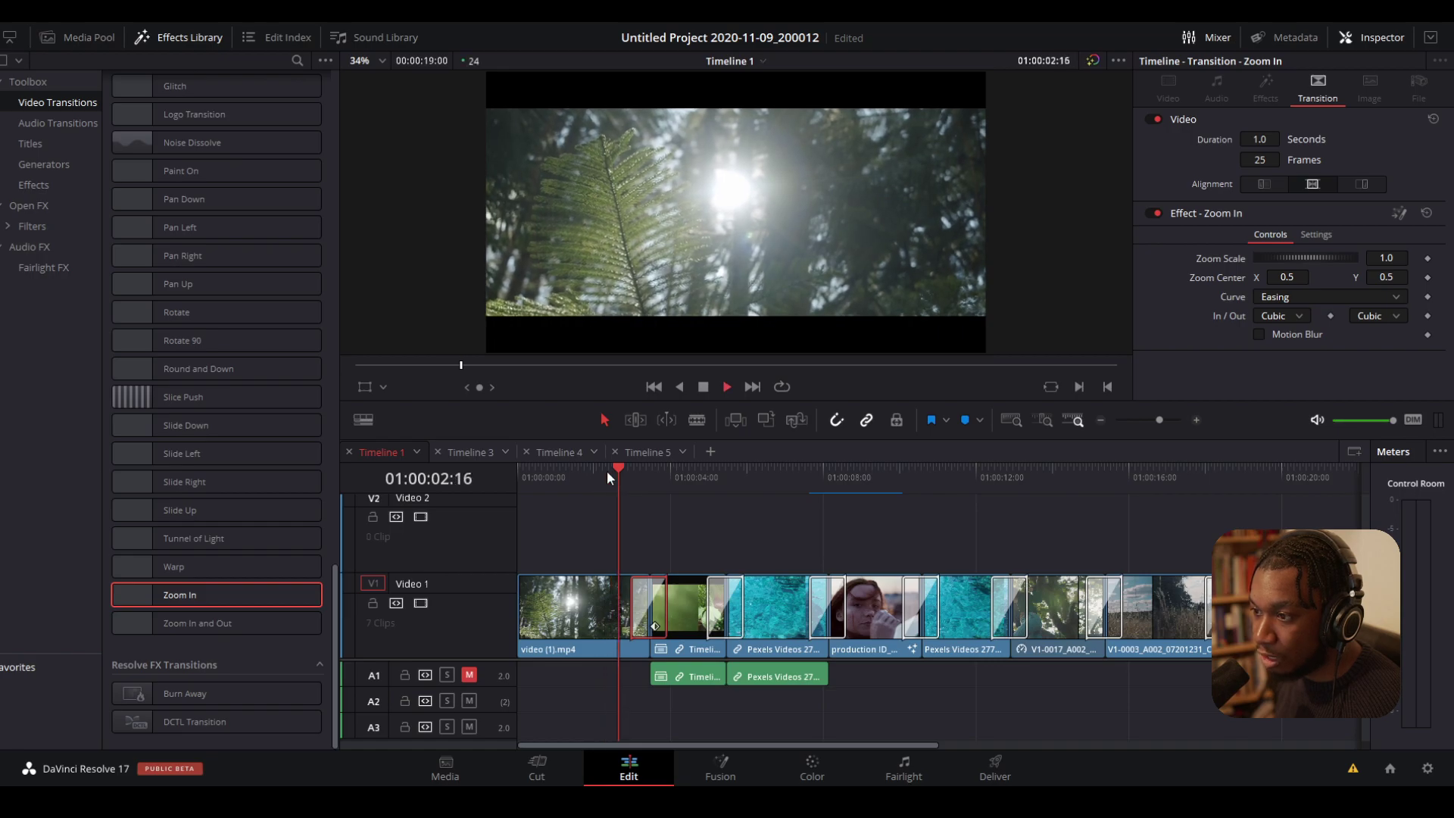
pyautogui.click(608, 465)
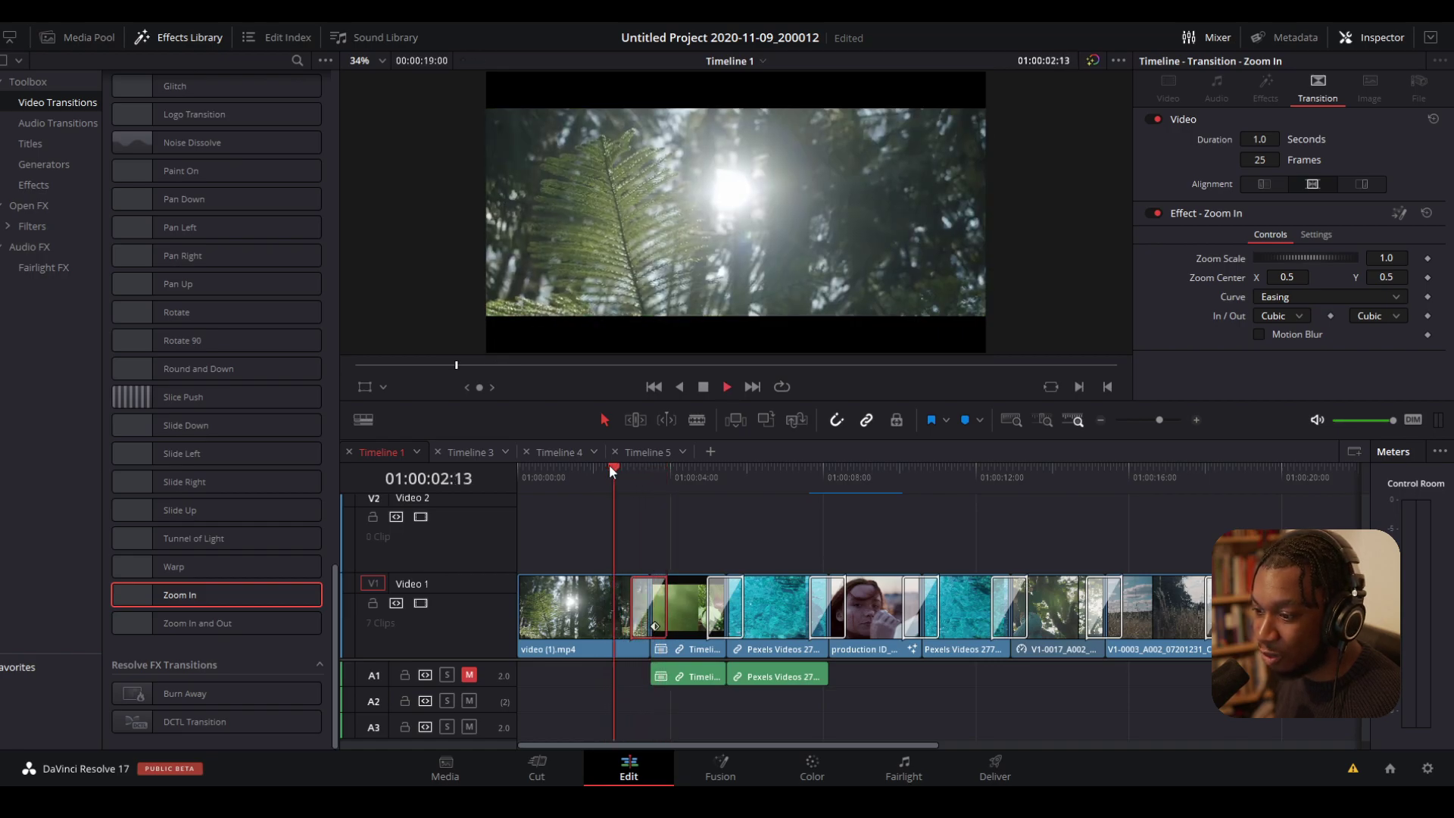
pyautogui.press('space')
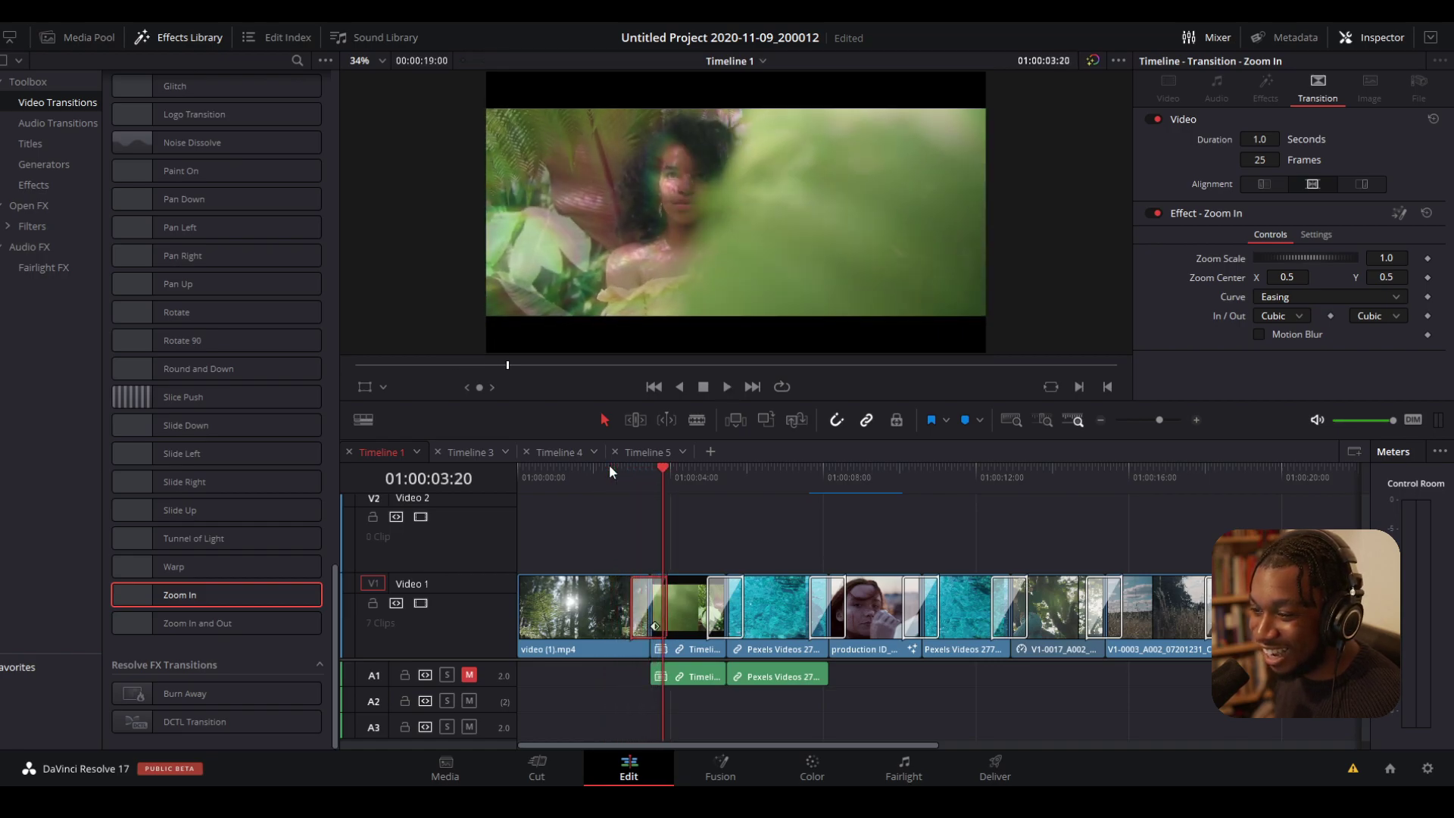
pyautogui.click(609, 469)
pyautogui.press('space')
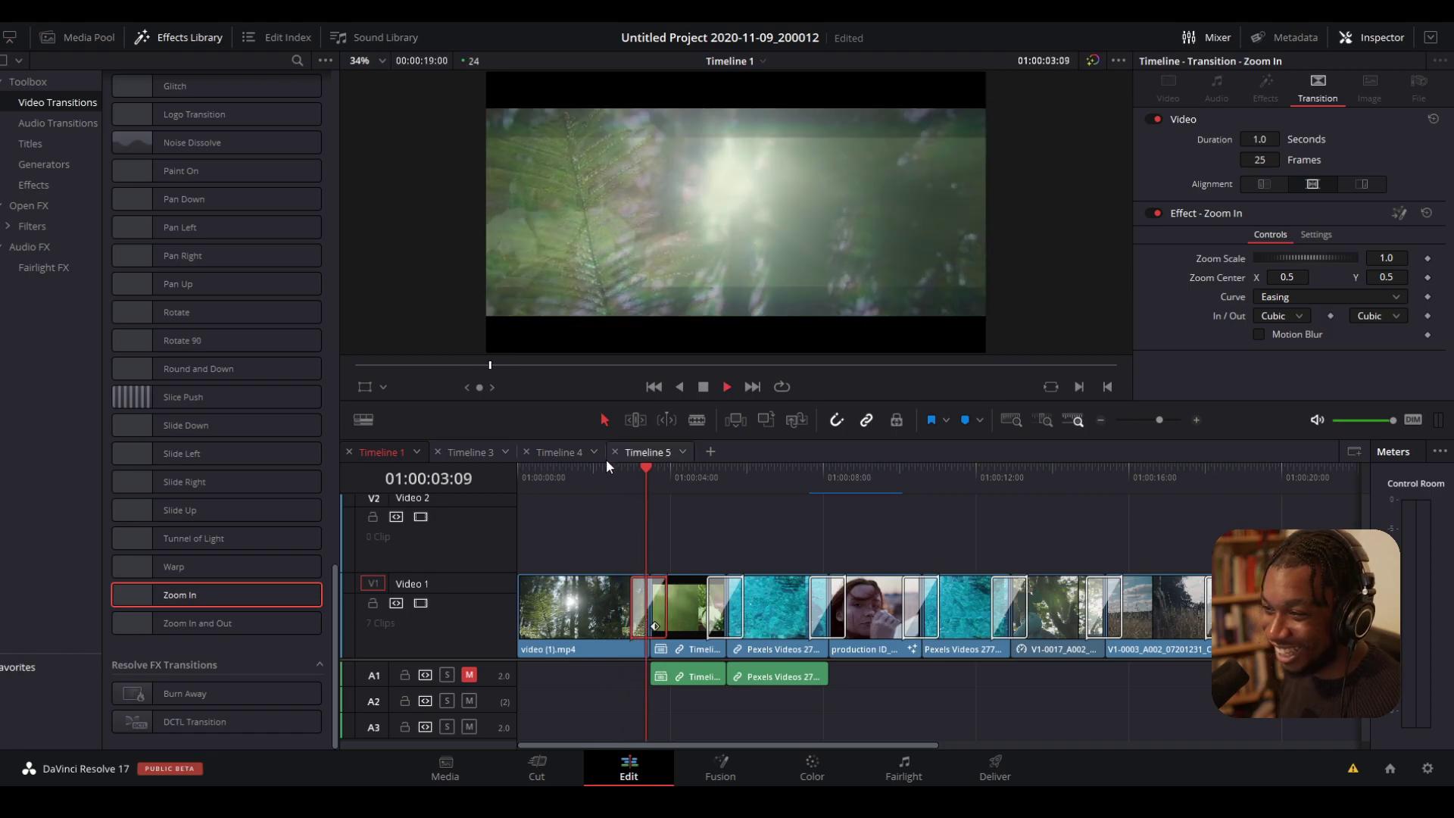
pyautogui.click(615, 468)
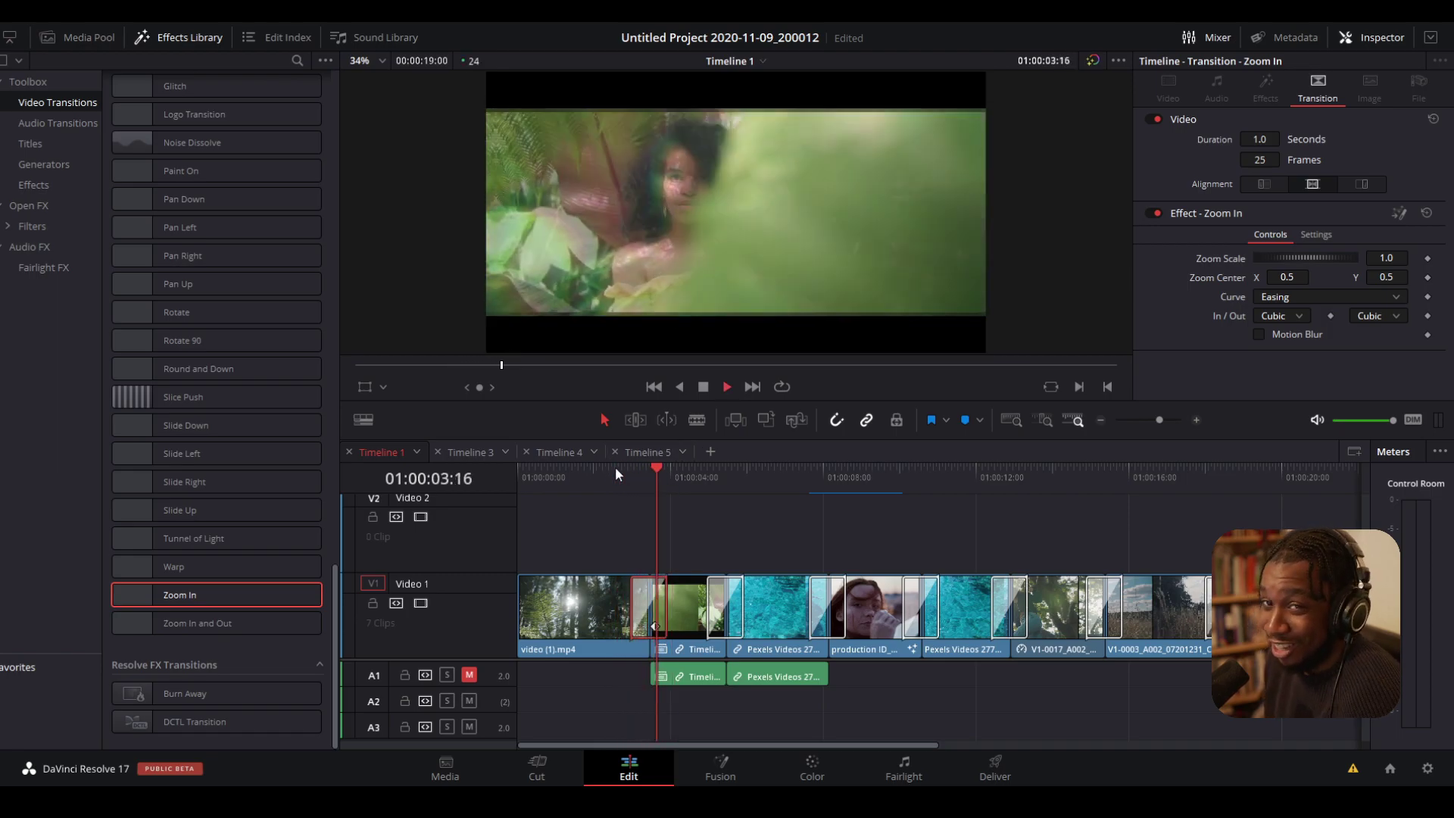
pyautogui.press('space')
pyautogui.click(613, 466)
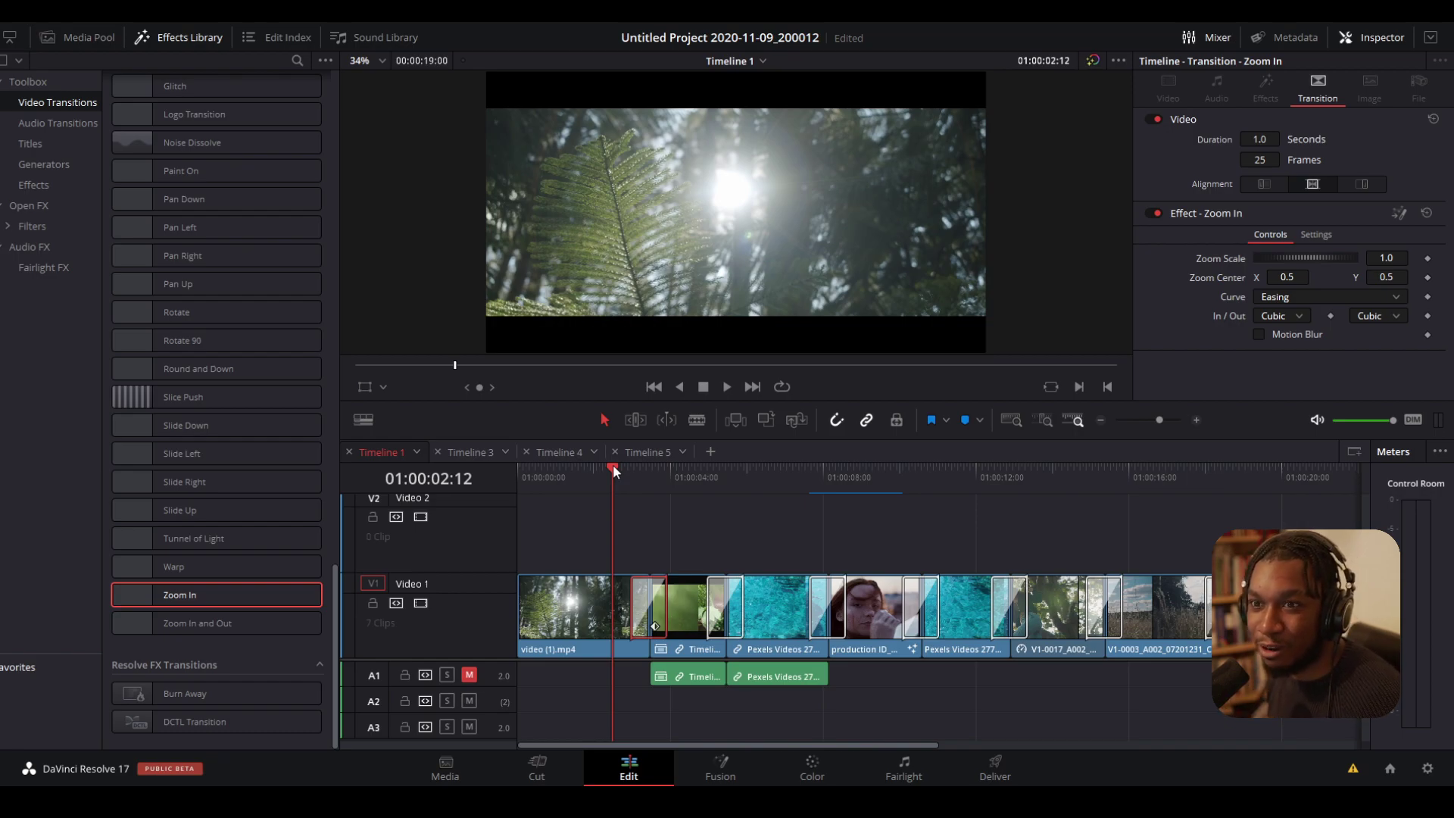
pyautogui.press('space')
pyautogui.click(602, 477)
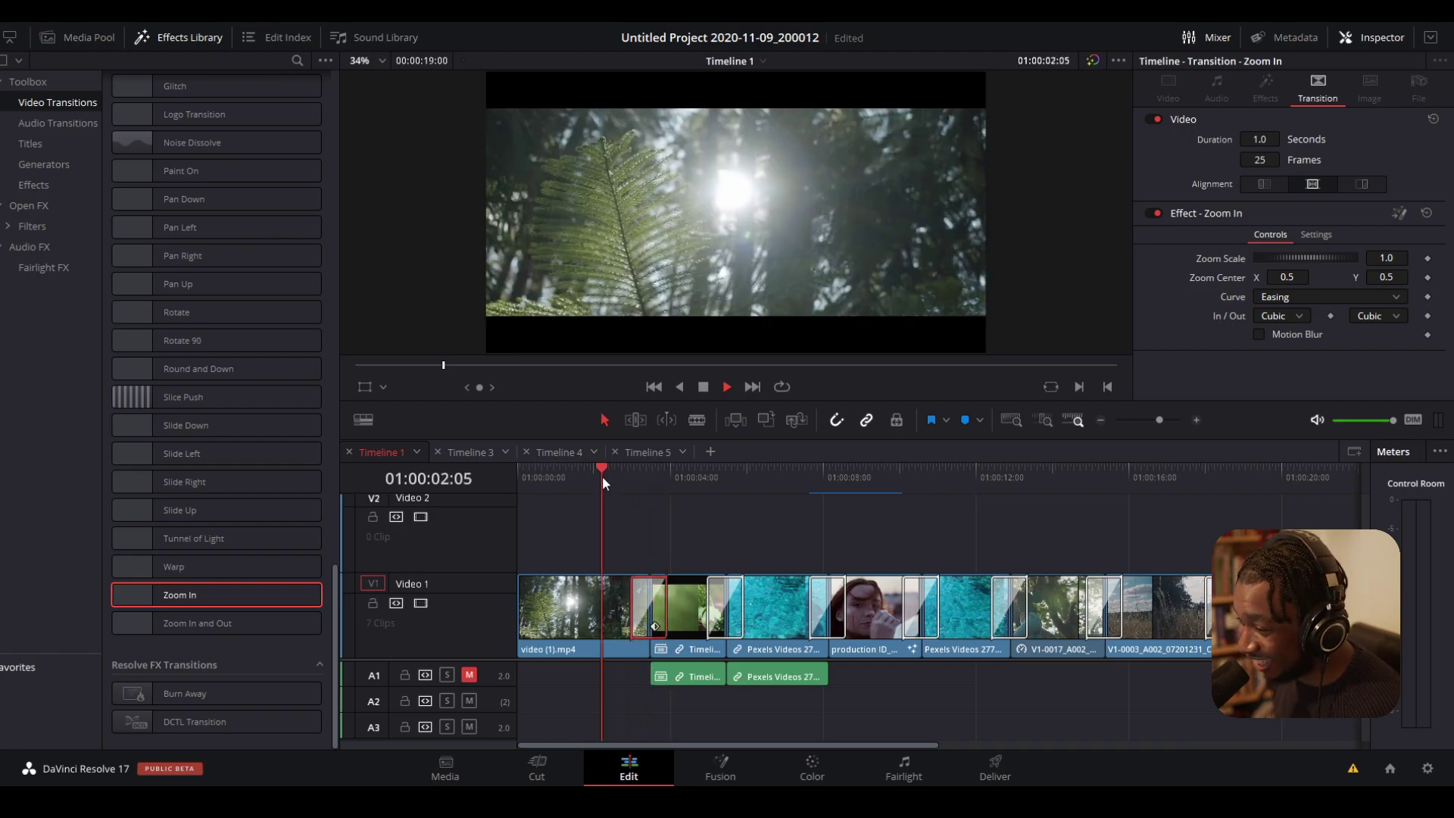
pyautogui.click(598, 474)
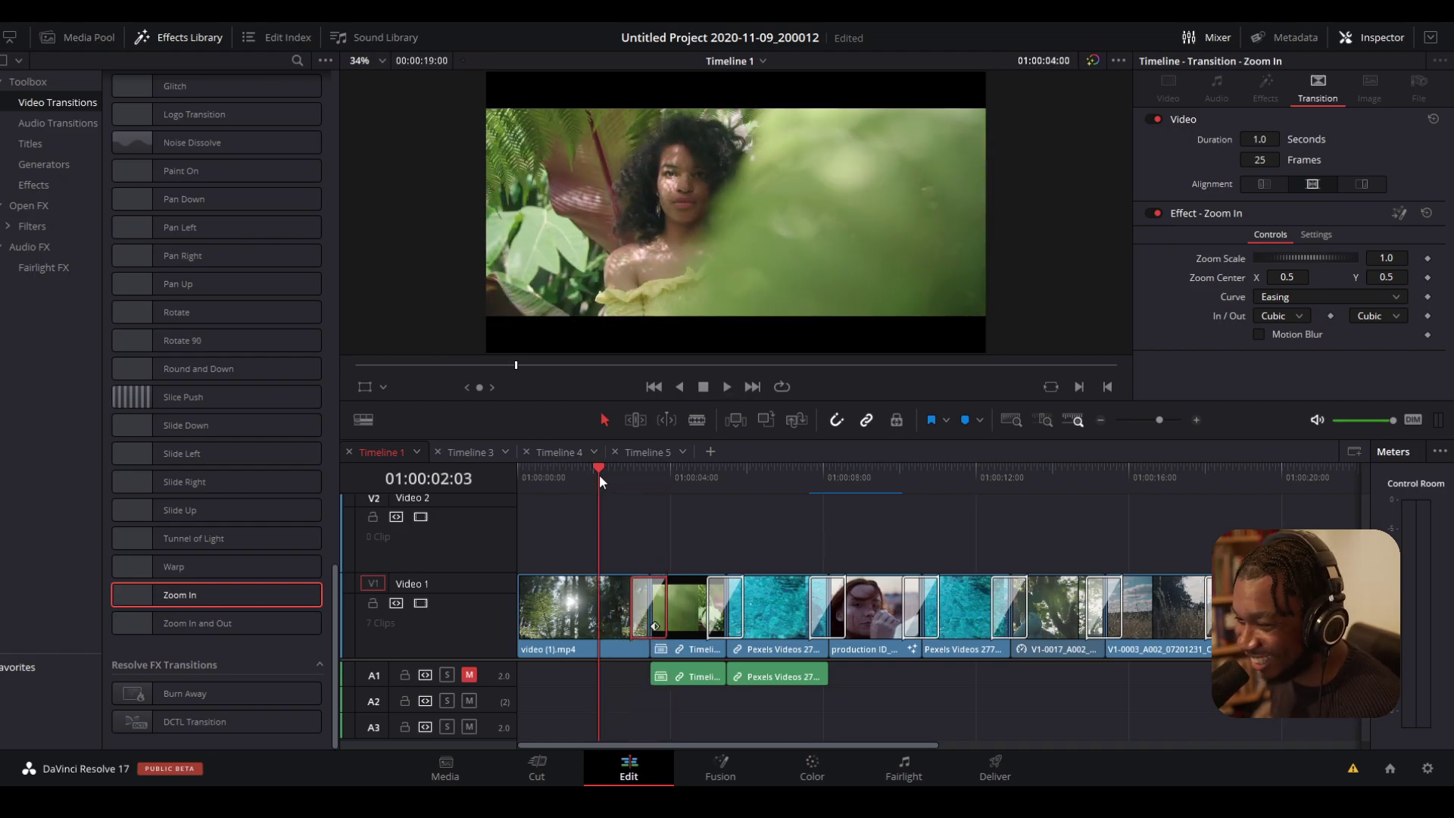
pyautogui.click(612, 475)
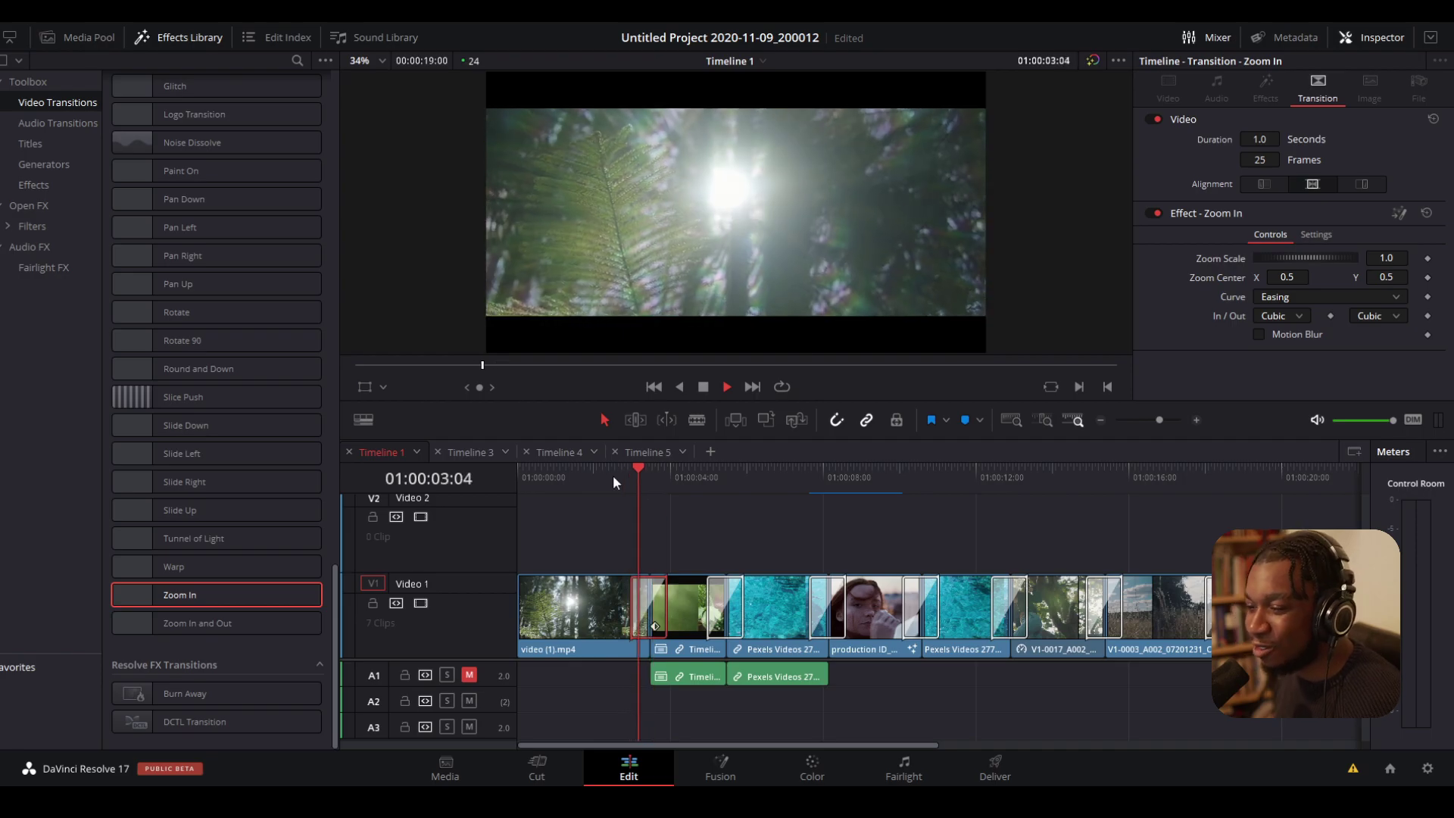
pyautogui.press('space')
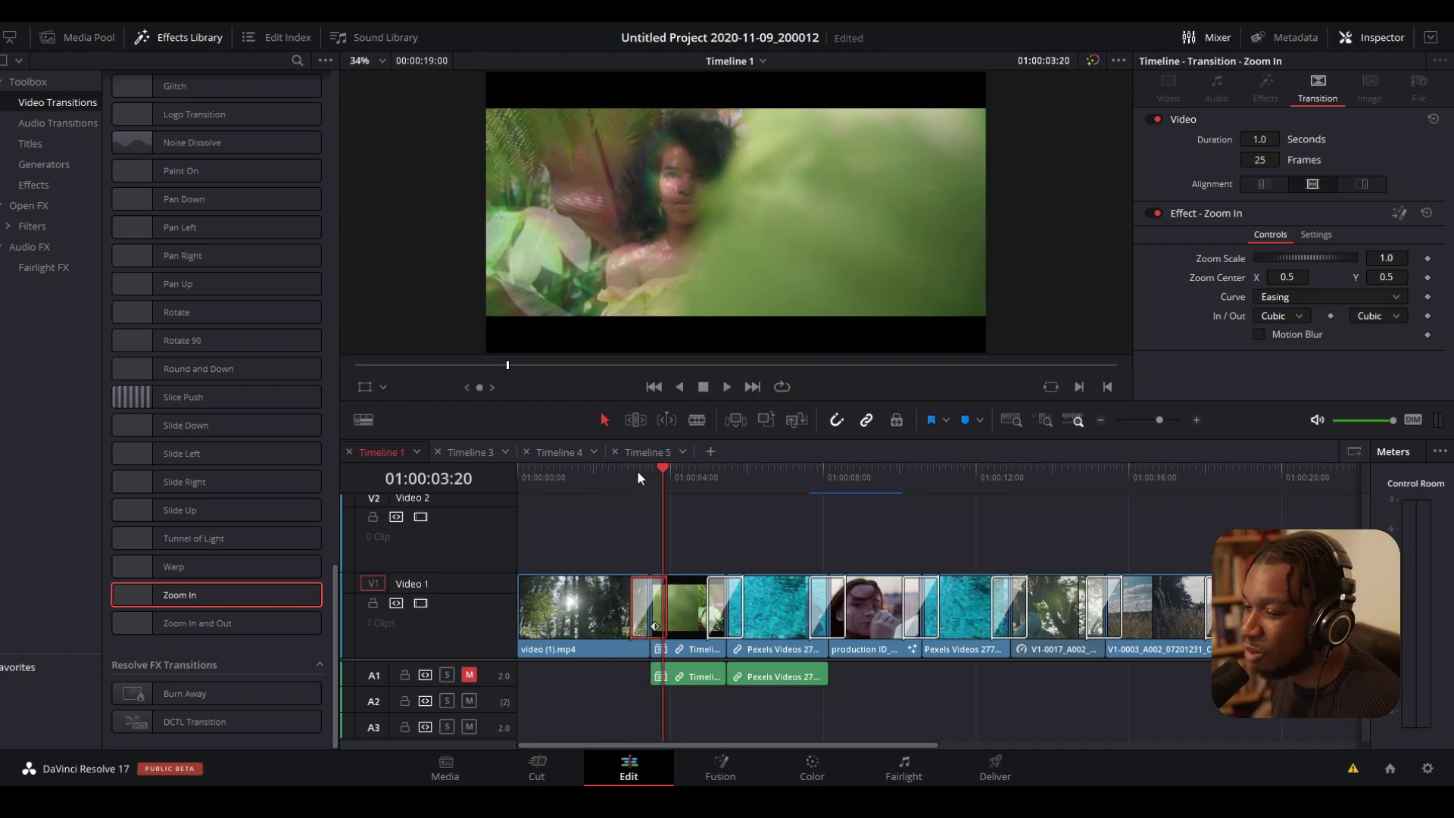
# - Save the Zoom In transition as a preset named 'Glitch Zoom In' and find it under User
pyautogui.rightClick(641, 606)
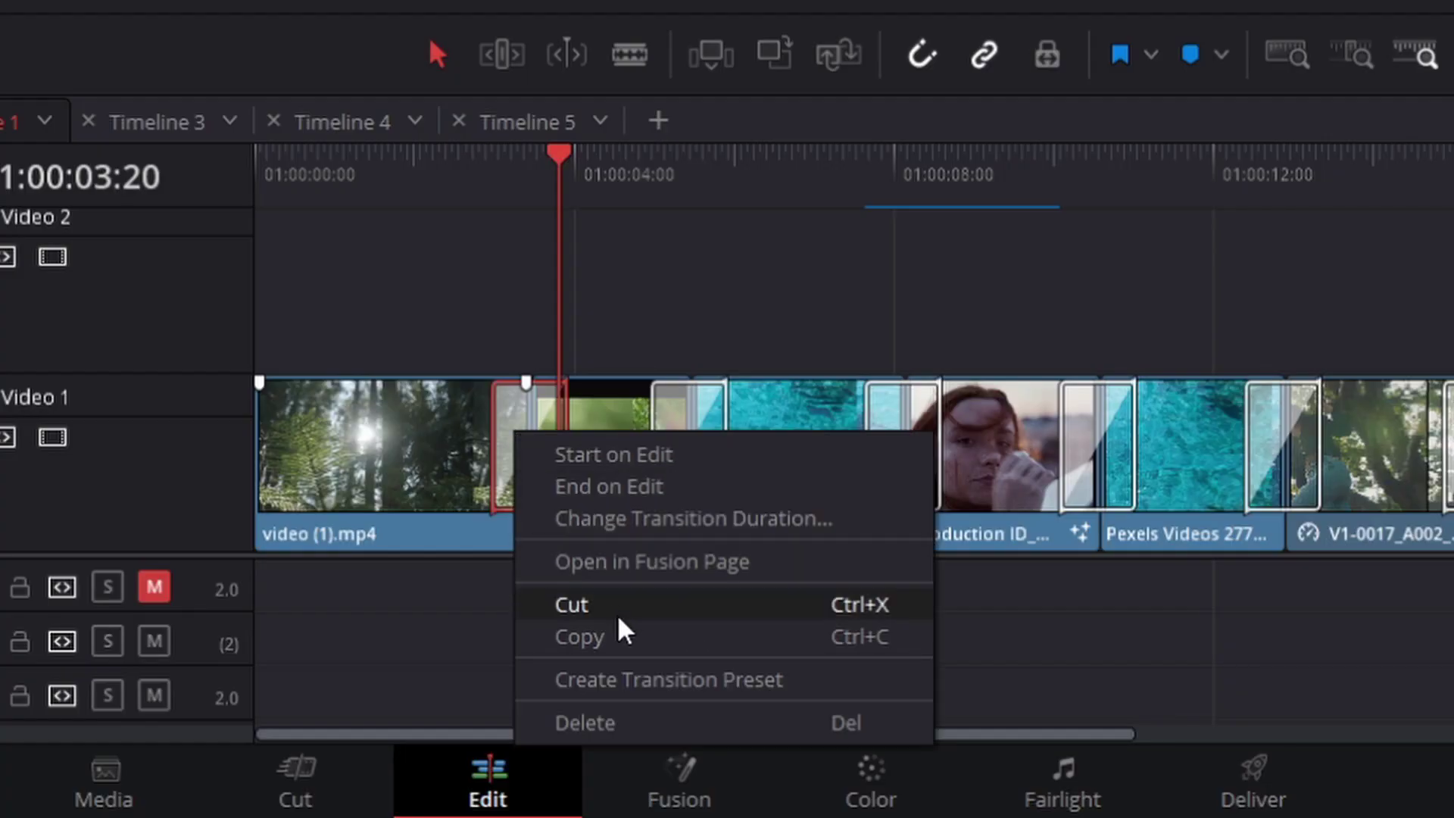
pyautogui.click(633, 674)
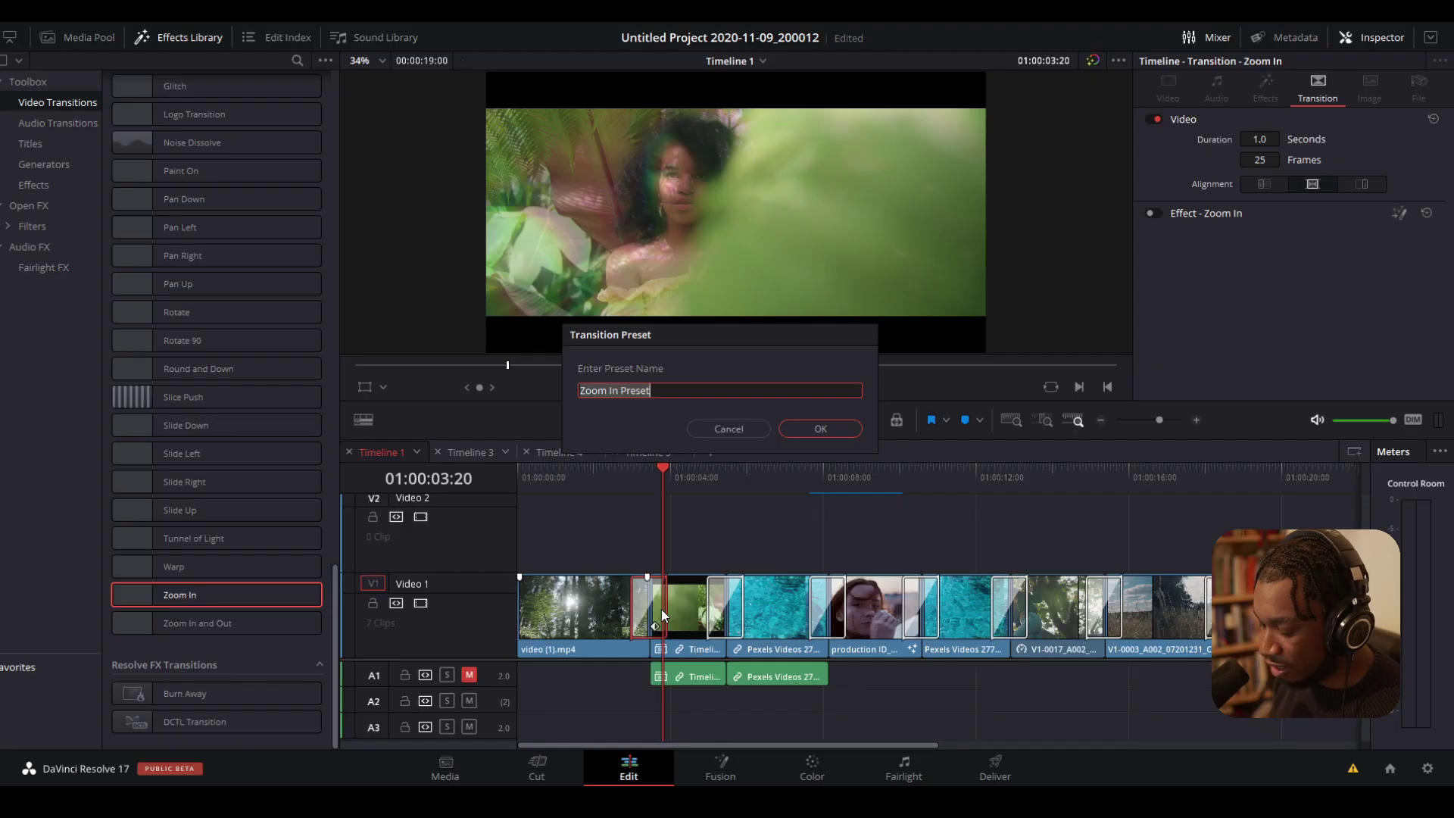
pyautogui.write('Glit')
pyautogui.write('ch Zoom In')
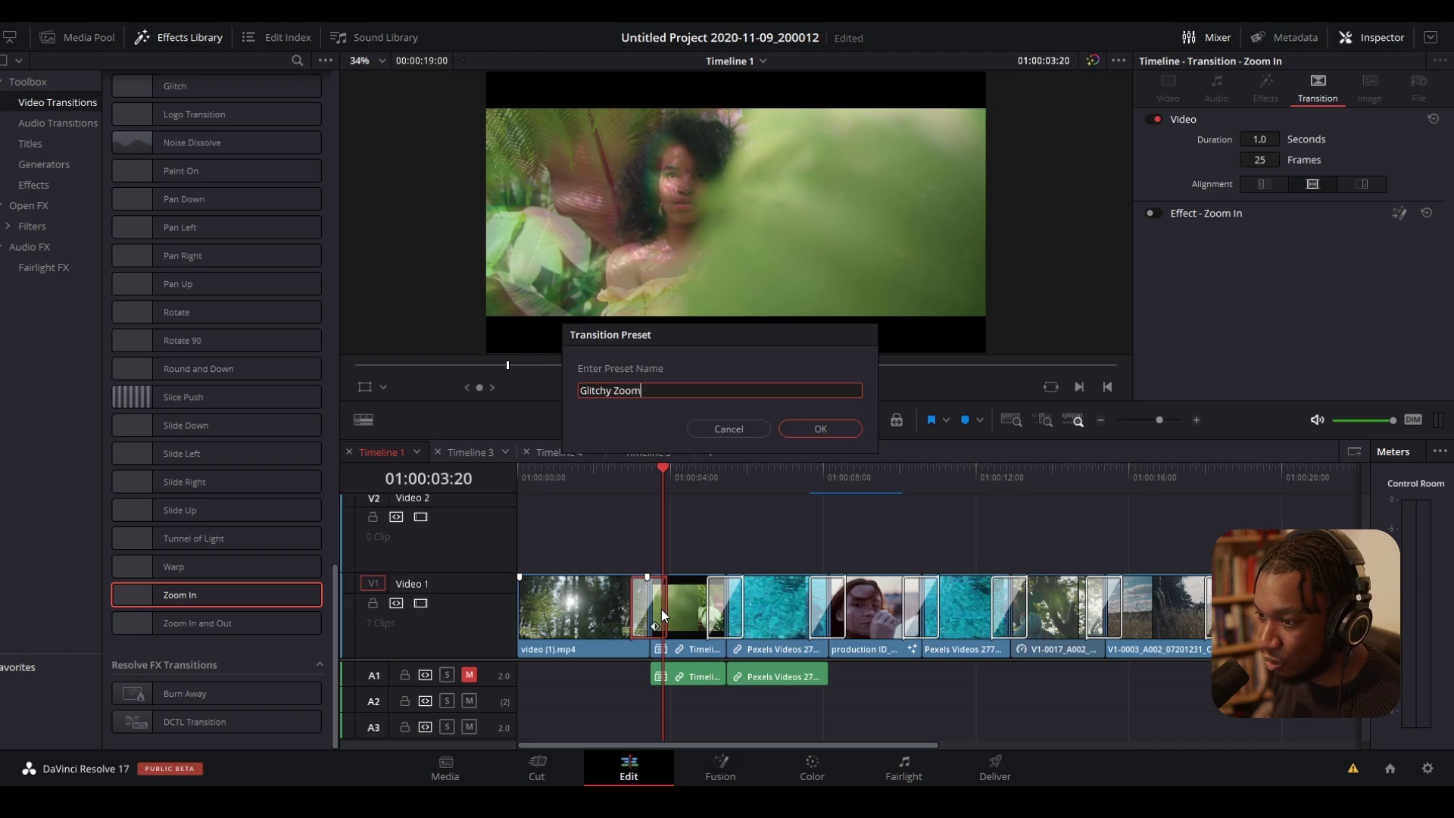
pyautogui.press('Return')
pyautogui.scroll(-15, 200, 421)
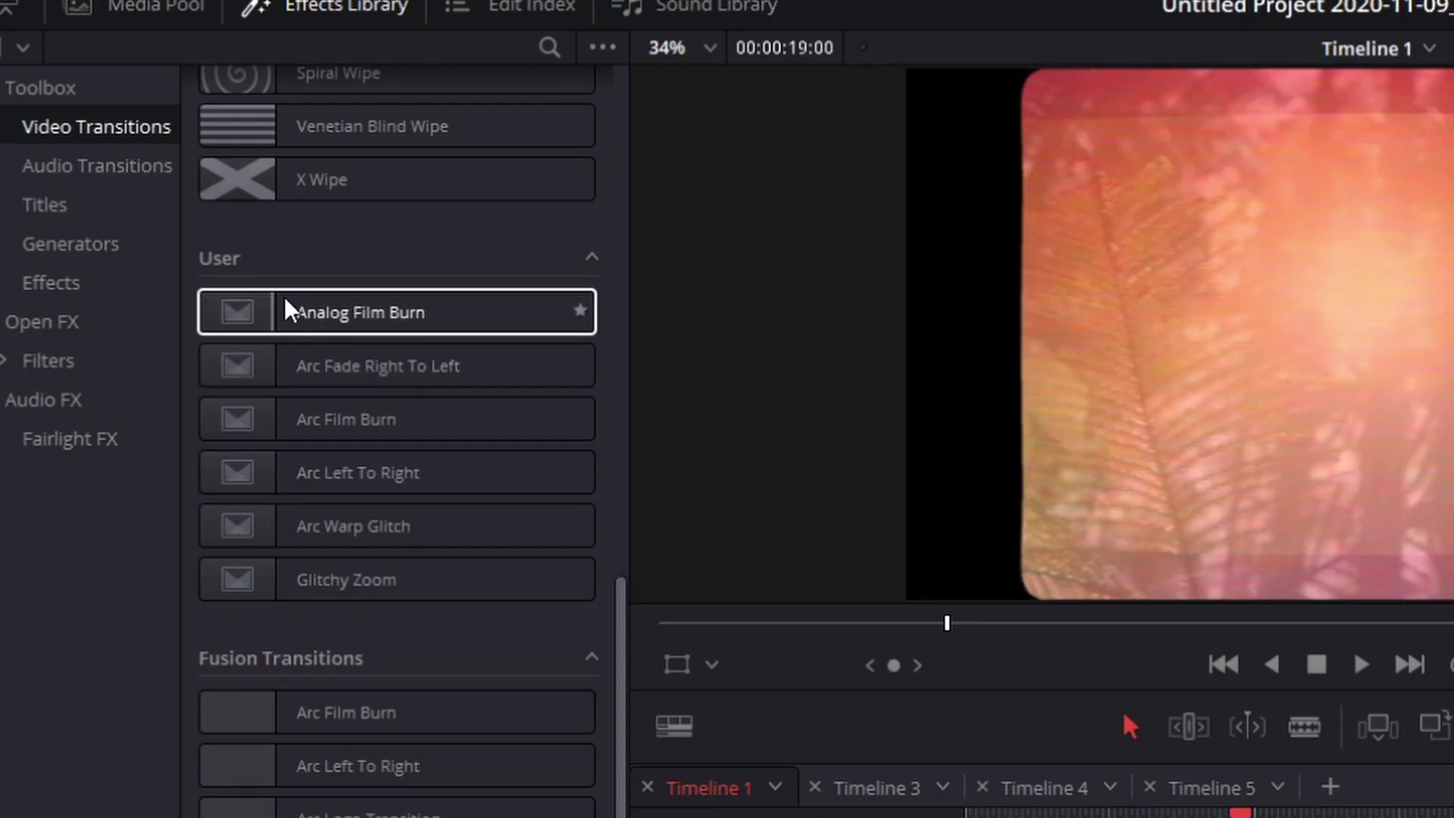
pyautogui.scroll(-10, 314, 784)
pyautogui.scroll(10, 333, 784)
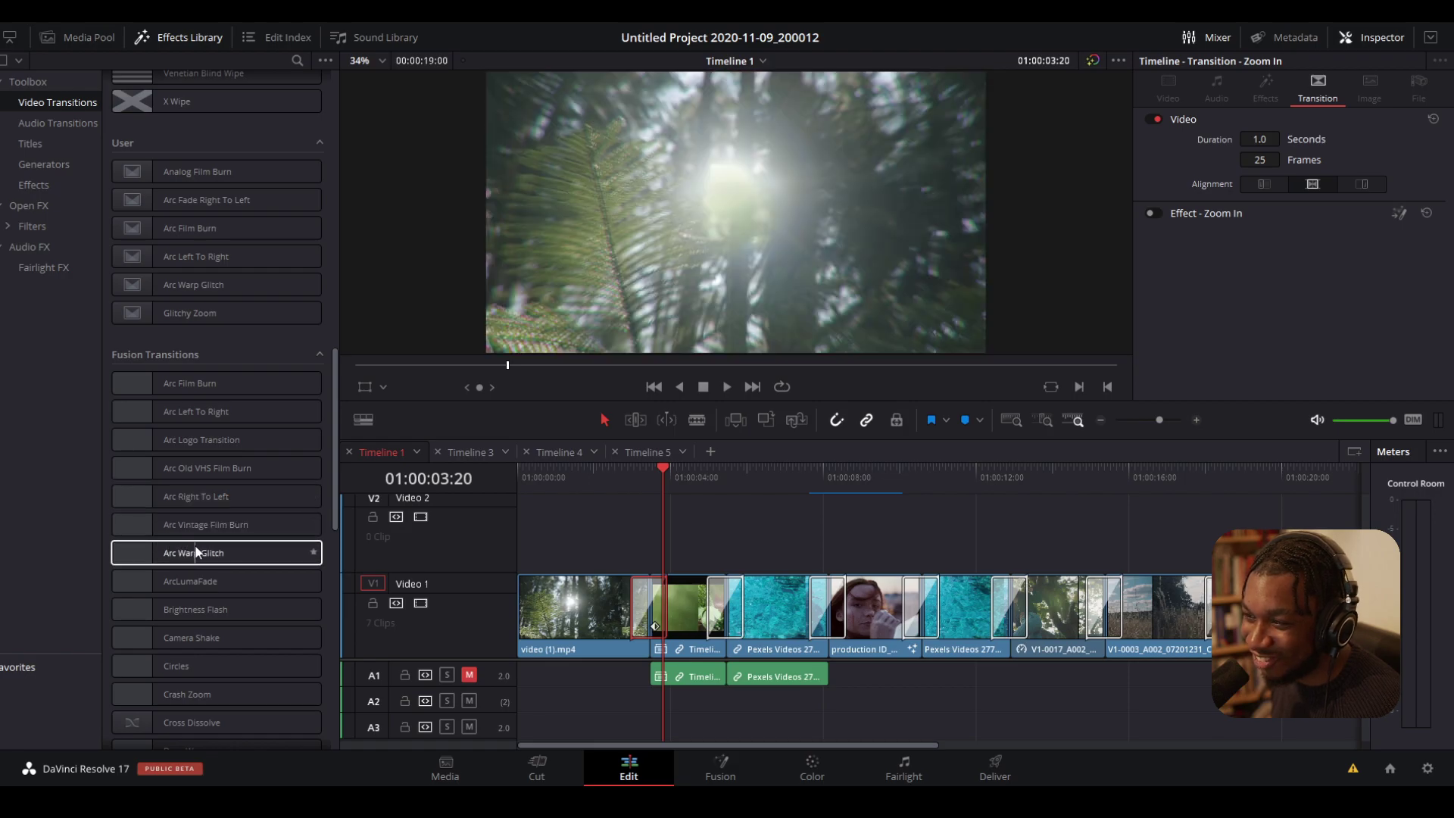
# - Open the first transition's node graph in the Fusion page
pyautogui.rightClick(640, 596)
pyautogui.press('Escape')
pyautogui.rightClick(552, 447)
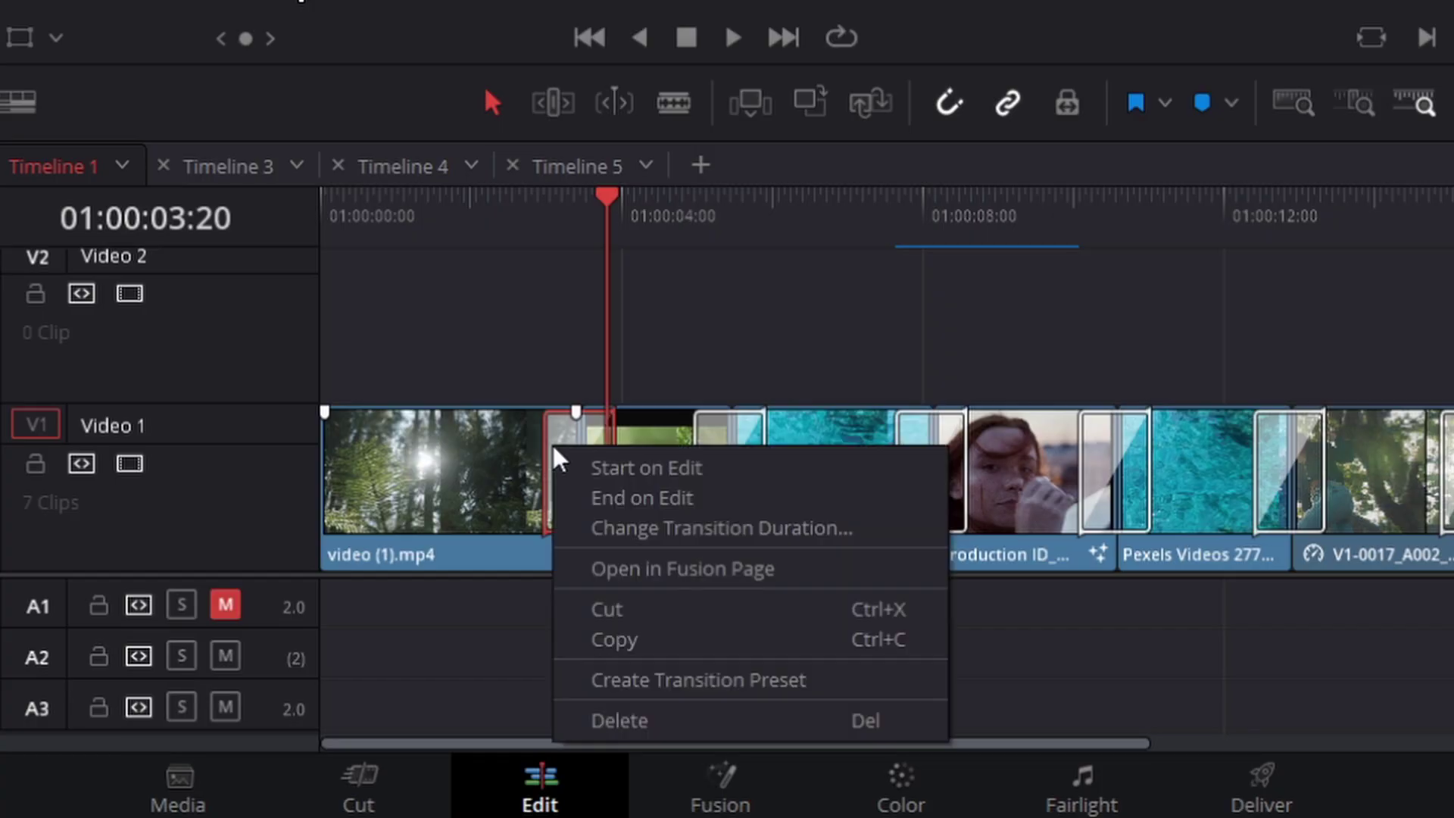
pyautogui.click(665, 568)
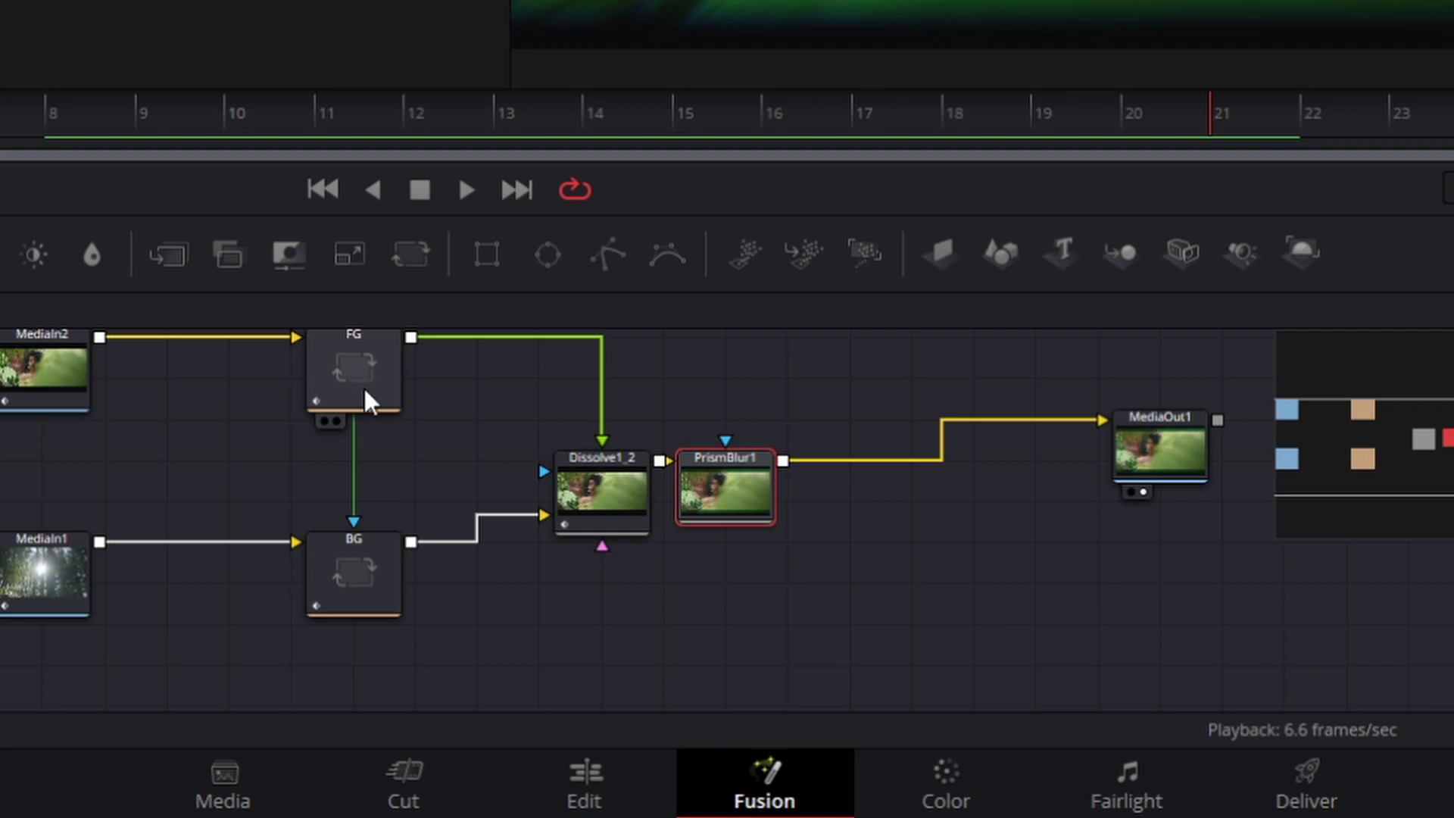
# - Group FG, BG, Dissolve1_2 and PrismBlur1 into Group1 with Ctrl+G
pyautogui.moveTo(892, 681); pyautogui.dragTo(340, 346)
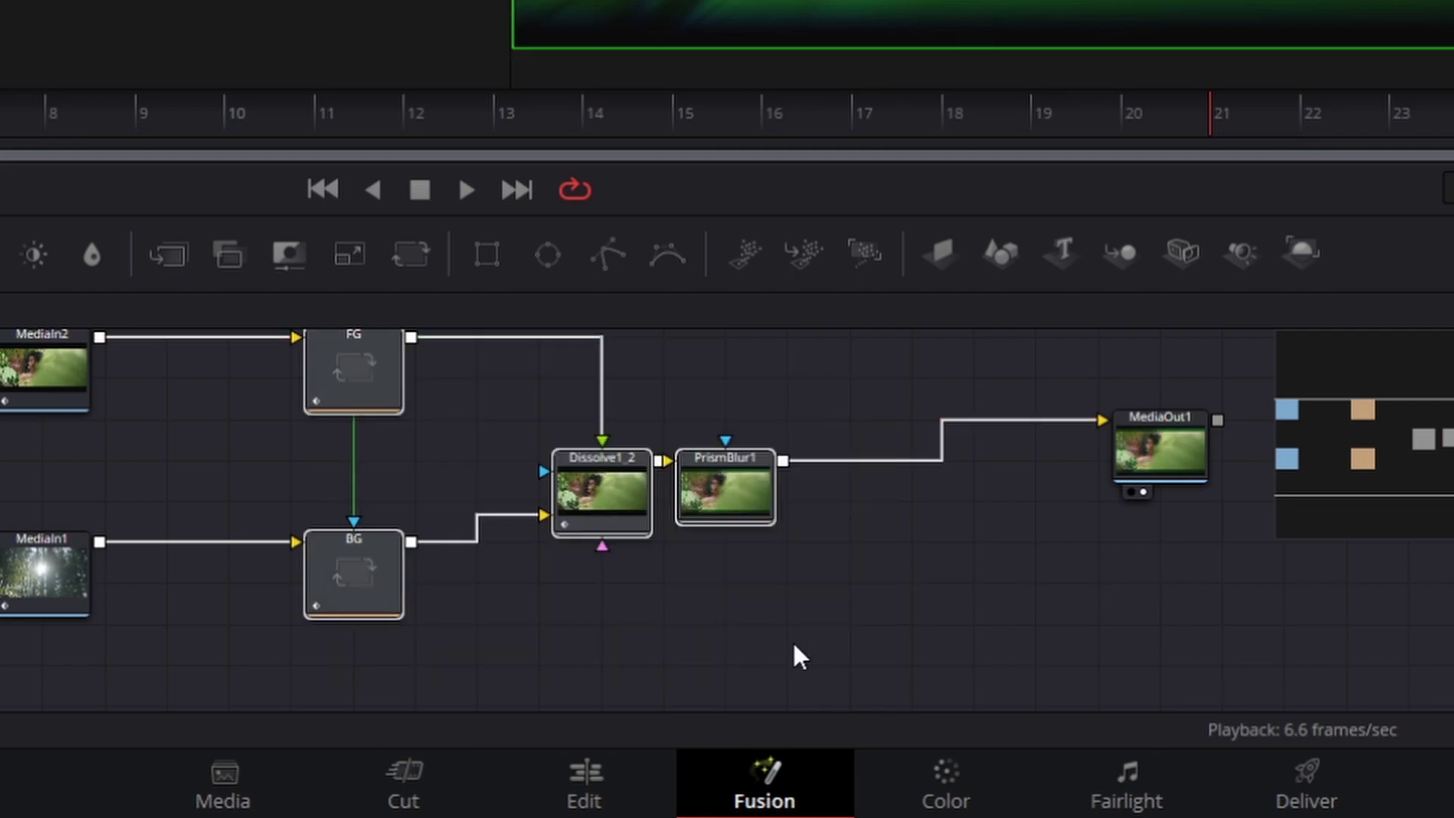
pyautogui.hotkey('ctrl', 'g')
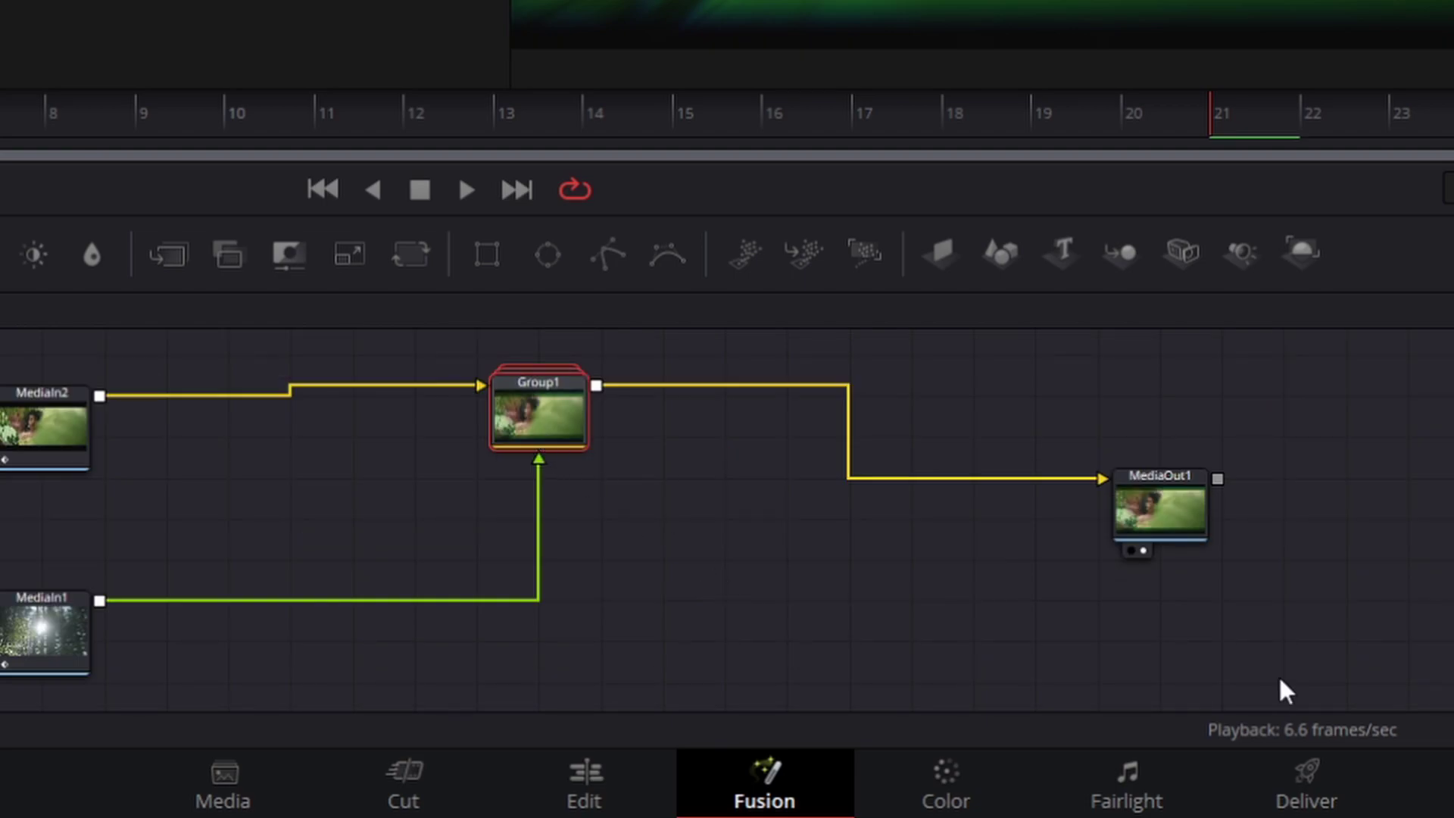
pyautogui.moveTo(1281, 682); pyautogui.dragTo(3, 333)
pyautogui.rightClick(526, 452)
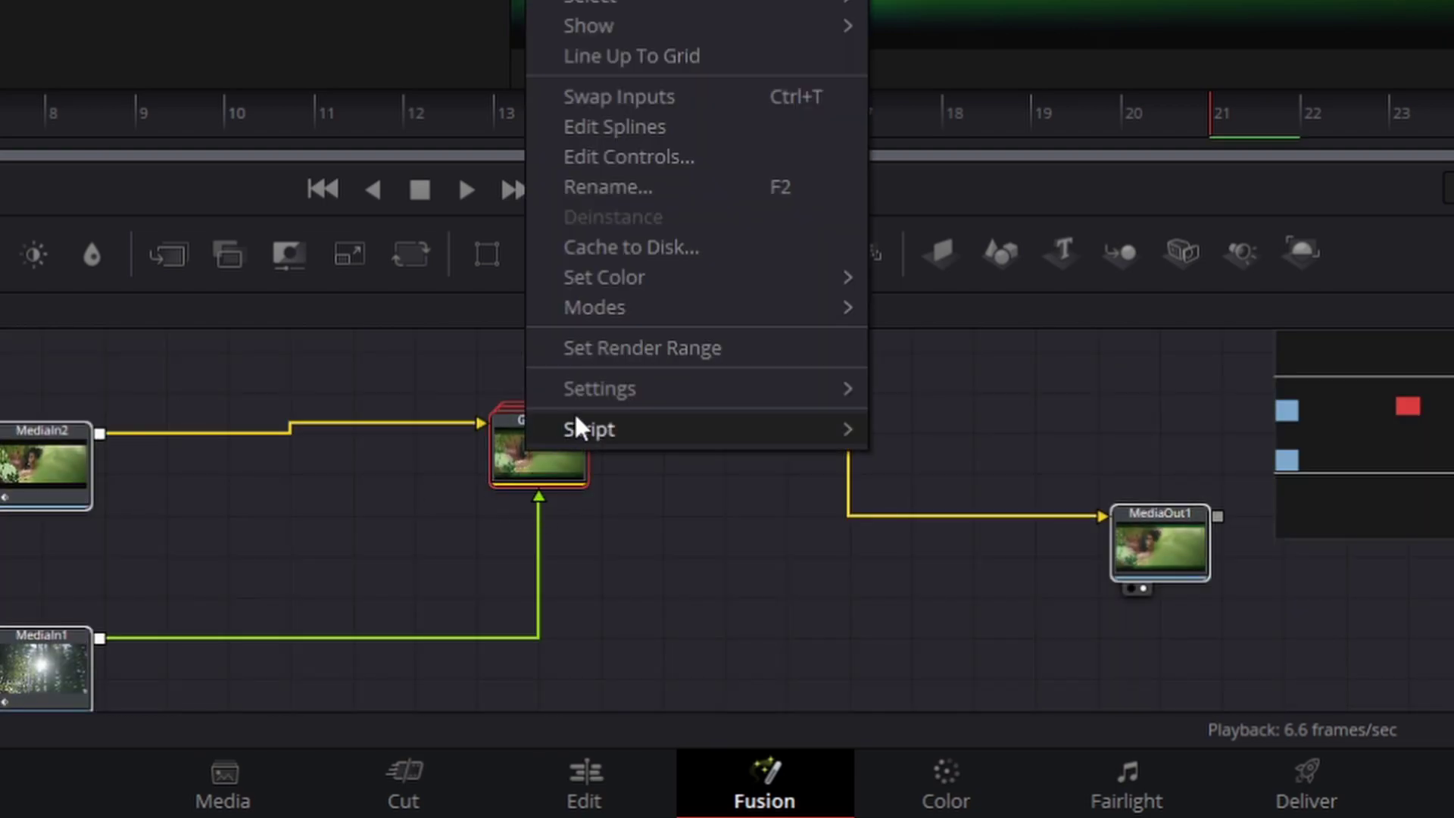
# - Save Group1's settings into the Support\Fusion\Templates\Edit\Transitions folder
pyautogui.moveTo(588, 393)
pyautogui.click(979, 461)
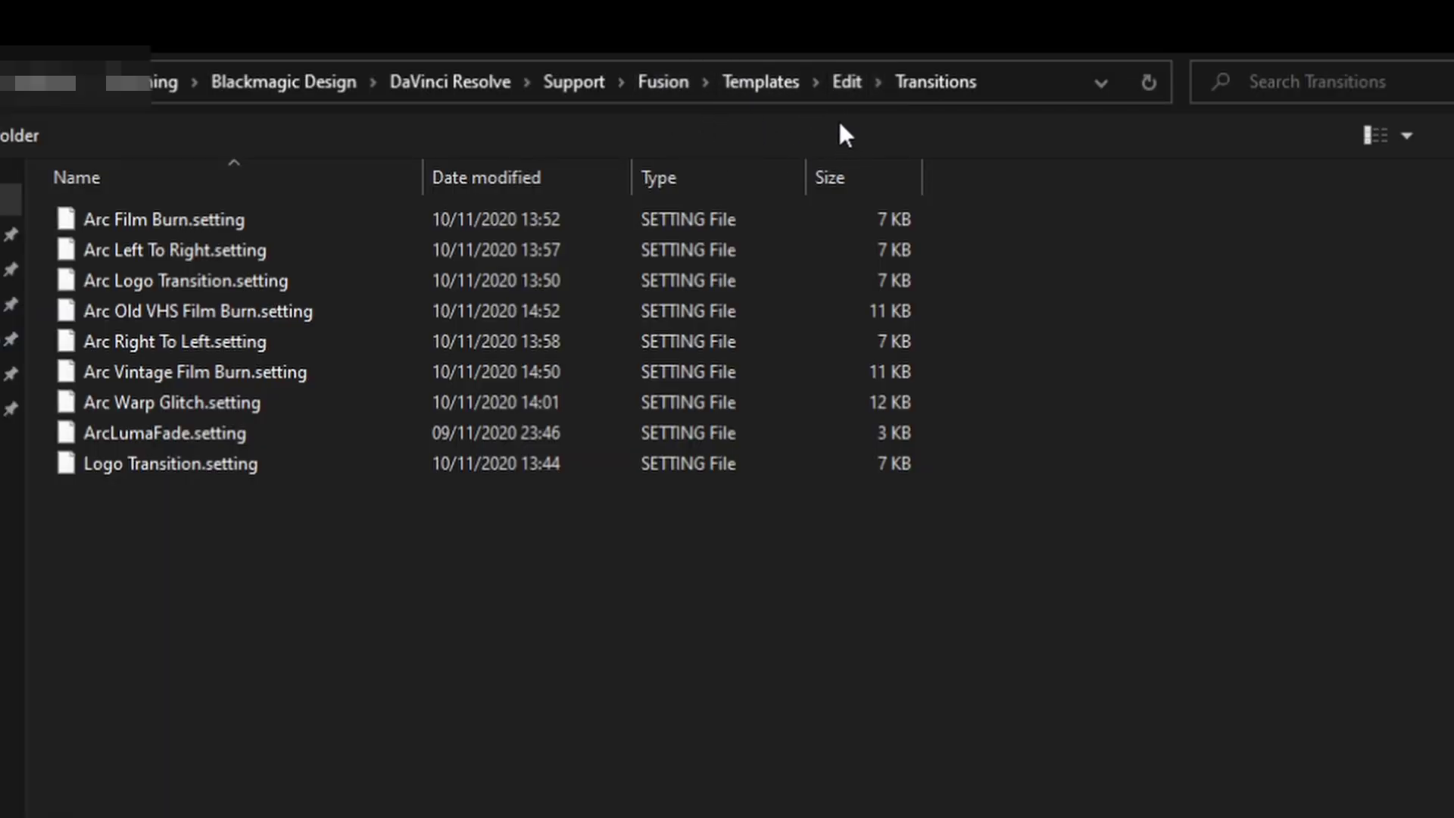
pyautogui.click(663, 81)
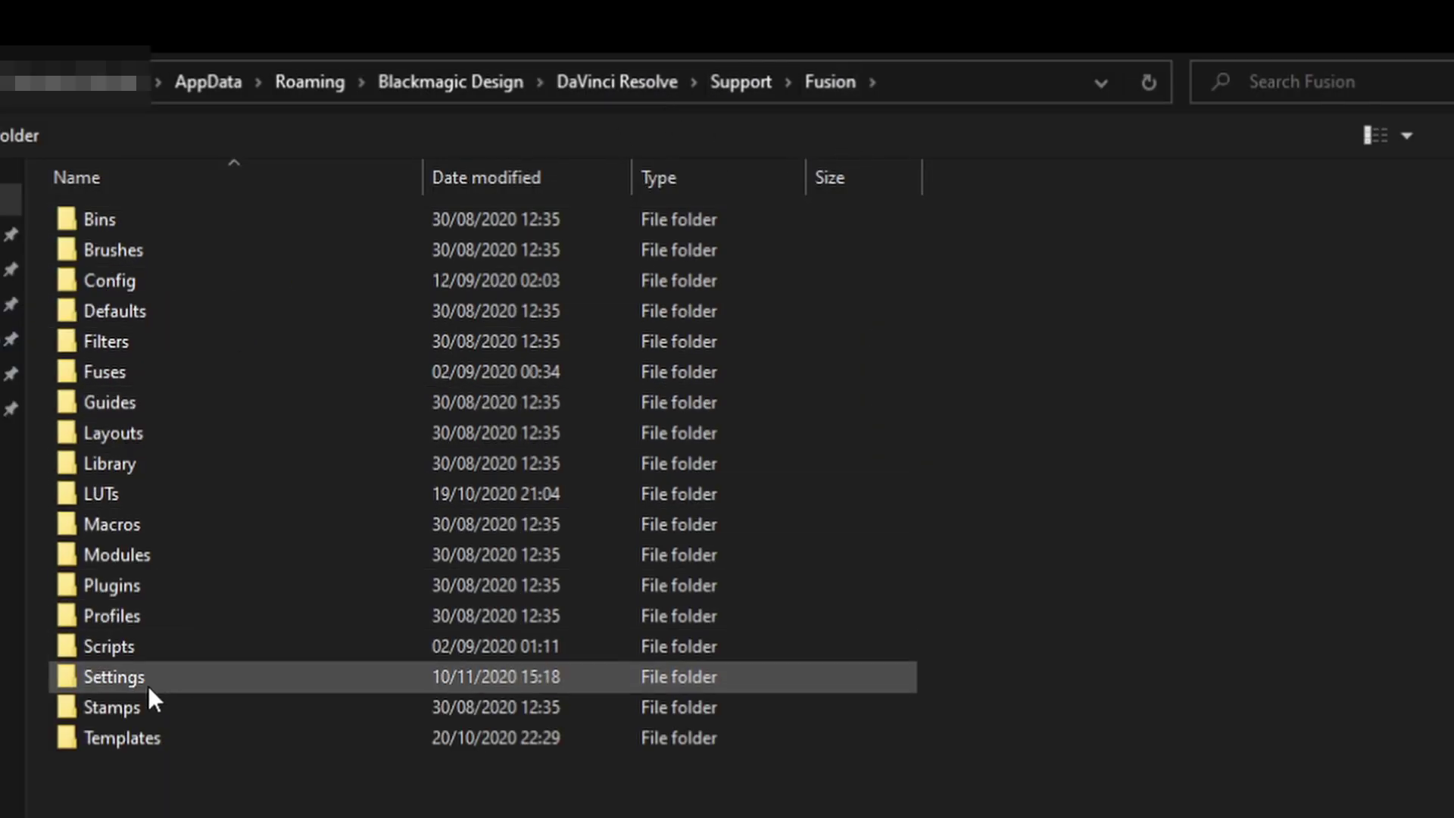
pyautogui.doubleClick(132, 734)
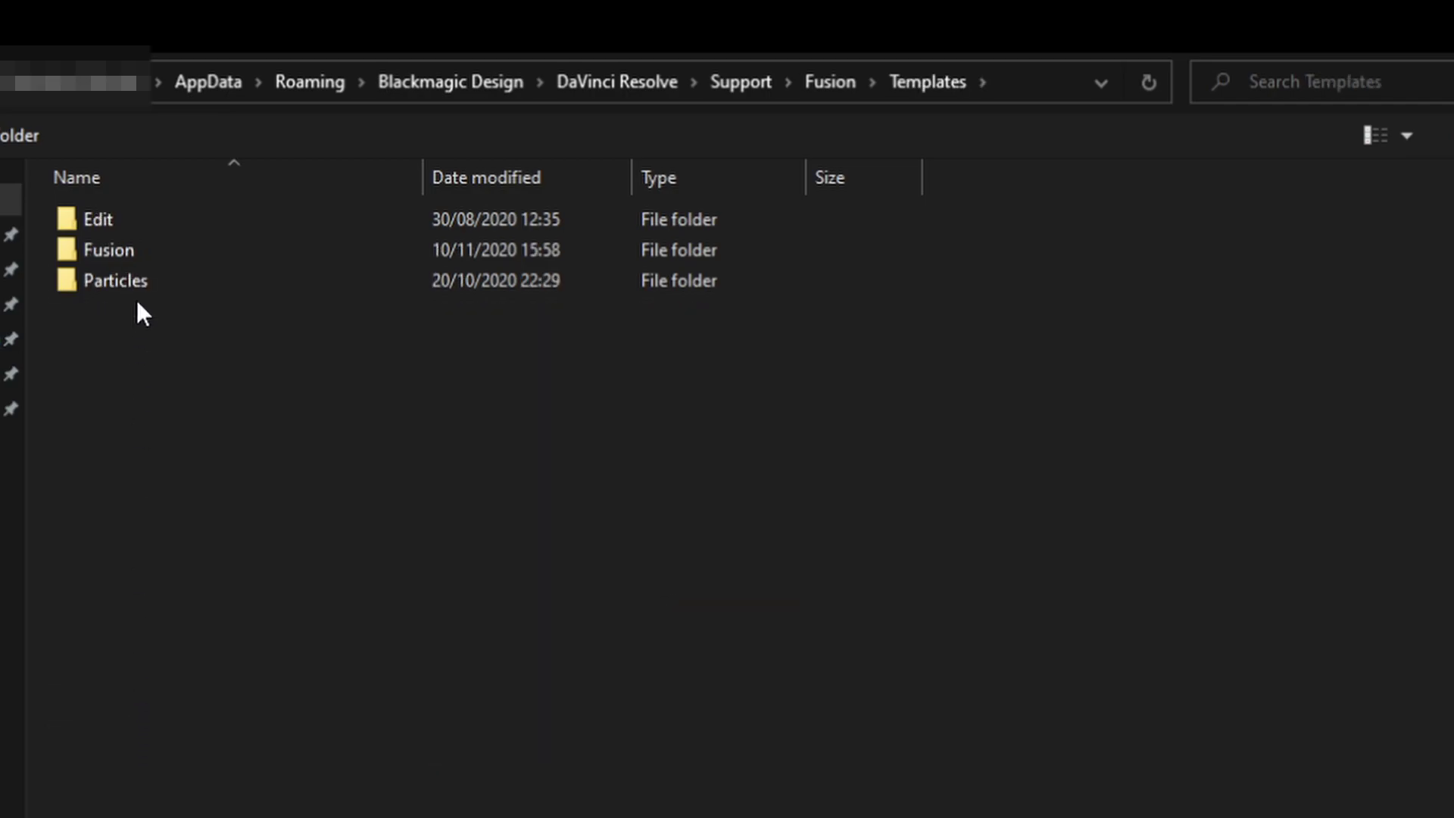
pyautogui.doubleClick(120, 218)
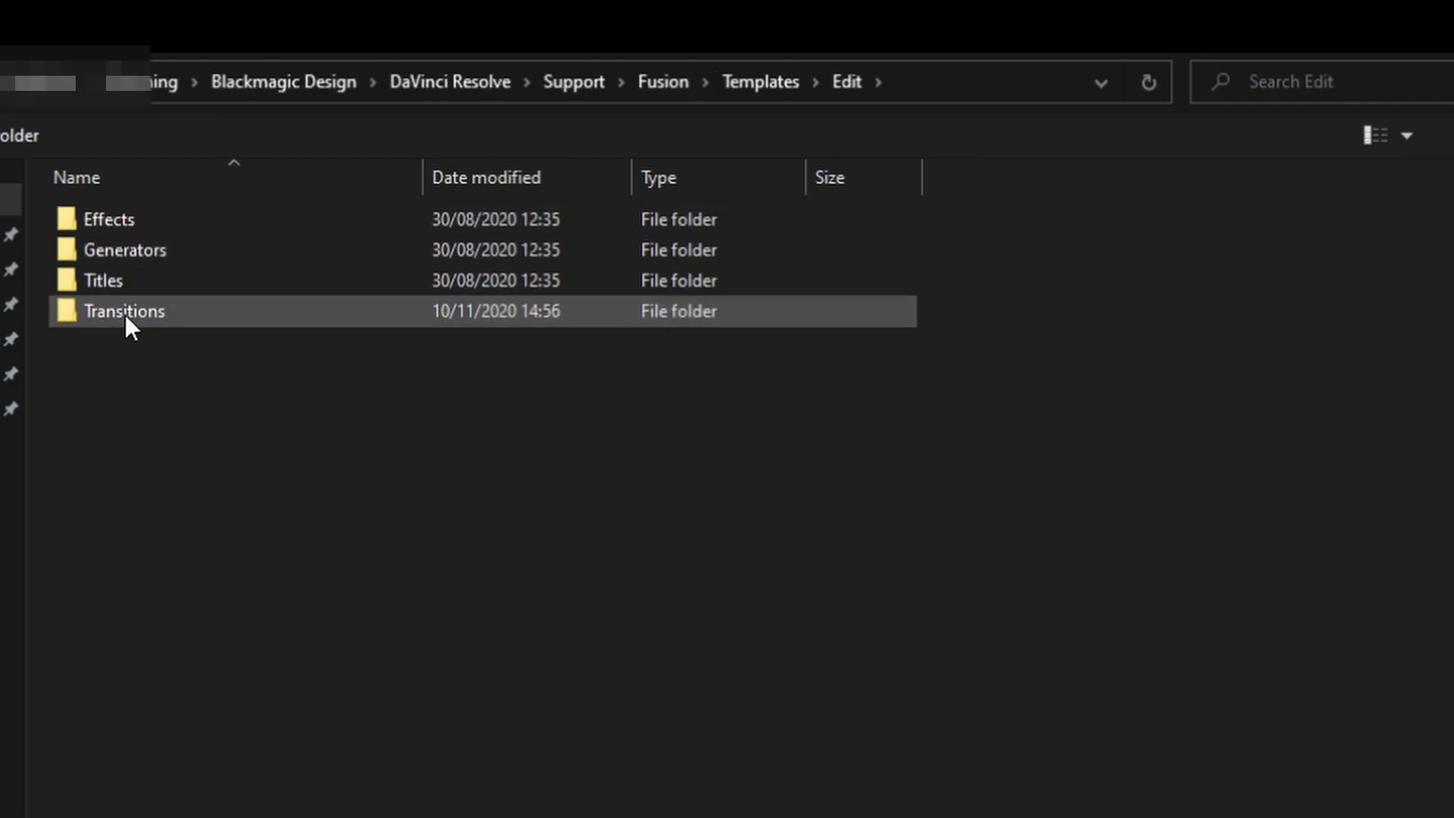
pyautogui.doubleClick(125, 312)
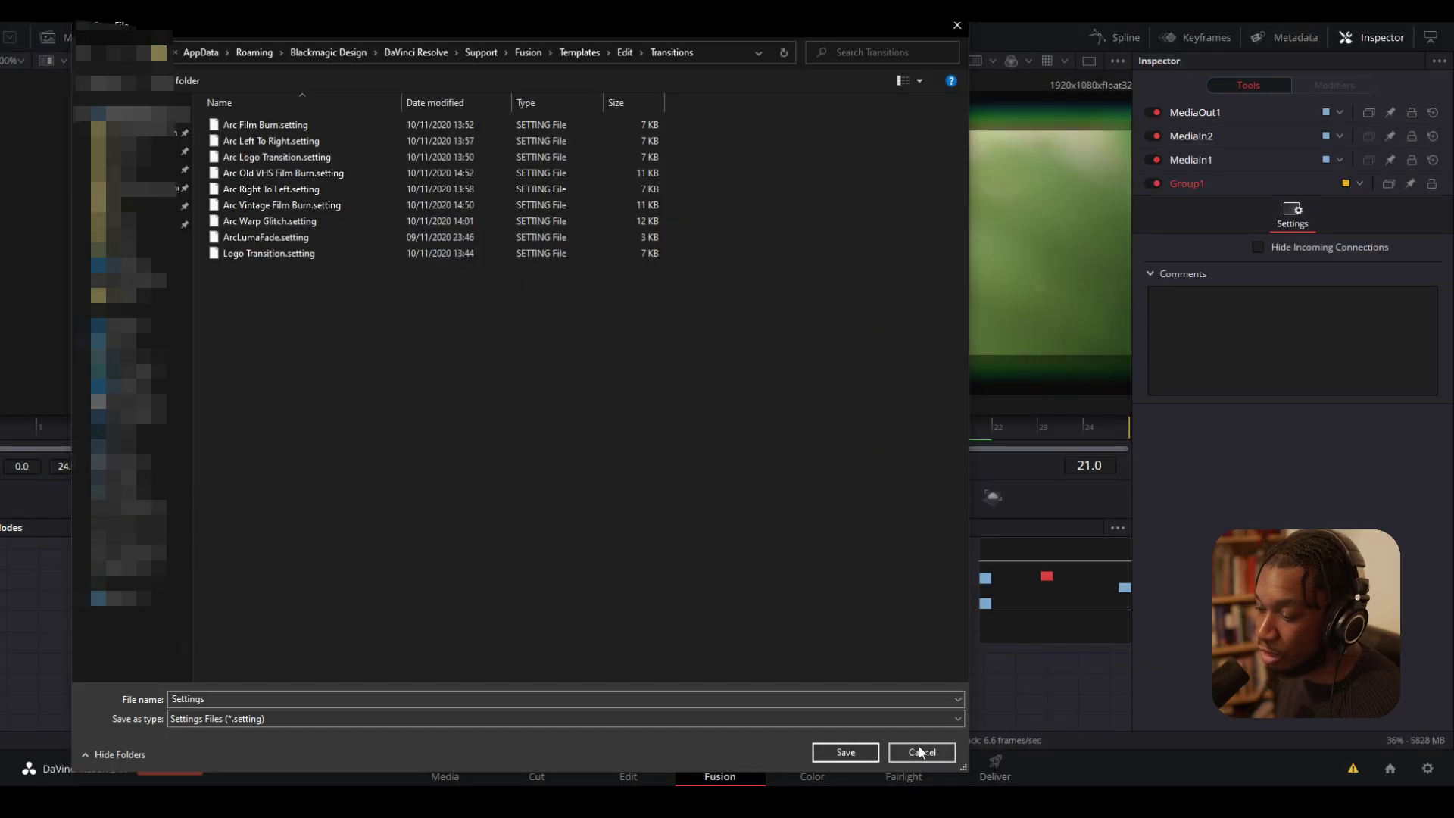
# - Close the save dialog and go back to the Edit page timeline
pyautogui.click(919, 754)
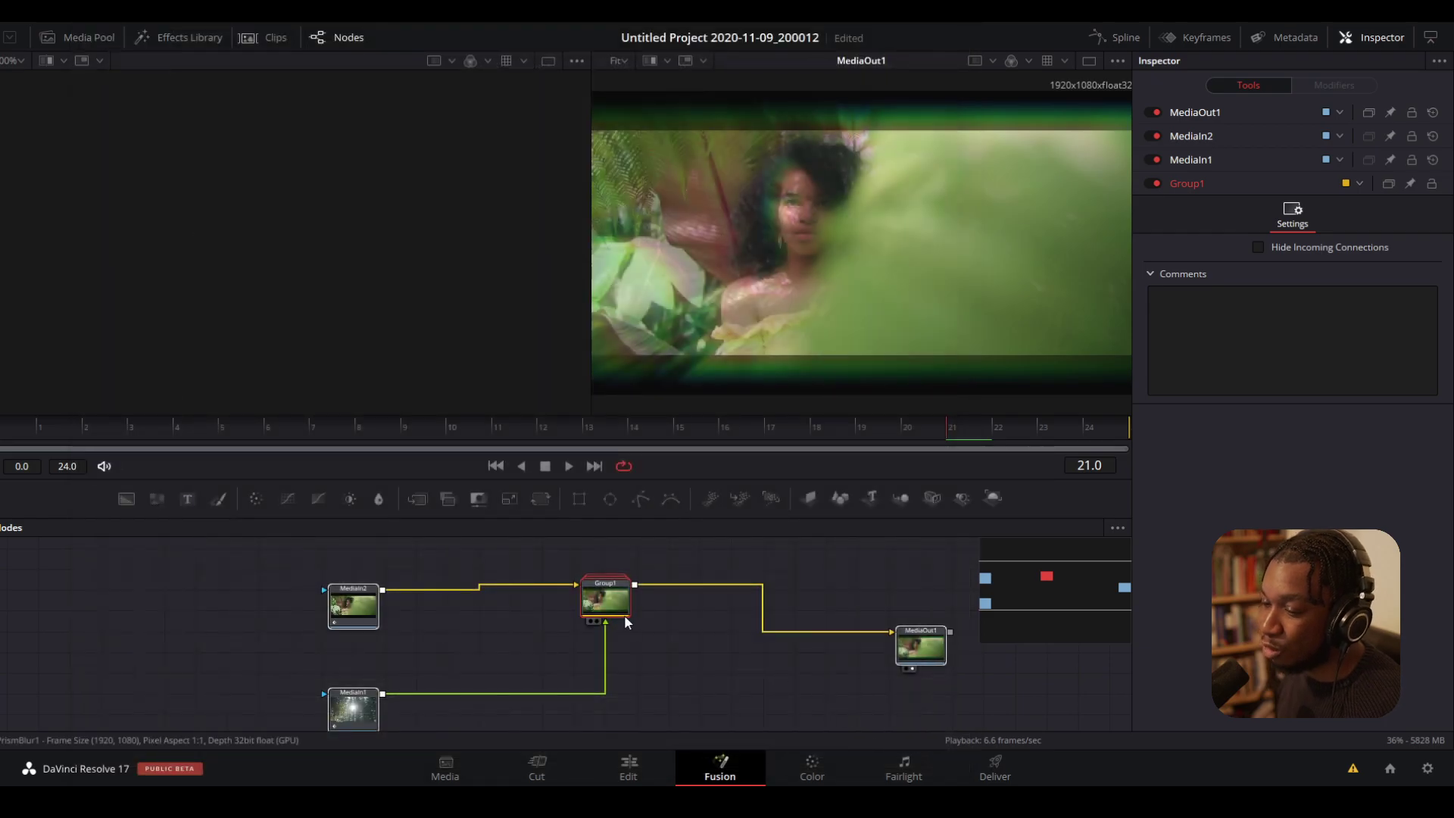
pyautogui.rightClick(588, 592)
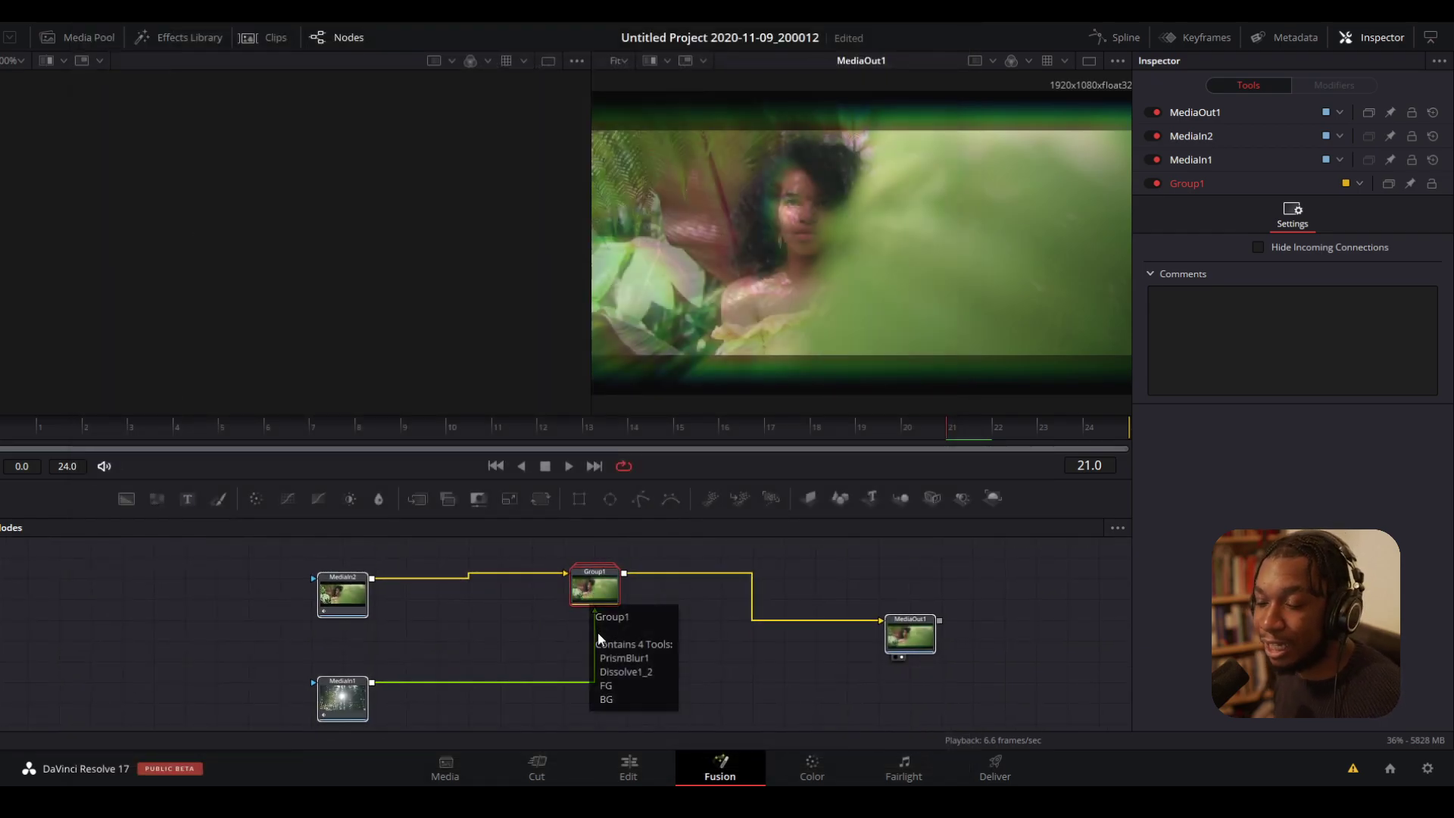
pyautogui.click(633, 763)
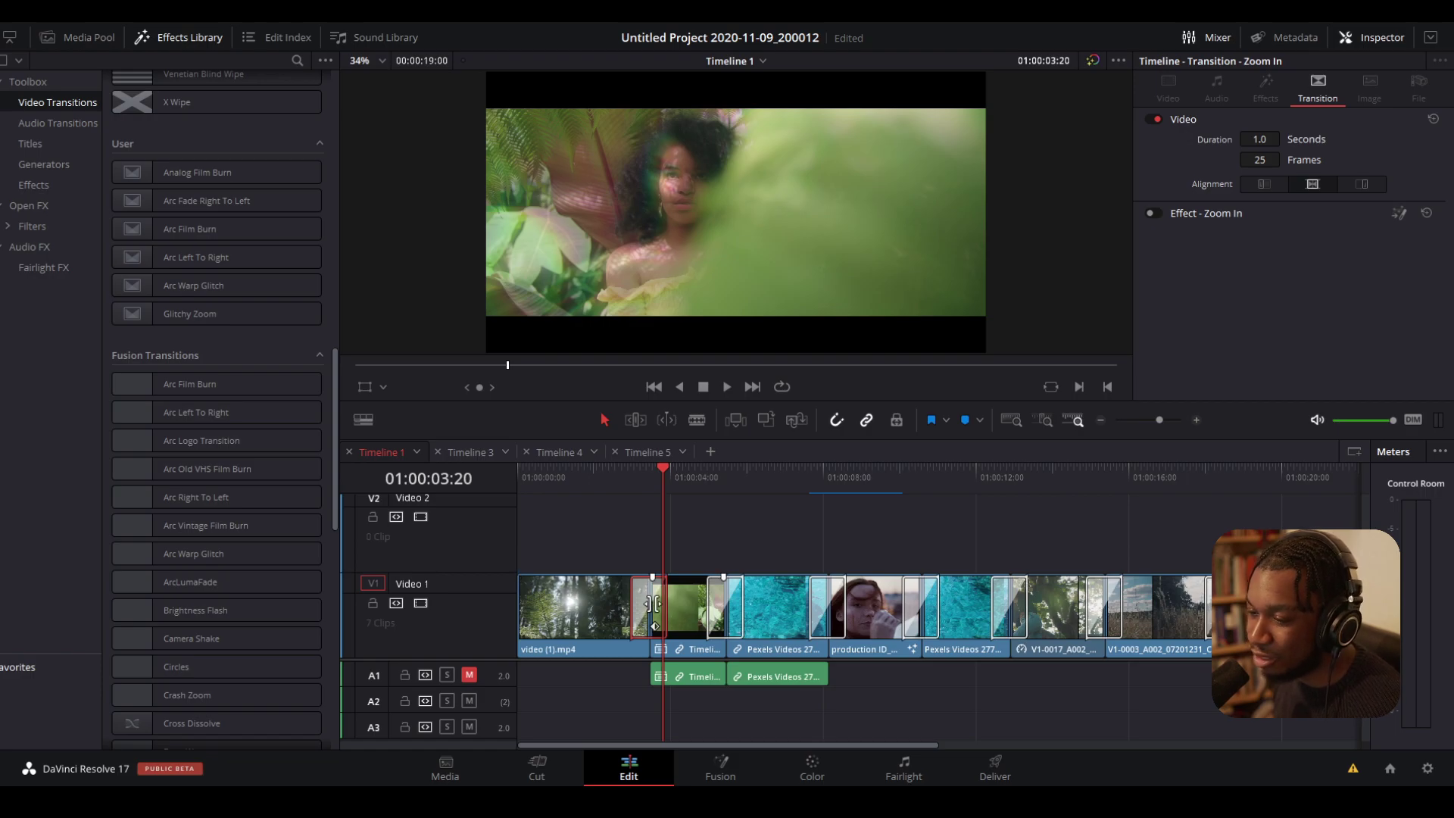
# - Put a Cross Iris transition on the first cut of Video 1 and play it
pyautogui.moveTo(653, 604); pyautogui.dragTo(651, 602)
pyautogui.scroll(10, 250, 333)
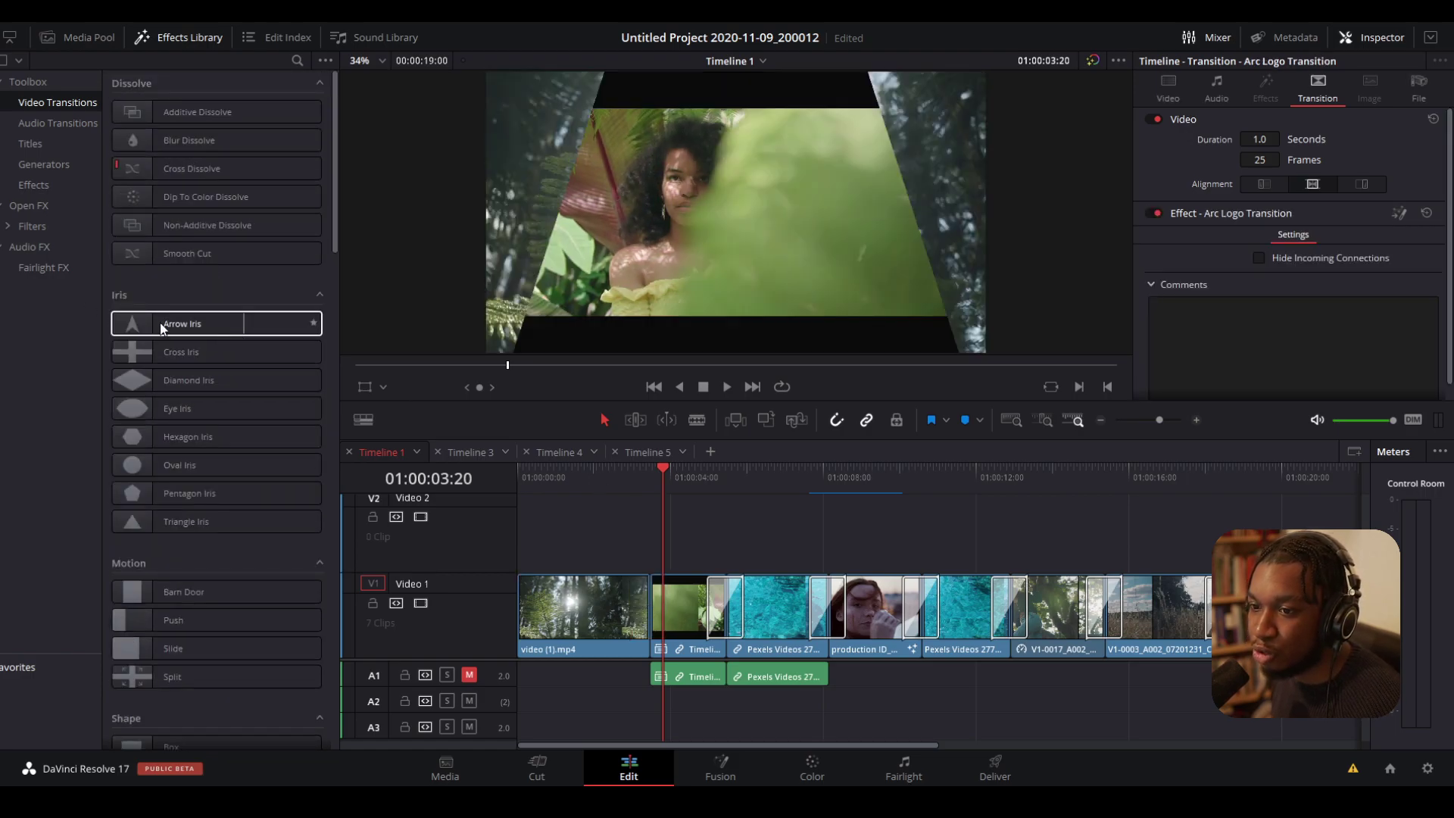
pyautogui.moveTo(181, 352); pyautogui.dragTo(650, 602)
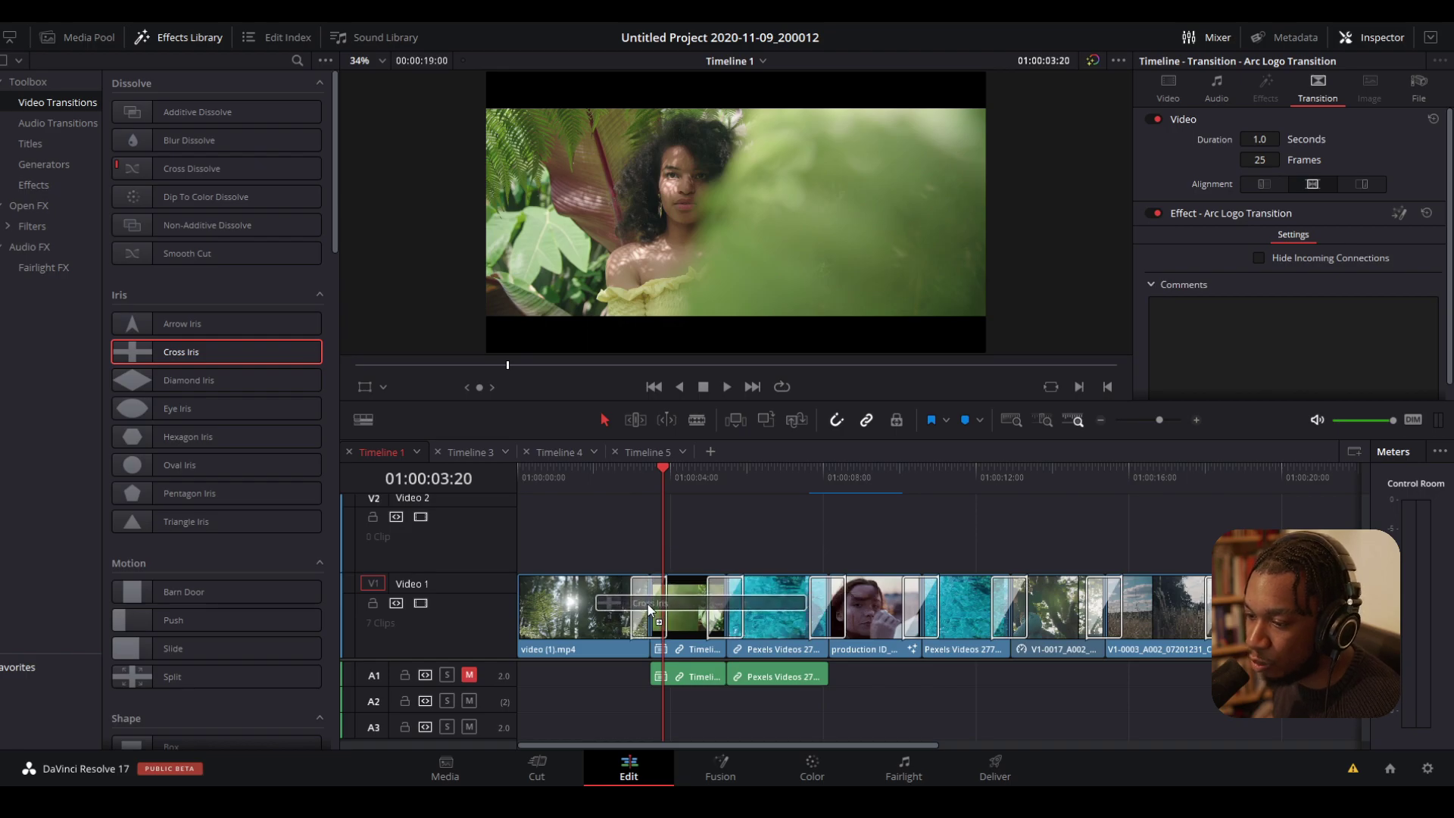
pyautogui.click(611, 483)
pyautogui.press('space')
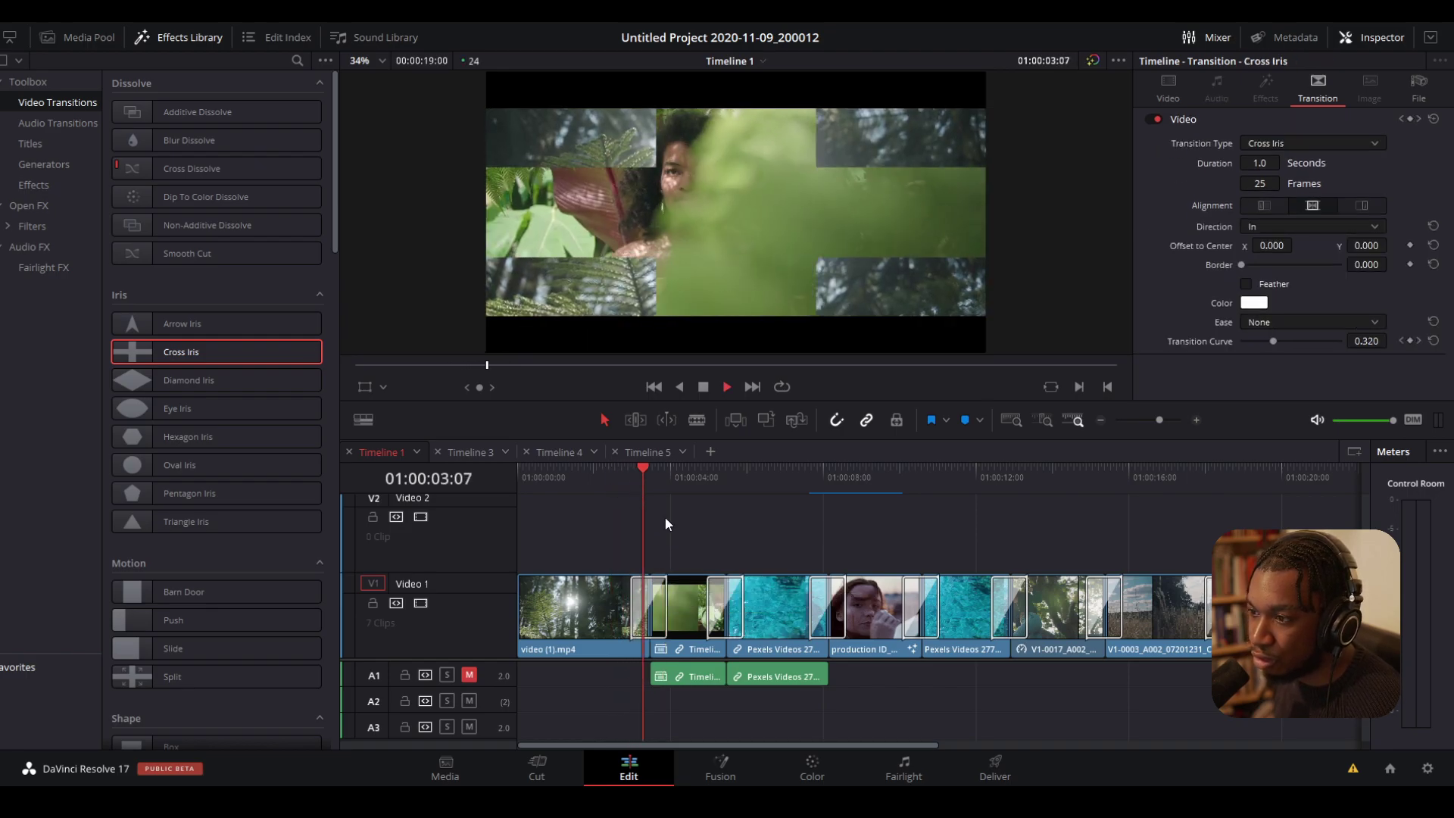
# - Replace the Arc Logo transition at the second cut with Cross Iris and replay it
pyautogui.click(718, 606)
pyautogui.press('Delete')
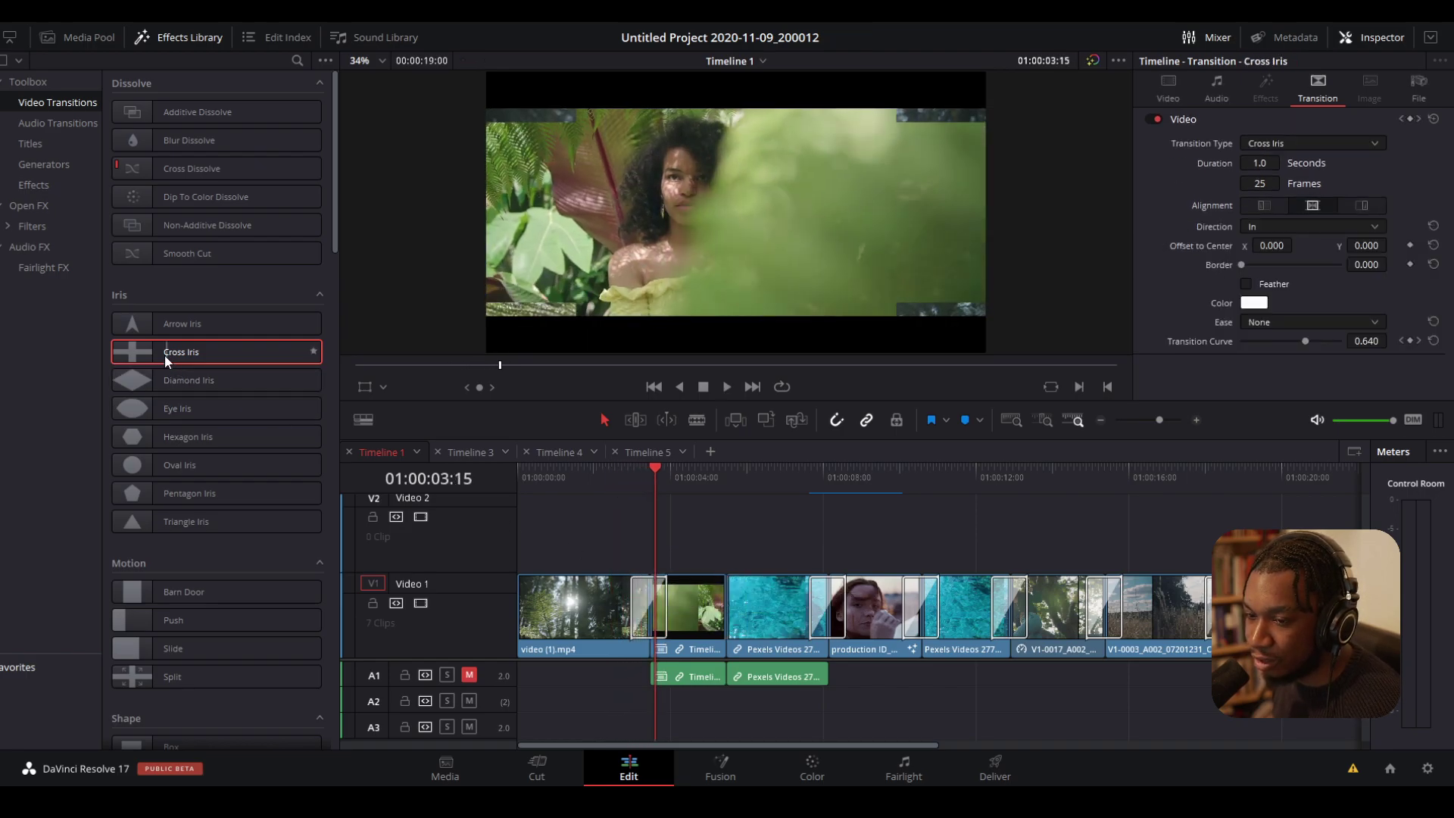
pyautogui.moveTo(166, 361); pyautogui.dragTo(726, 606)
pyautogui.press('space')
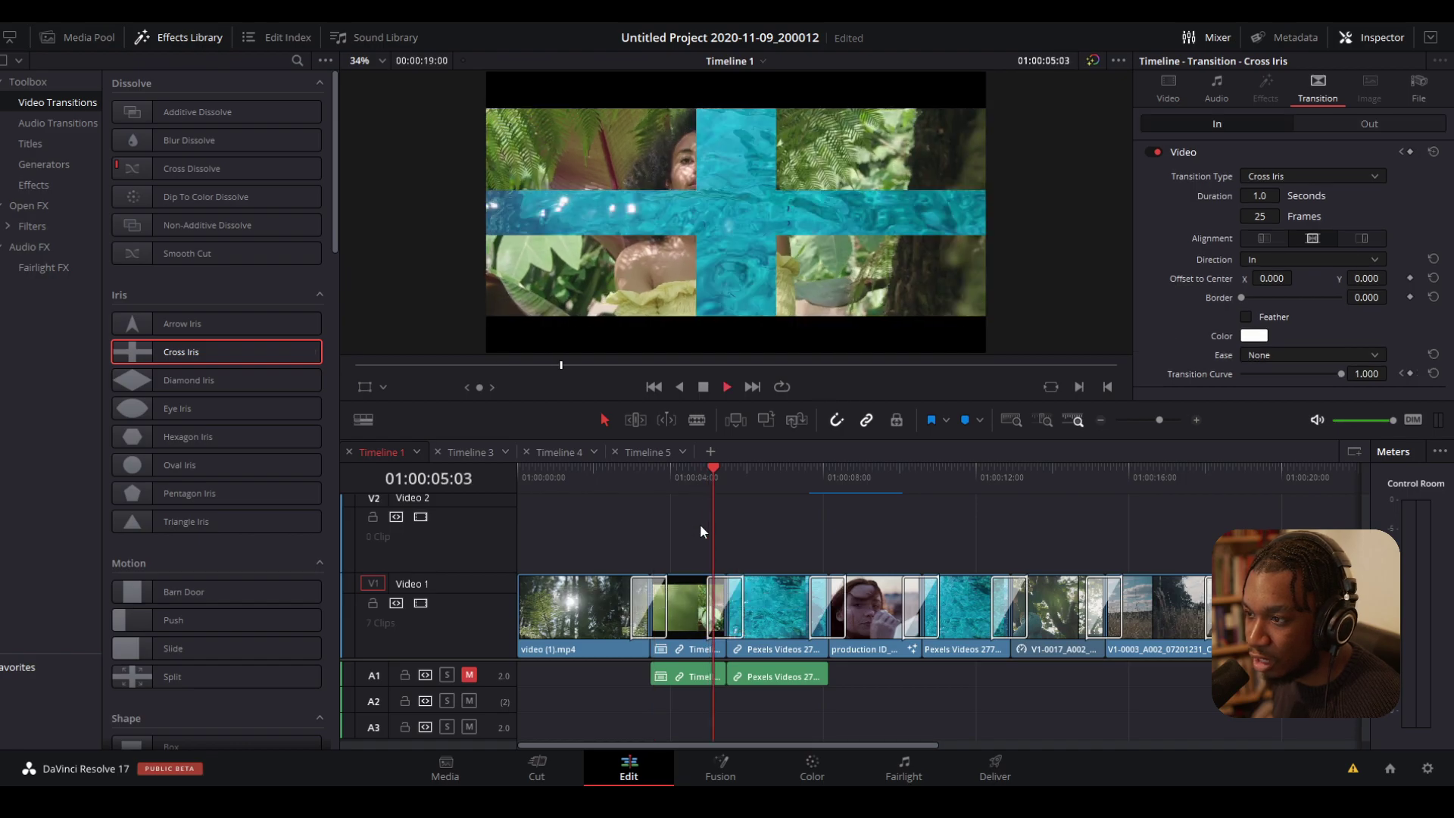
pyautogui.click(696, 482)
# - Convert the second transition to a Fusion Cross Dissolve and preview it
pyautogui.press('space')
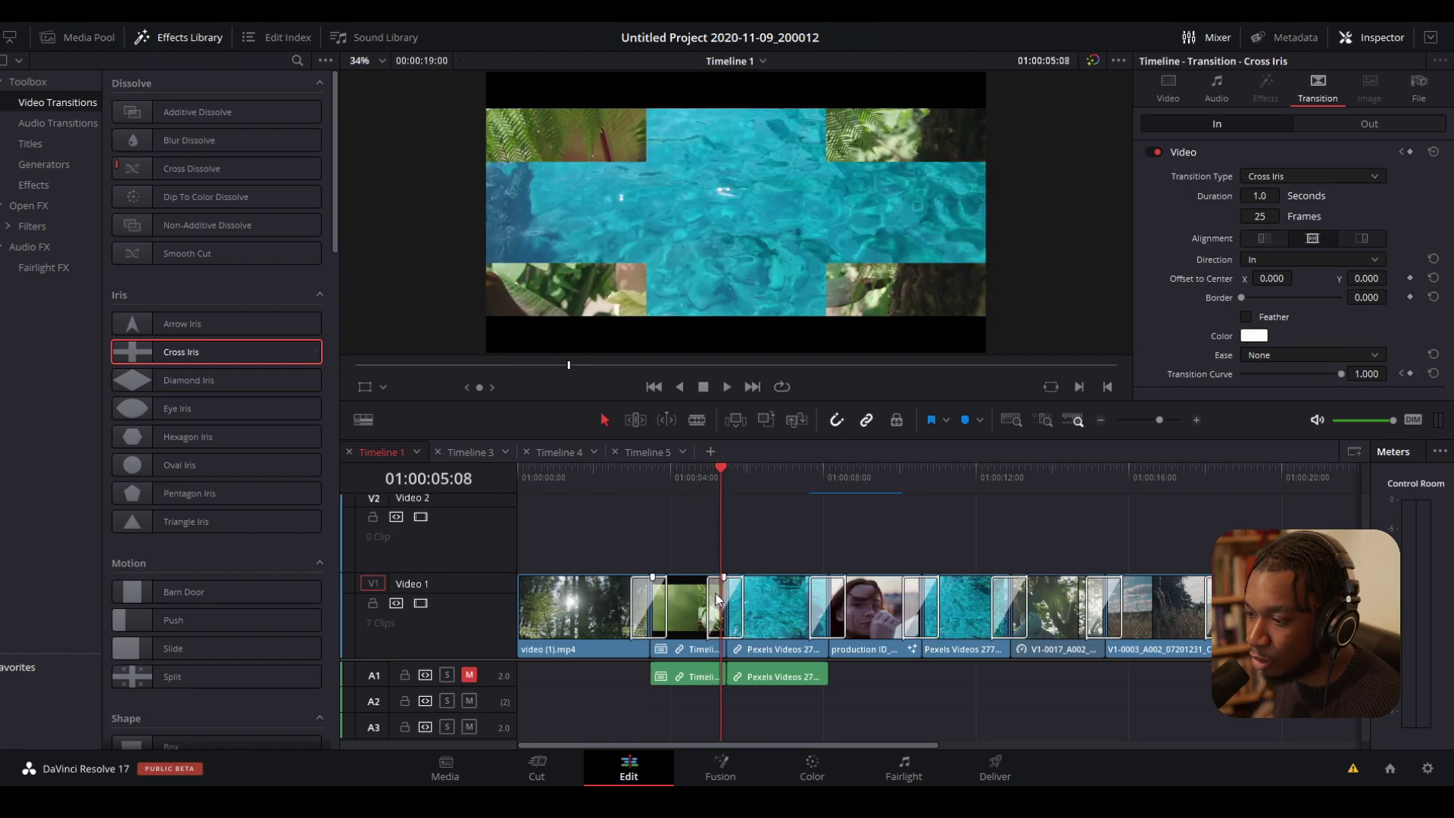
pyautogui.rightClick(718, 599)
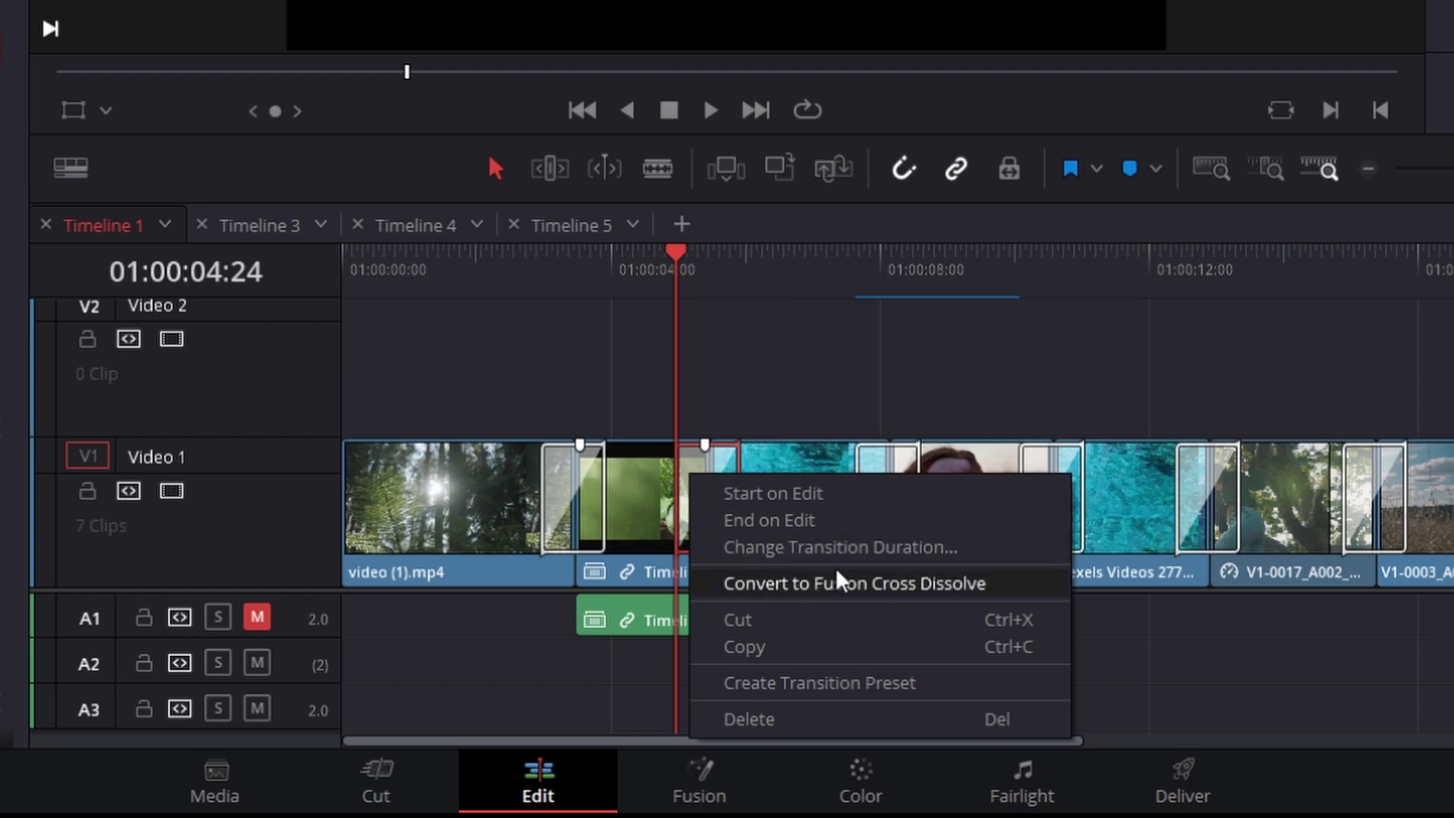
pyautogui.click(860, 589)
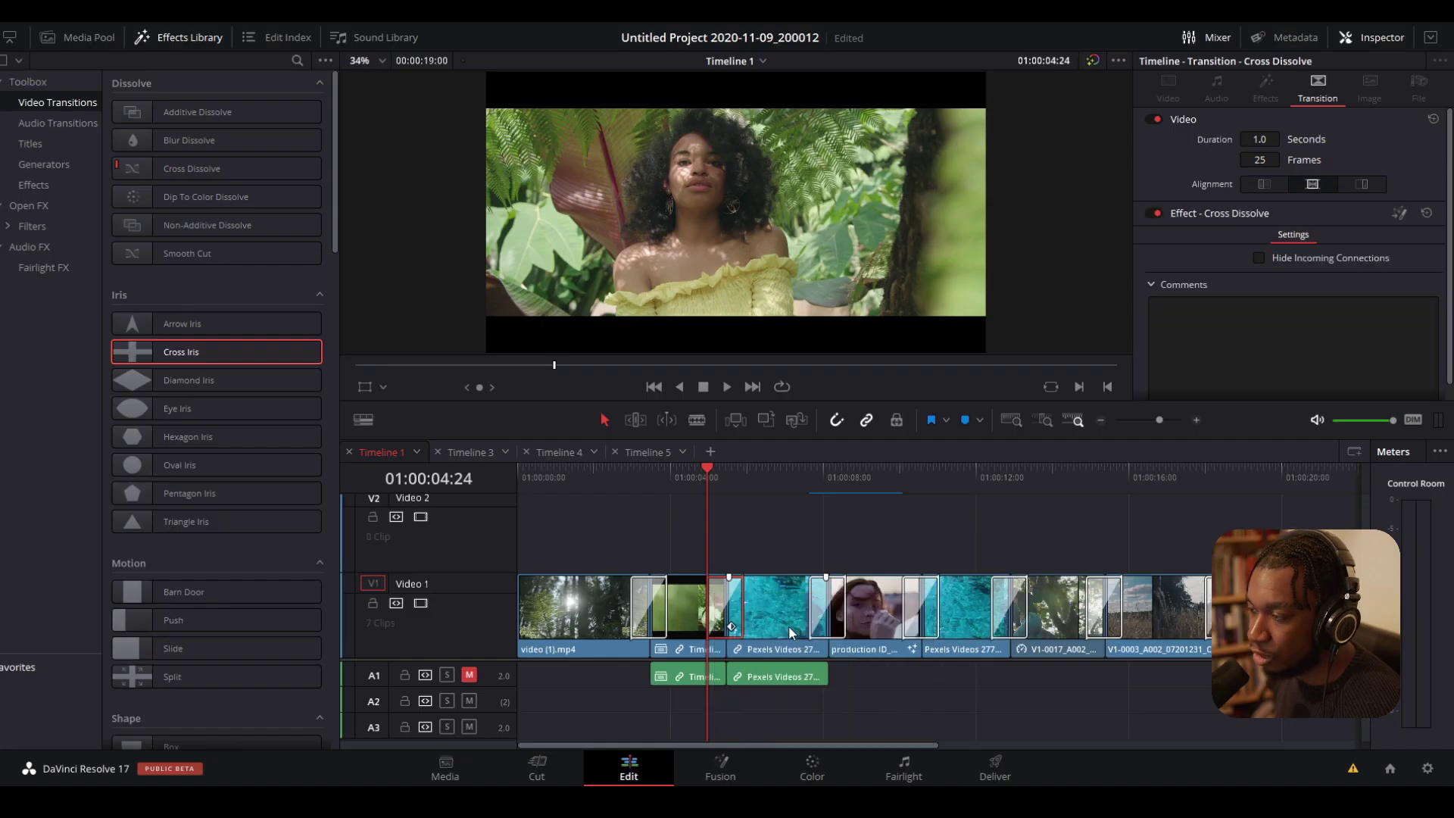
pyautogui.press('space')
pyautogui.click(707, 475)
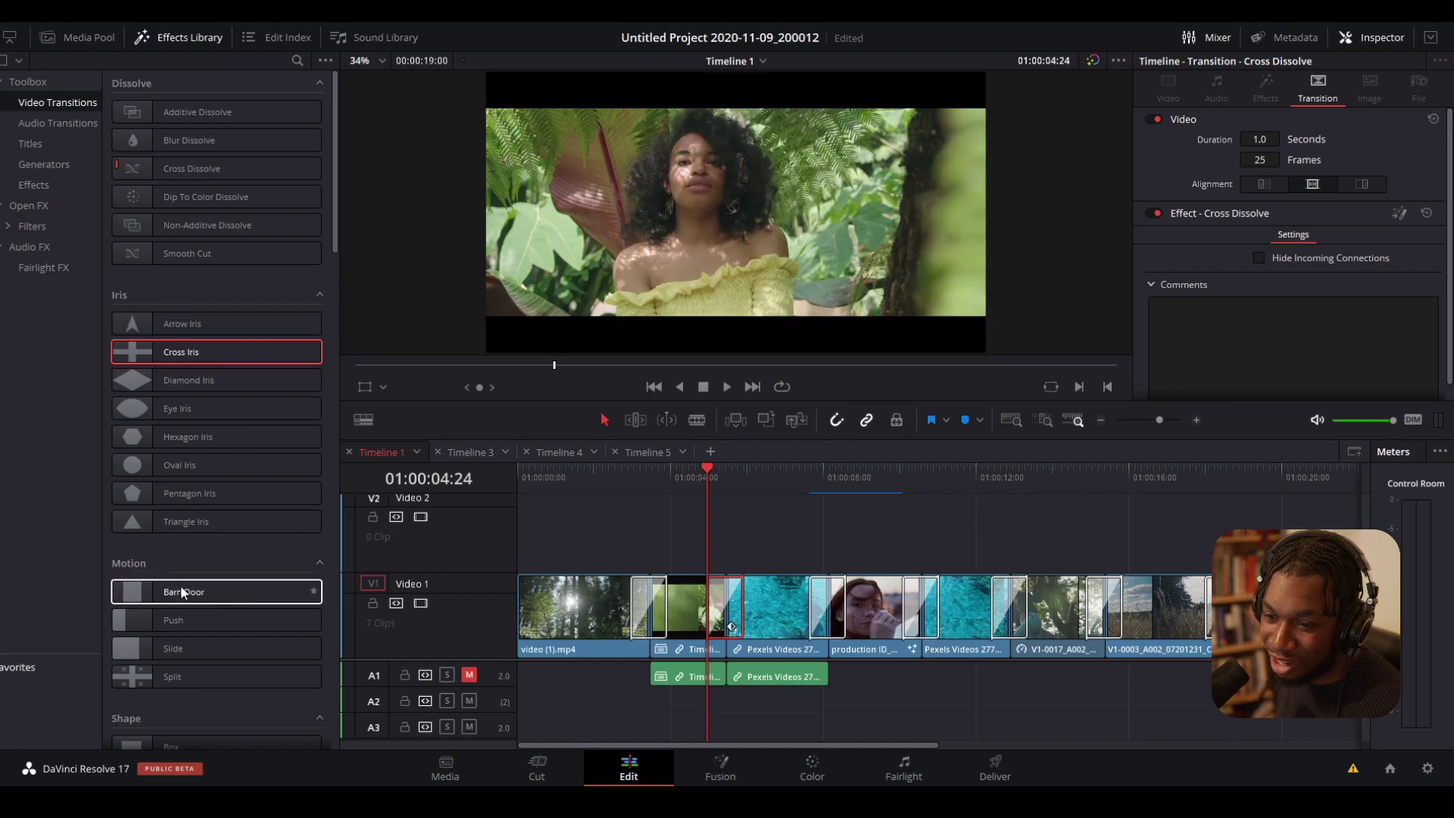
# - Replay the Cross Dissolve from before the cut and bring up its options again
pyautogui.rightClick(718, 596)
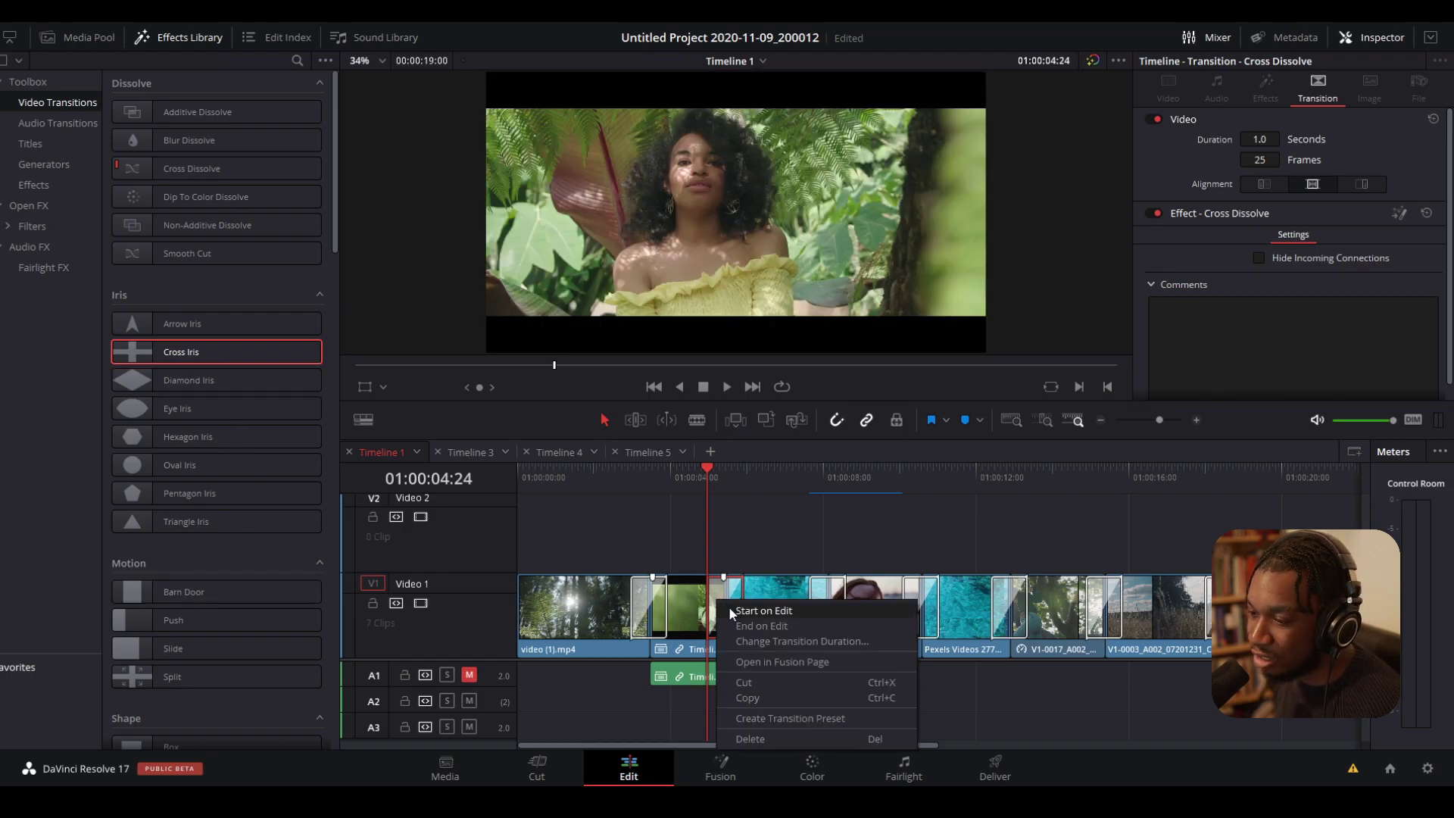
pyautogui.click(701, 475)
pyautogui.press('space')
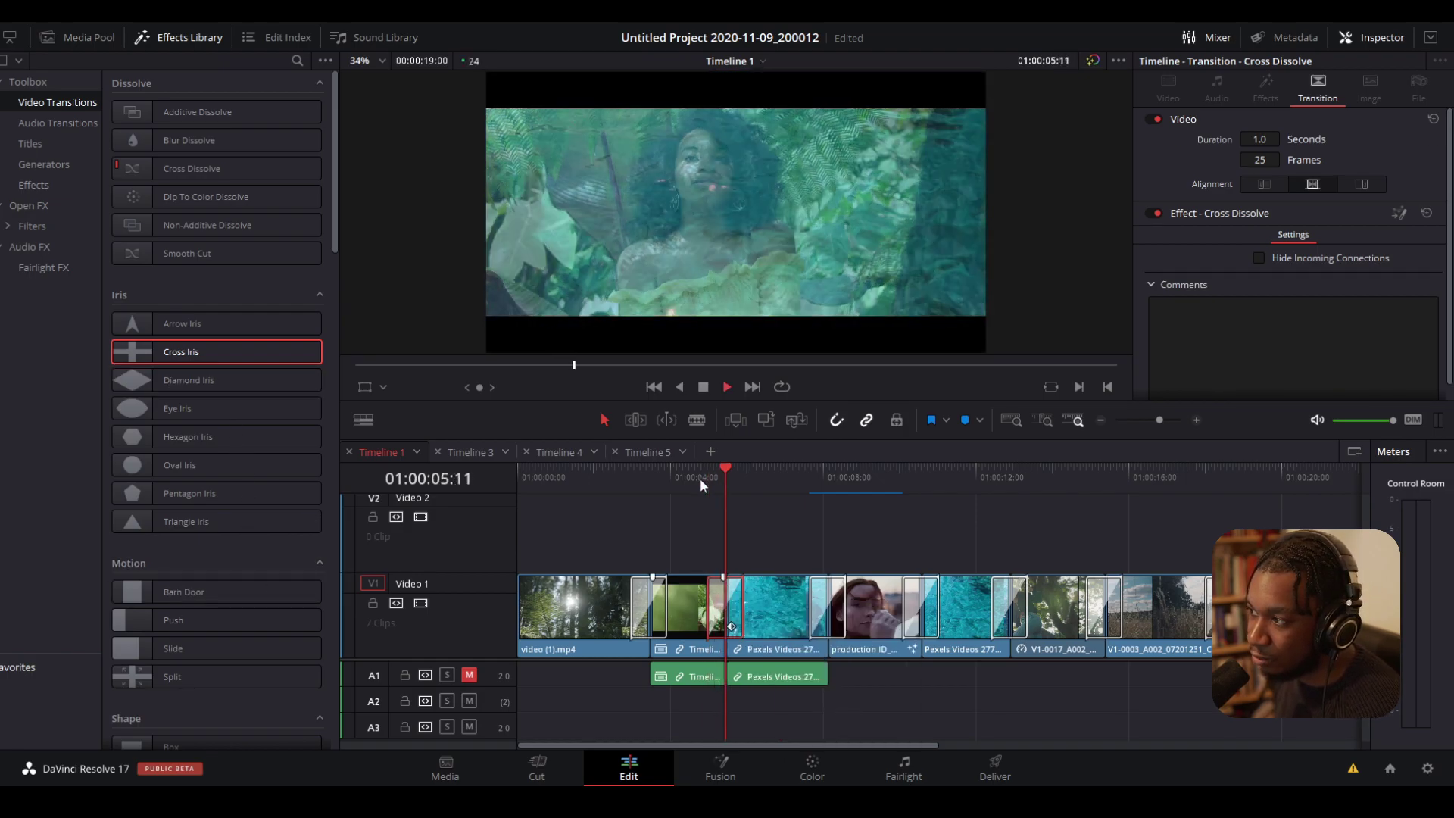
pyautogui.click(700, 478)
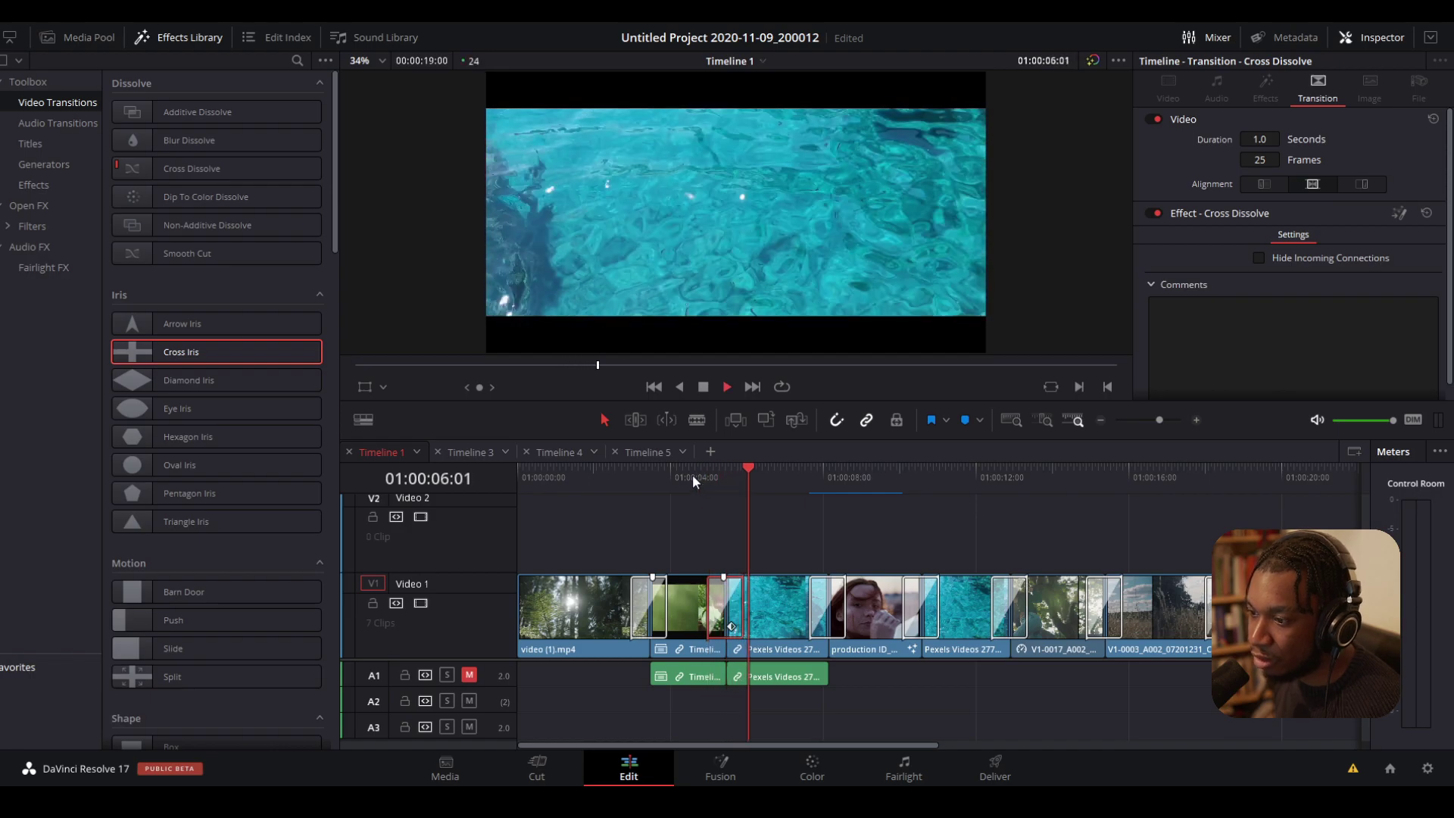
pyautogui.click(692, 474)
pyautogui.press('space')
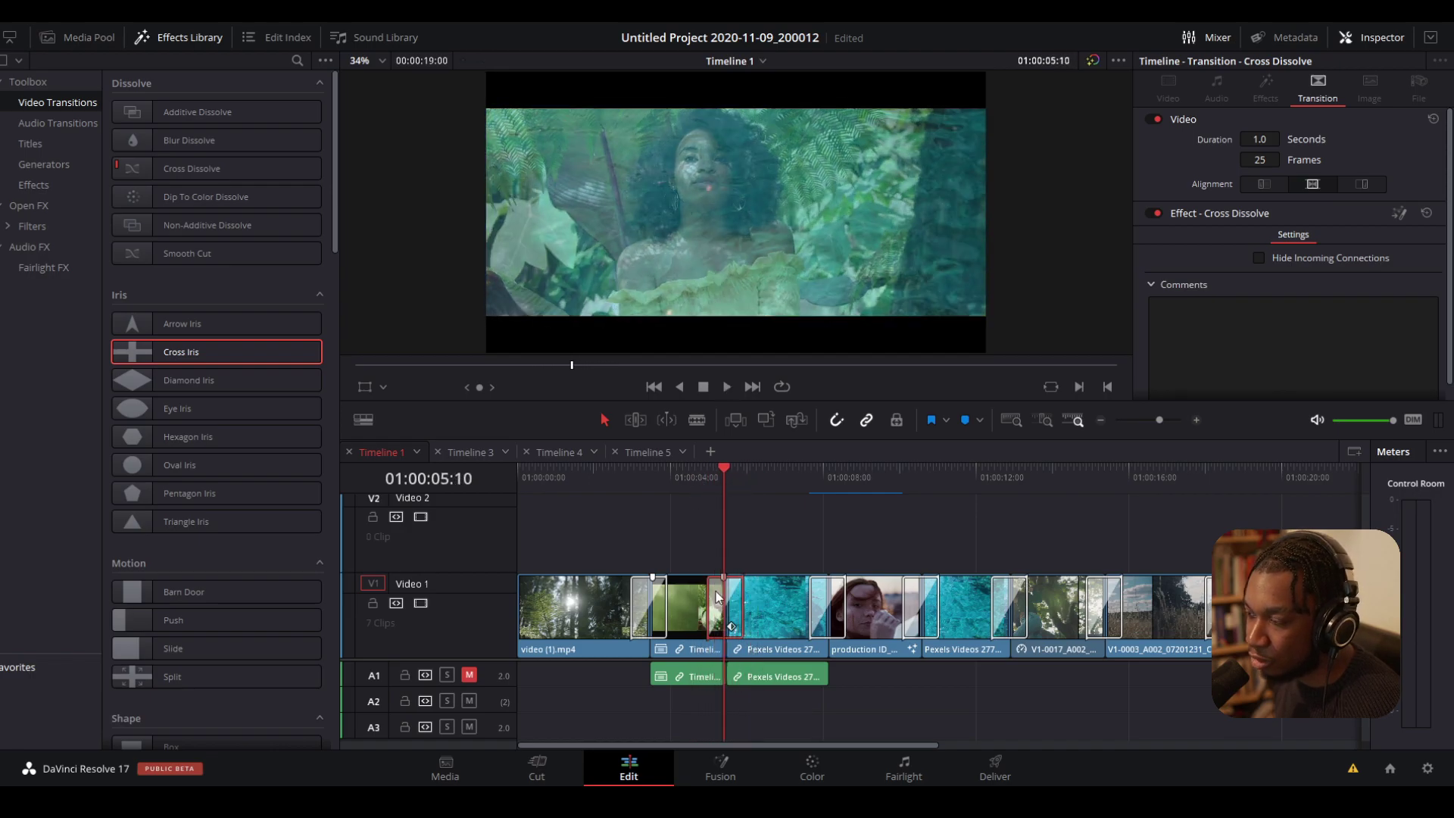
pyautogui.rightClick(718, 597)
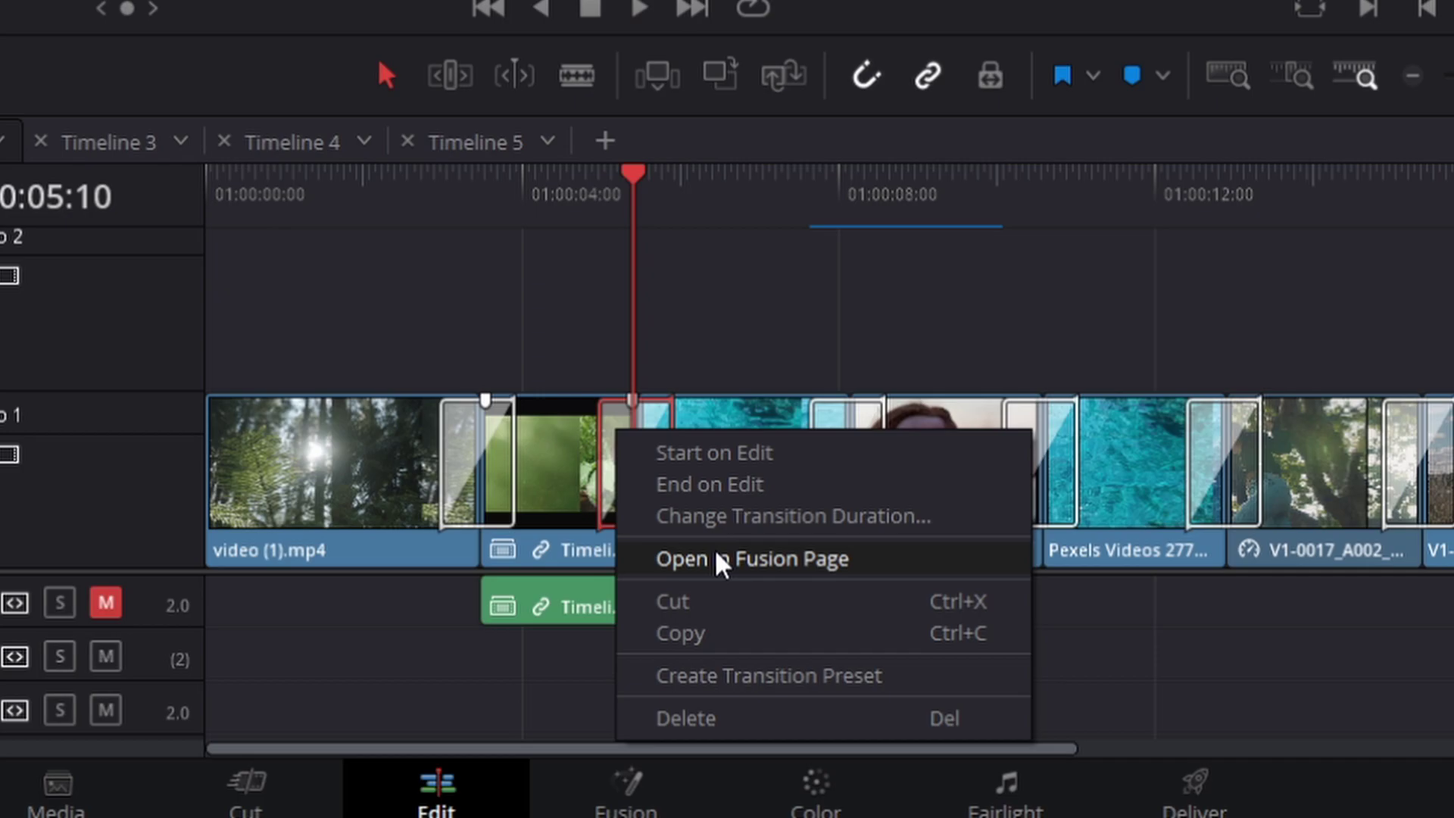
# - Open the transition in Fusion and line up MediaIn1, MediaIn2, CrossDissolve and MediaOut1
pyautogui.click(718, 561)
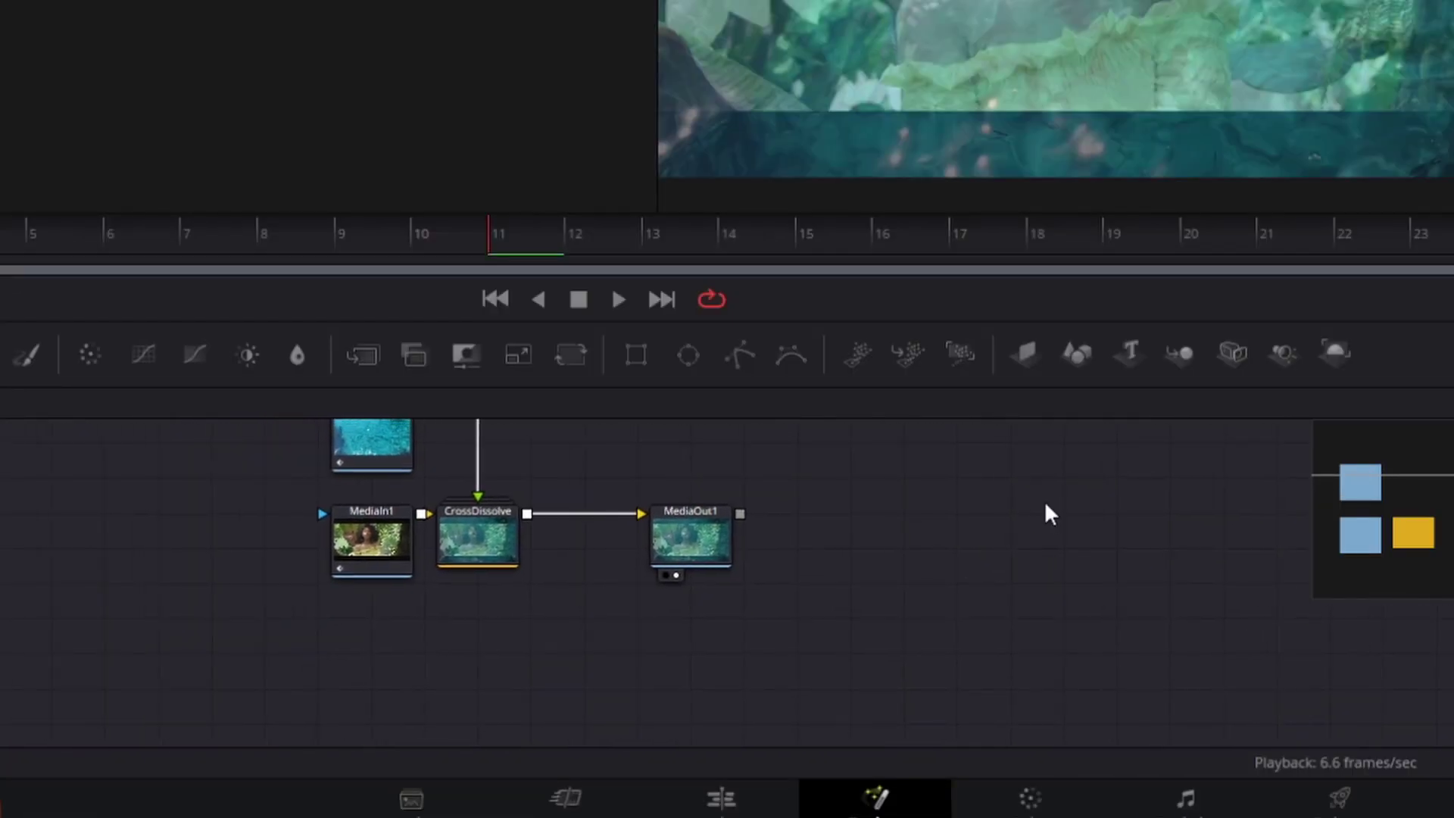
pyautogui.moveTo(389, 558); pyautogui.dragTo(230, 596)
pyautogui.moveTo(403, 465); pyautogui.dragTo(191, 465)
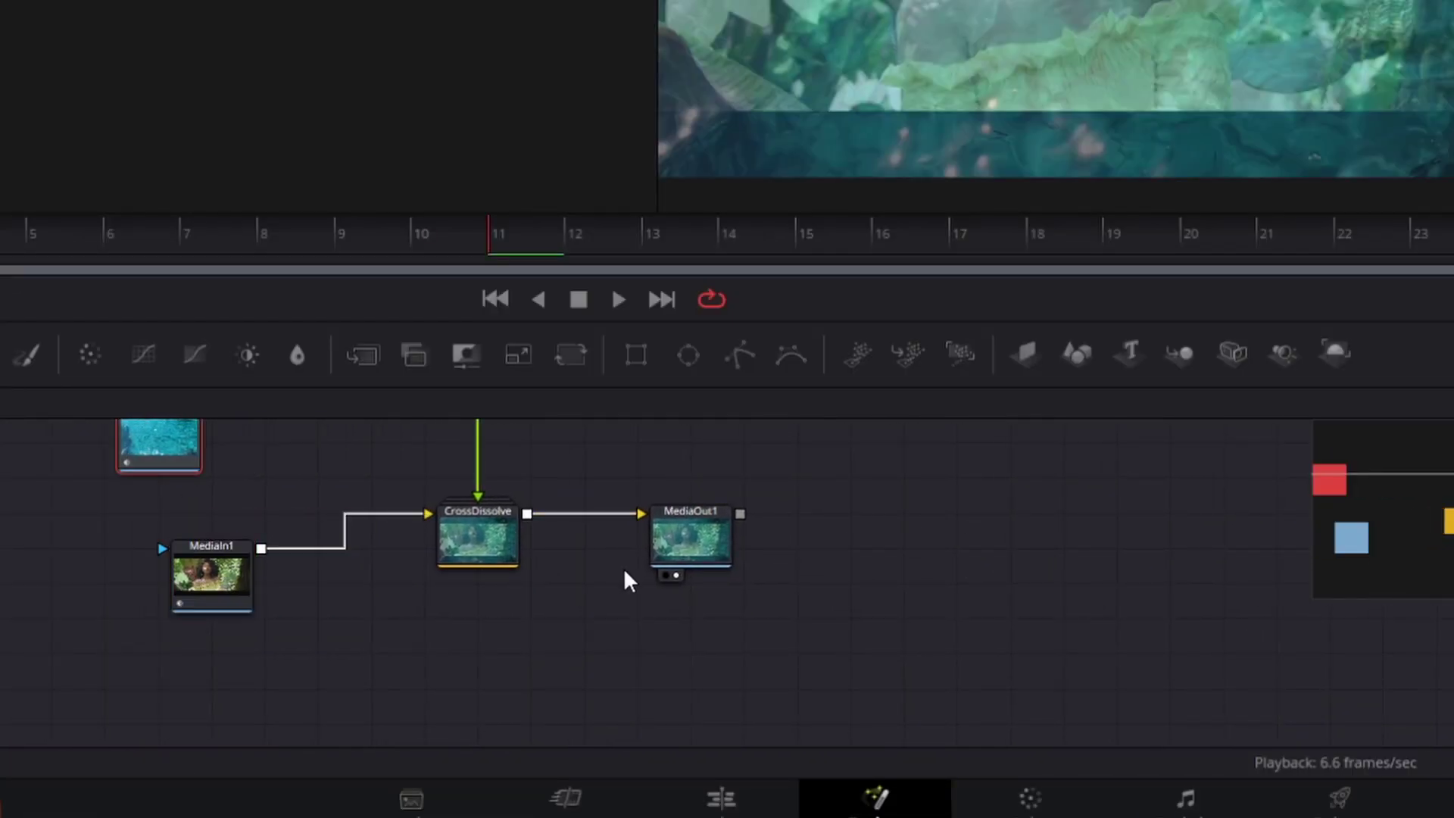
pyautogui.scroll(1, 682, 598)
pyautogui.hscroll(-2, 681, 598)
pyautogui.moveTo(765, 598); pyautogui.dragTo(930, 644)
pyautogui.scroll(-2, 704, 591)
pyautogui.hscroll(-2, 705, 590)
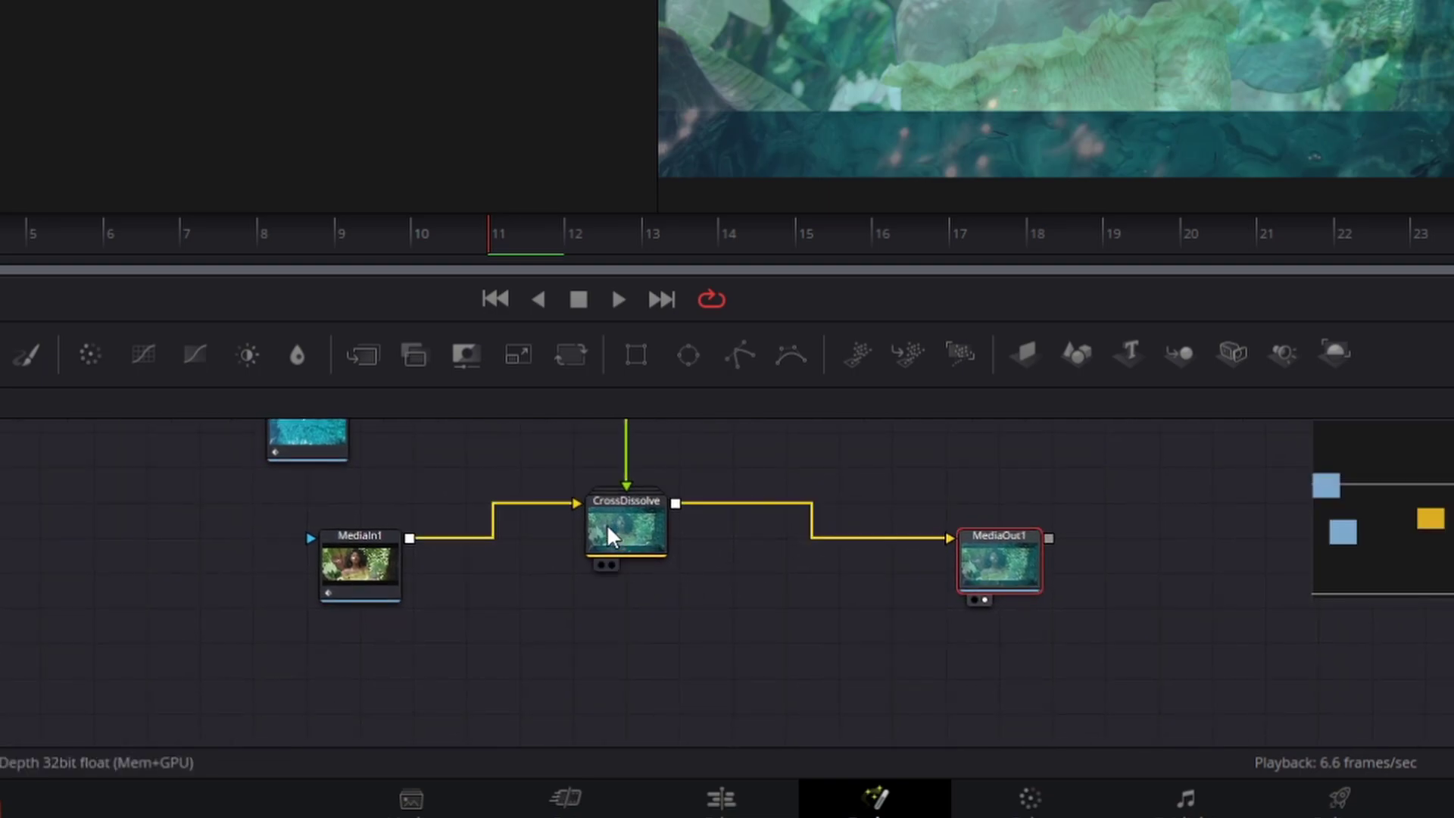
pyautogui.moveTo(610, 537); pyautogui.dragTo(649, 570)
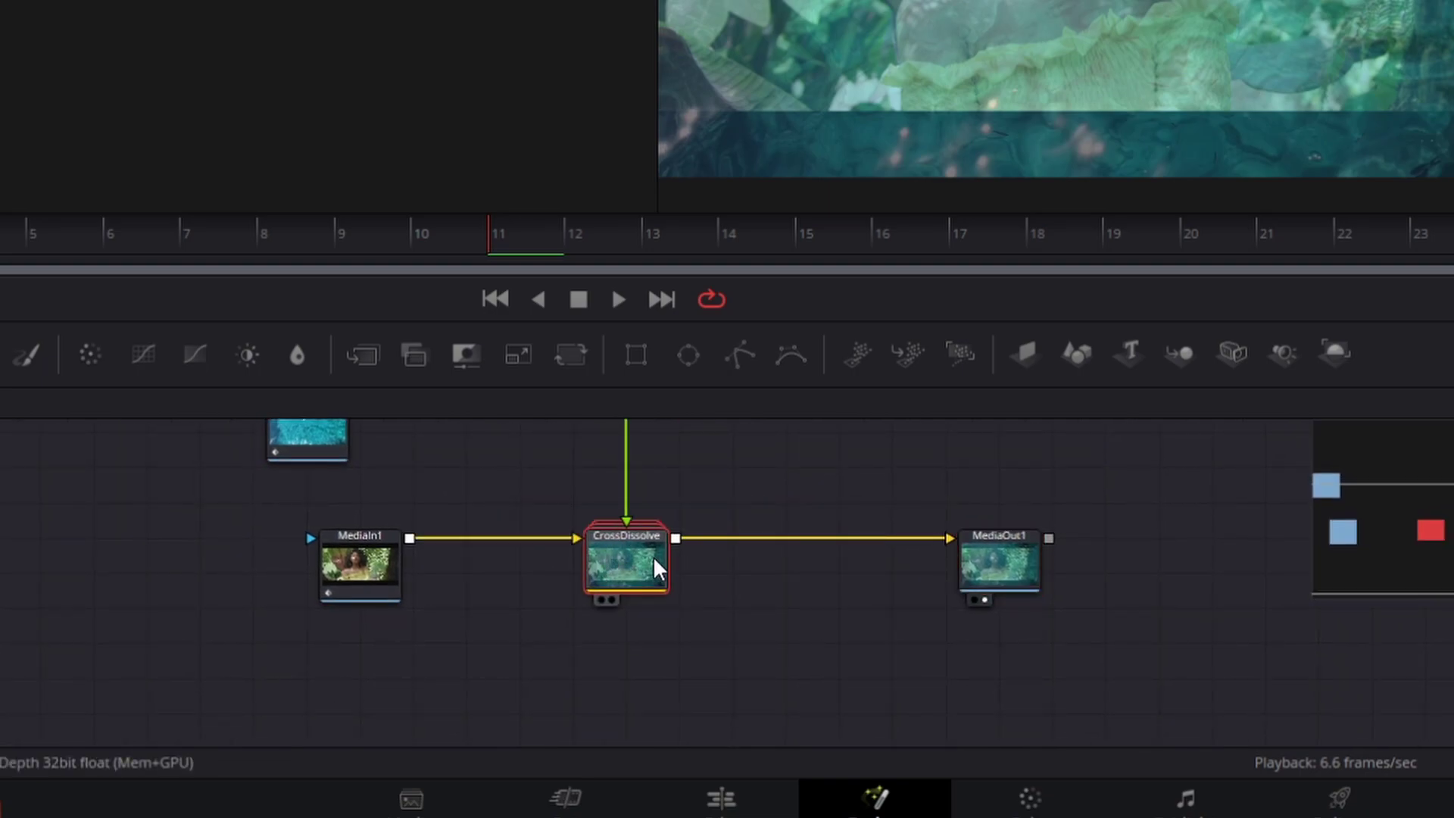
# - Ungroup CrossDissolve into a Dissolve1 node and select it to see its settings
pyautogui.rightClick(654, 569)
pyautogui.moveTo(765, 2)
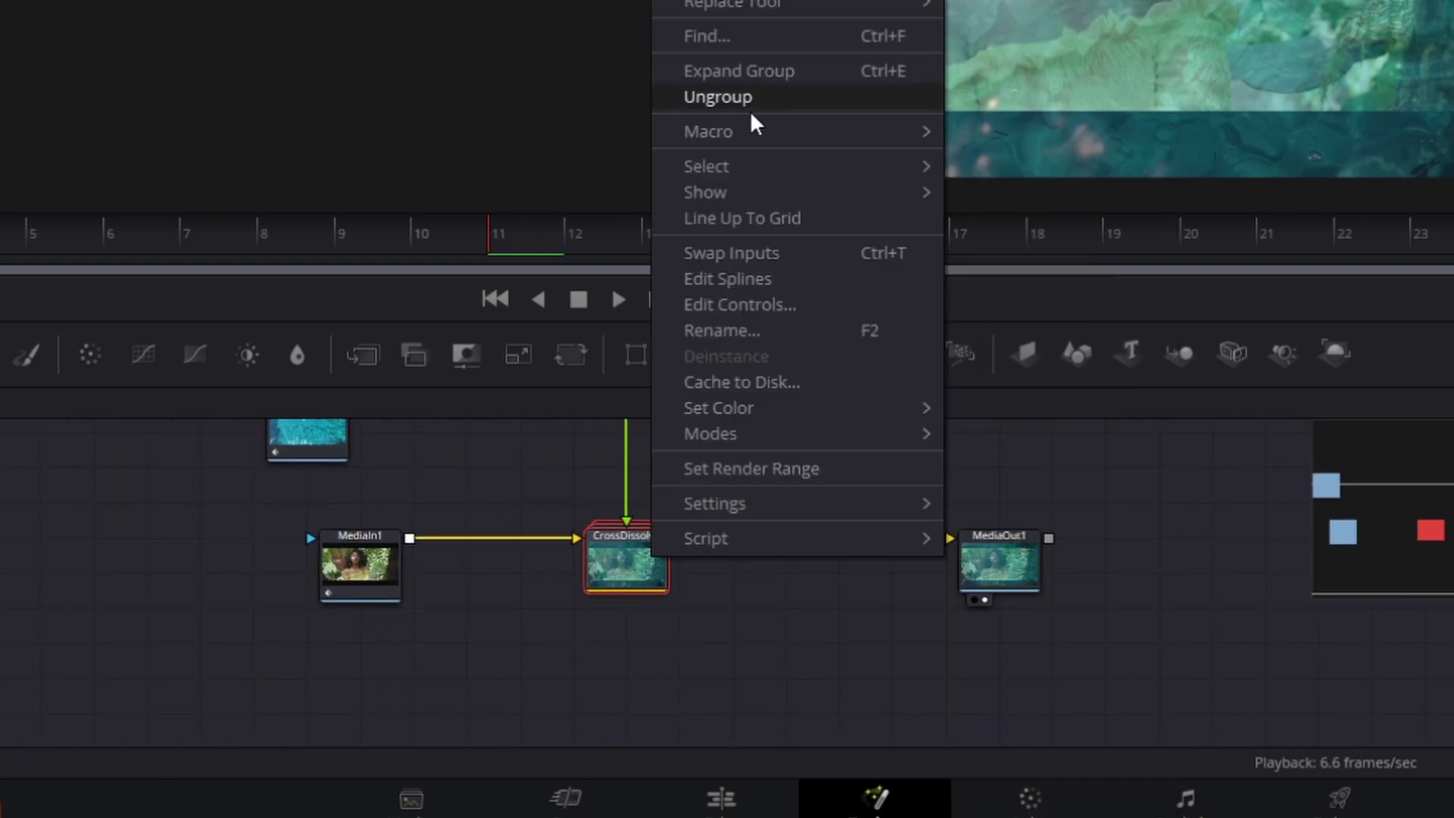
pyautogui.click(754, 106)
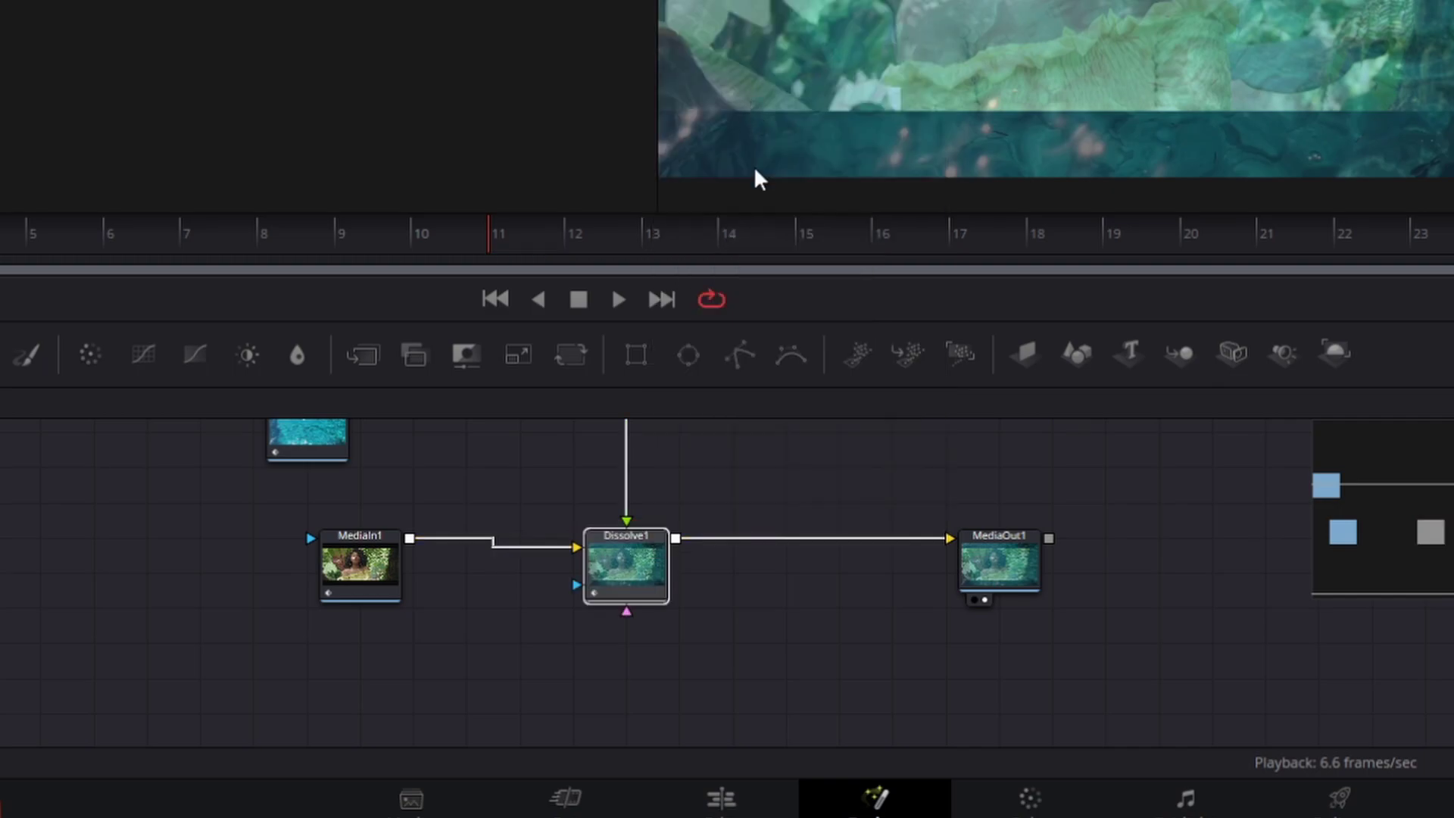
pyautogui.moveTo(362, 568); pyautogui.dragTo(309, 568)
pyautogui.moveTo(325, 446); pyautogui.dragTo(272, 481)
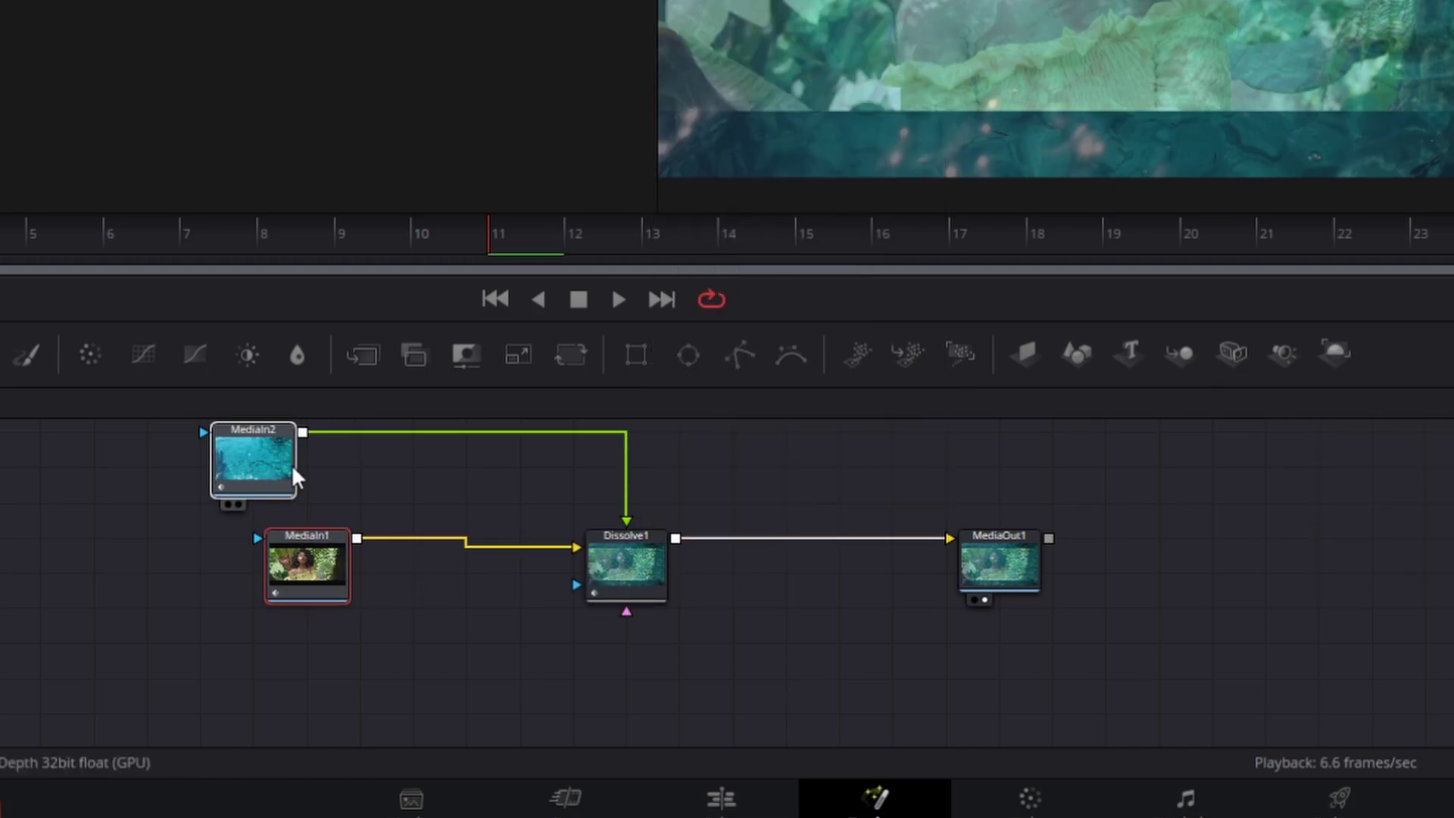
pyautogui.click(613, 571)
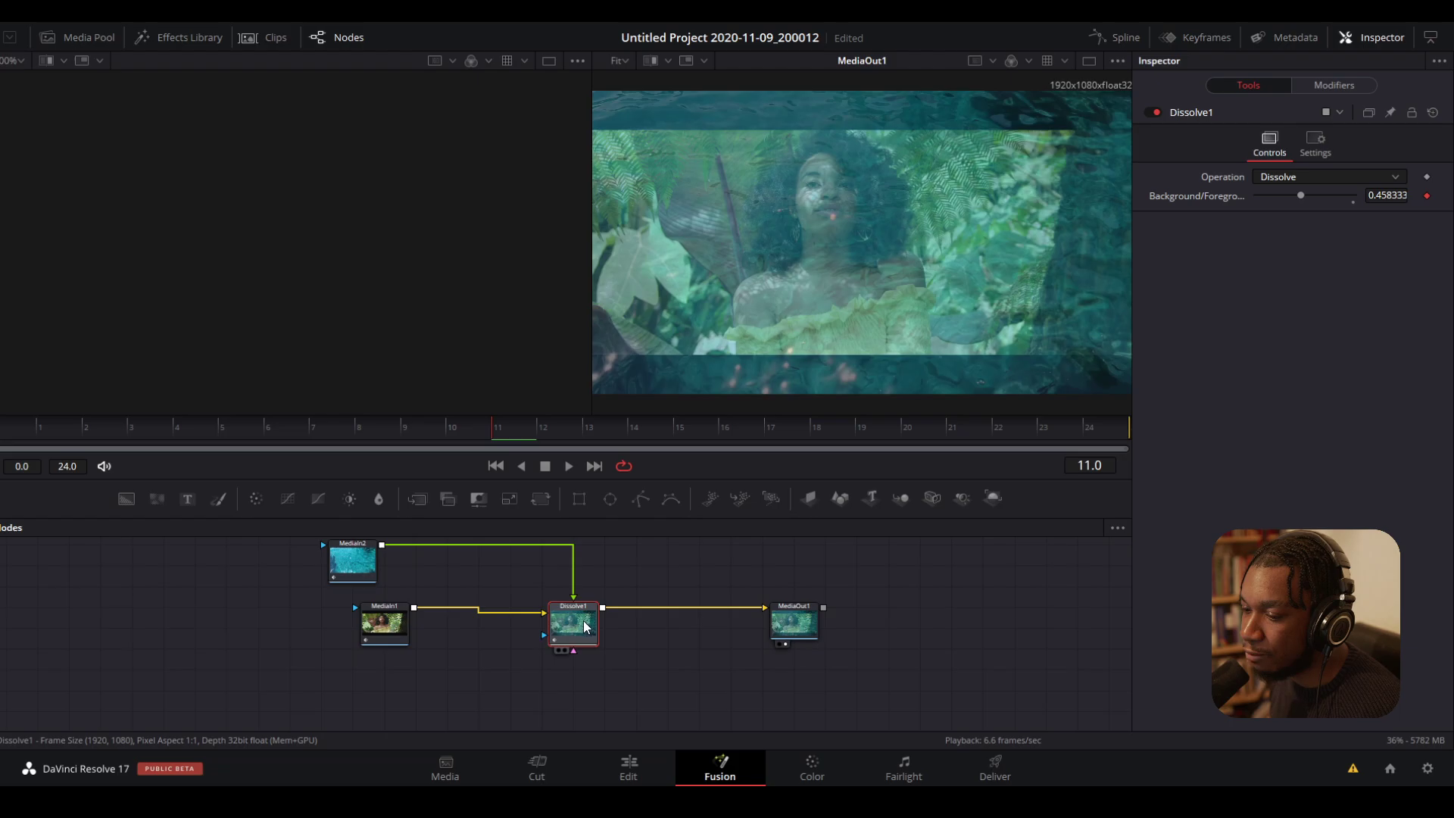
# - Play the comp and try Dissolve1's Additive Dissolve and Erode operations
pyautogui.click(1357, 39)
pyautogui.click(1360, 39)
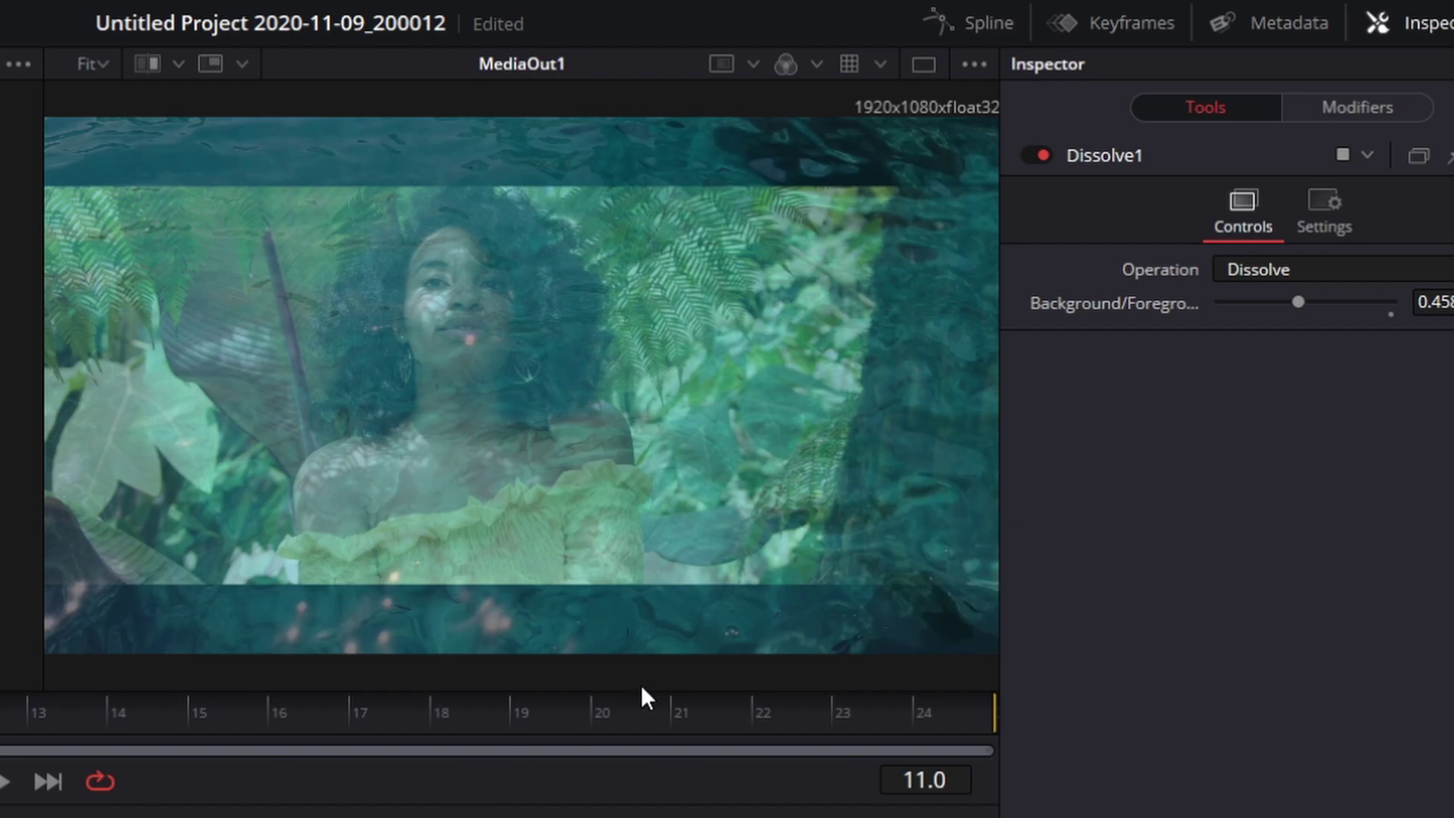
pyautogui.press('space')
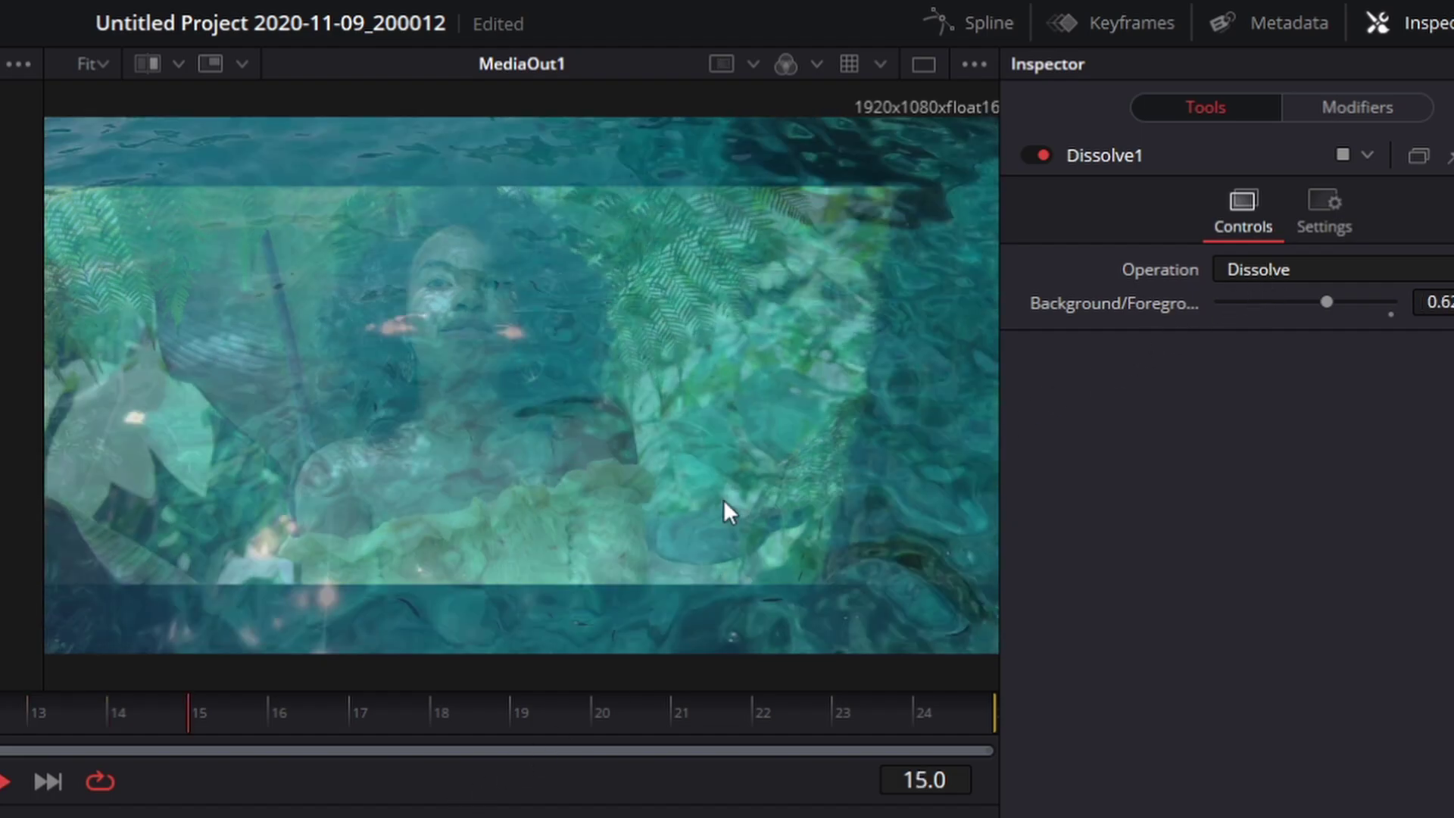
pyautogui.click(1262, 274)
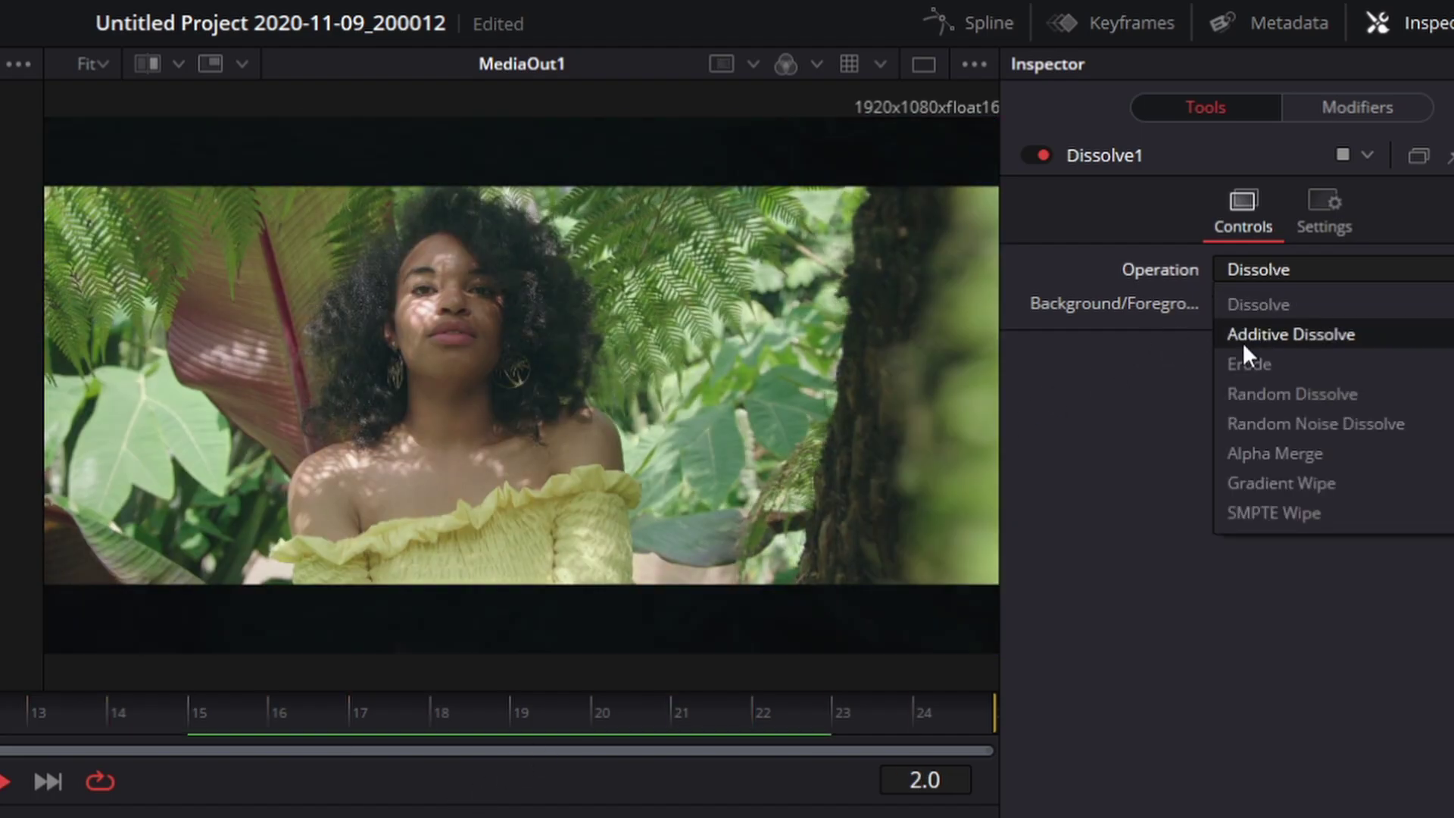
pyautogui.click(1244, 337)
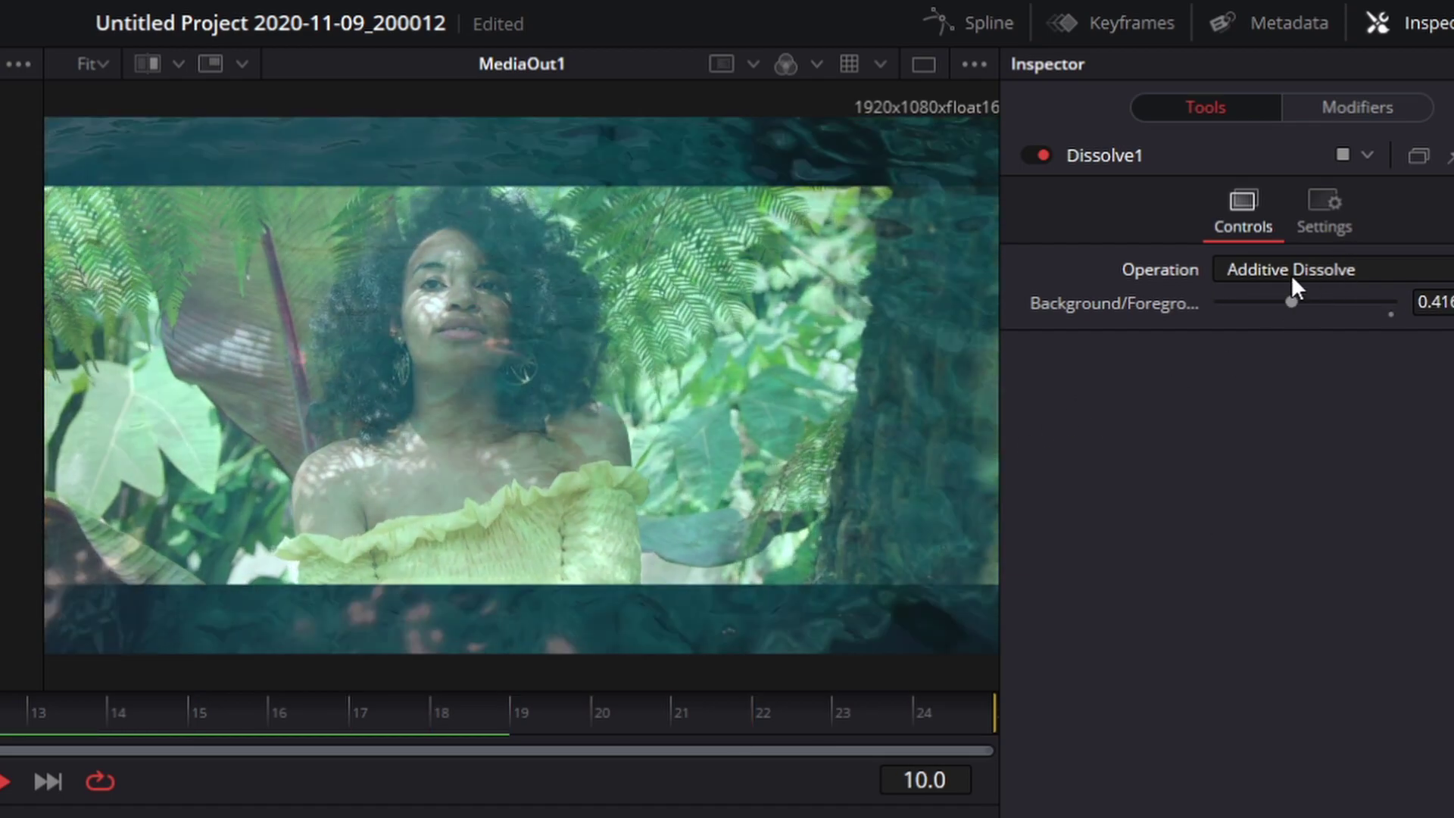
pyautogui.click(1292, 274)
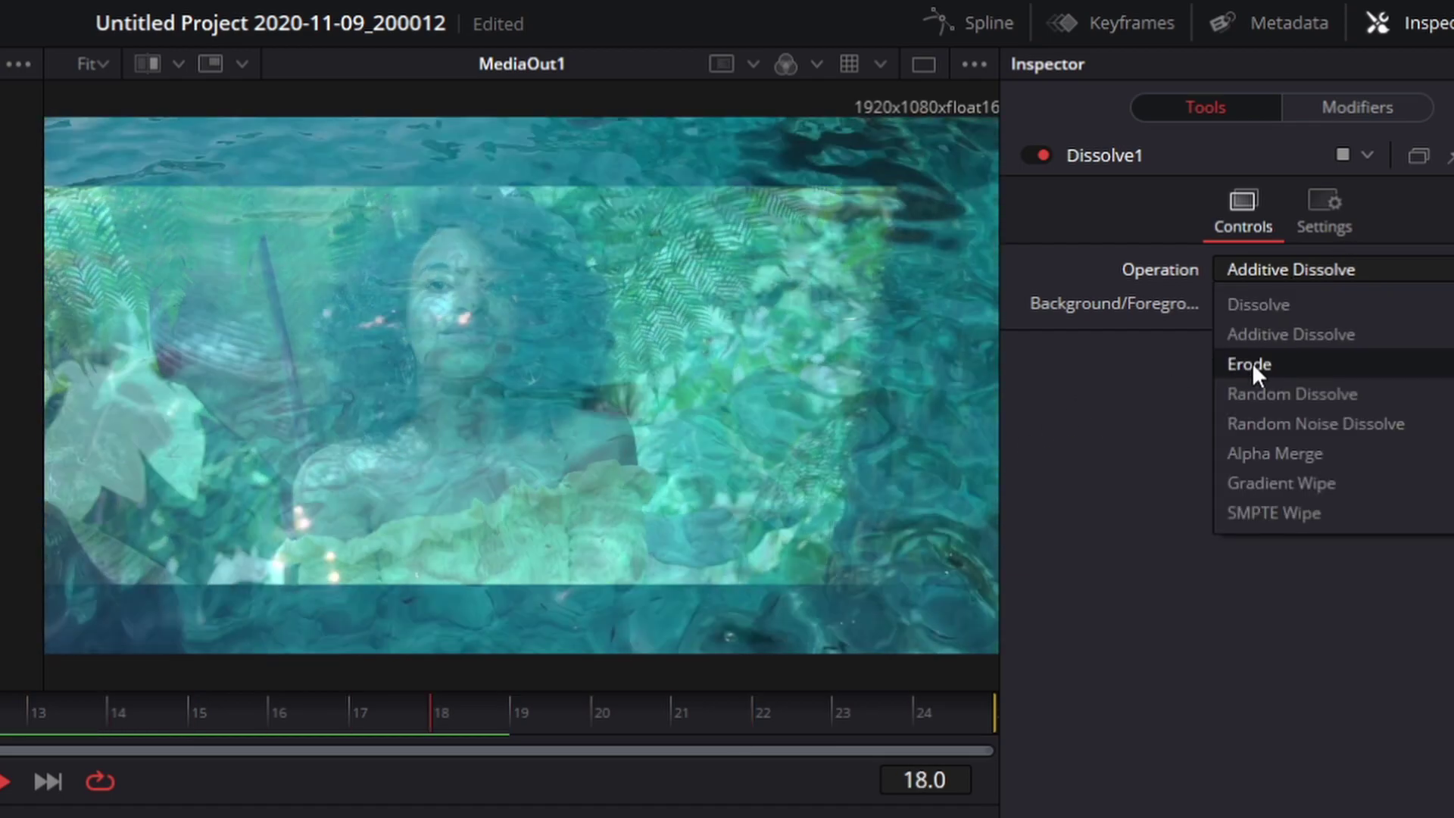
pyautogui.click(1252, 365)
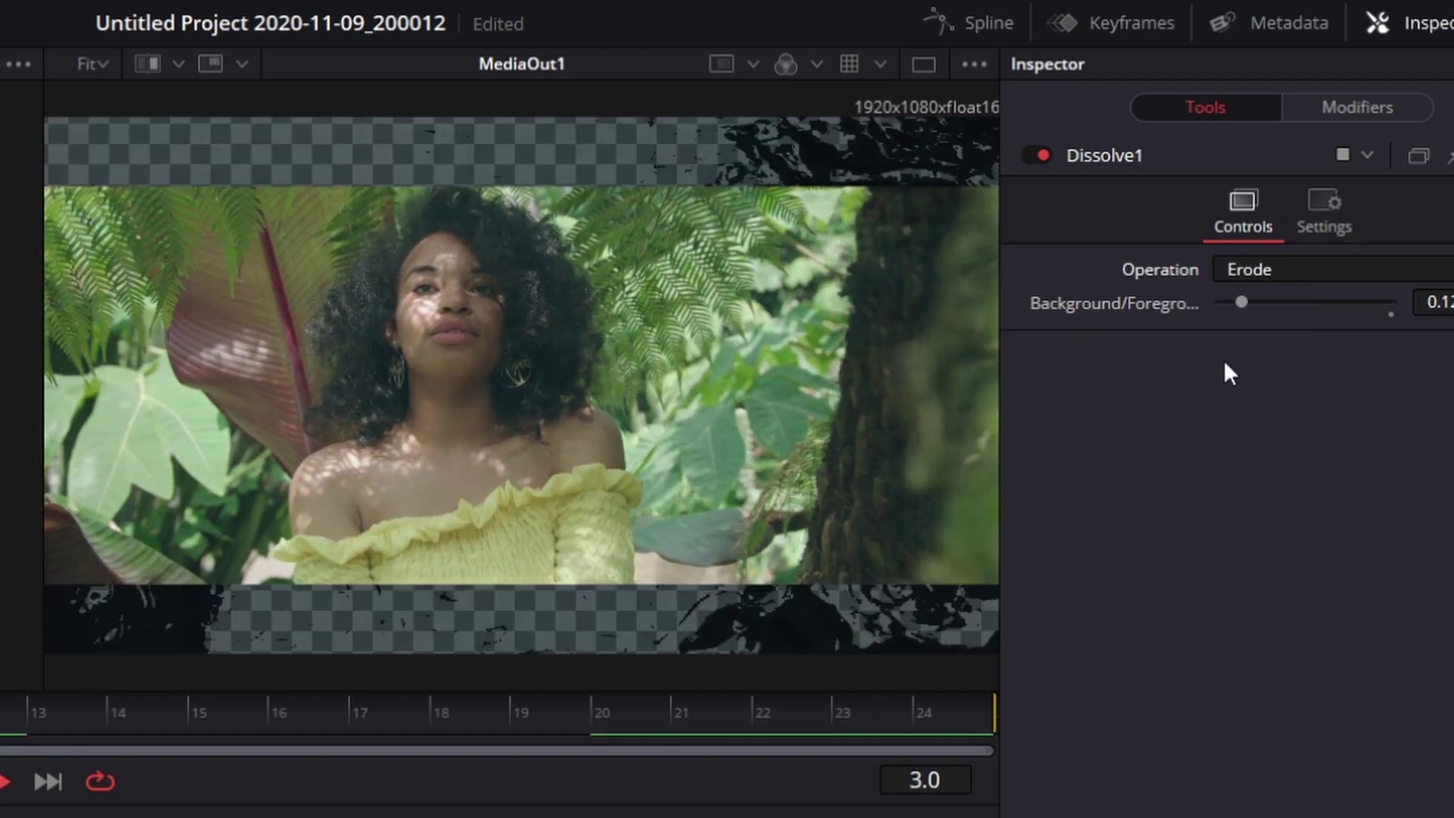
# - Cycle the Operation through Random Dissolve, Random Noise Dissolve, Alpha Merge and Gradient Wipe
pyautogui.click(1244, 271)
pyautogui.click(1274, 398)
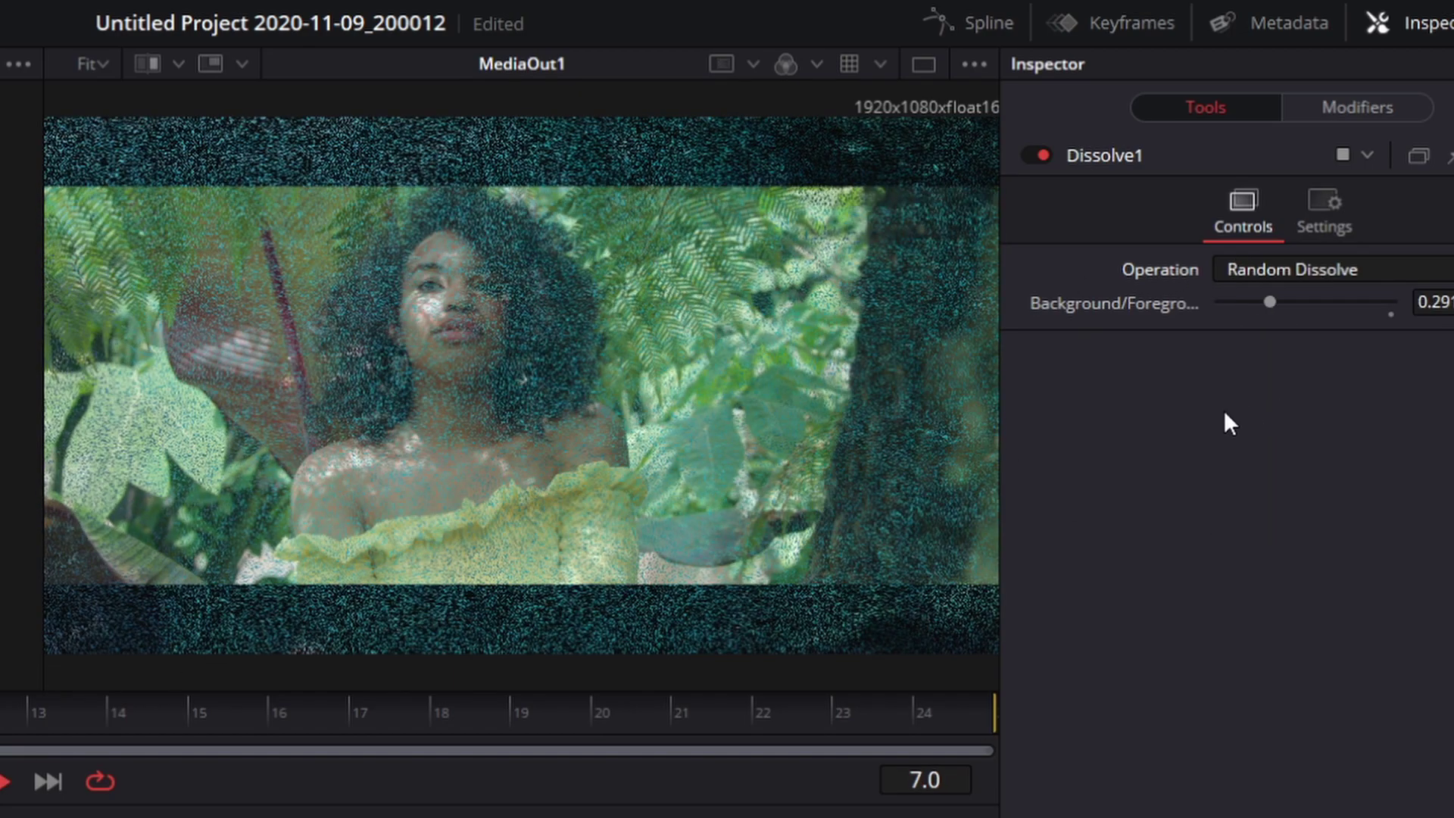
pyautogui.click(1295, 265)
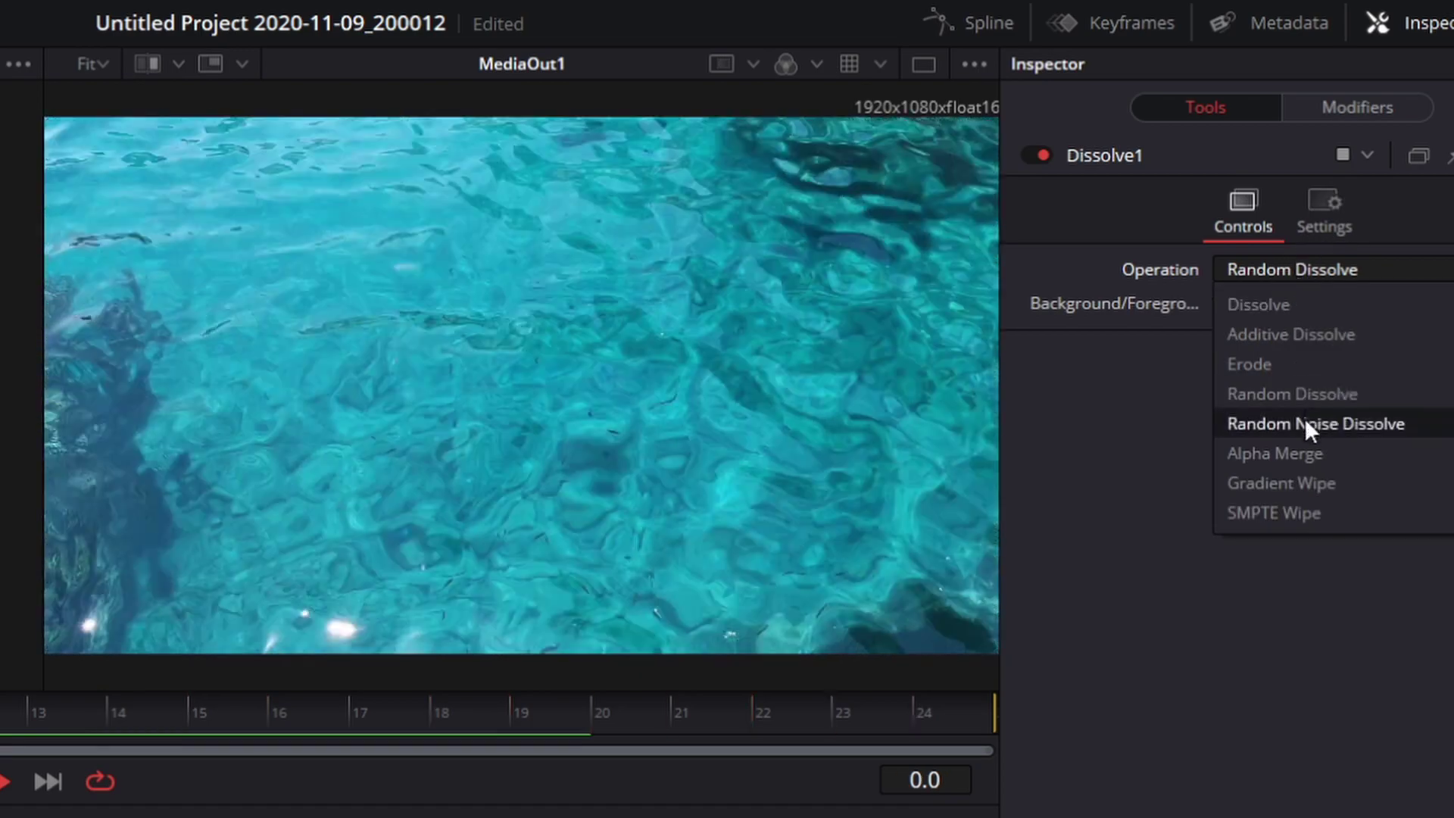
pyautogui.click(1306, 423)
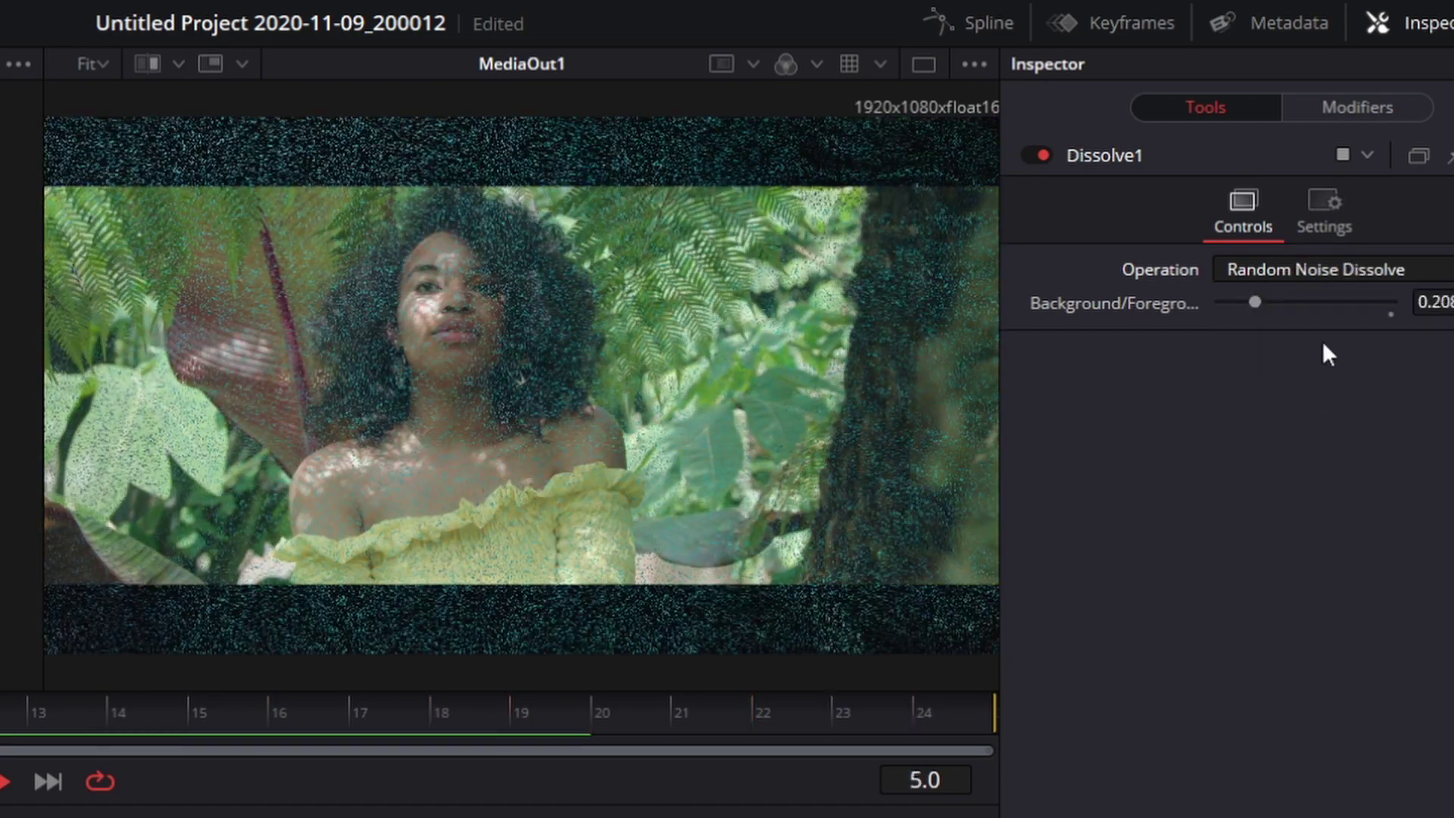
pyautogui.click(1318, 269)
pyautogui.click(1288, 453)
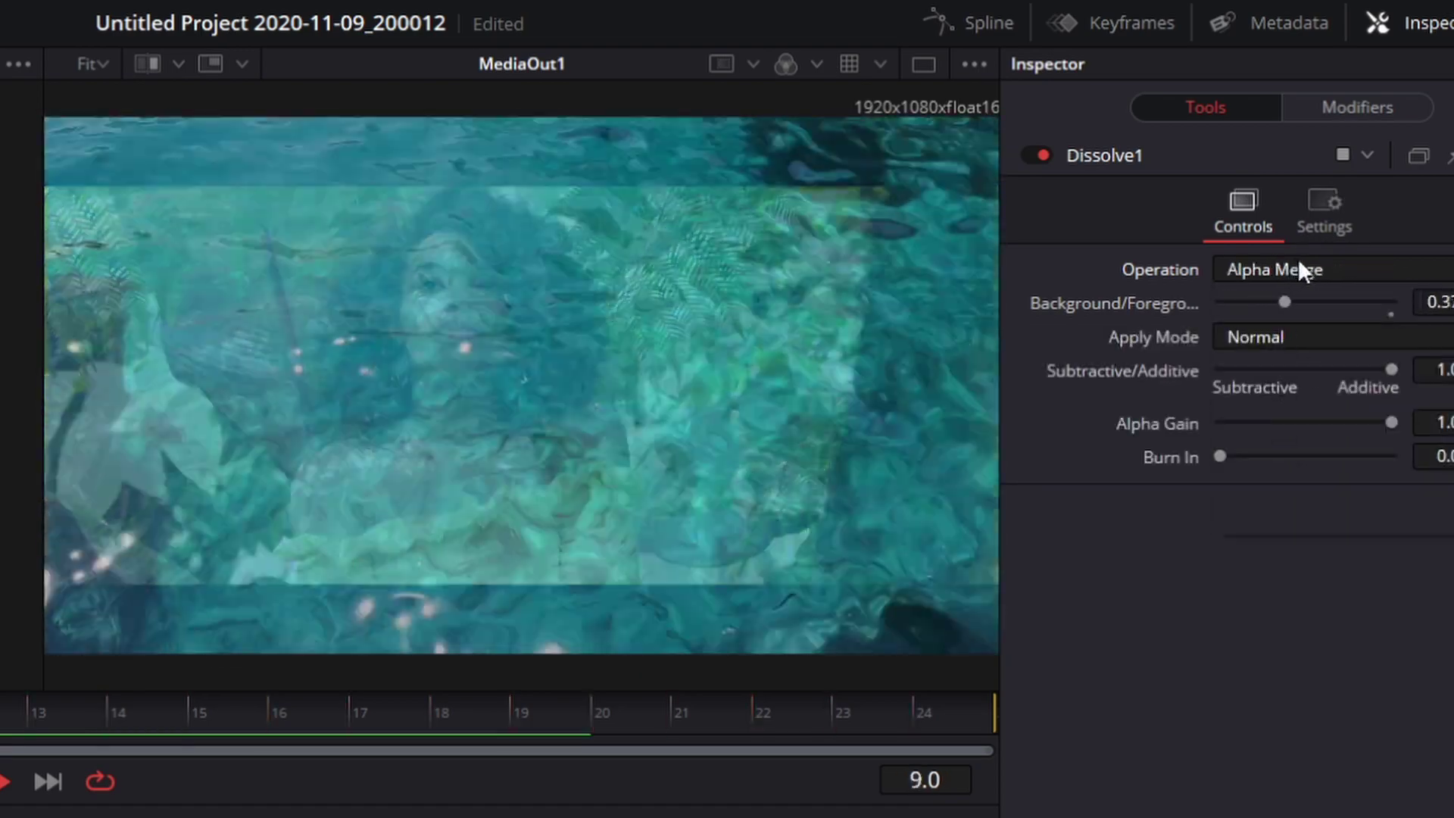
pyautogui.click(1295, 271)
pyautogui.click(1288, 481)
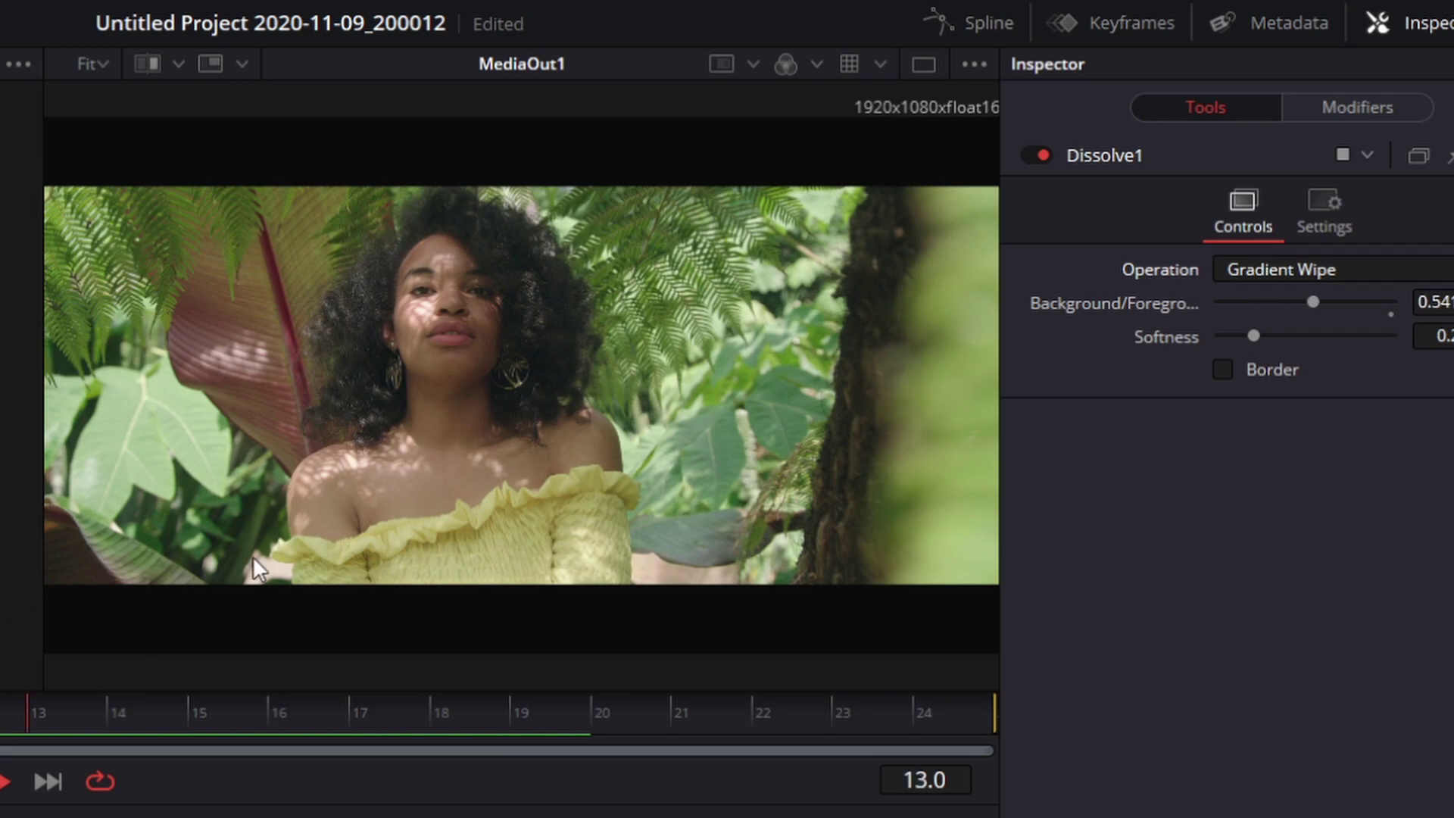
pyautogui.click(1292, 274)
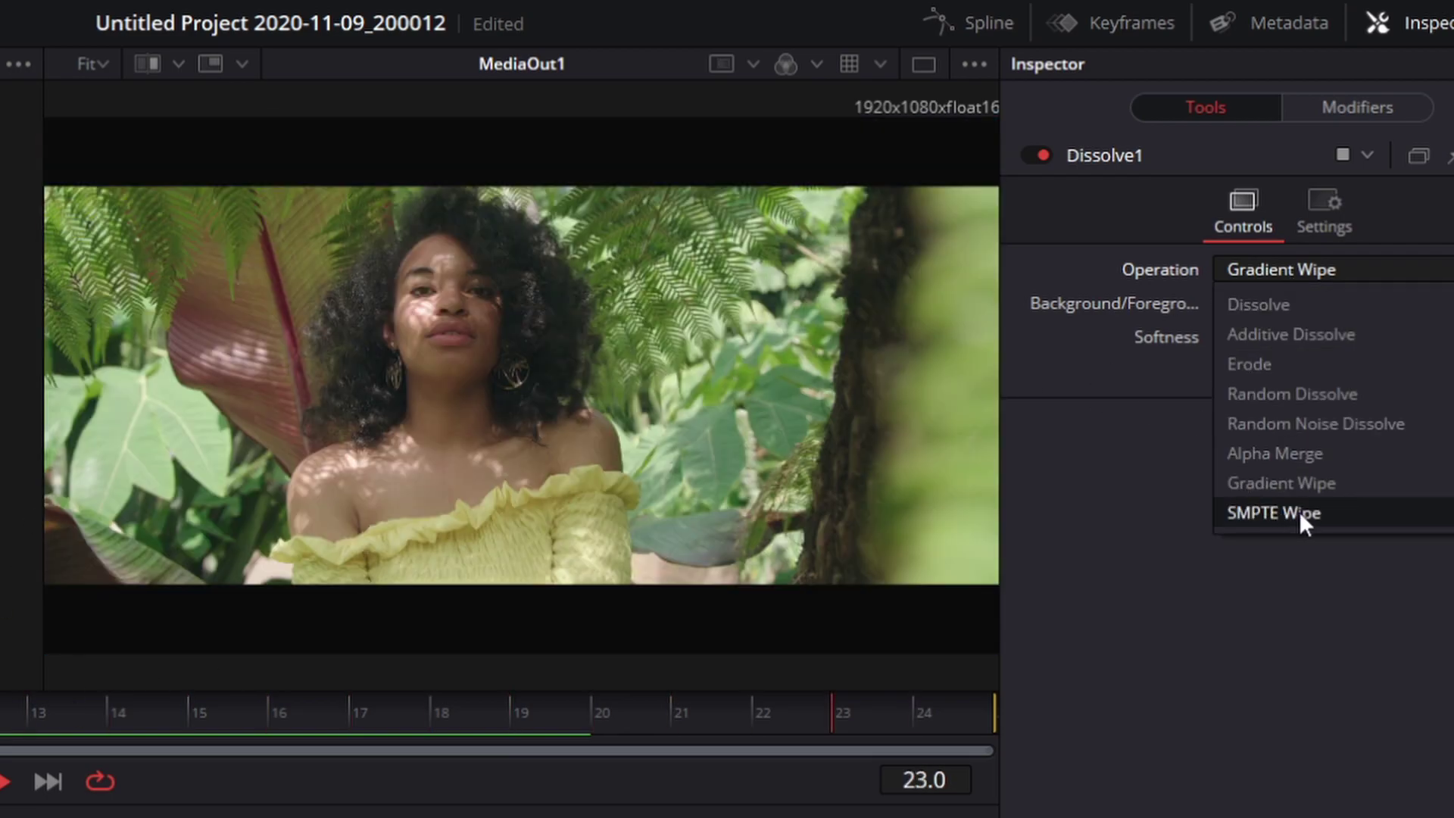
# - Make Dissolve1 a vertical top-to-bottom SMPTE Wipe with a 0.047 border and 0.15 softness
pyautogui.click(1298, 511)
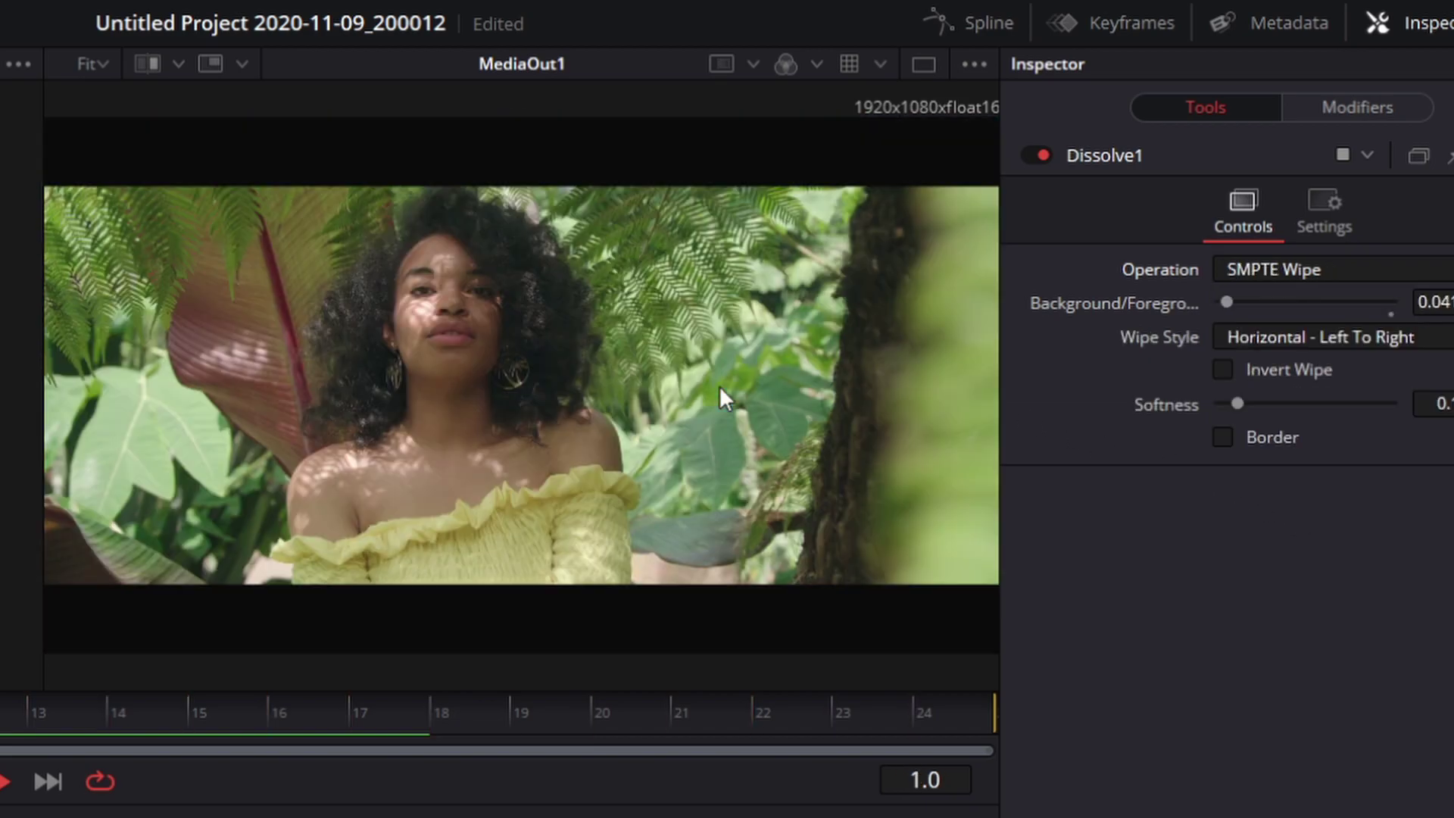
pyautogui.click(1290, 335)
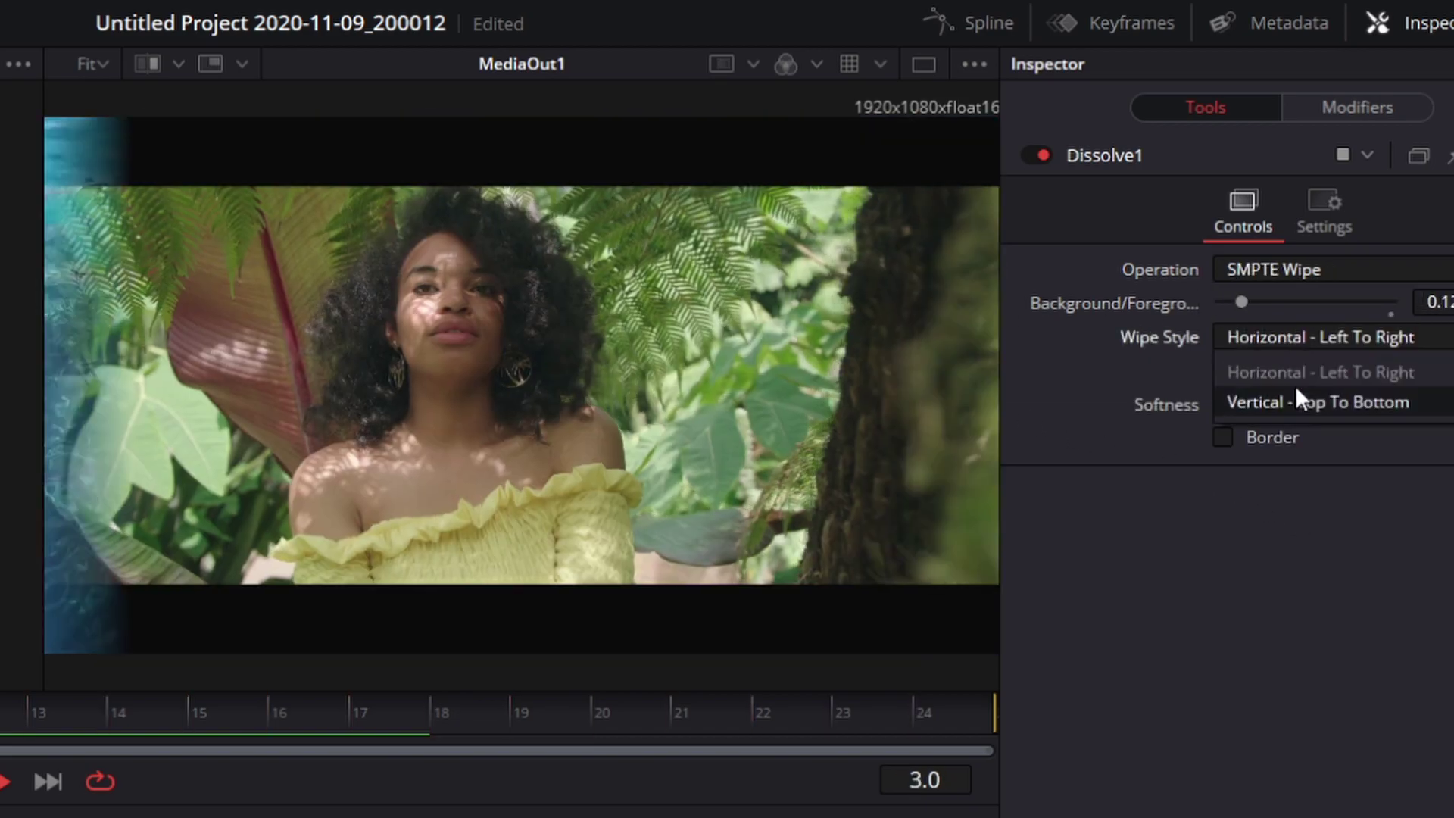
pyautogui.click(1298, 396)
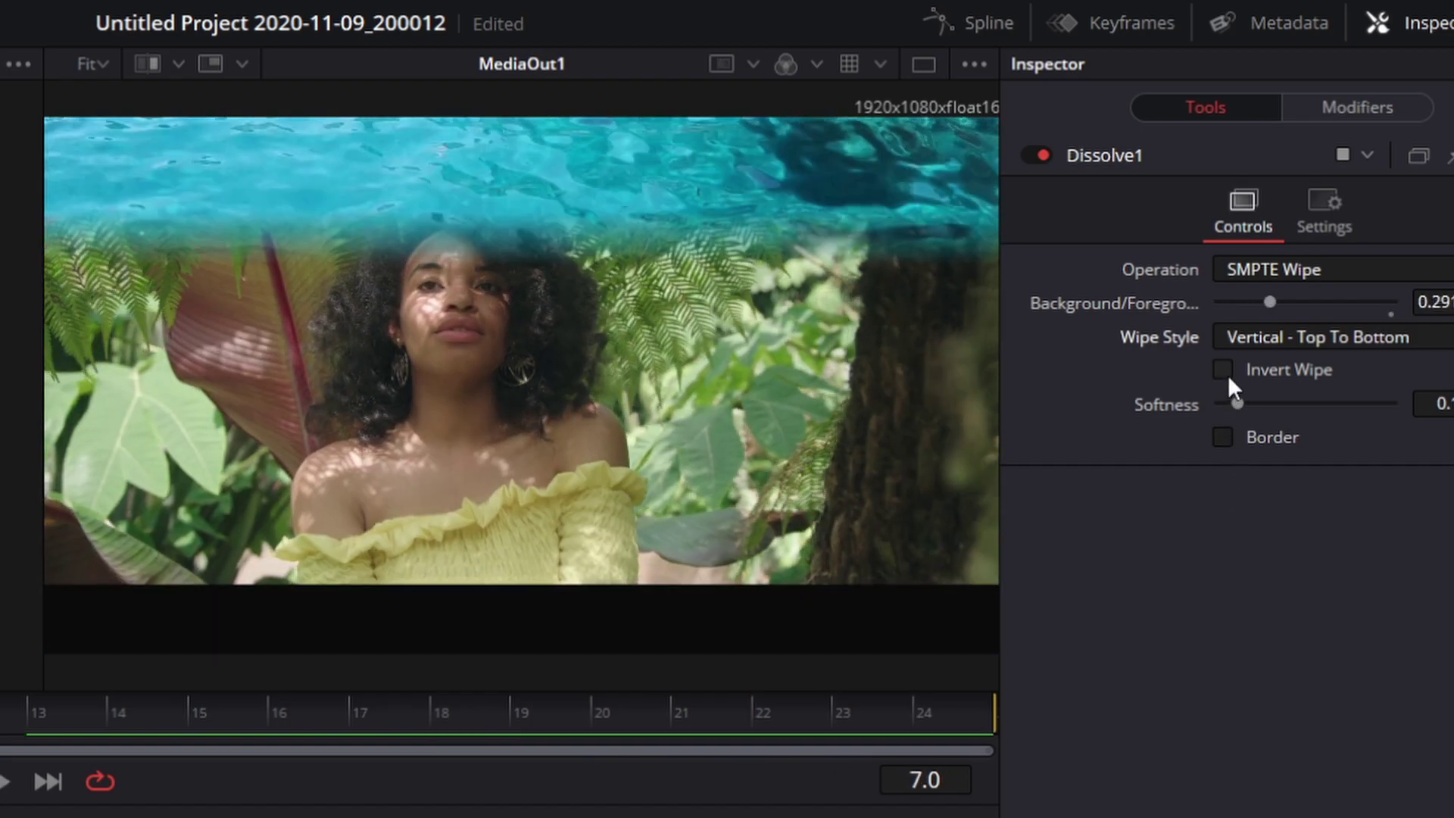
pyautogui.click(1223, 436)
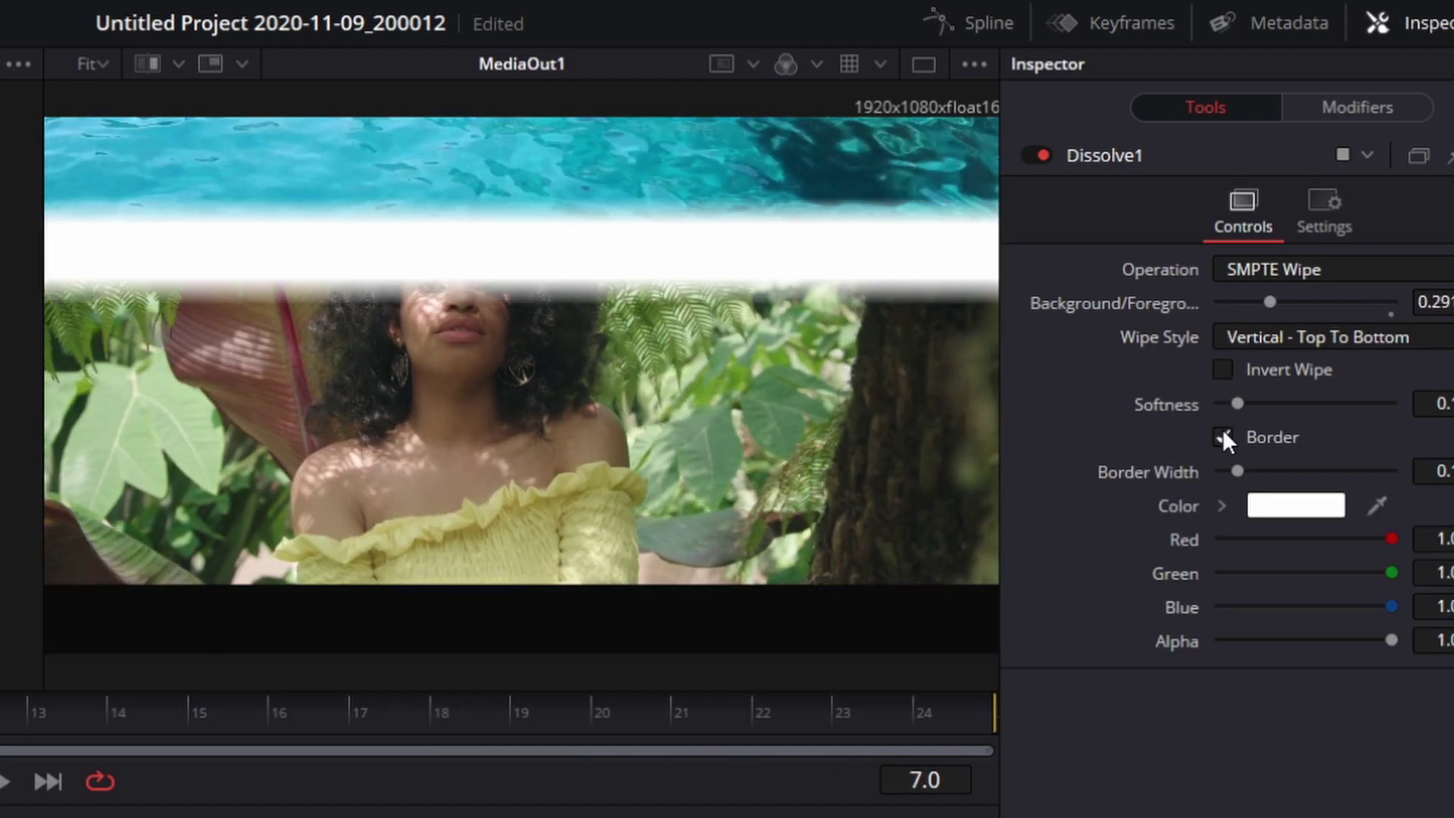
pyautogui.moveTo(1233, 471); pyautogui.dragTo(1222, 472)
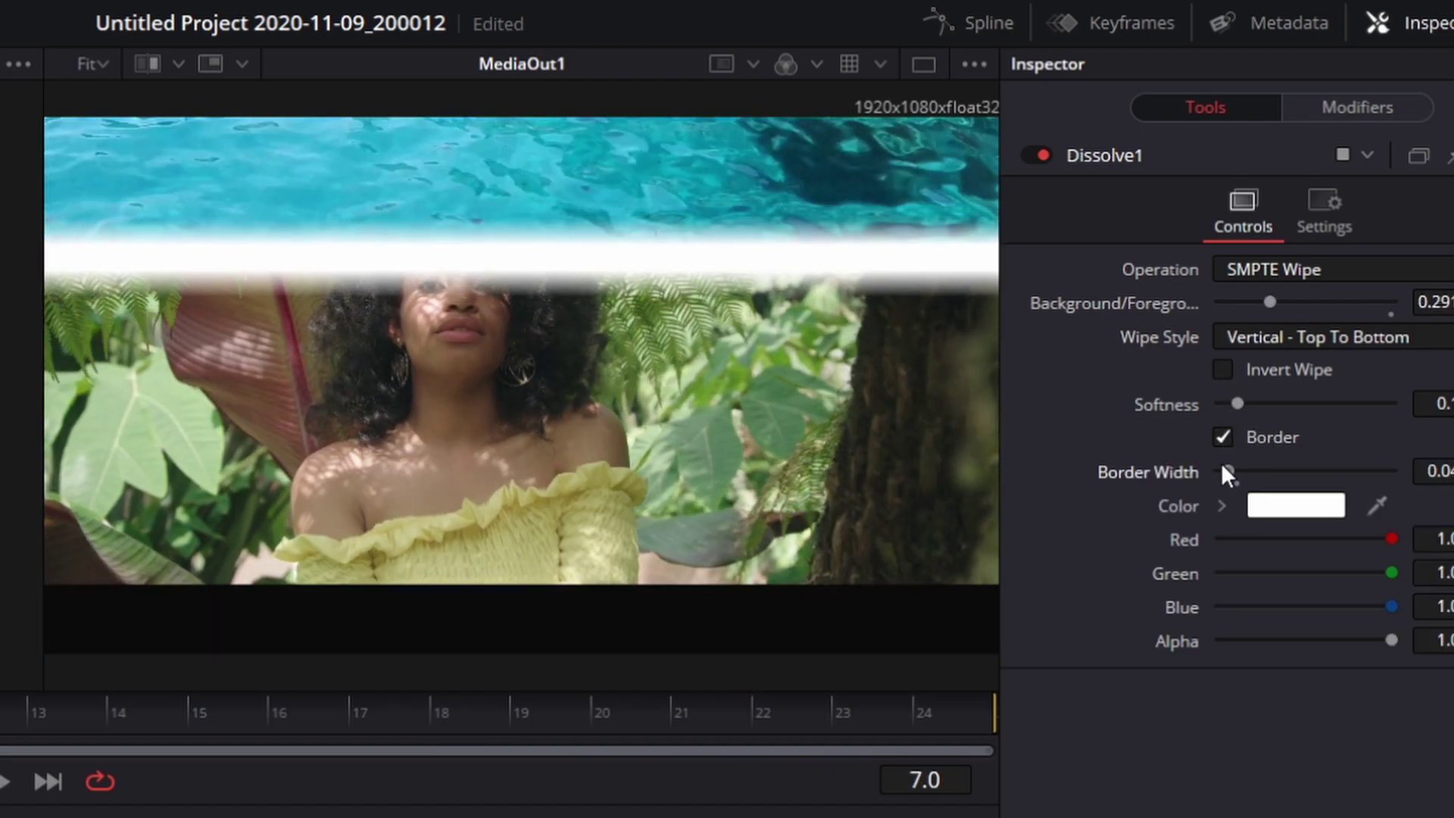
pyautogui.moveTo(1234, 405); pyautogui.dragTo(1245, 403)
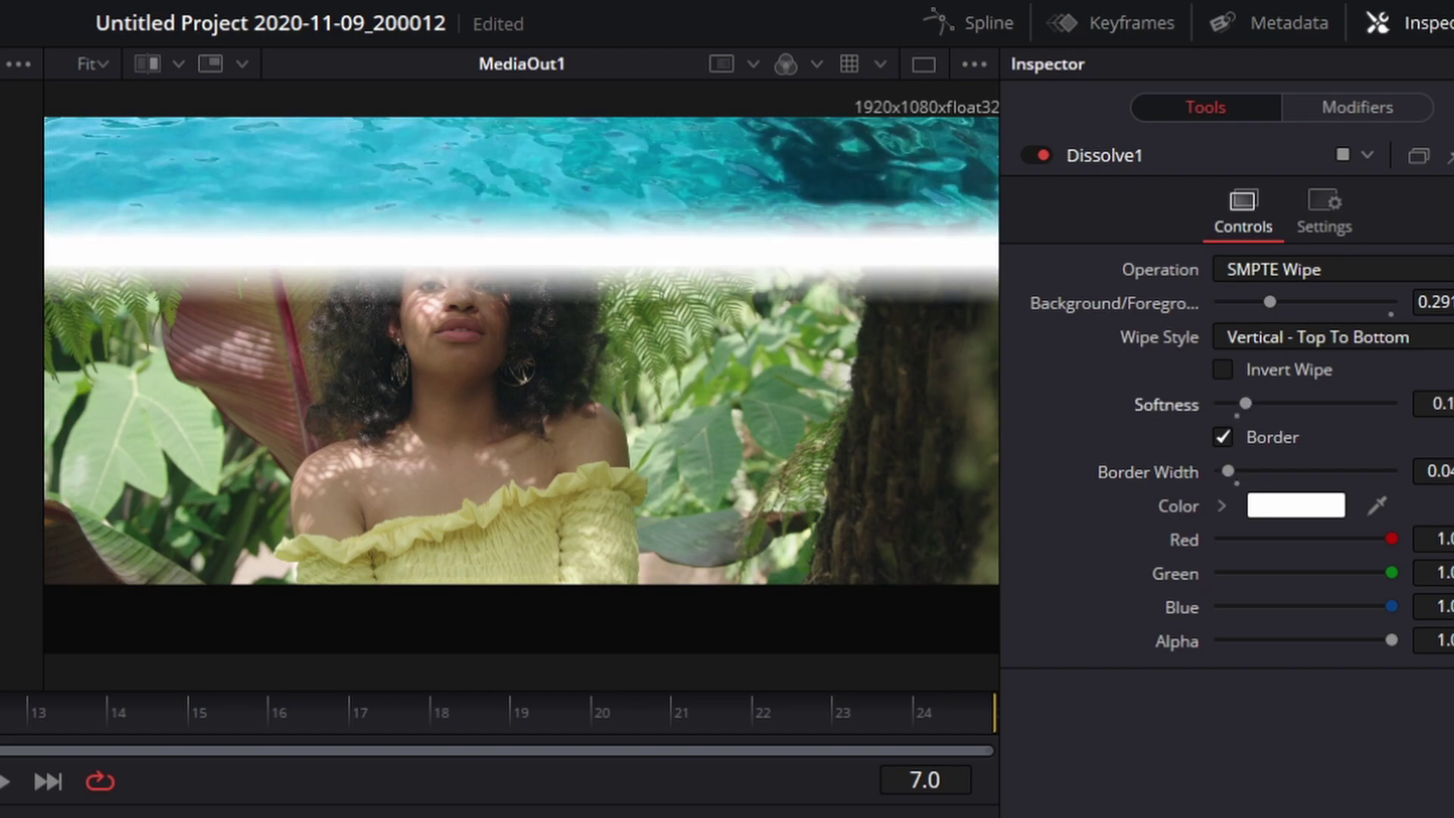
pyautogui.press('space')
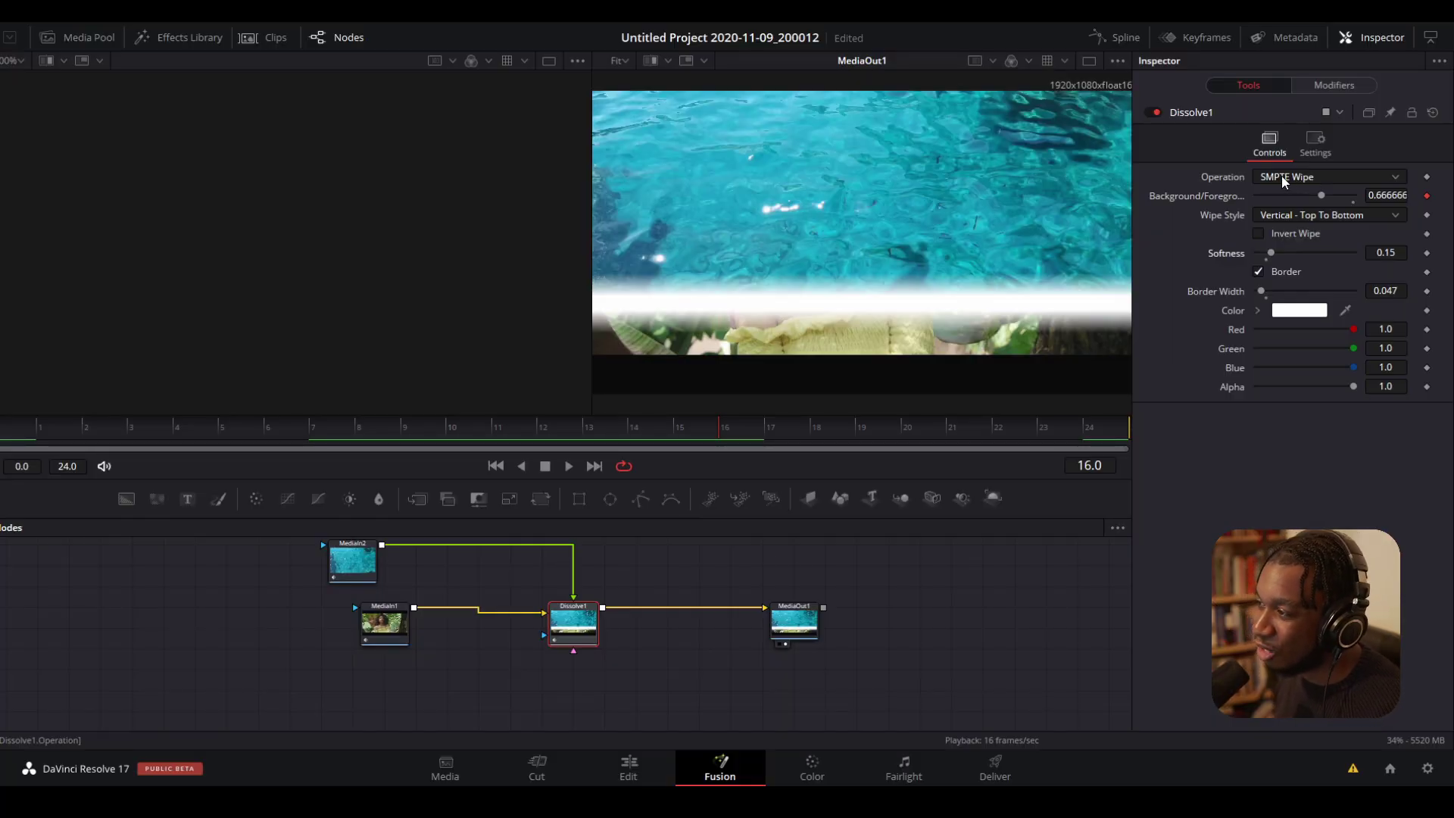
# - Switch Dissolve1's Operation back to Gradient Wipe and stop playback
pyautogui.click(1283, 177)
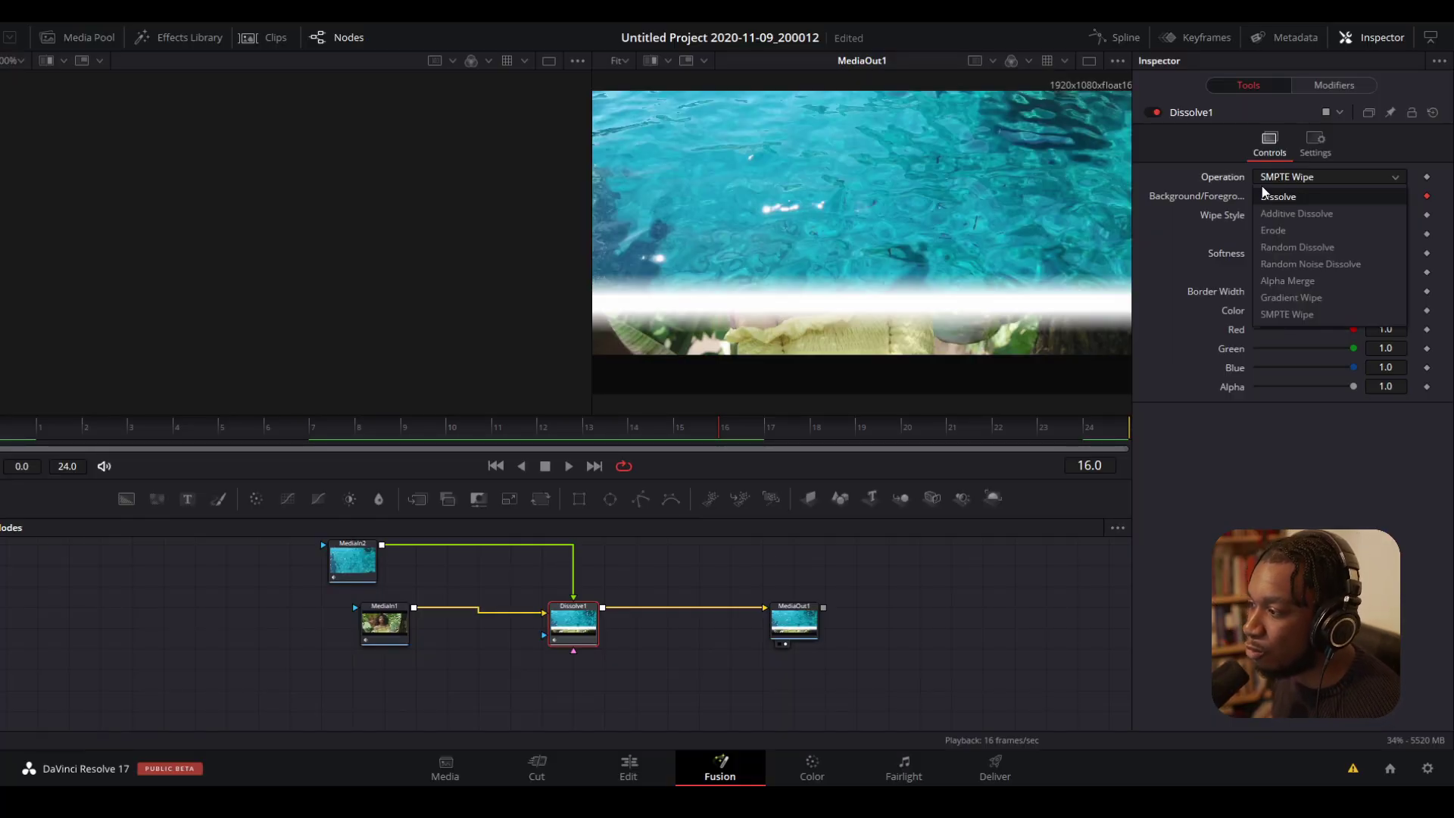
pyautogui.click(1283, 297)
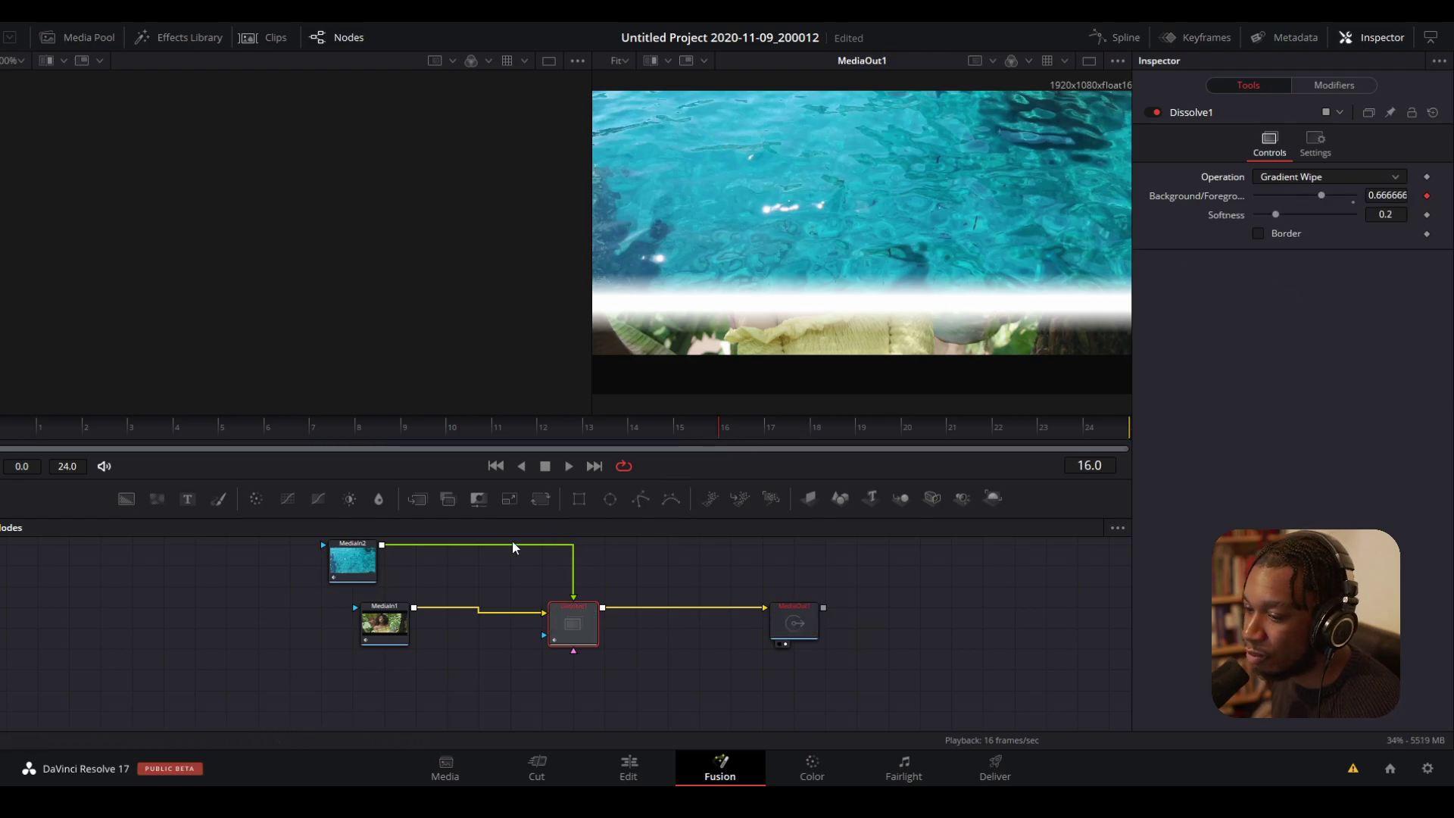
pyautogui.press('space')
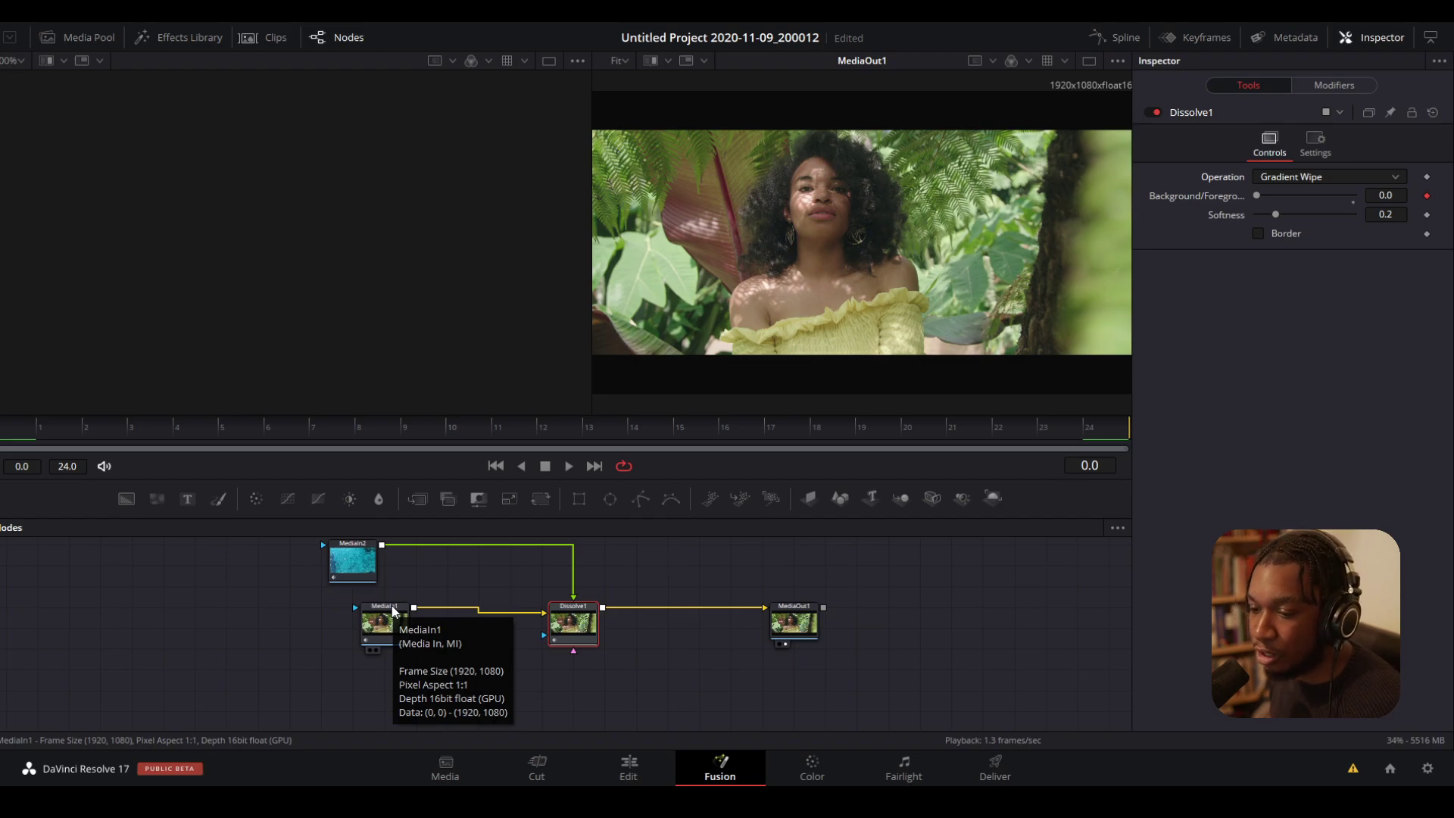
# - Add Quick Smoke.mov from the Media Pool to the node graph and preview the smoke clip
pyautogui.click(79, 36)
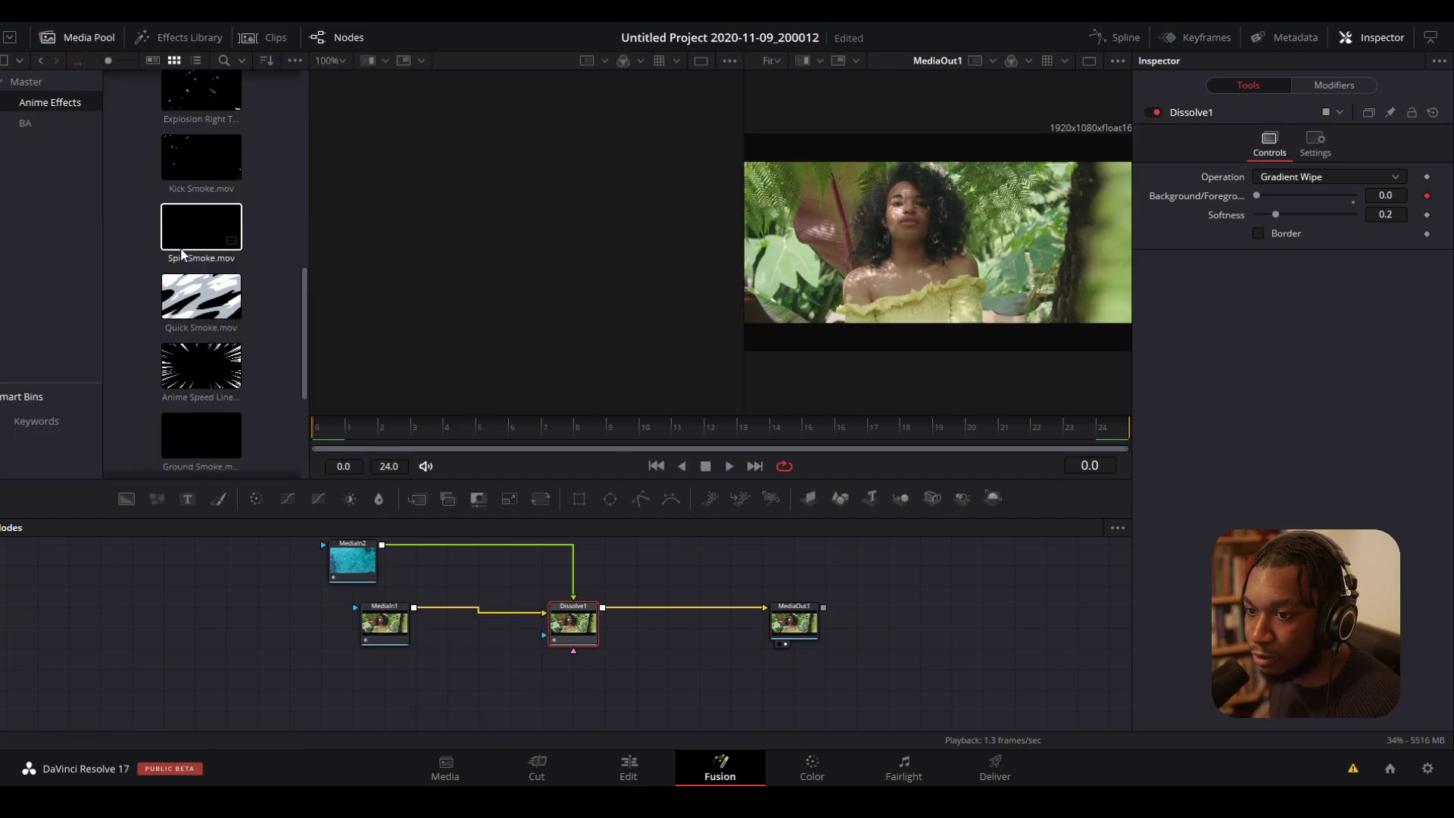
pyautogui.moveTo(185, 300); pyautogui.dragTo(383, 688)
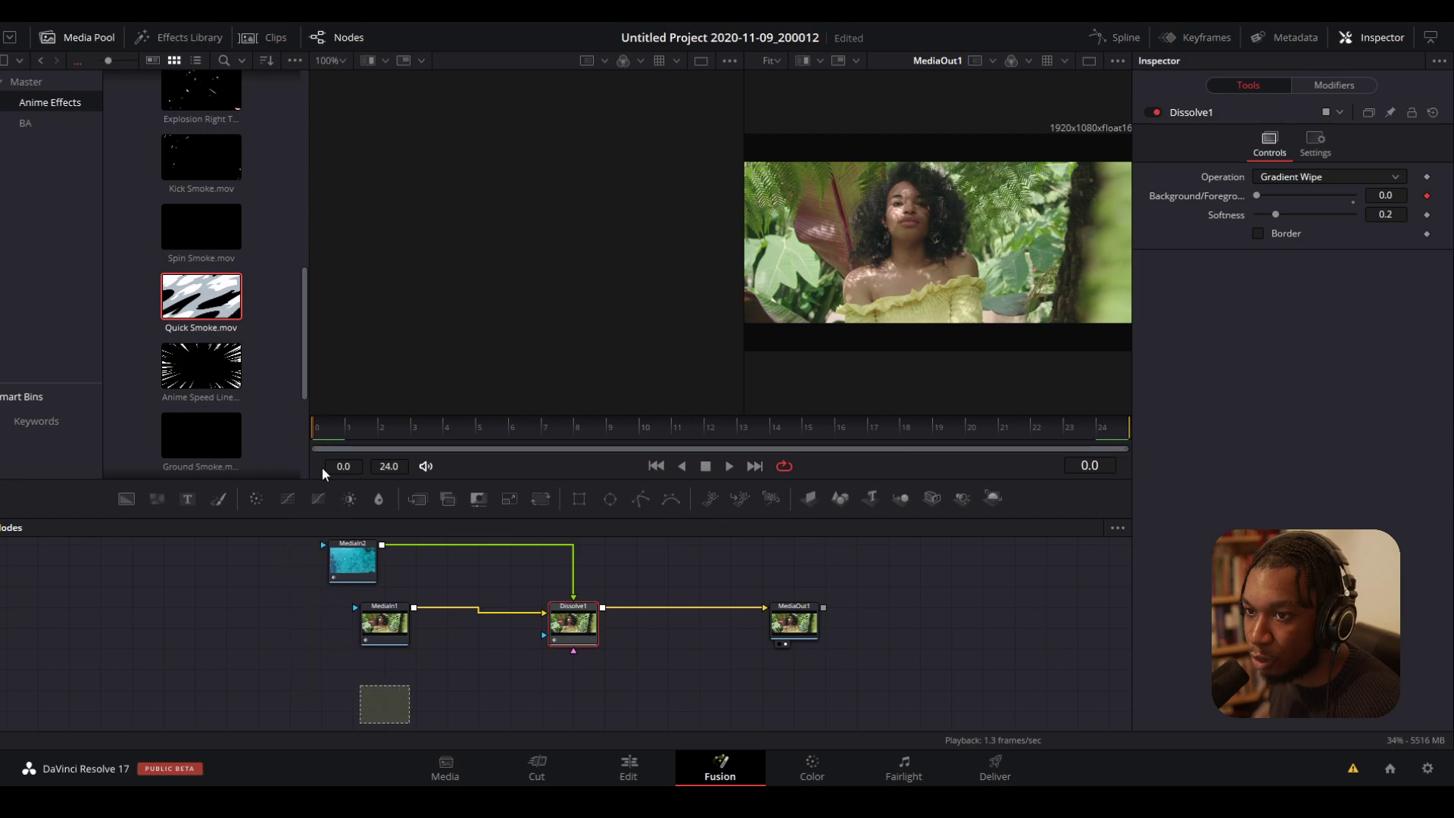
pyautogui.click(74, 42)
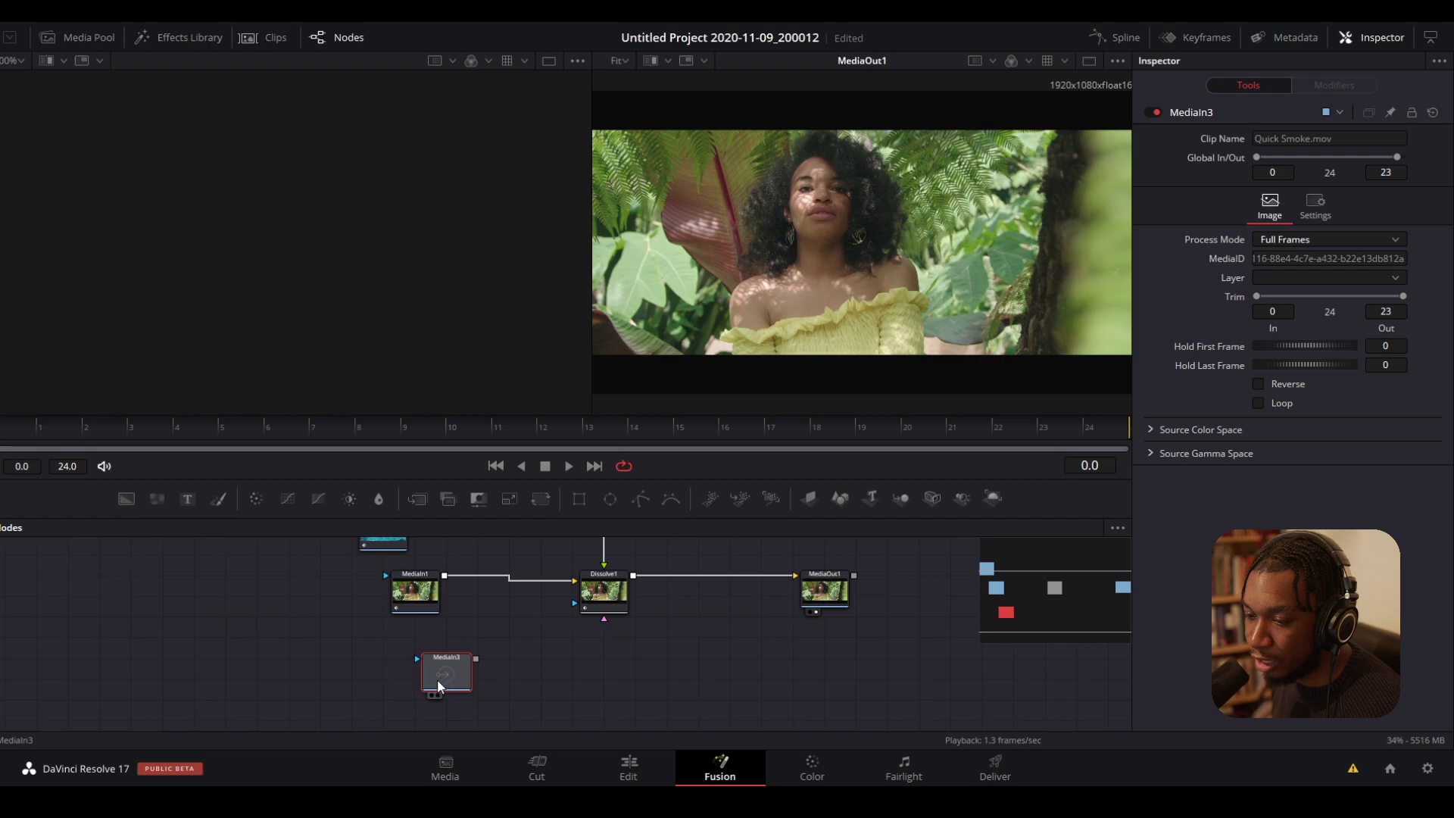
pyautogui.moveTo(438, 687); pyautogui.dragTo(282, 318)
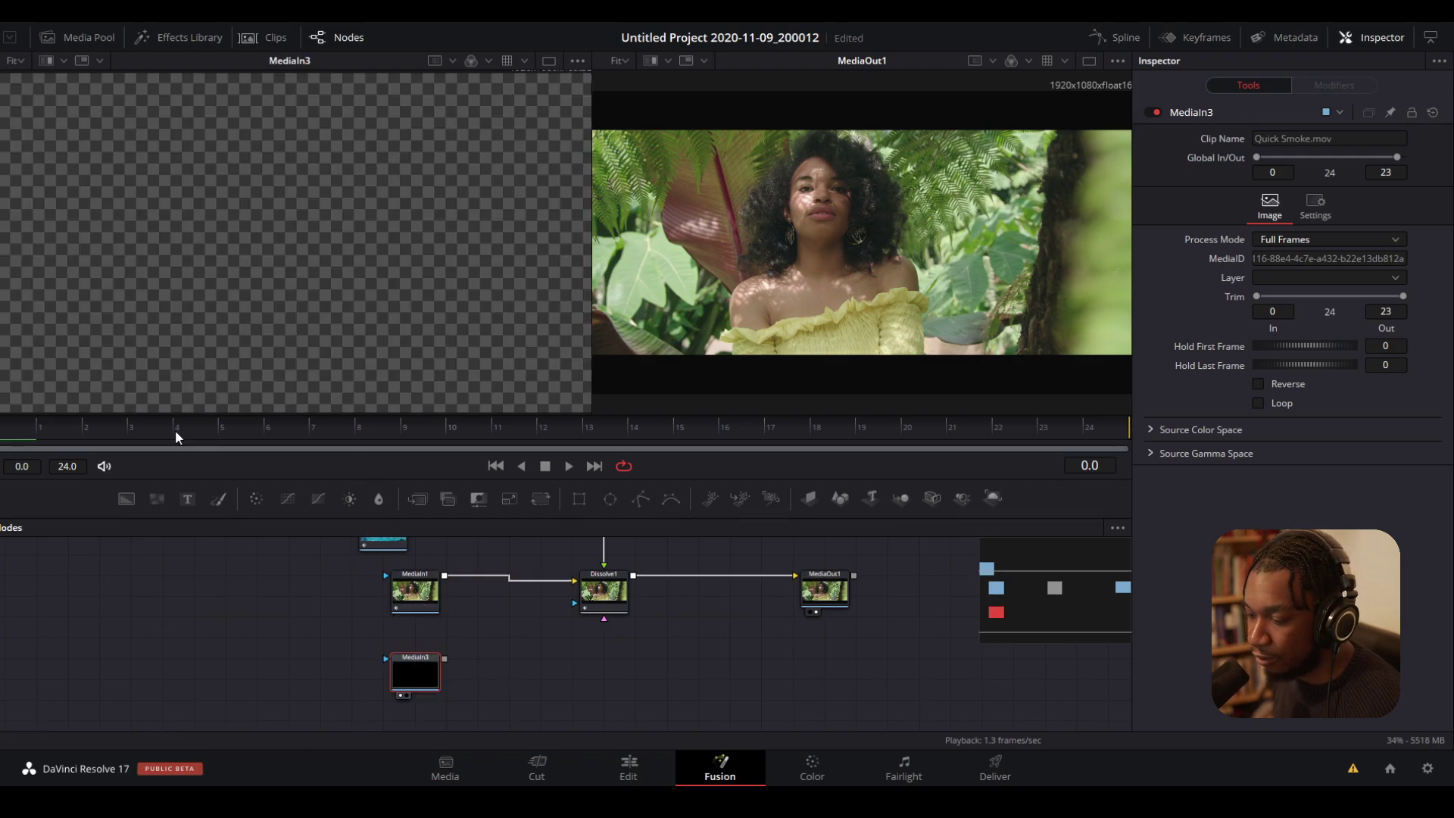
pyautogui.press('space')
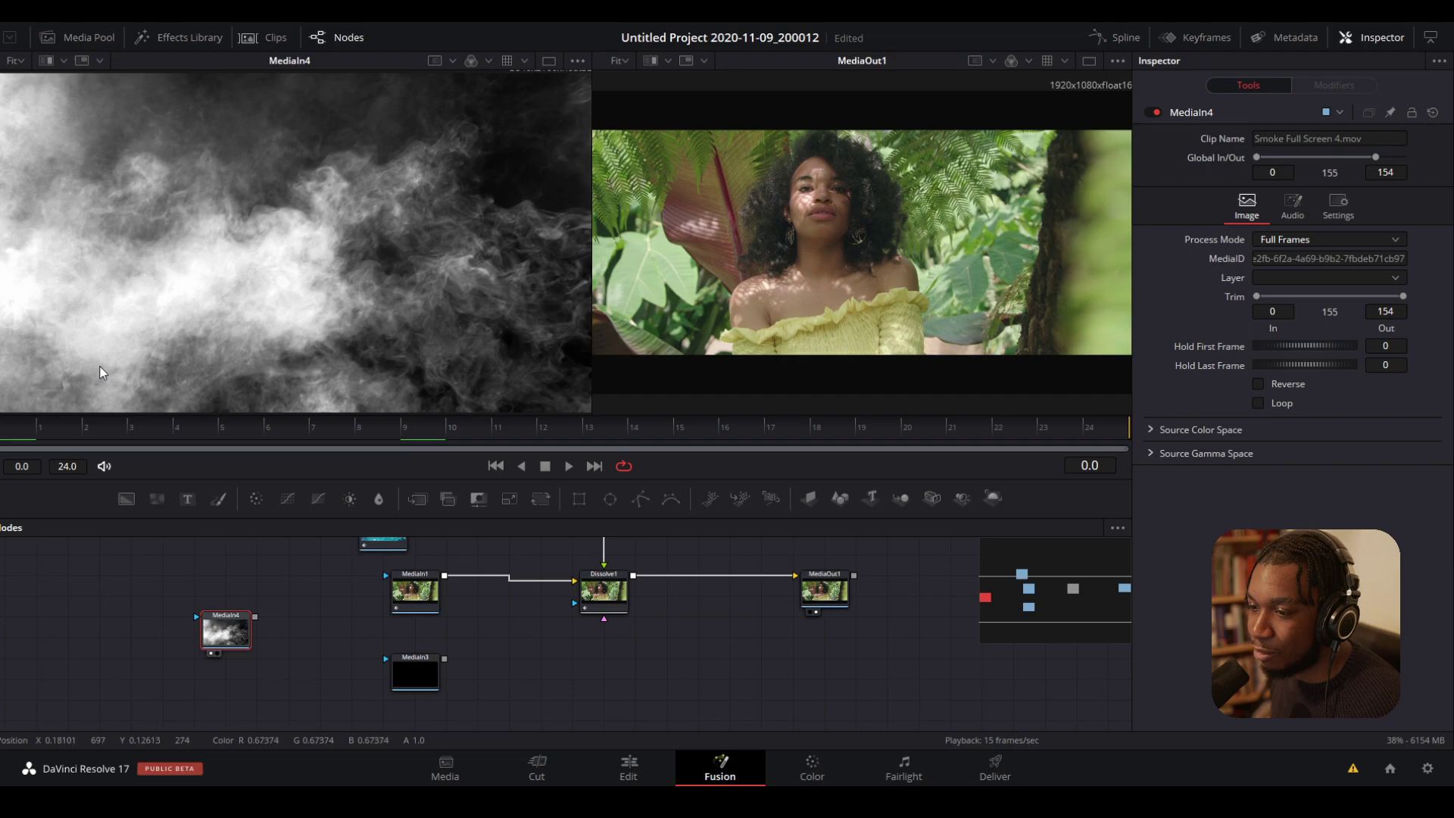
pyautogui.press('space')
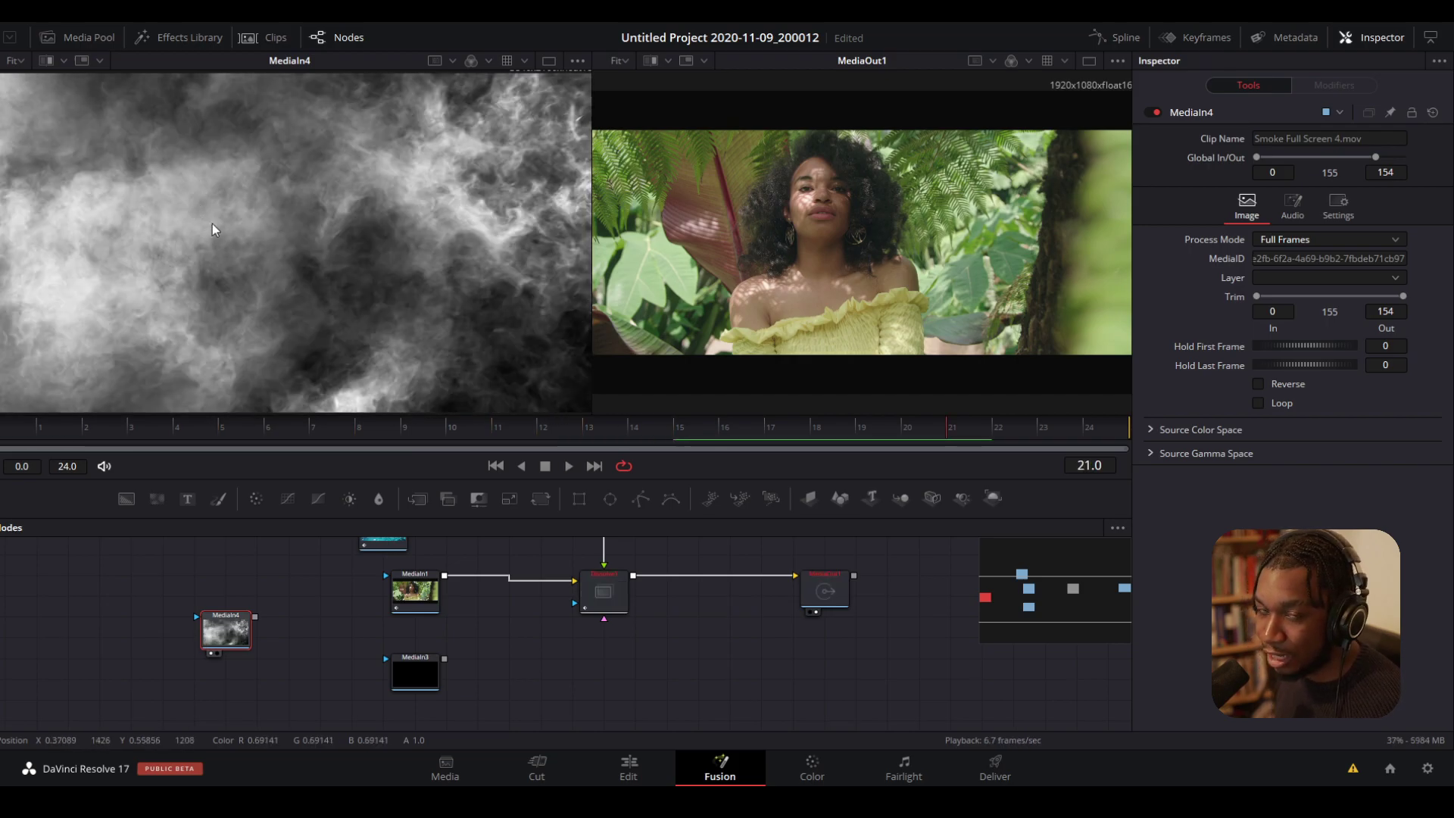
pyautogui.press('Delete')
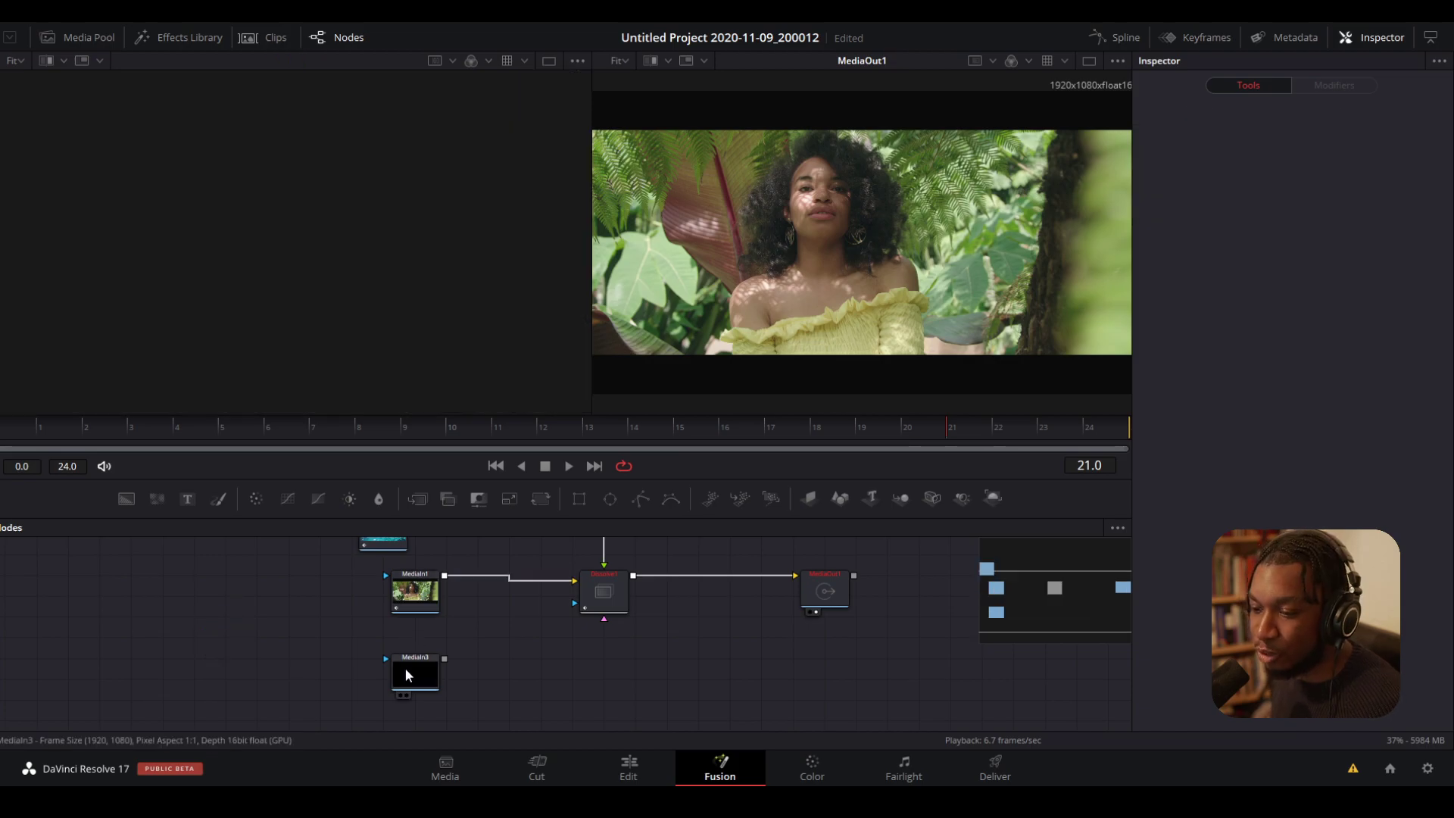
# - Connect the Quick Smoke node to Dissolve1's gradient input and play the smoke wipe
pyautogui.moveTo(406, 668); pyautogui.dragTo(296, 411)
pyautogui.moveTo(434, 665); pyautogui.dragTo(339, 665)
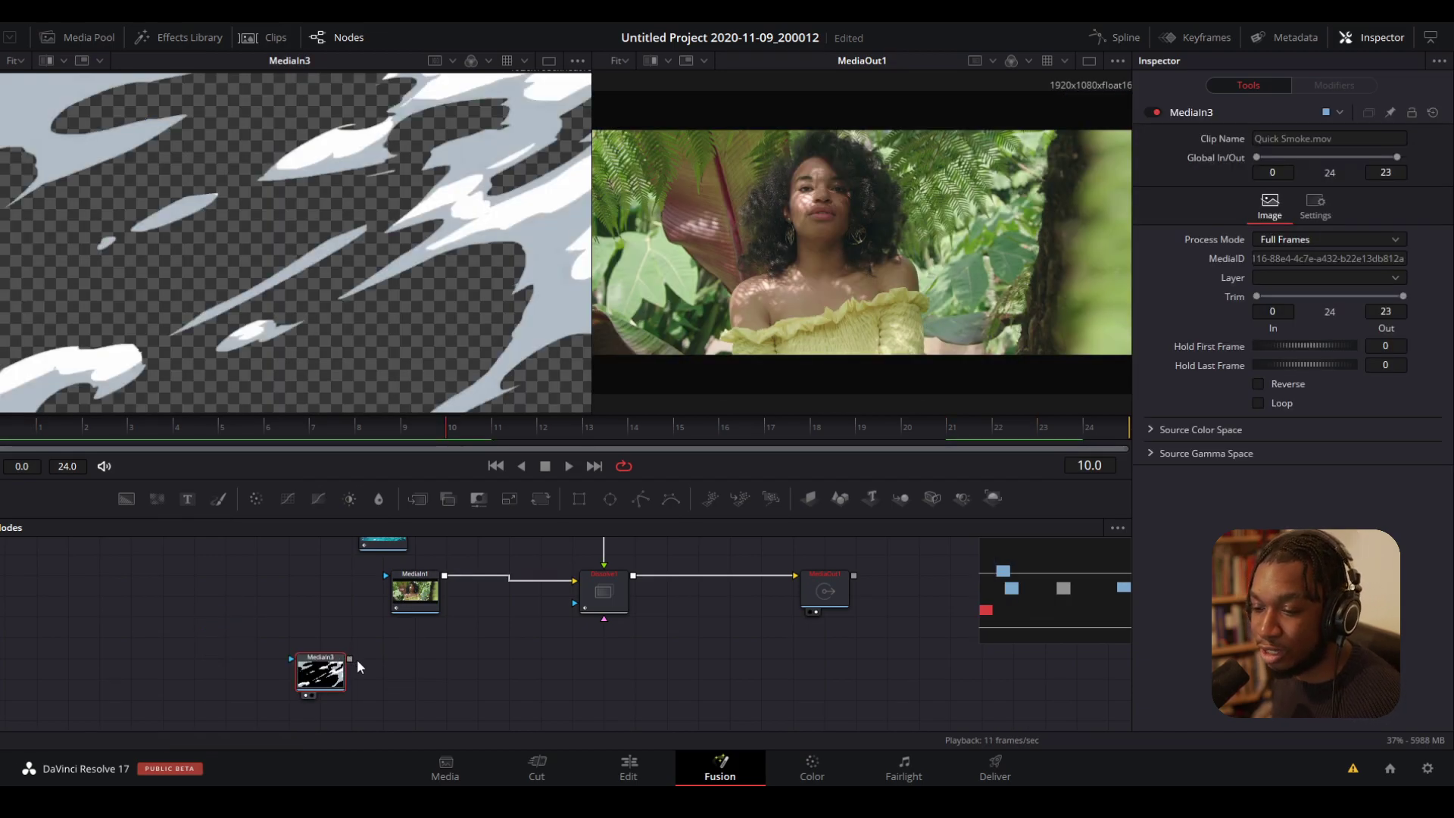
pyautogui.moveTo(349, 658); pyautogui.dragTo(595, 593)
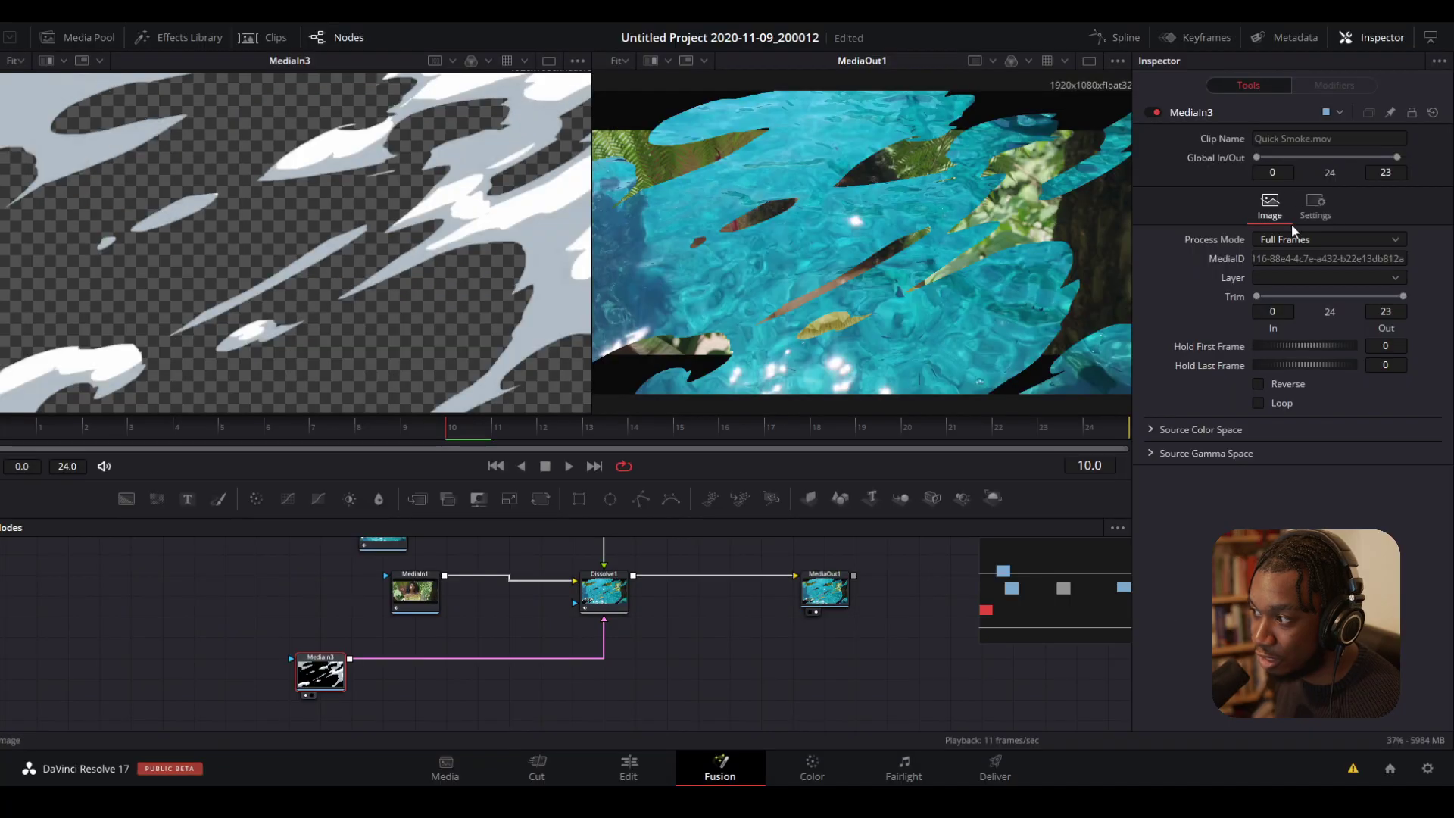
pyautogui.click(657, 535)
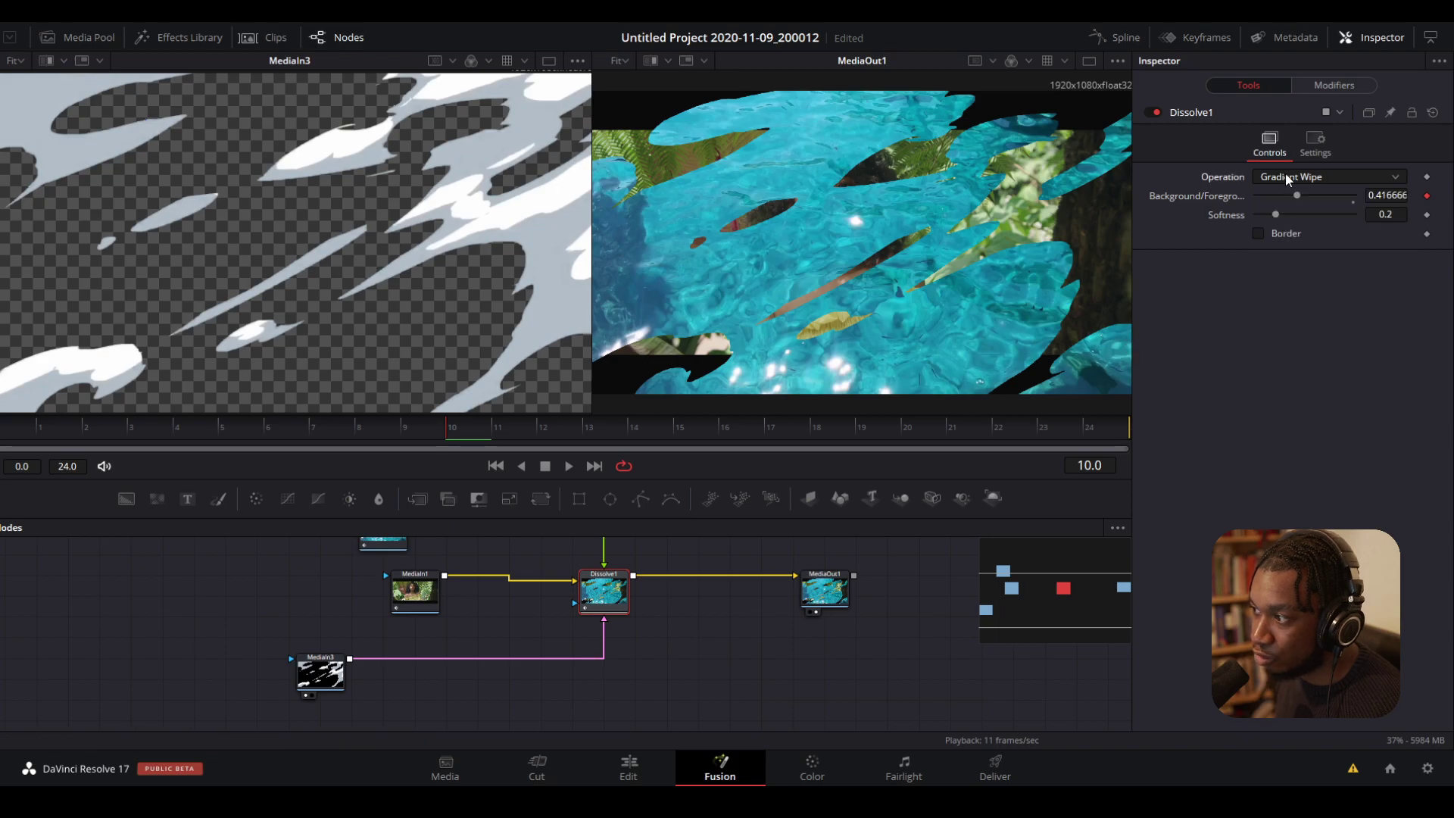
pyautogui.press('space')
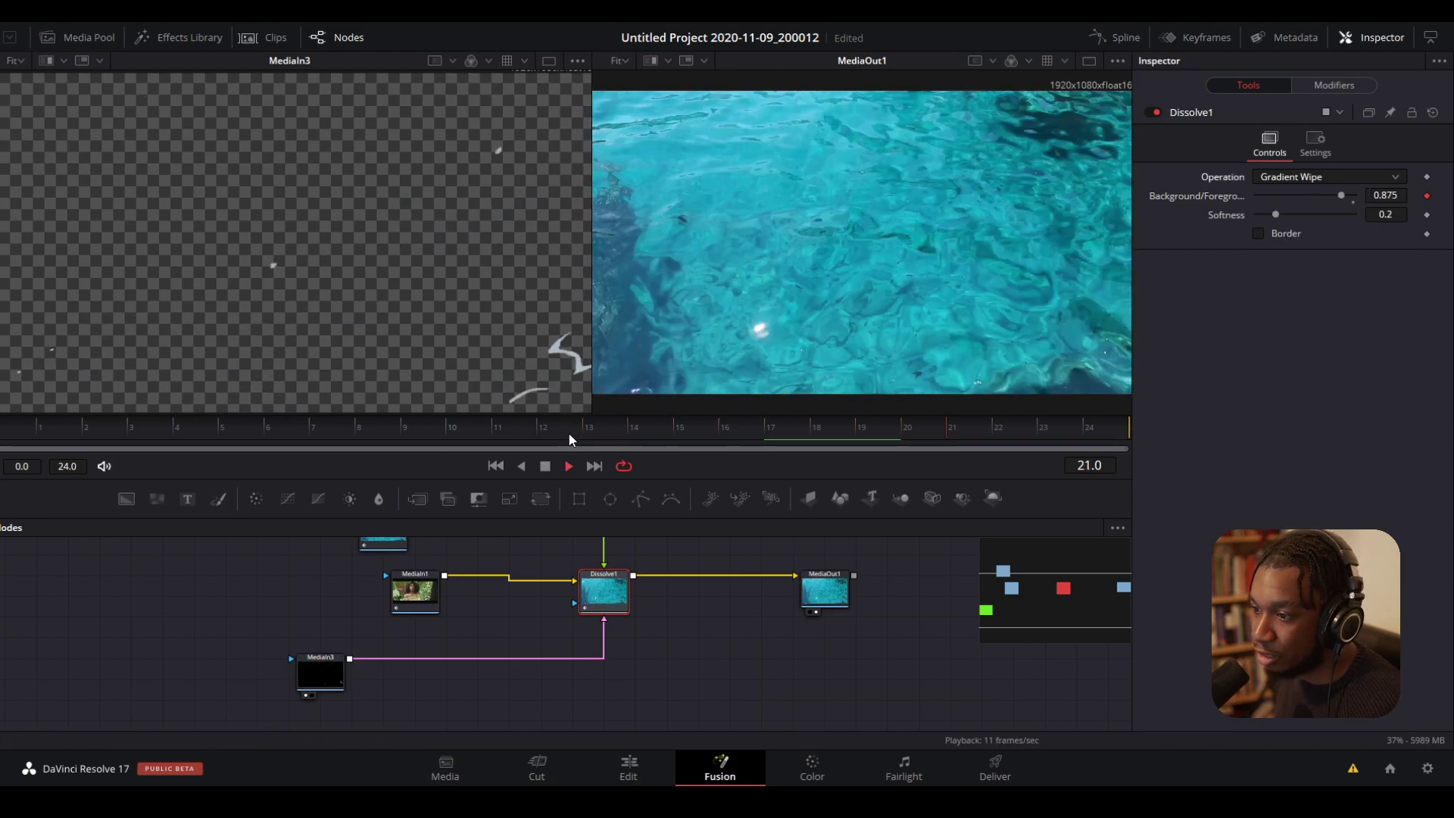
pyautogui.press('space')
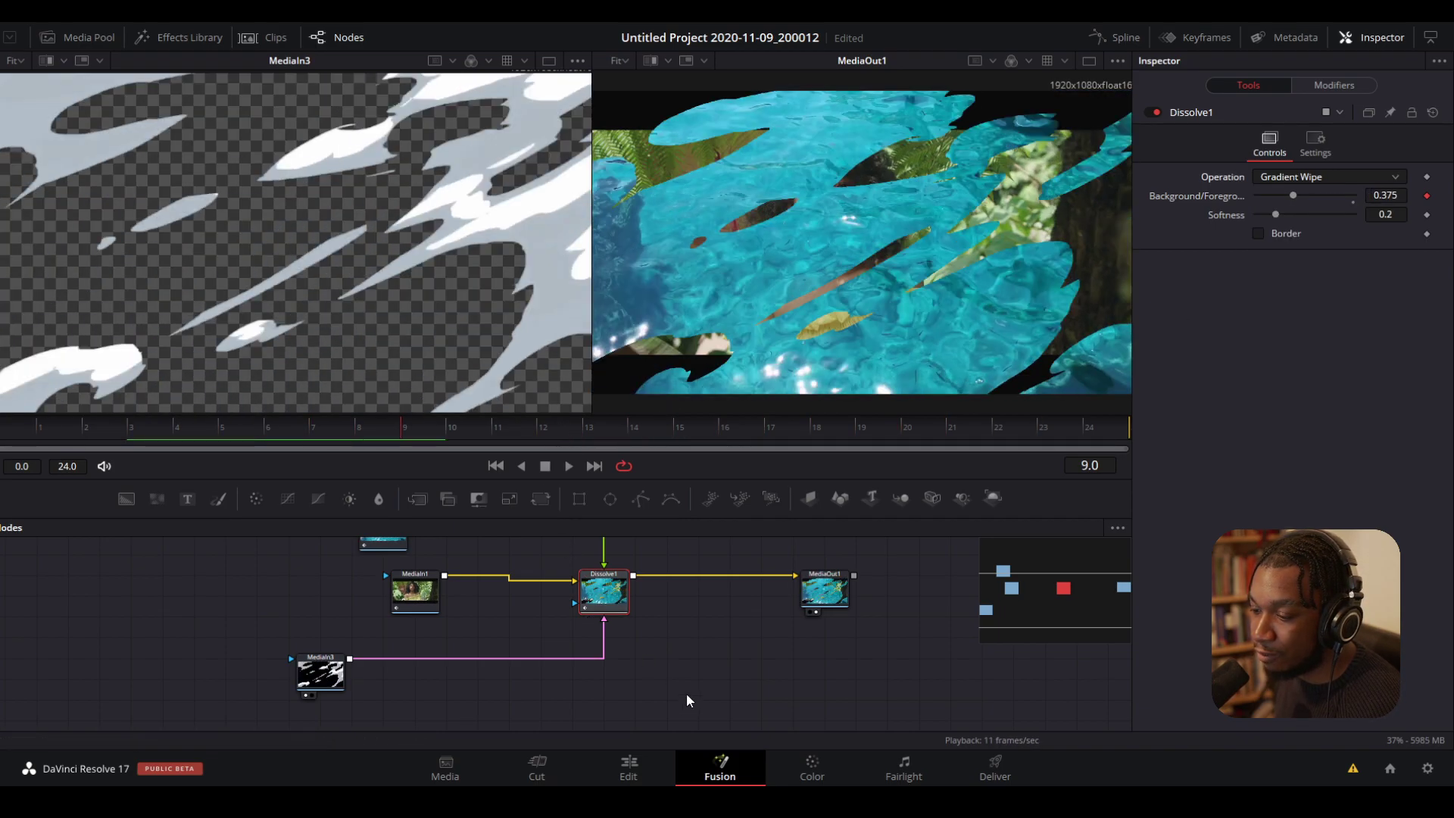
pyautogui.click(628, 766)
pyautogui.moveTo(697, 470); pyautogui.dragTo(689, 471)
pyautogui.press('space')
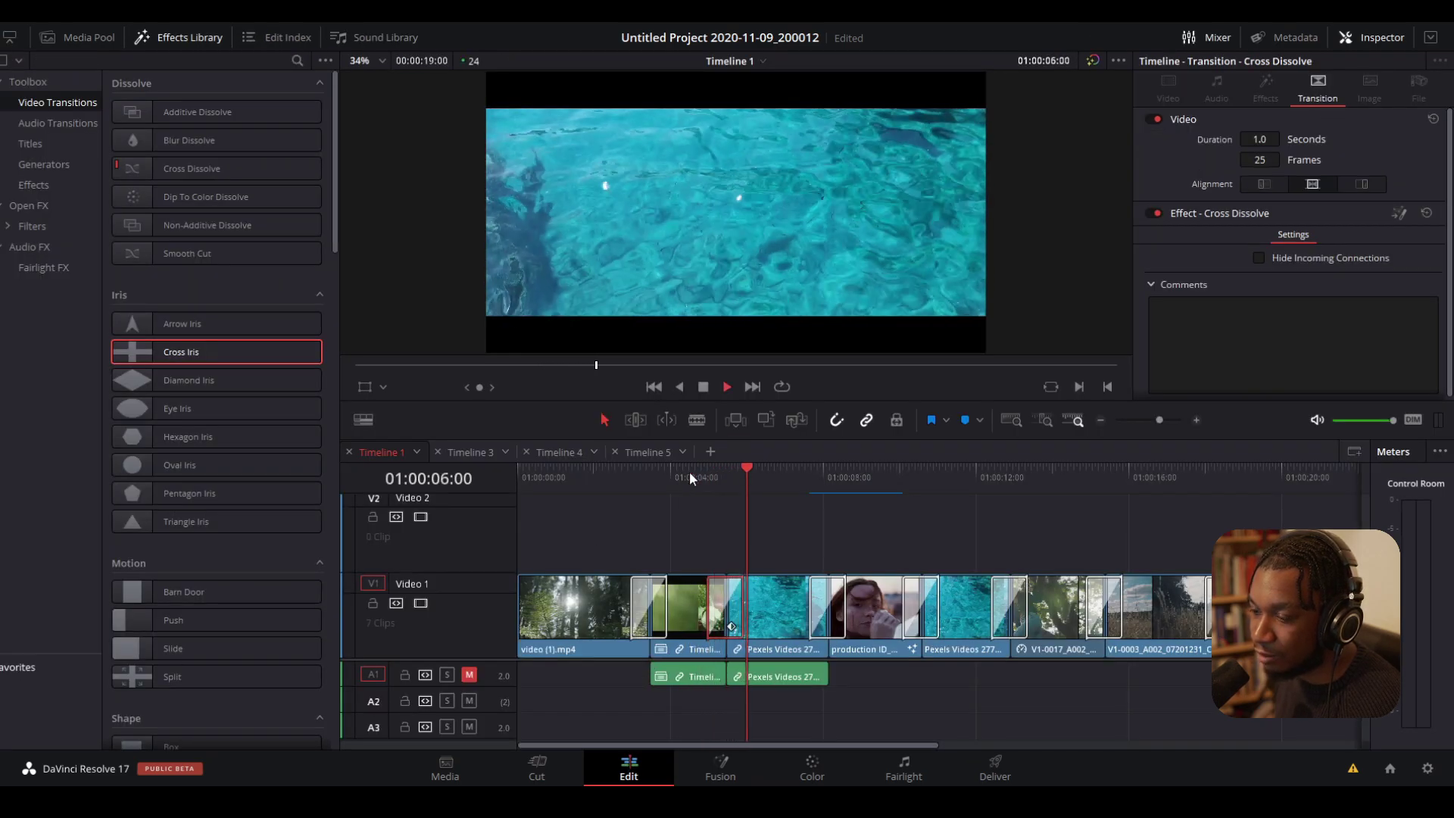
pyautogui.press('space')
pyautogui.click(705, 477)
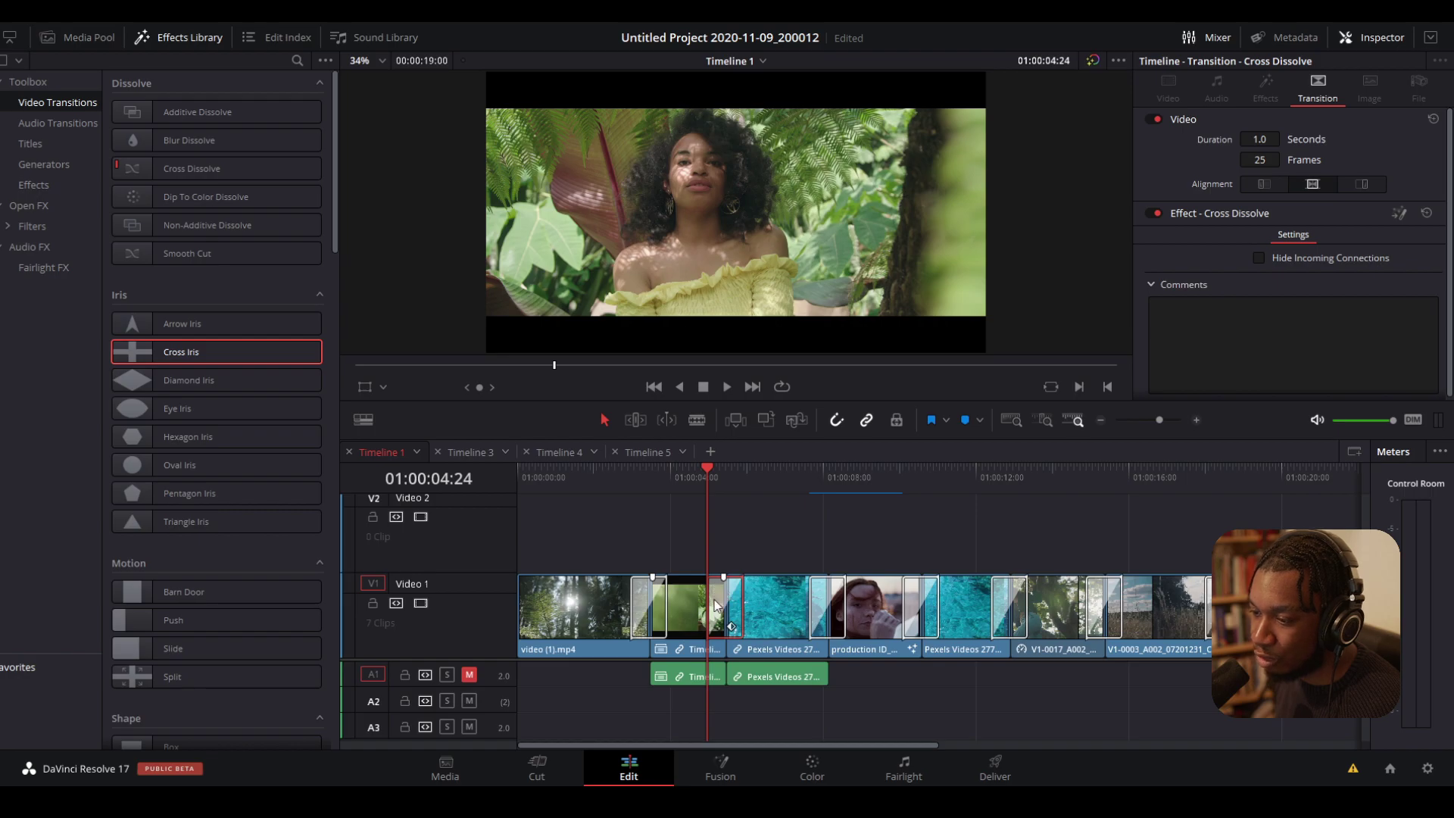
pyautogui.rightClick(722, 607)
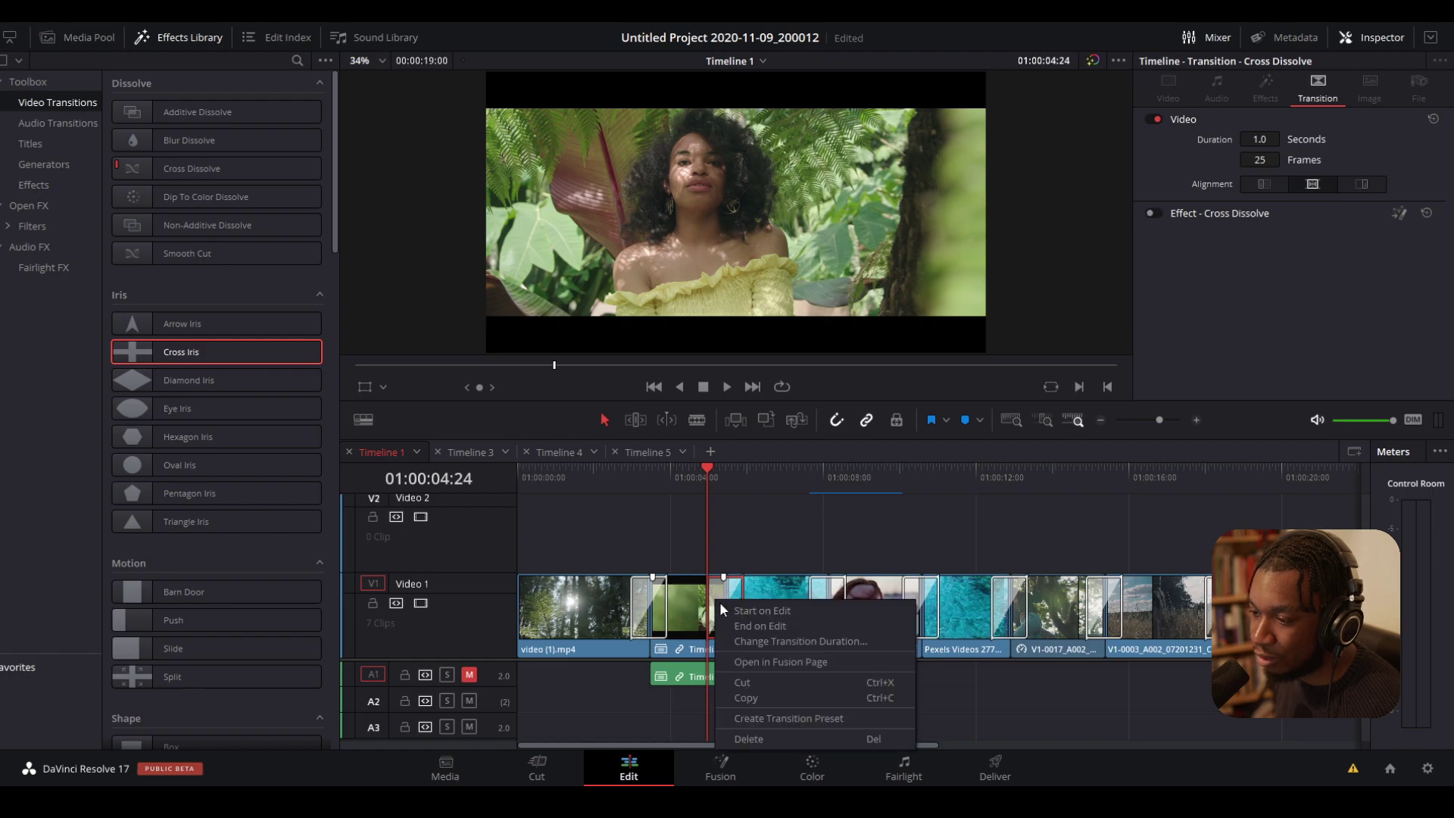
pyautogui.click(762, 660)
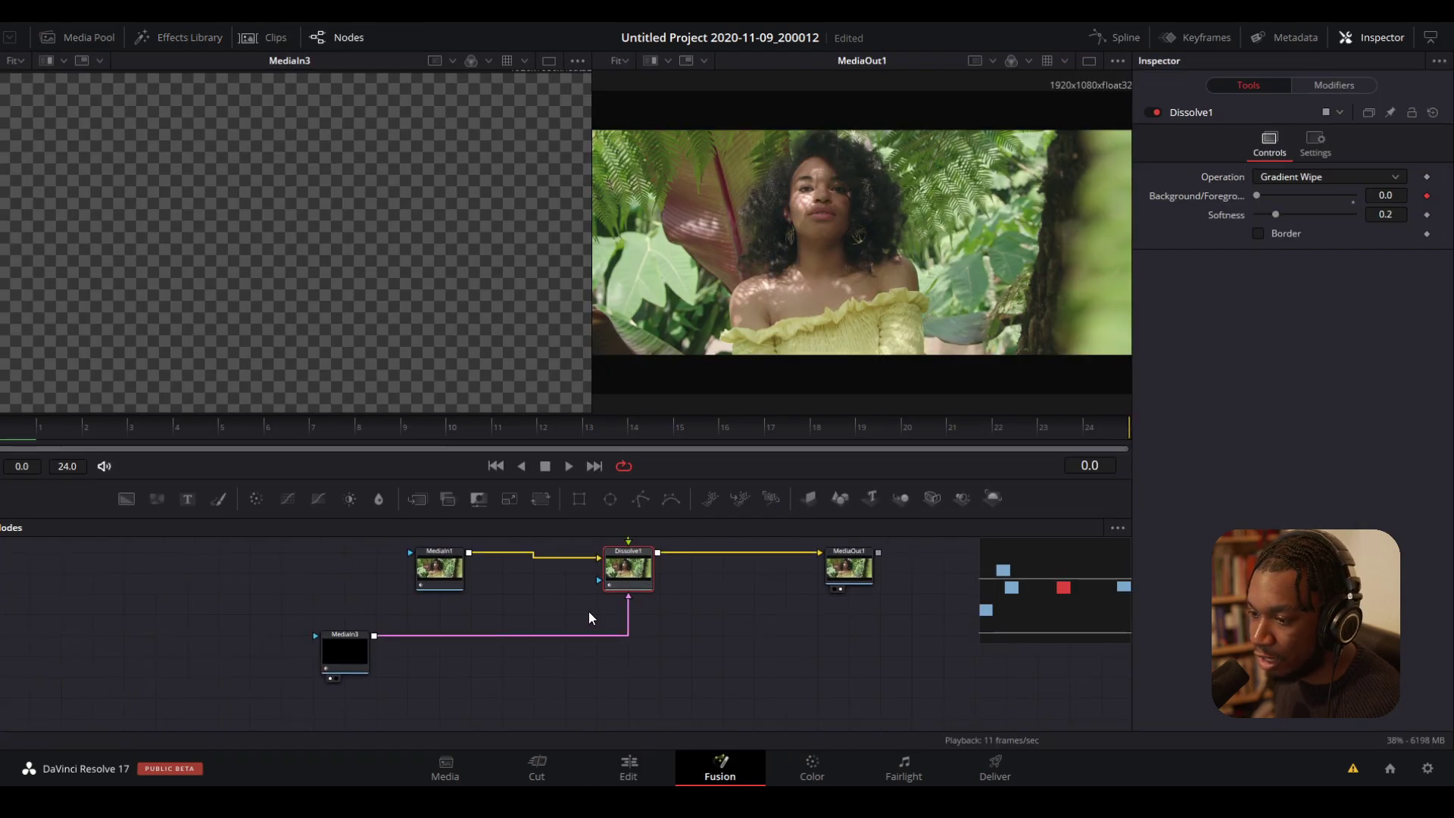
pyautogui.press('space')
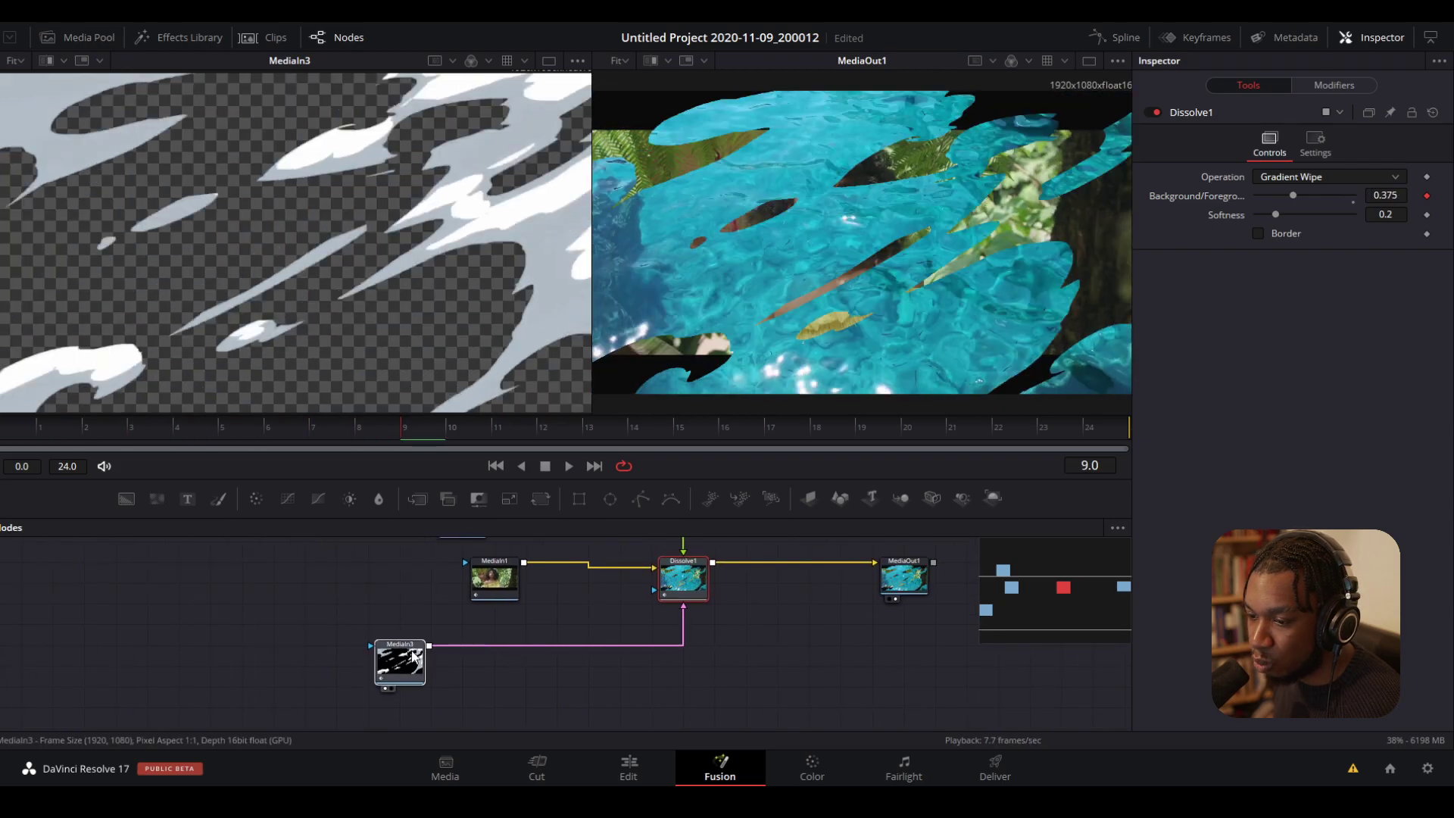
pyautogui.moveTo(413, 657); pyautogui.dragTo(407, 680)
# - Add a Color Corrector after Quick Smoke with Saturation 0 and Gain raised to about 1.7
pyautogui.hotkey('shift', 'space')
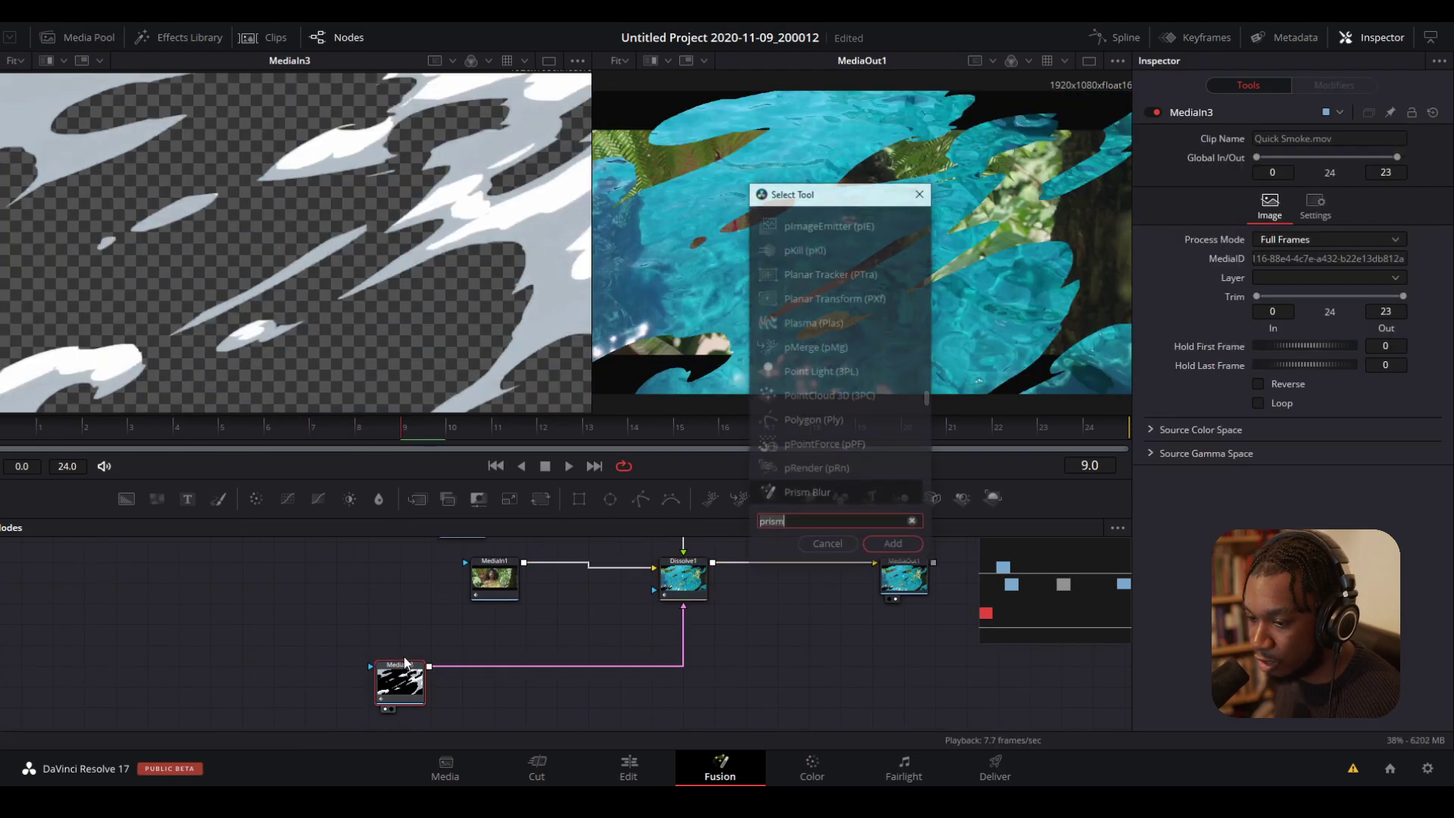
pyautogui.write('cc')
pyautogui.press('Return')
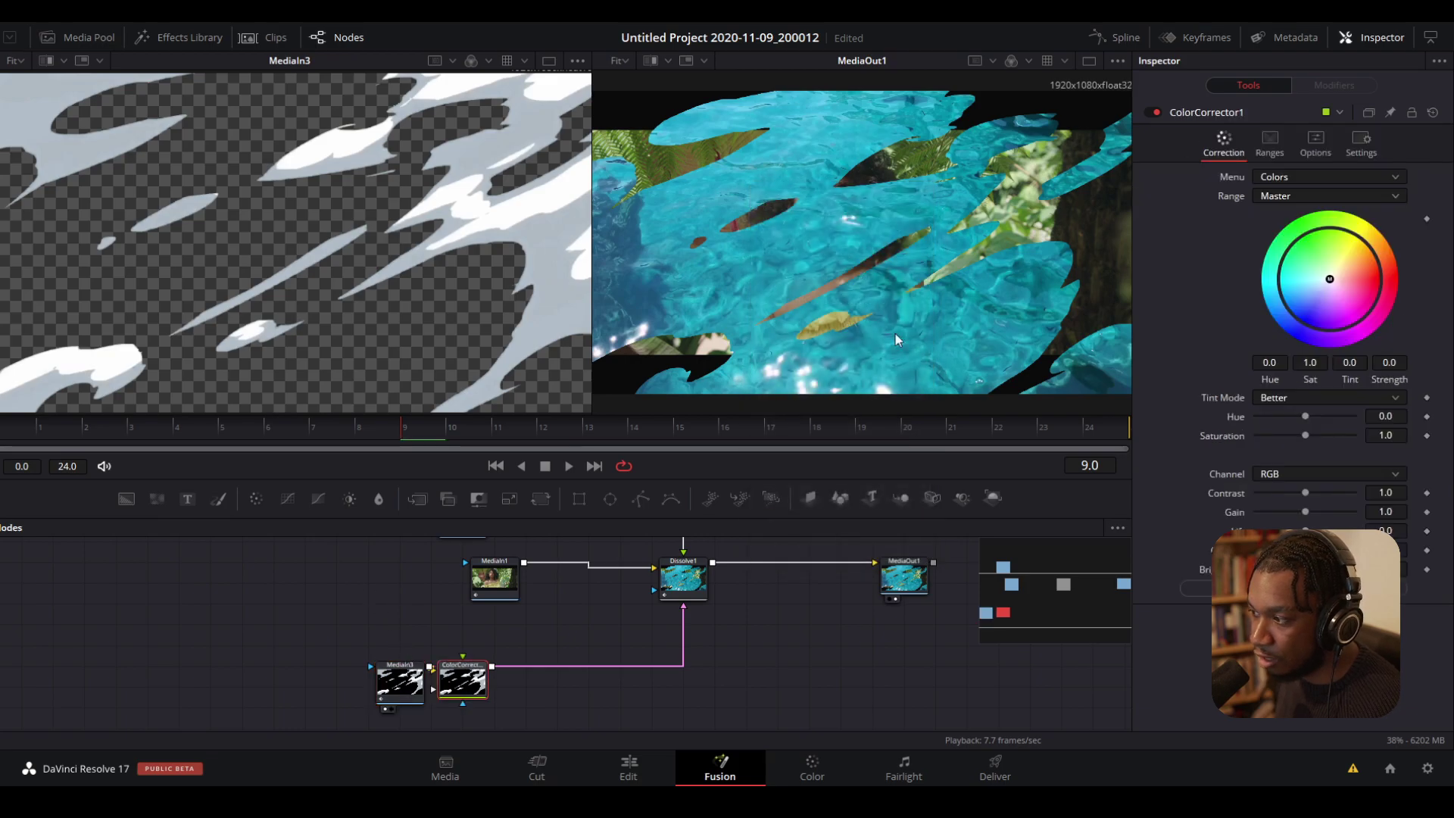
pyautogui.moveTo(1306, 435); pyautogui.dragTo(1092, 441)
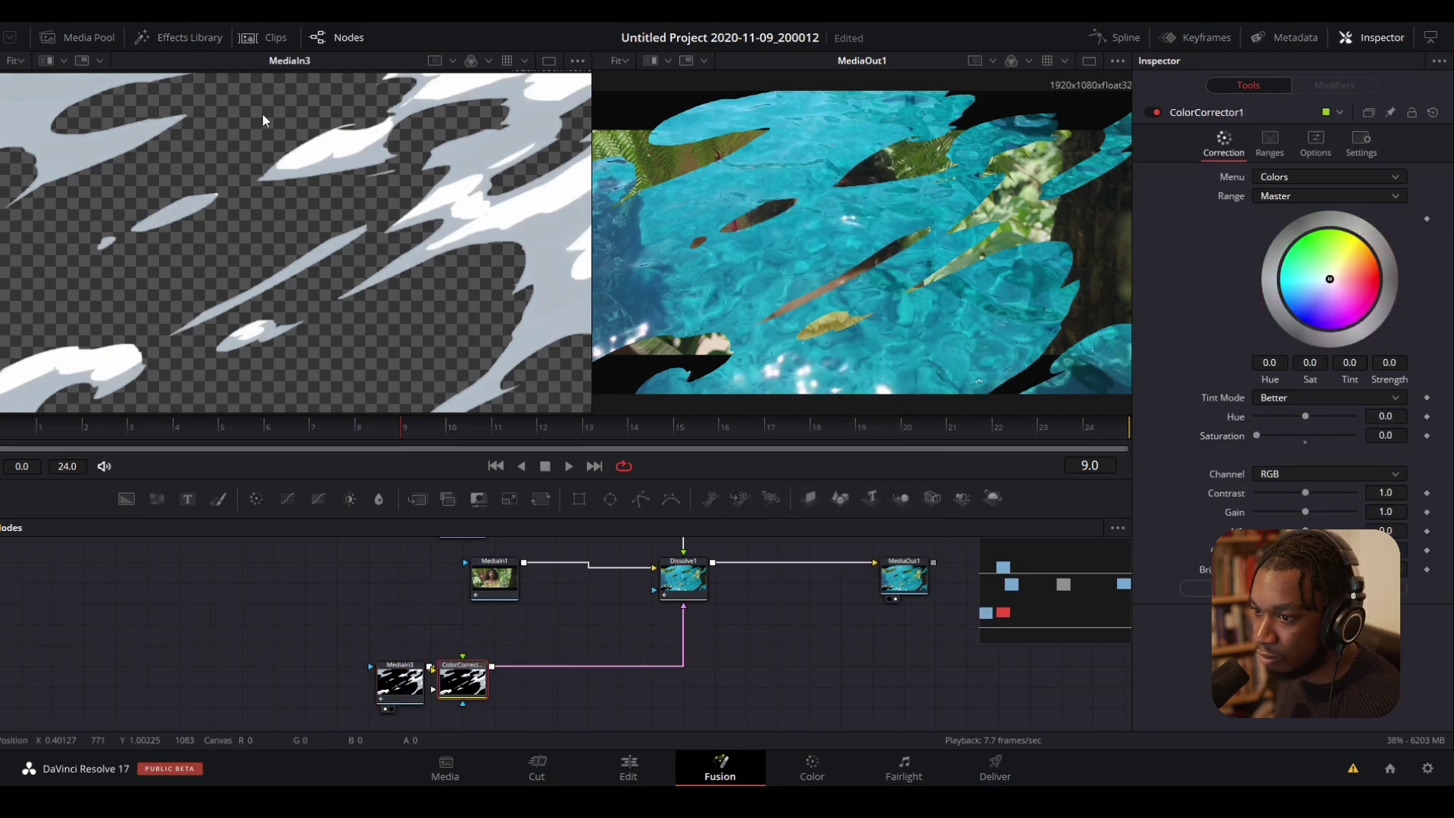
pyautogui.press('1')
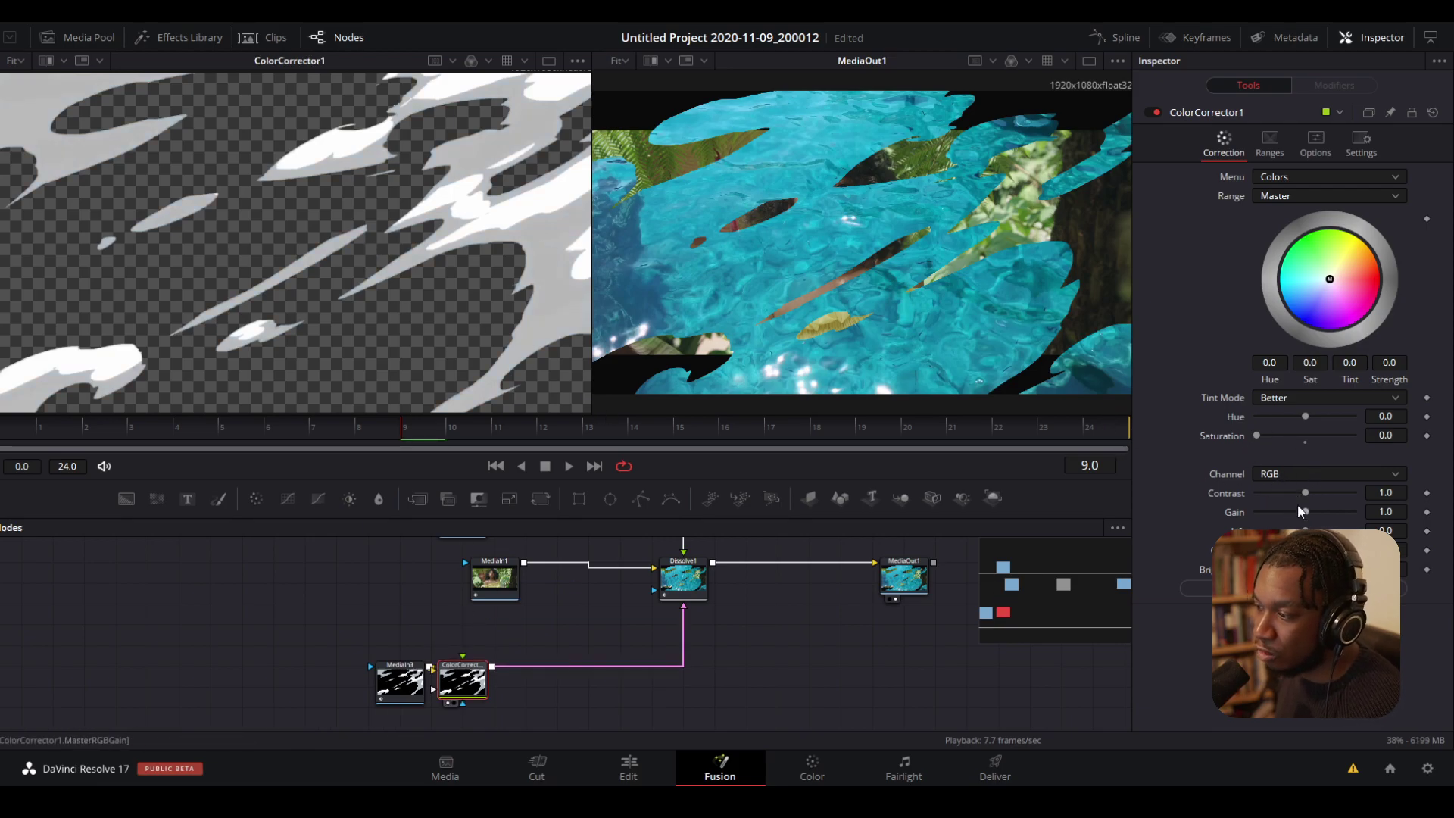
pyautogui.moveTo(1305, 530)
pyautogui.mouseDown()
pyautogui.moveTo(1321, 530)
pyautogui.moveTo(1315, 515)
pyautogui.mouseUp()
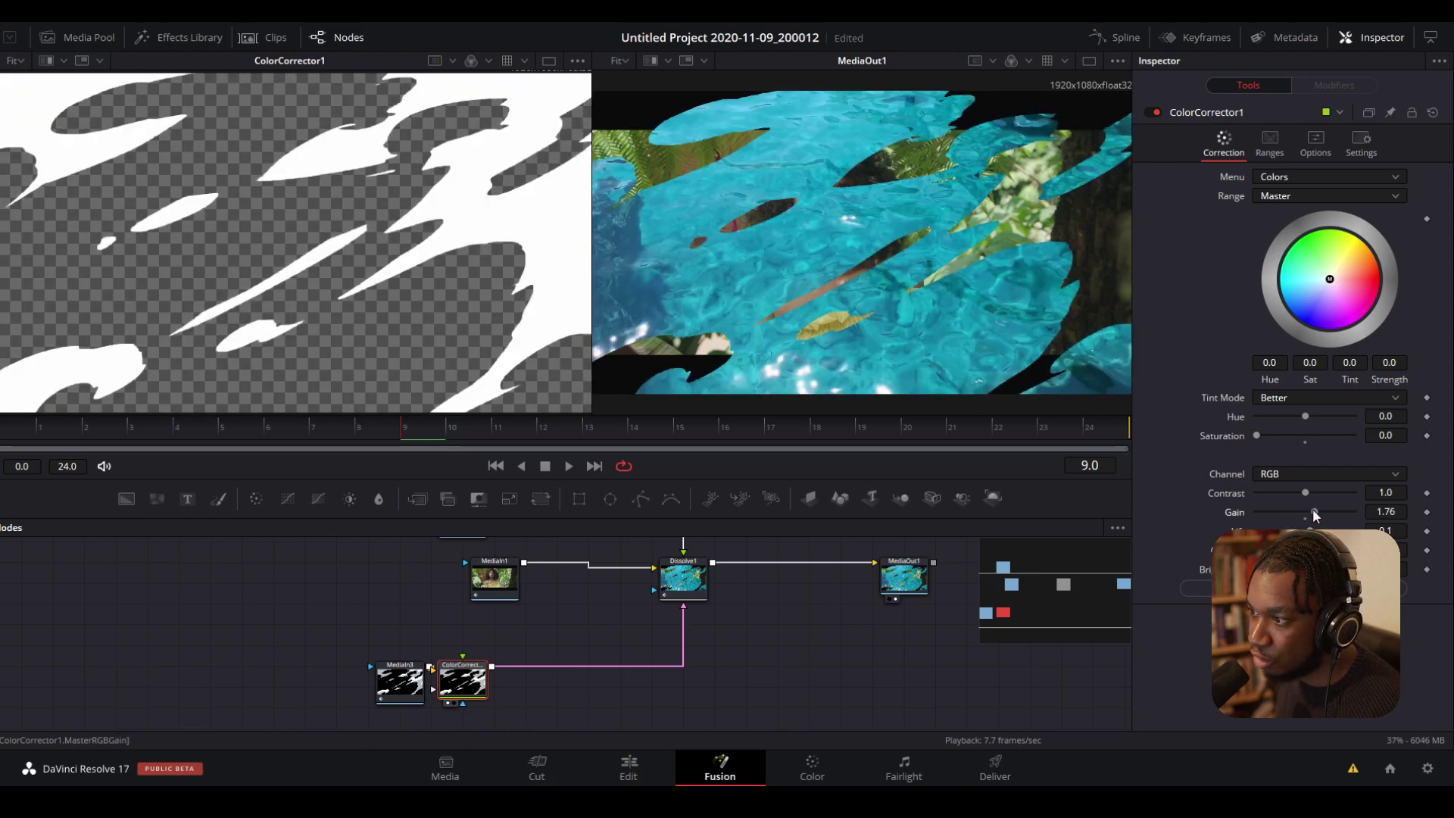
pyautogui.moveTo(391, 422); pyautogui.dragTo(306, 416)
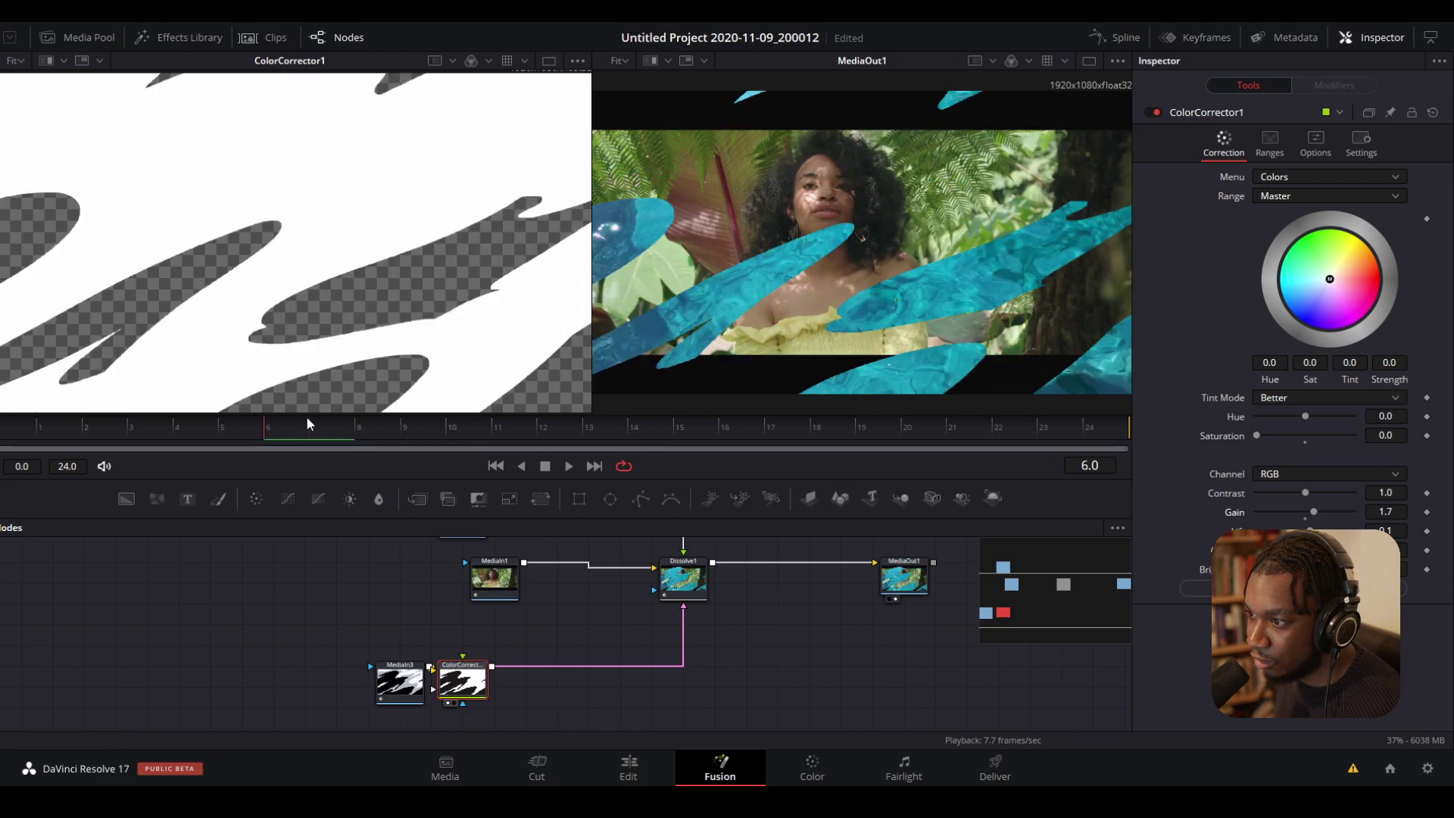
pyautogui.moveTo(400, 682); pyautogui.dragTo(336, 682)
pyautogui.click(464, 684)
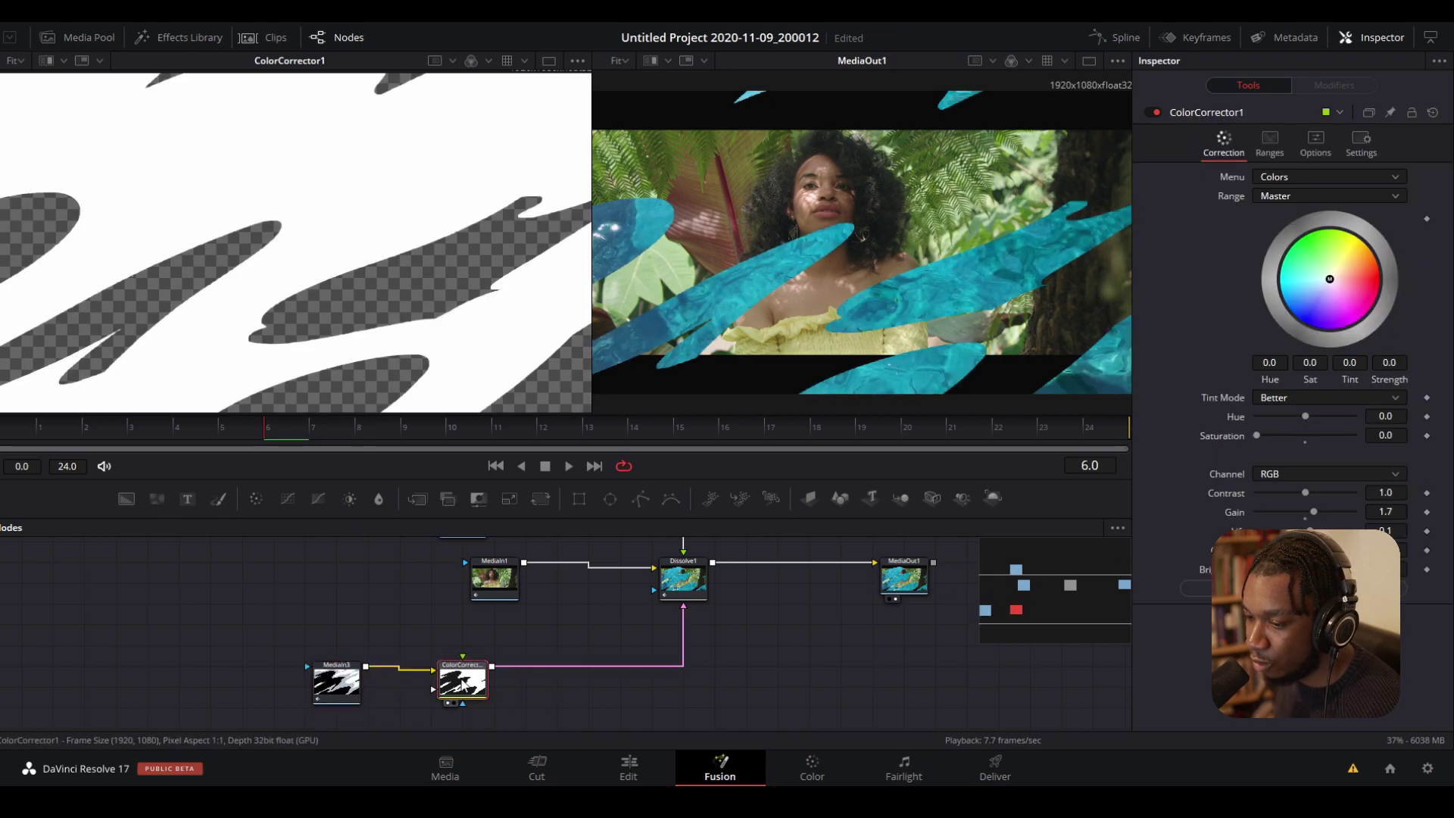
# - Add a Directional Blur after ColorCorrector1 with strength 0.449 and angle 11
pyautogui.hotkey('shift', 'space')
pyautogui.write('blur')
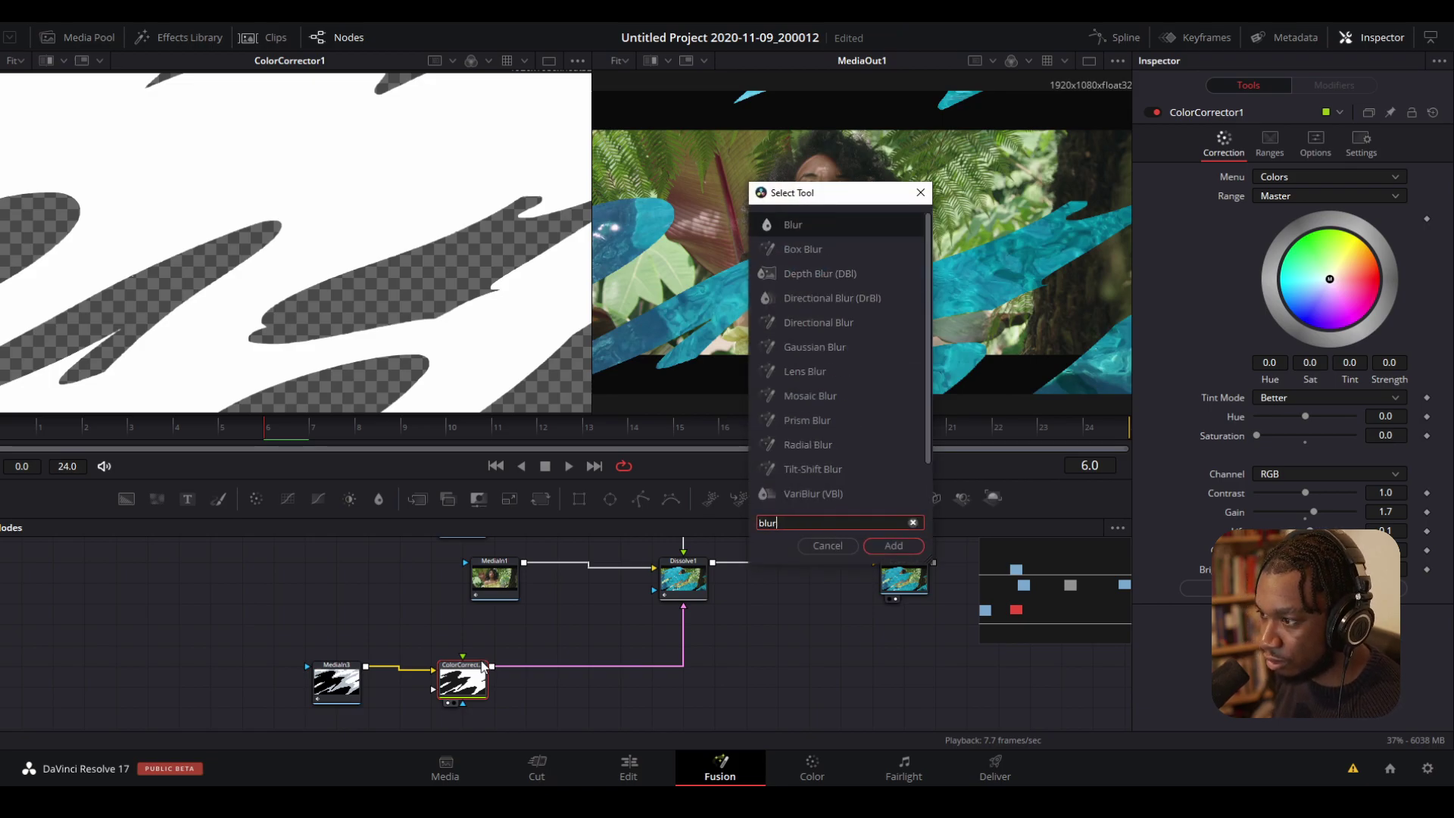
pyautogui.press('Down')
pyautogui.press('Down')
pyautogui.press('Down')
pyautogui.press('Return')
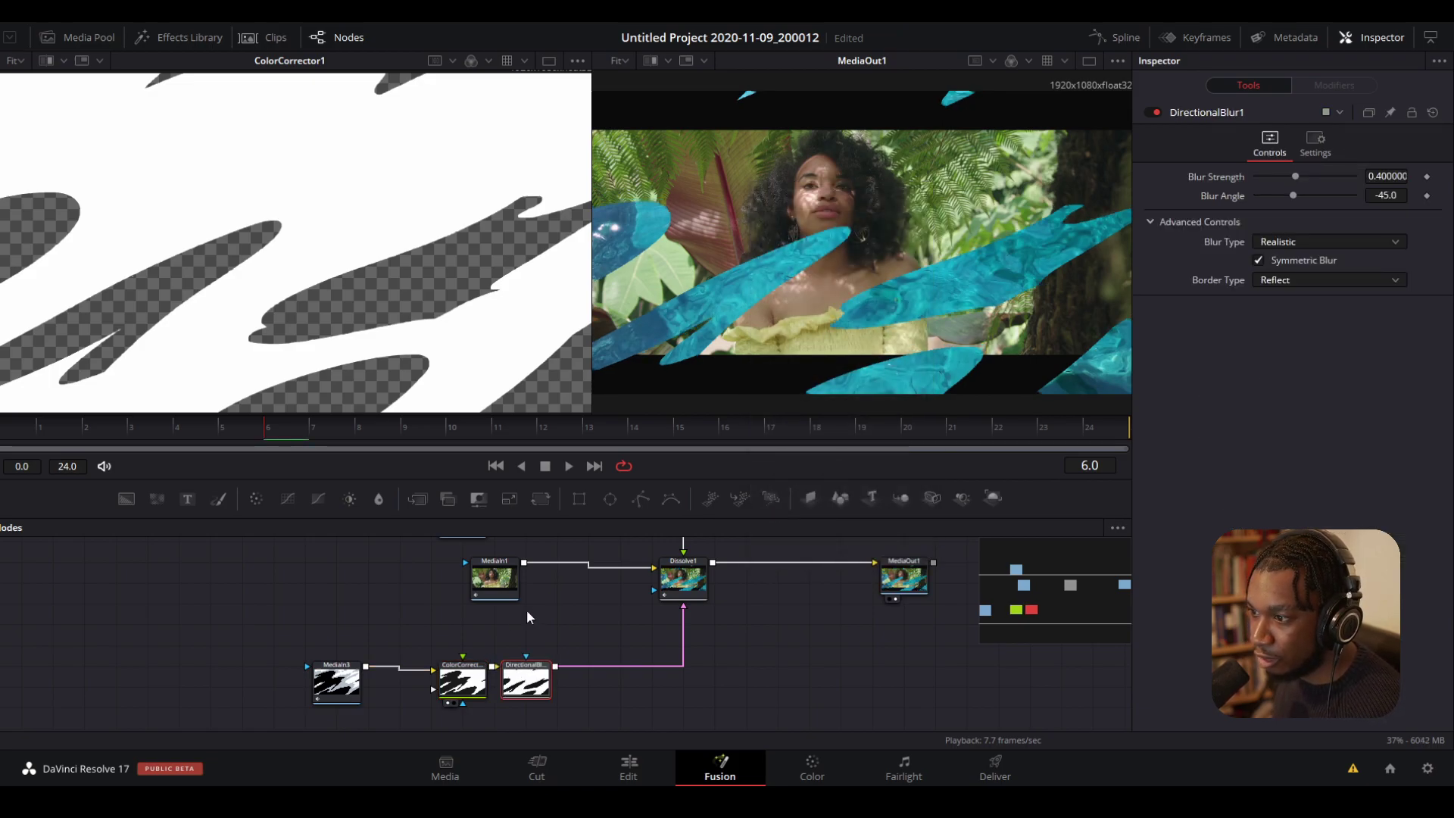
pyautogui.press('1')
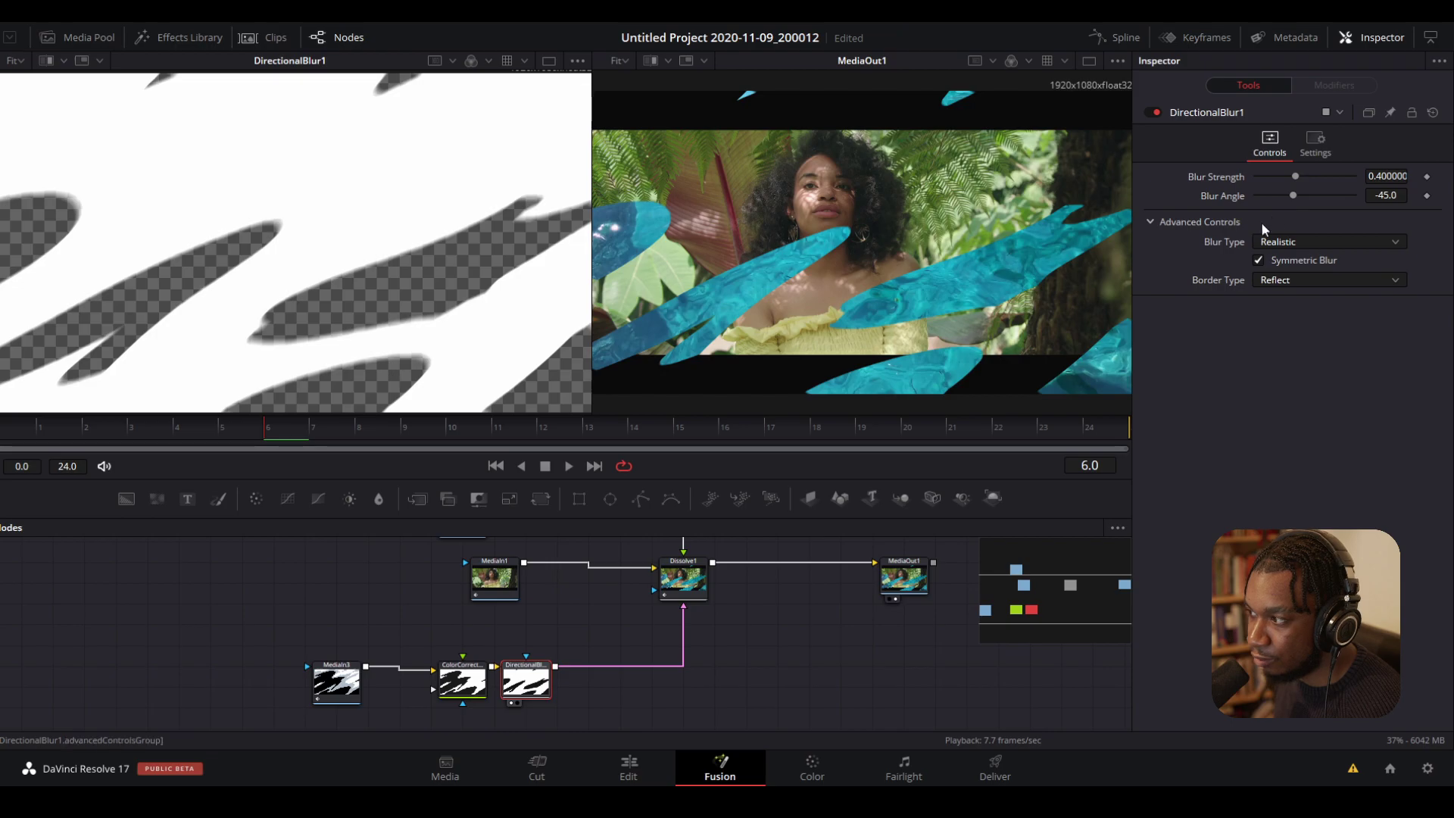
pyautogui.moveTo(1297, 174)
pyautogui.mouseDown()
pyautogui.moveTo(1316, 174)
pyautogui.moveTo(1282, 177)
pyautogui.moveTo(1315, 180)
pyautogui.moveTo(1297, 179)
pyautogui.moveTo(1311, 194)
pyautogui.mouseUp()
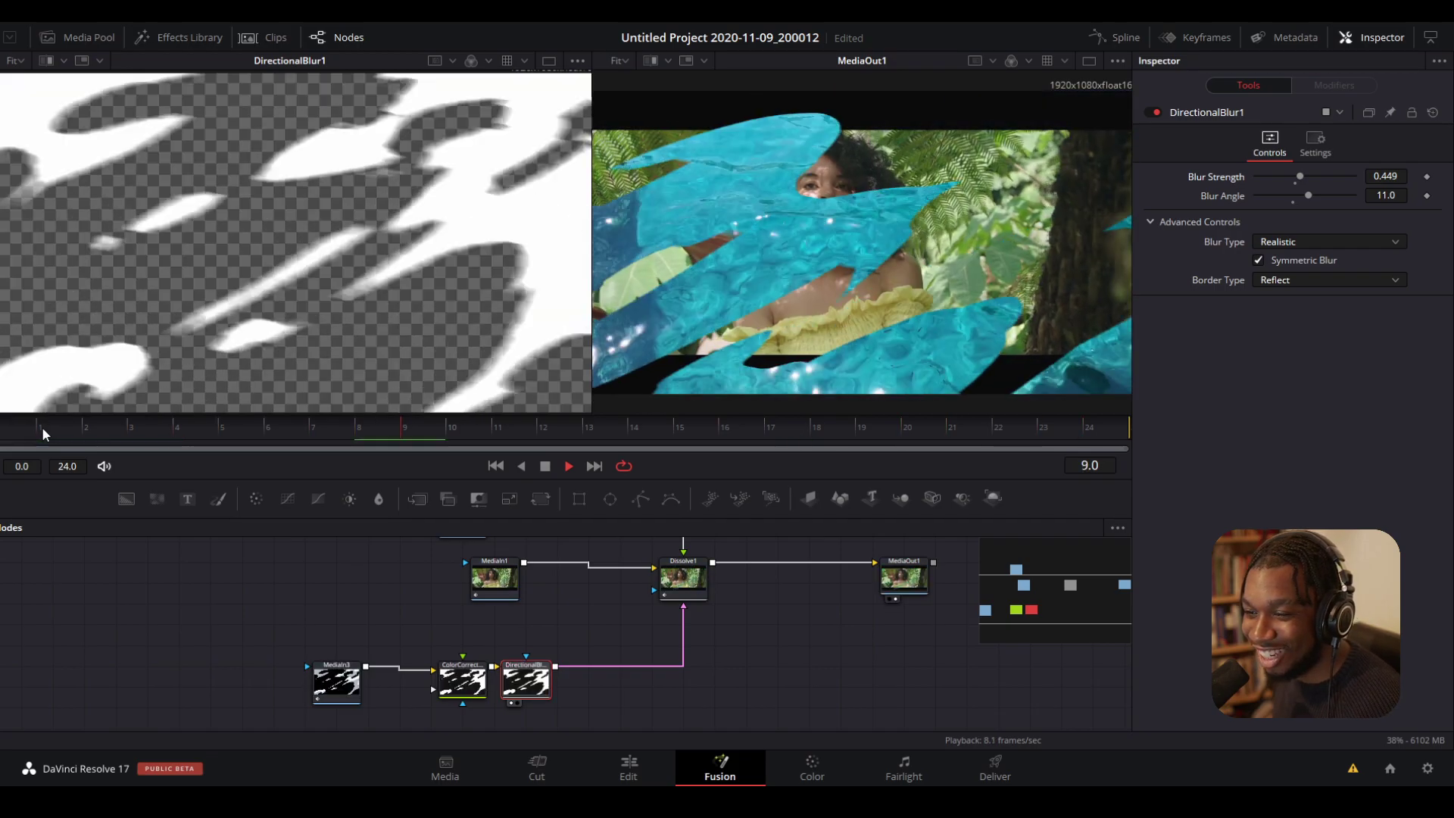
# - Play the blurred transition from the first frame, then return to the Edit page
pyautogui.press('space')
pyautogui.click(32, 433)
pyautogui.press('space')
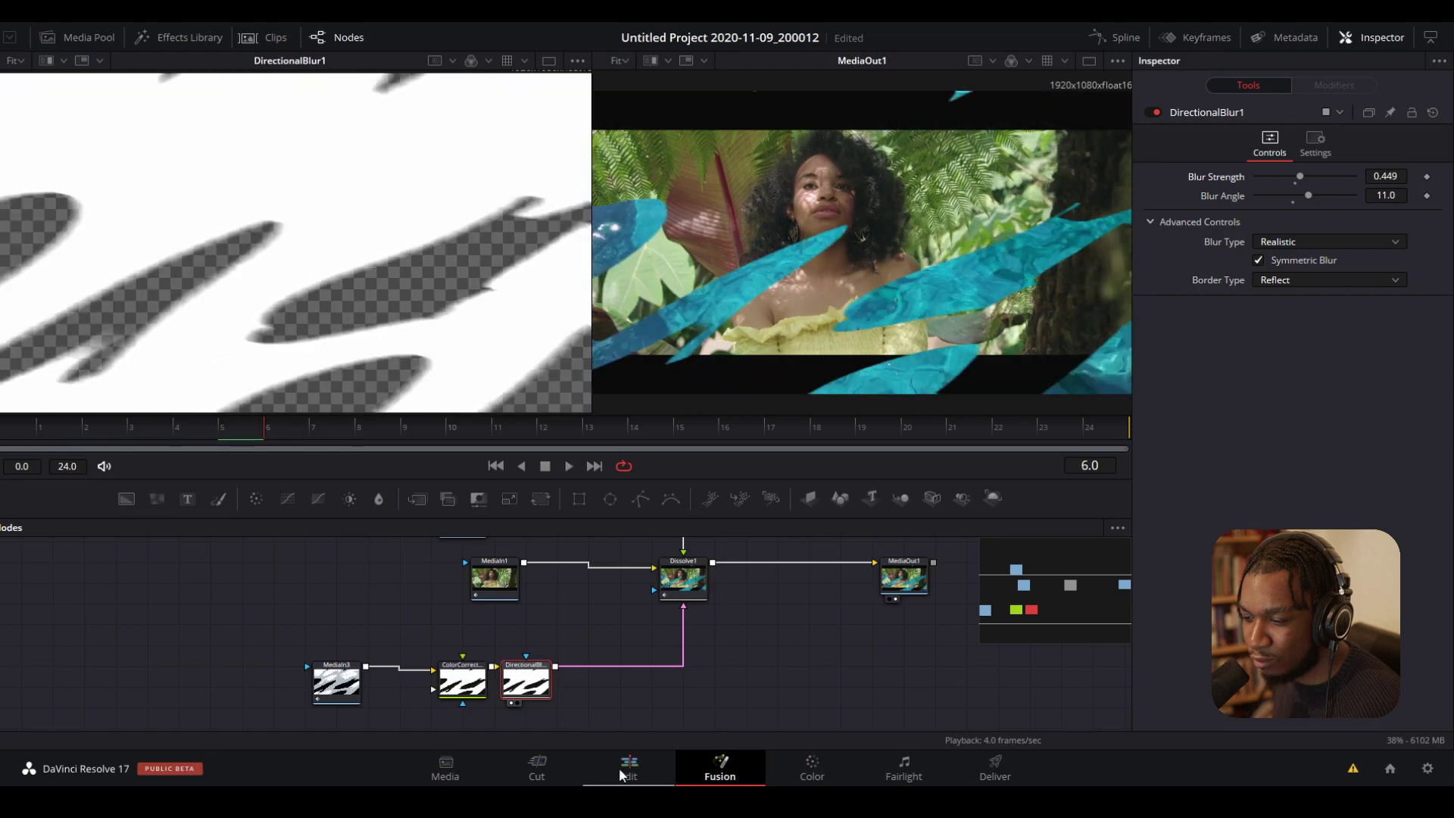
pyautogui.click(626, 767)
# - Play back the smoke transition on the Edit timeline
pyautogui.click(689, 477)
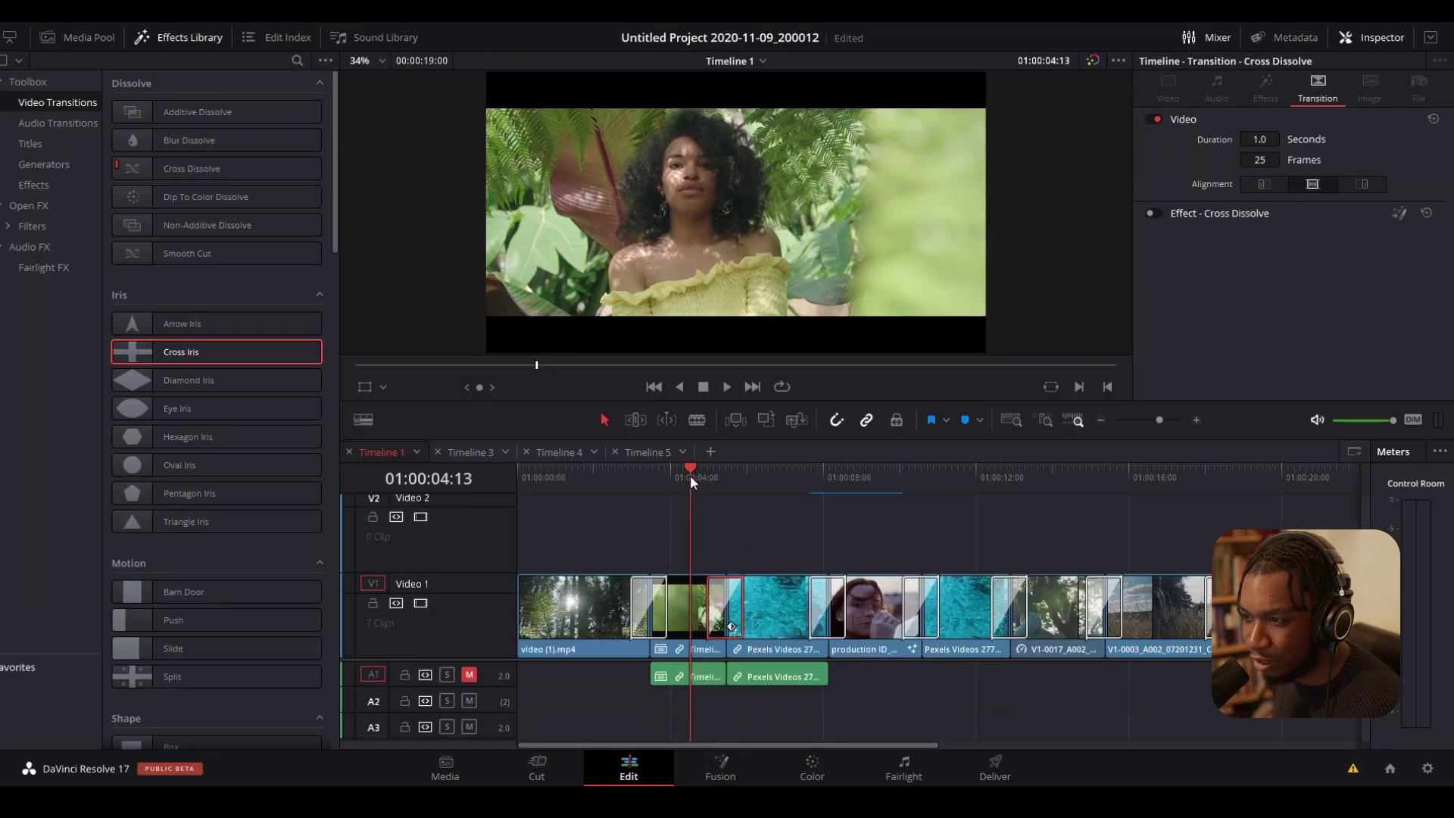
pyautogui.press('space')
pyautogui.click(689, 477)
pyautogui.press('space')
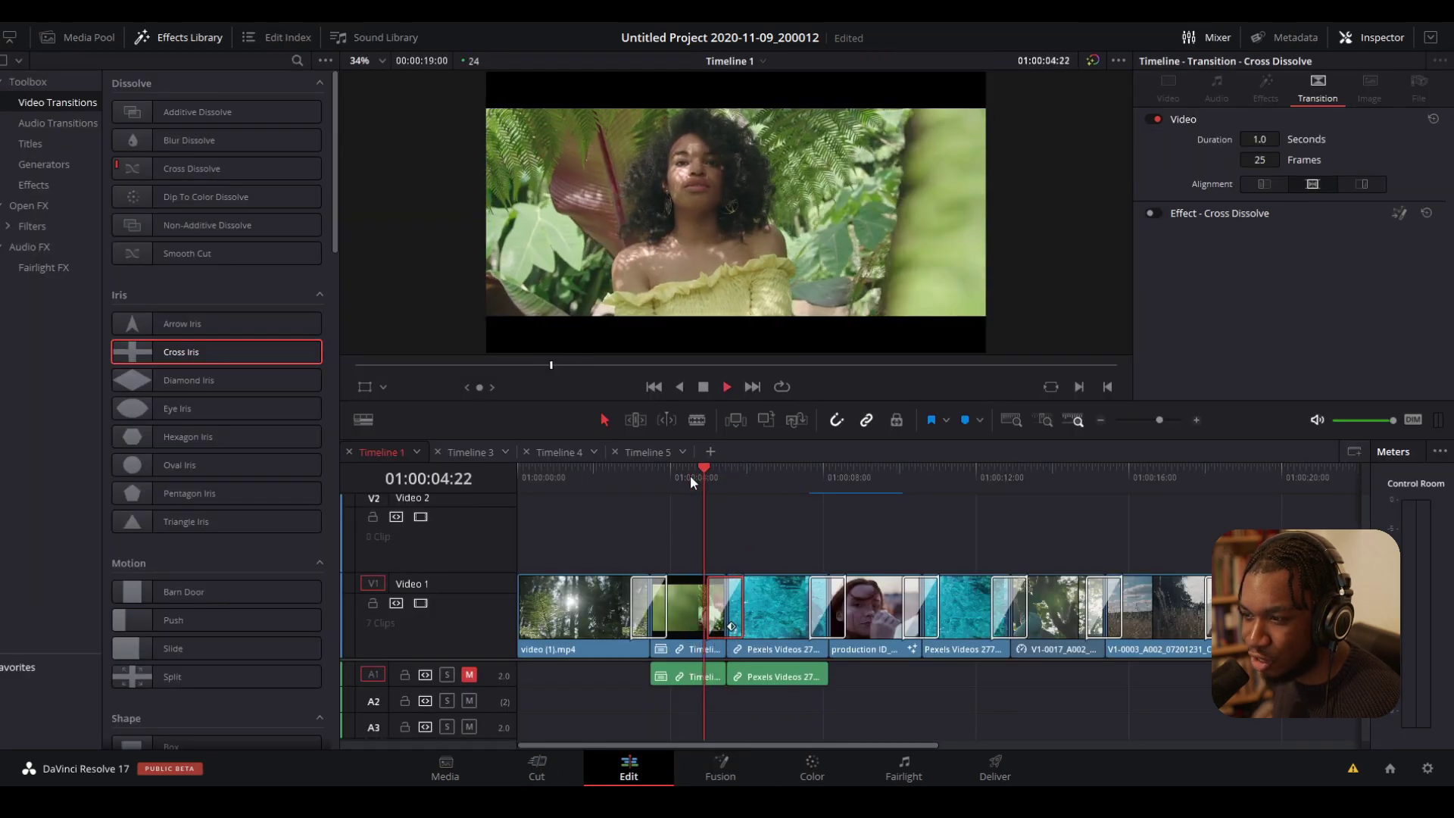
pyautogui.click(689, 477)
pyautogui.press('space')
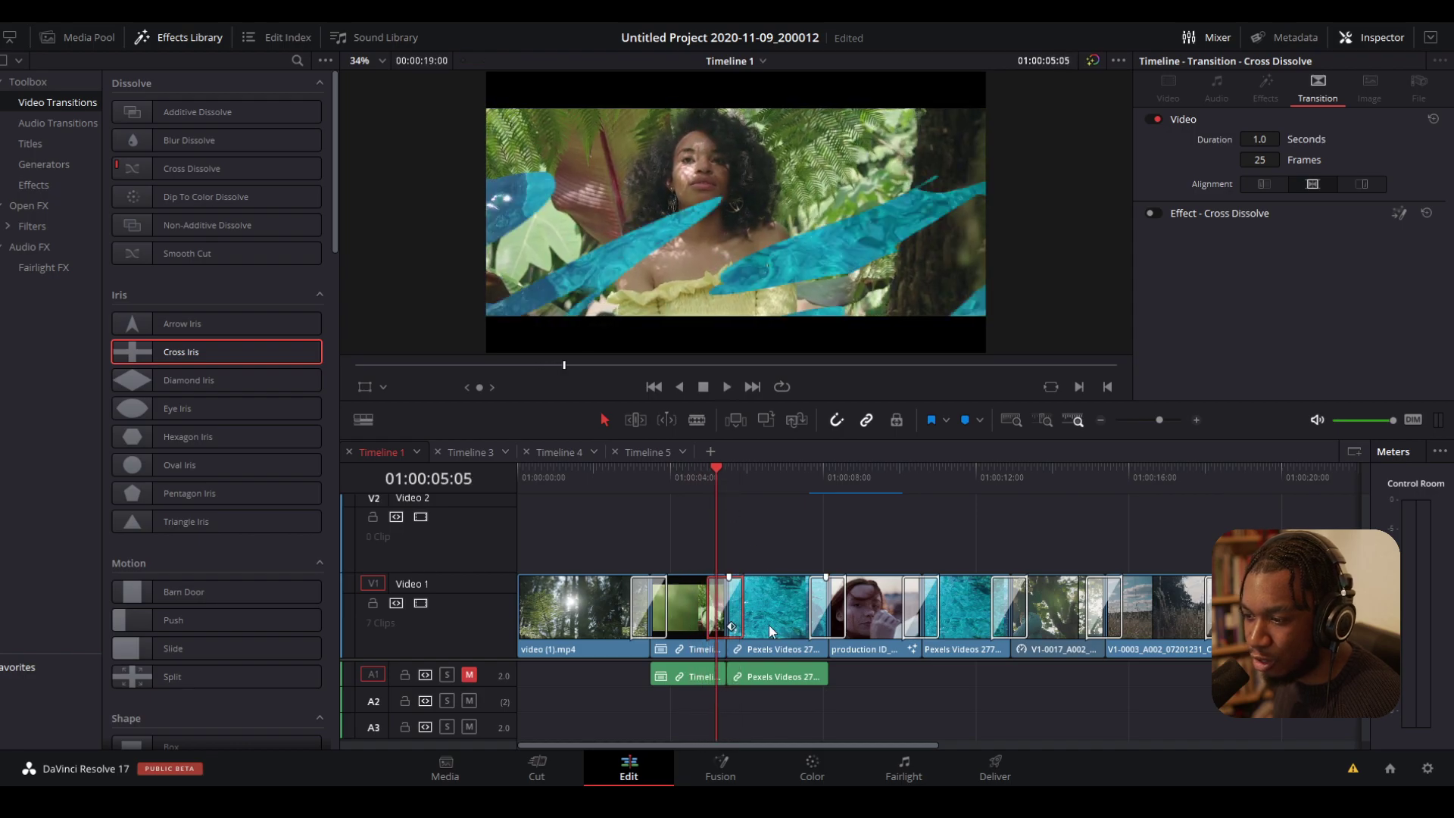
# - Open the transition in the Fusion page and select DirectionalBlur1
pyautogui.rightClick(714, 604)
pyautogui.click(739, 659)
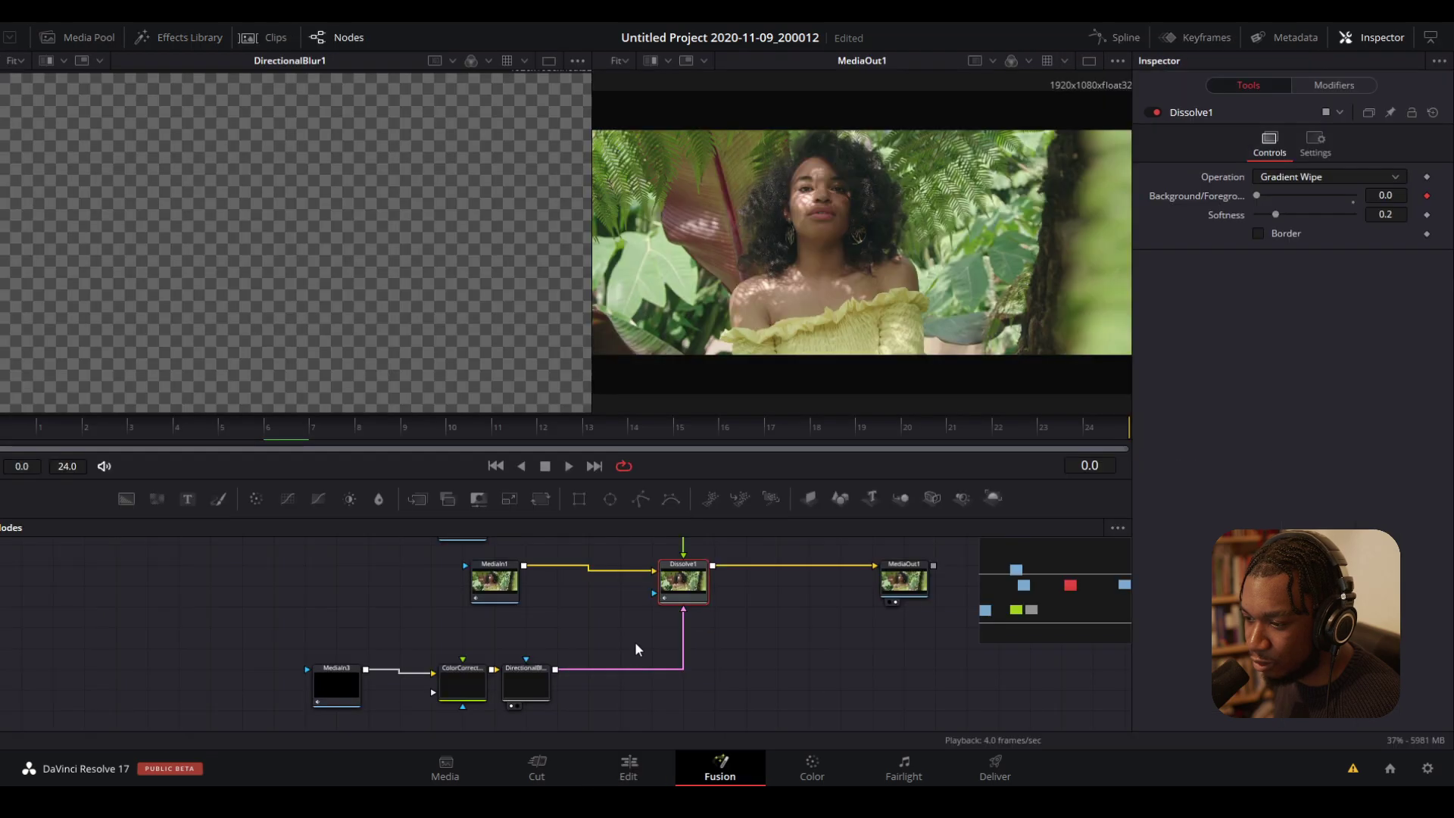
pyautogui.click(525, 679)
# - Insert a Transform after DirectionalBlur1 with Size 1.44 and preview the comp
pyautogui.hotkey('shift', 'space')
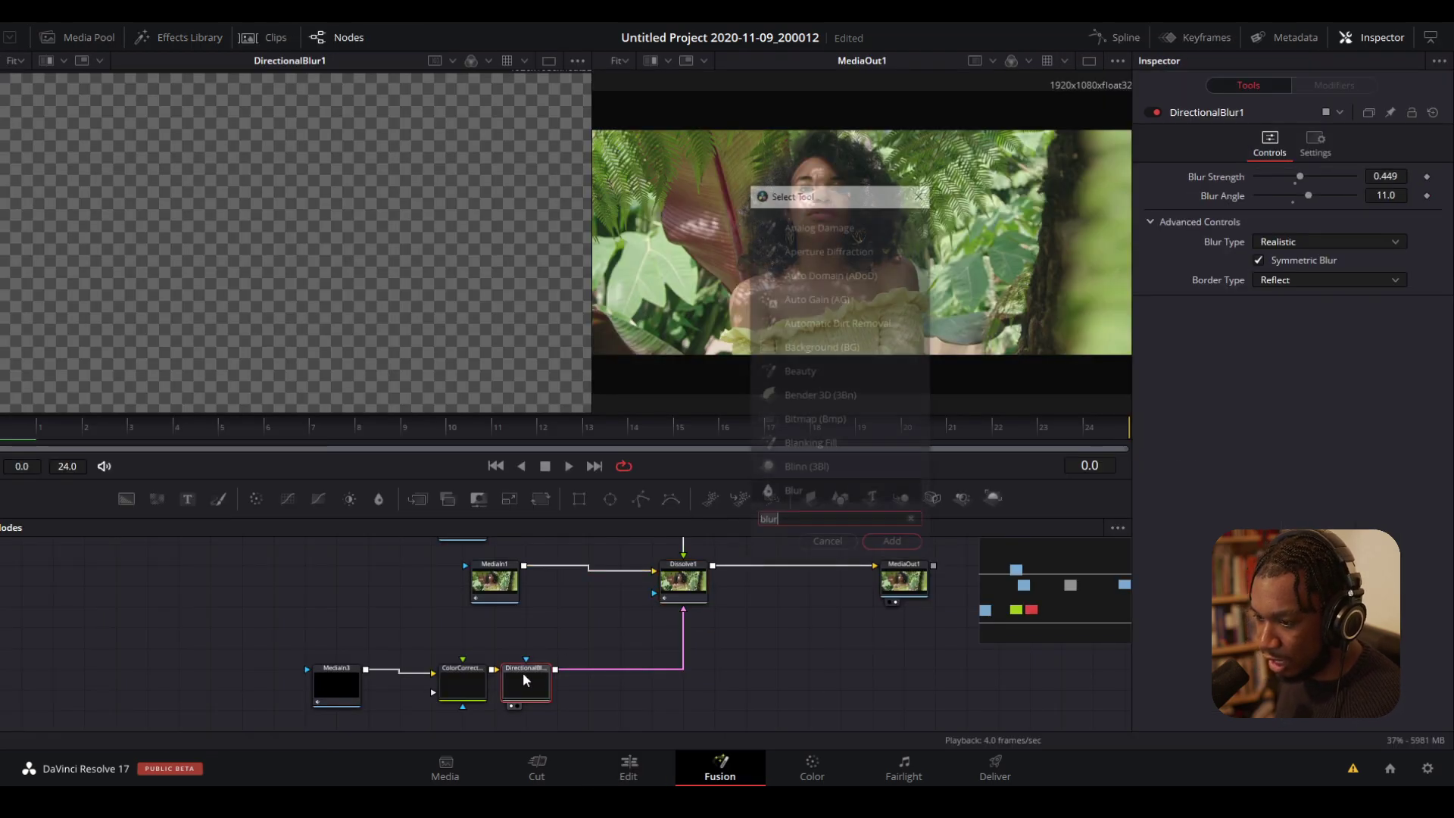
pyautogui.write('trans')
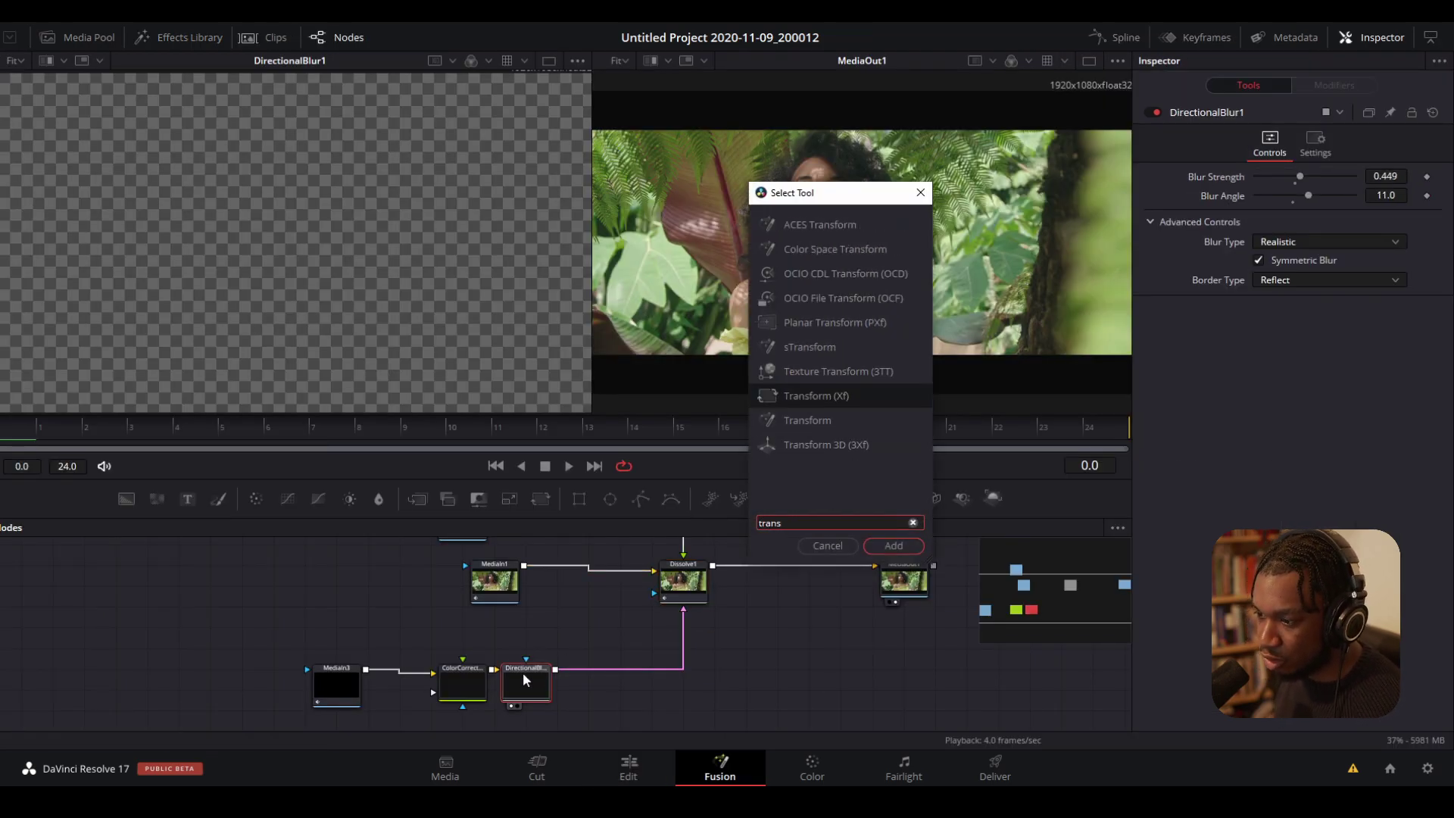
pyautogui.press('Return')
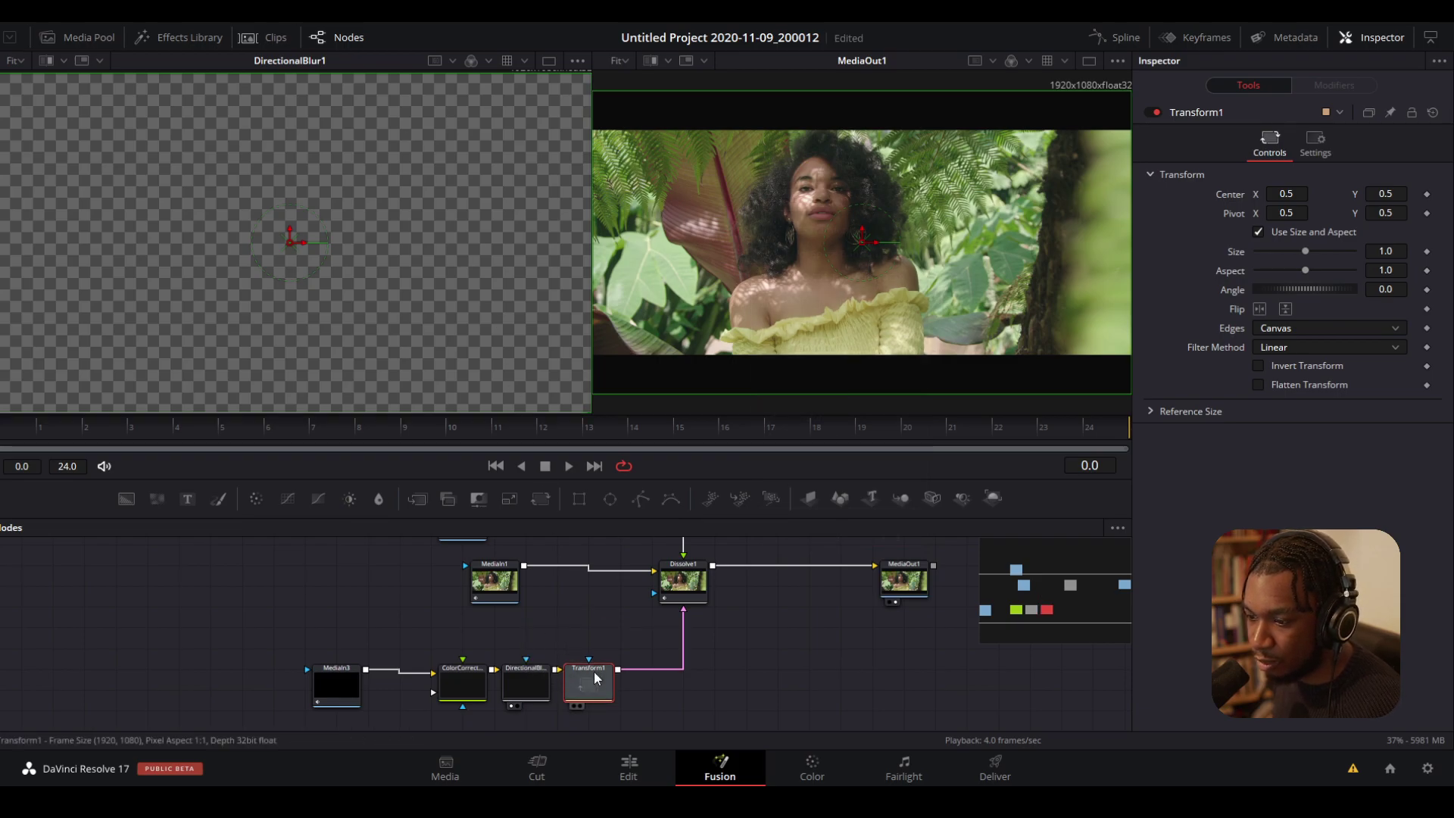
pyautogui.press('1')
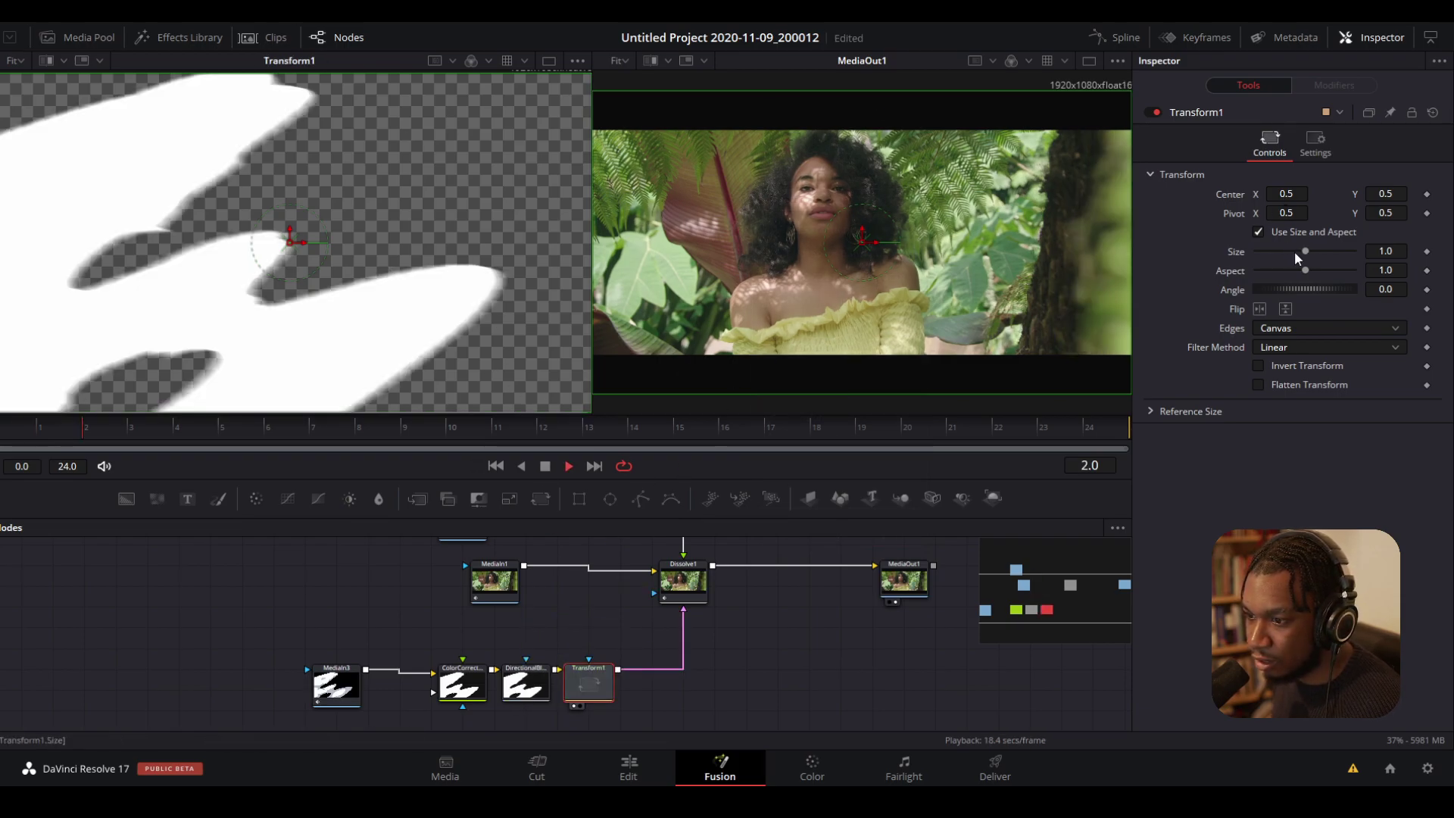
pyautogui.moveTo(1309, 251); pyautogui.dragTo(1314, 255)
pyautogui.press('space')
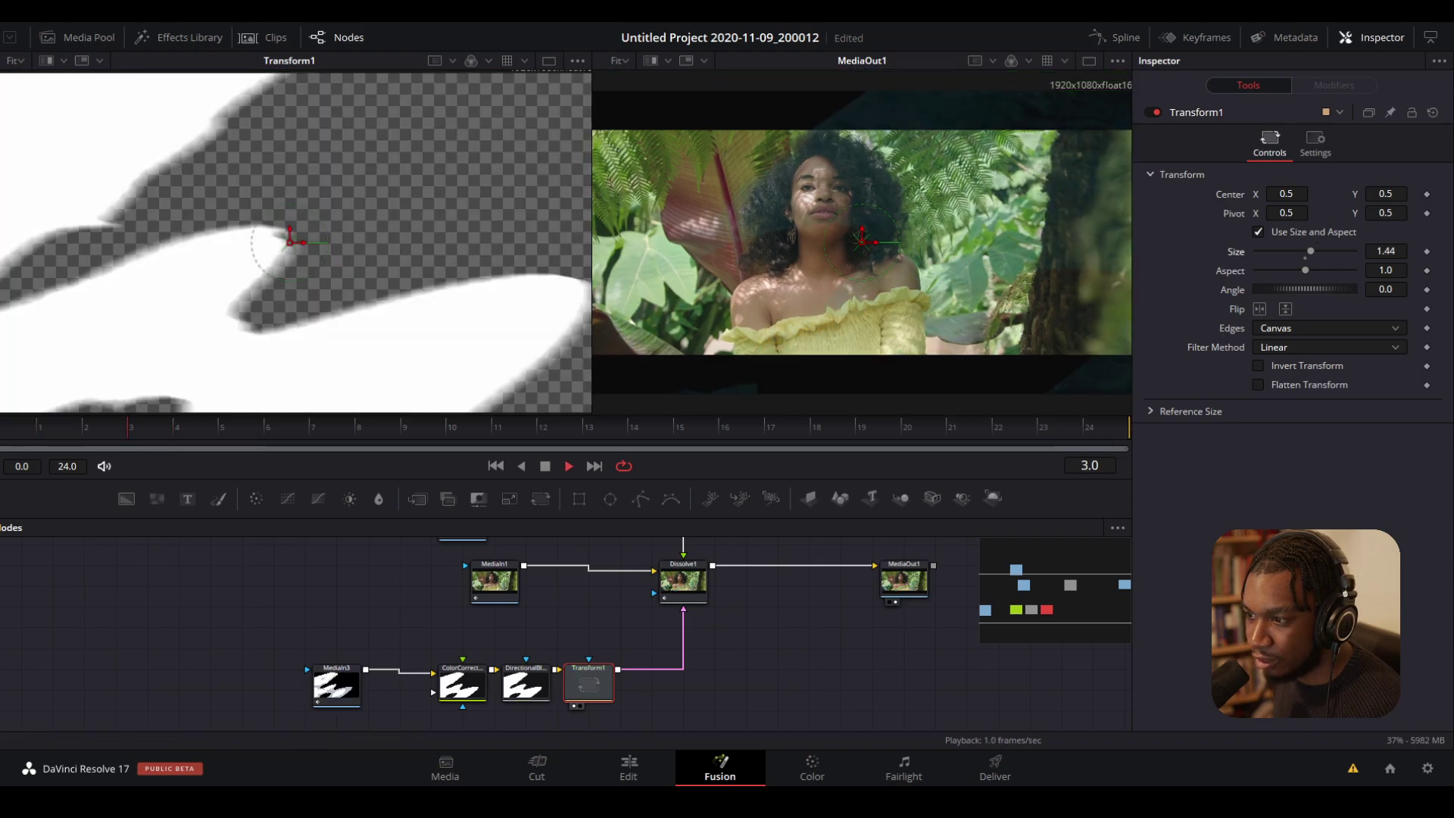
# - Replay the smoke transition on the Edit timeline and park the playhead on it
pyautogui.click(627, 767)
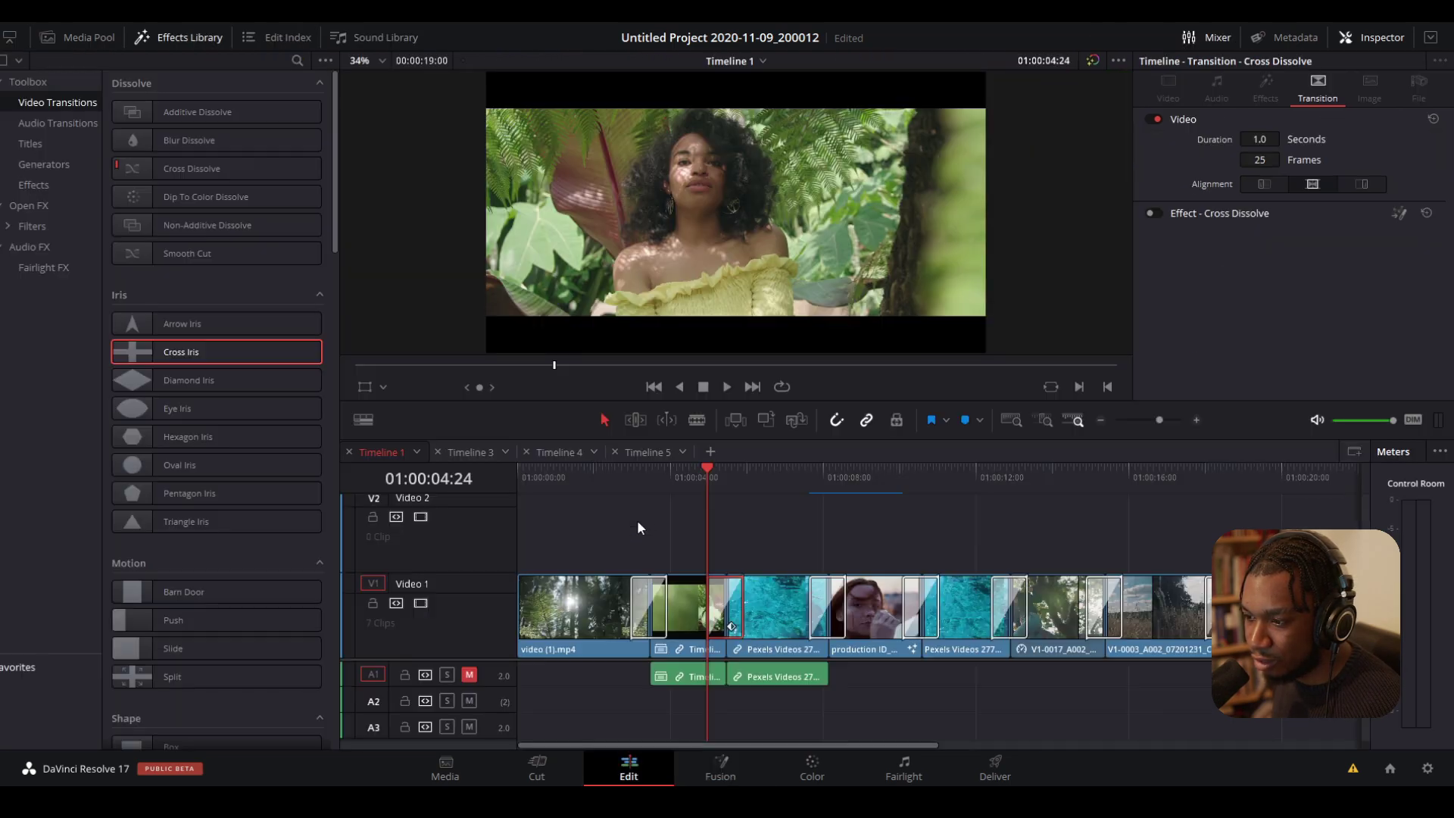
pyautogui.moveTo(701, 474); pyautogui.dragTo(692, 474)
pyautogui.press('space')
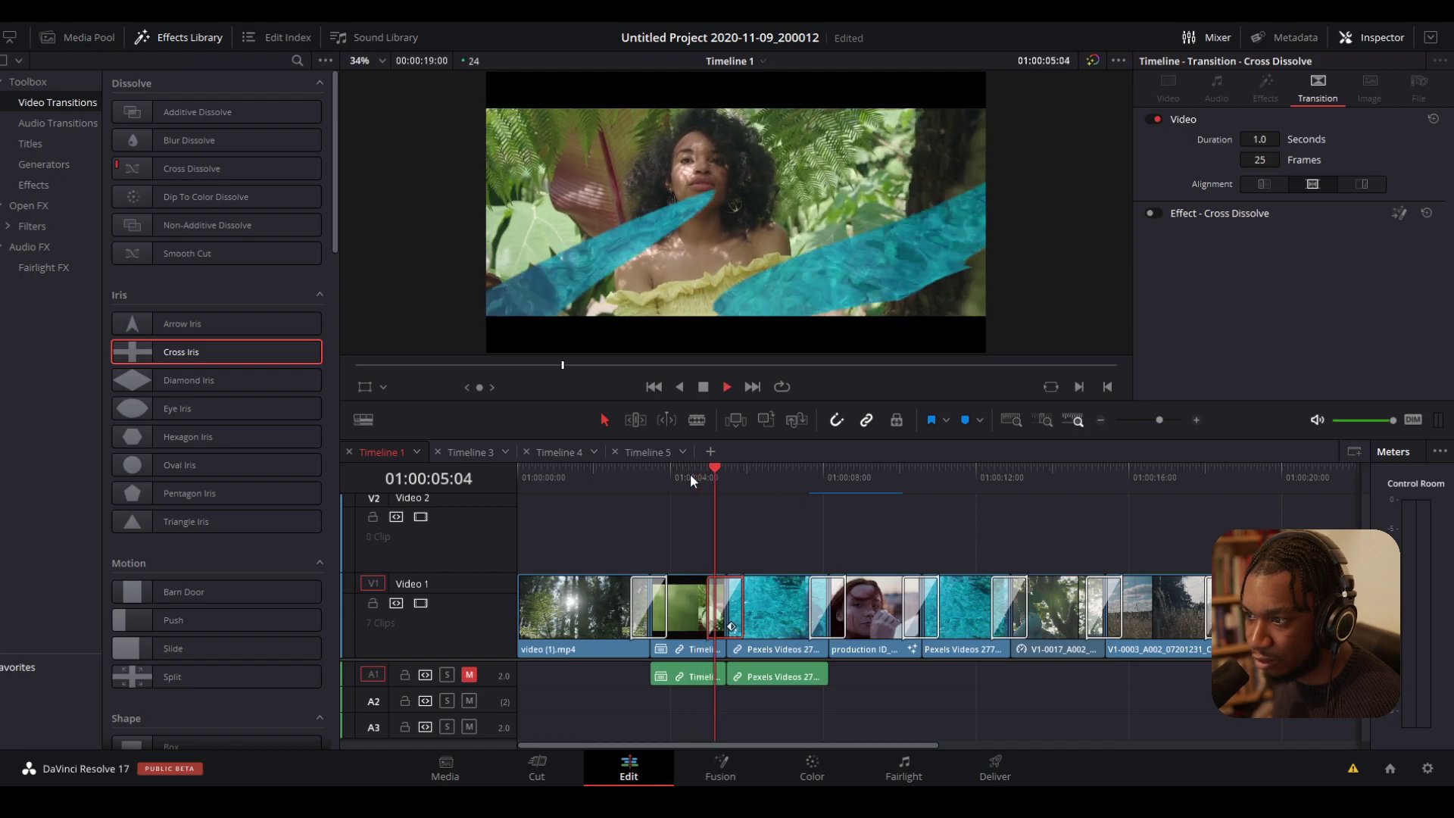
pyautogui.click(706, 475)
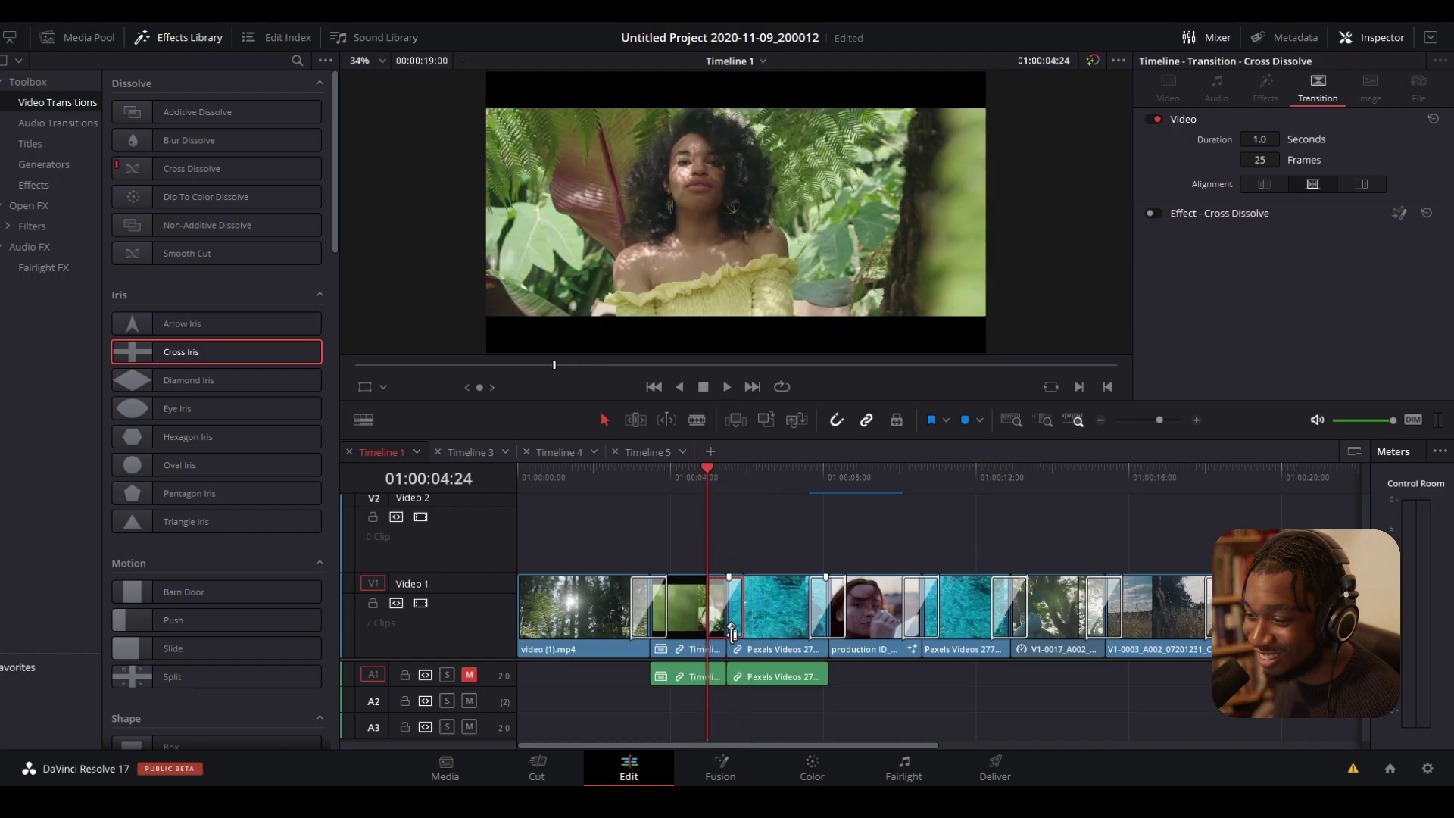
pyautogui.moveTo(707, 475); pyautogui.dragTo(717, 474)
# - Reopen the transition in Fusion, shift the four matte nodes left, and select Dissolve1
pyautogui.rightClick(719, 602)
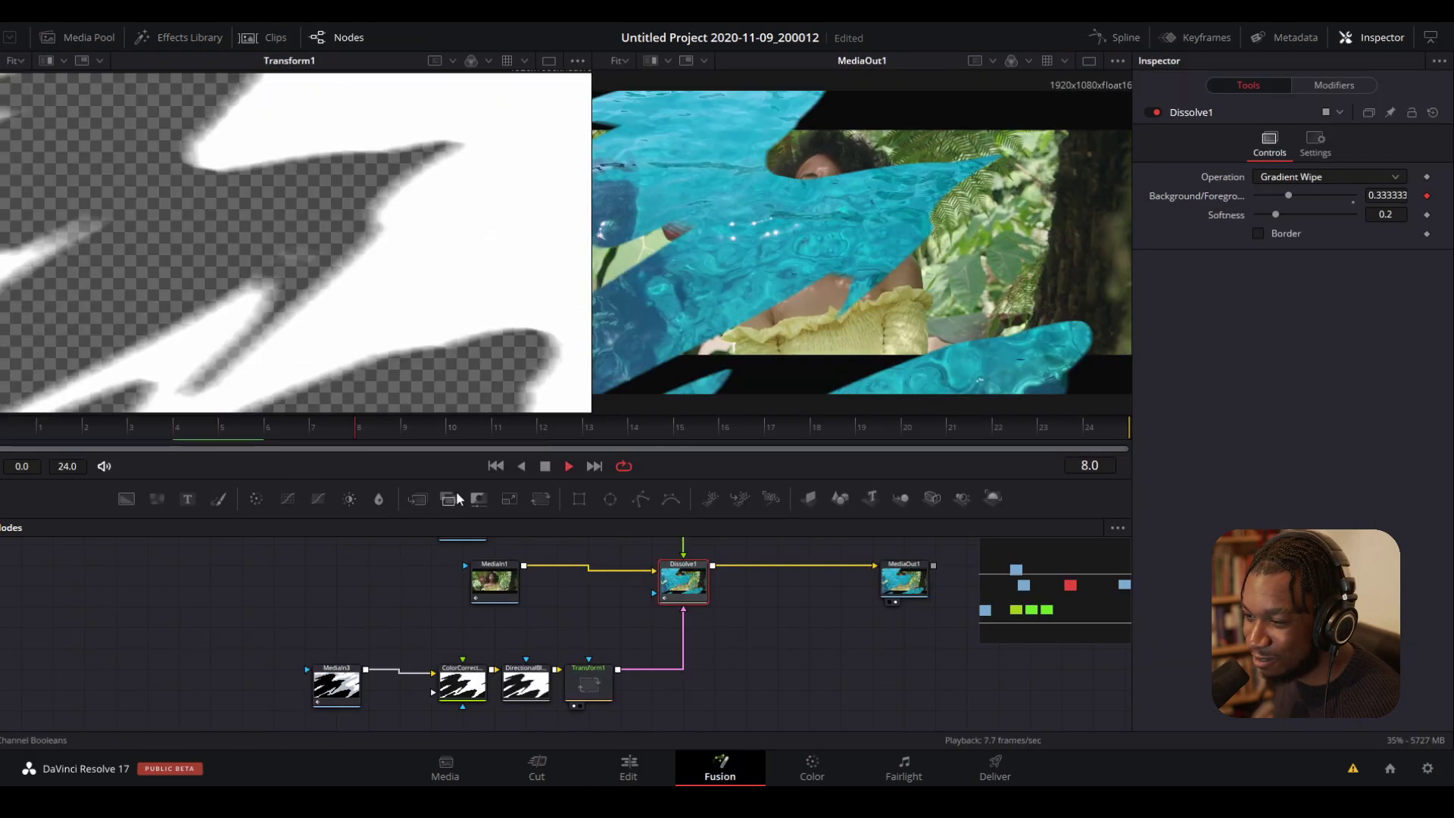
pyautogui.moveTo(310, 626); pyautogui.dragTo(462, 689)
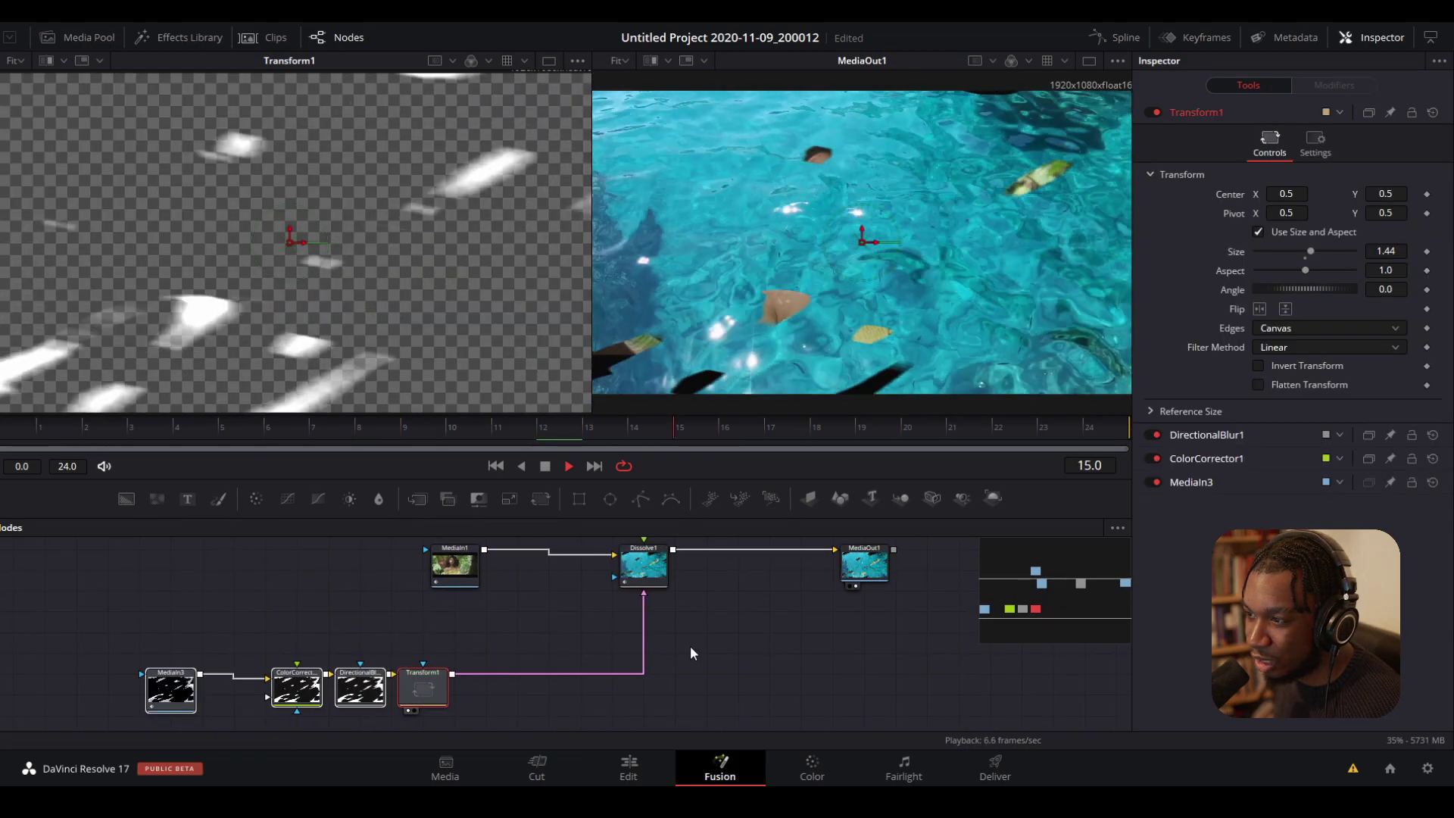
pyautogui.scroll(1, 642, 571)
pyautogui.click(642, 571)
# - Insert a Prism Blur after Dissolve1 with aberration strength 0.441 and distance 0.142
pyautogui.hotkey('shift', 'space')
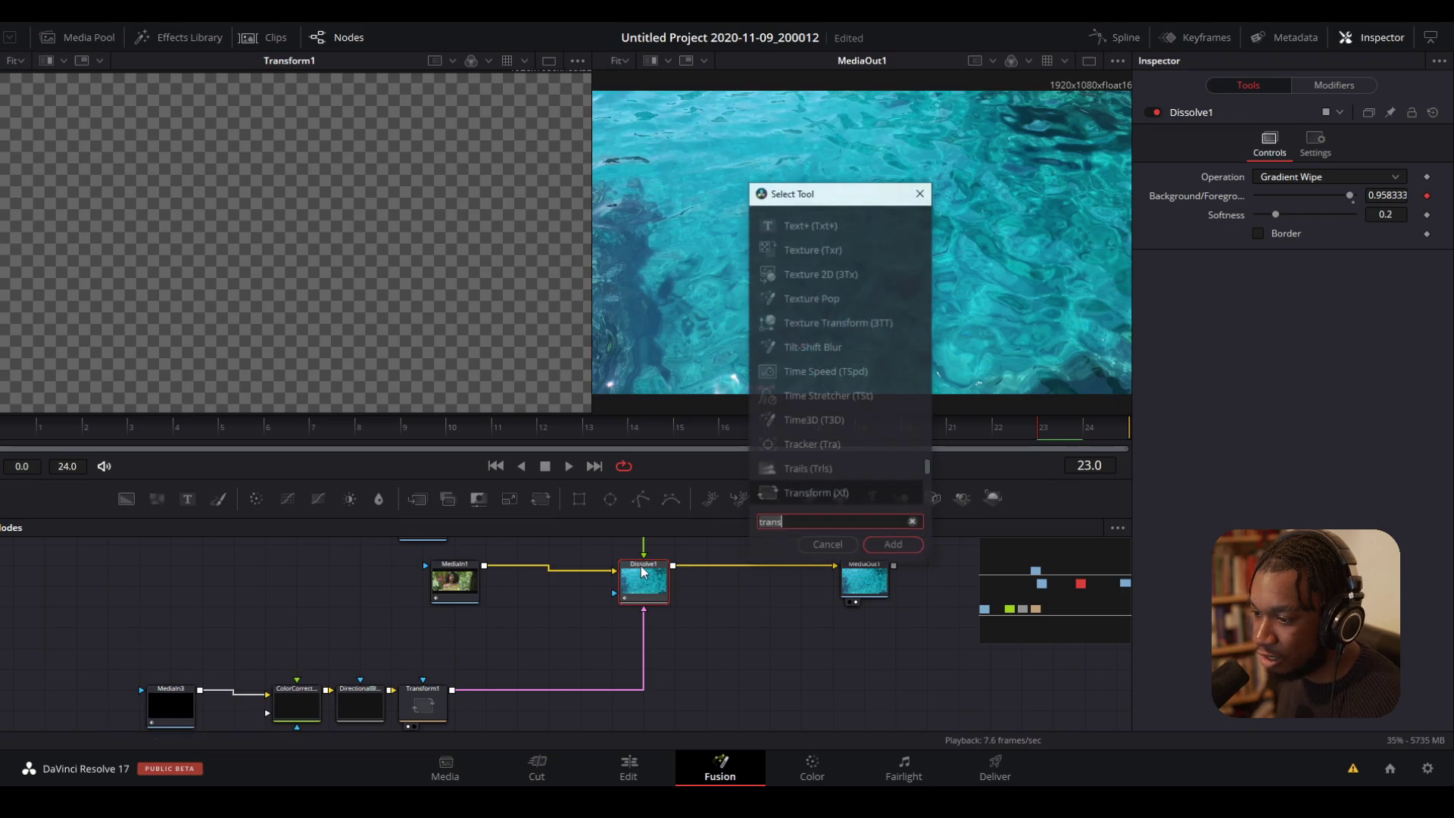
pyautogui.write('trans')
pyautogui.press('BackSpace')
pyautogui.press('BackSpace')
pyautogui.press('BackSpace')
pyautogui.press('BackSpace')
pyautogui.press('BackSpace')
pyautogui.write('prism')
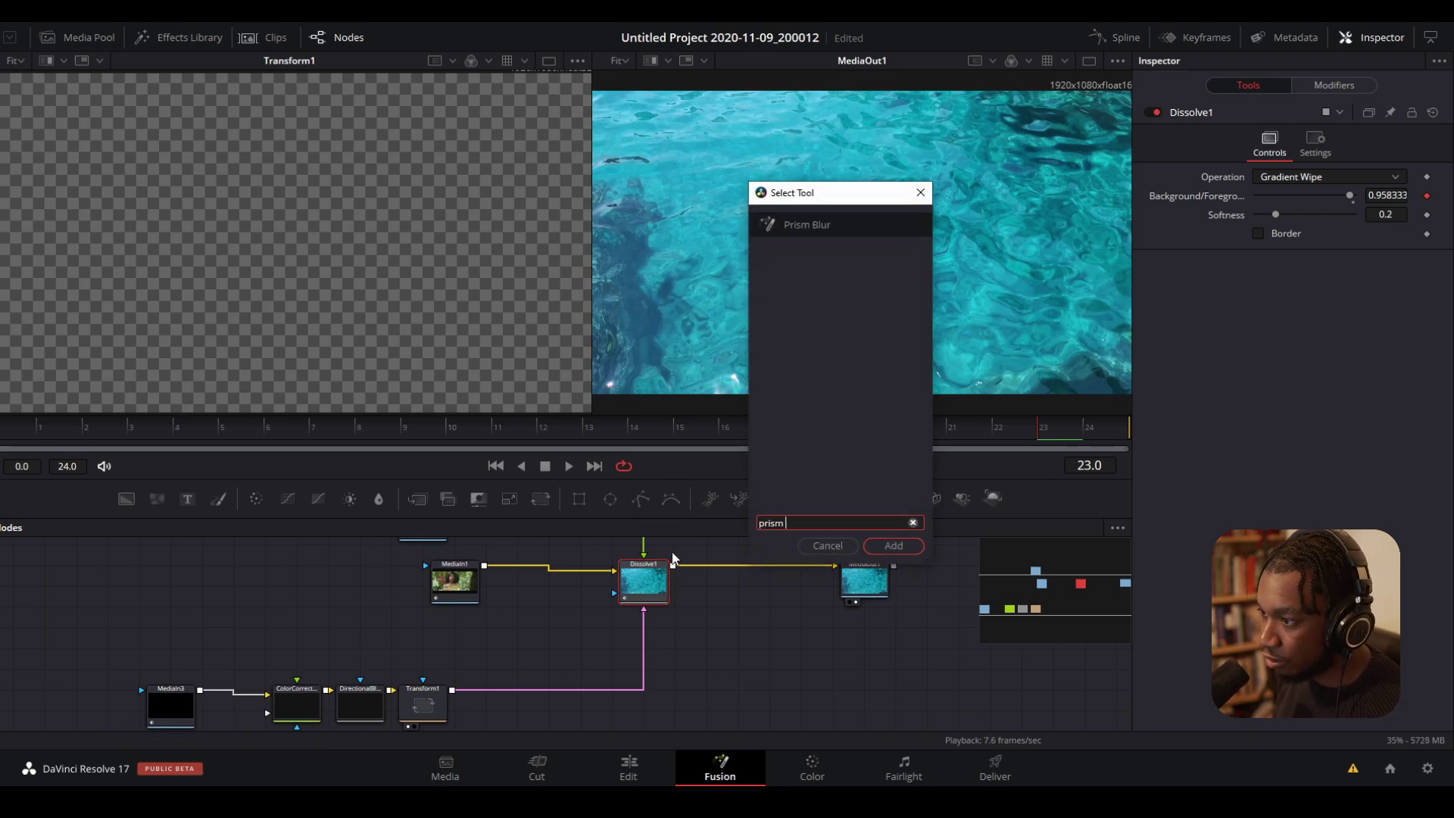
pyautogui.press('Return')
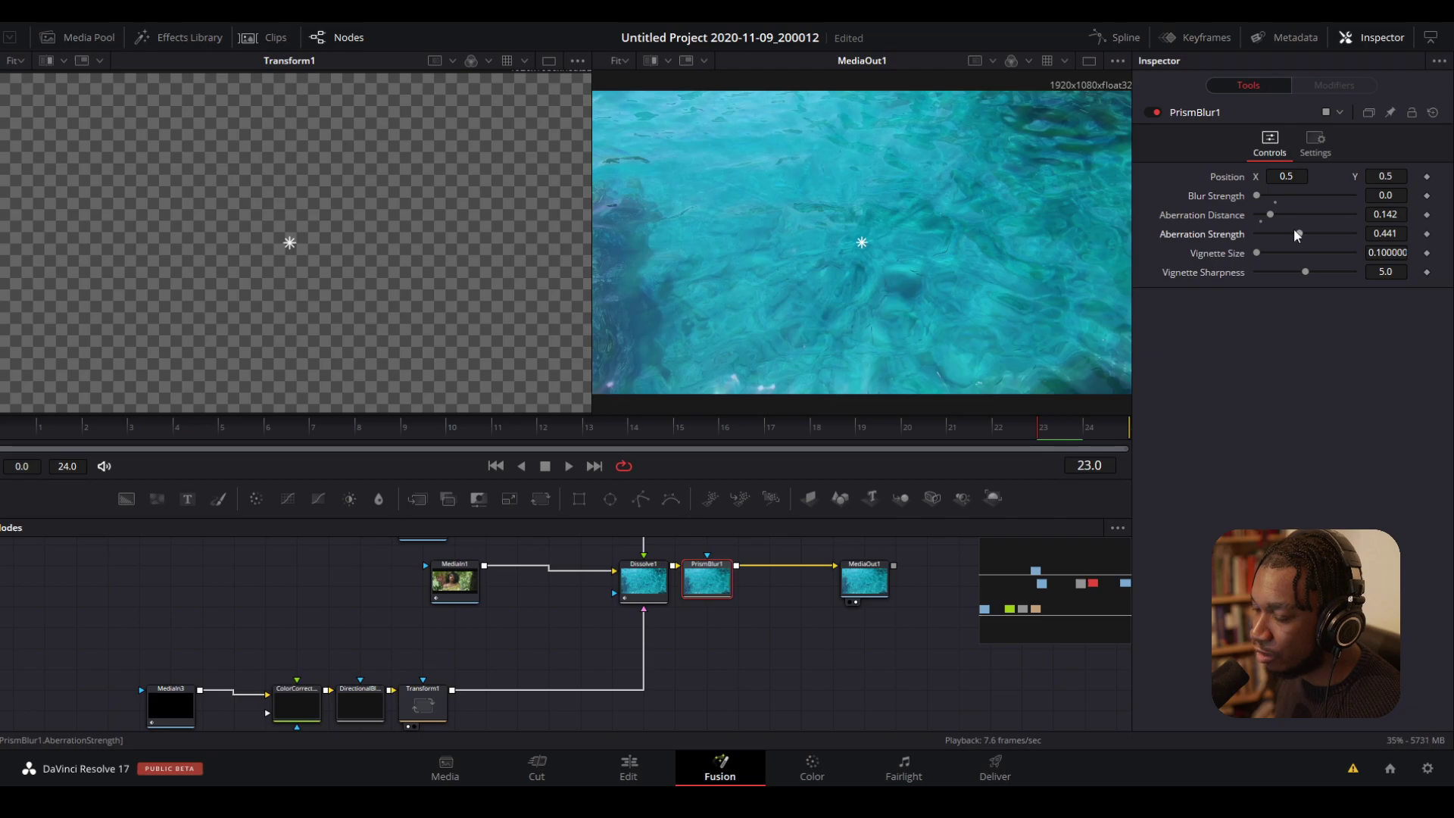
# - Play the composition from the first frame to preview the prism colour fringing
pyautogui.press('space')
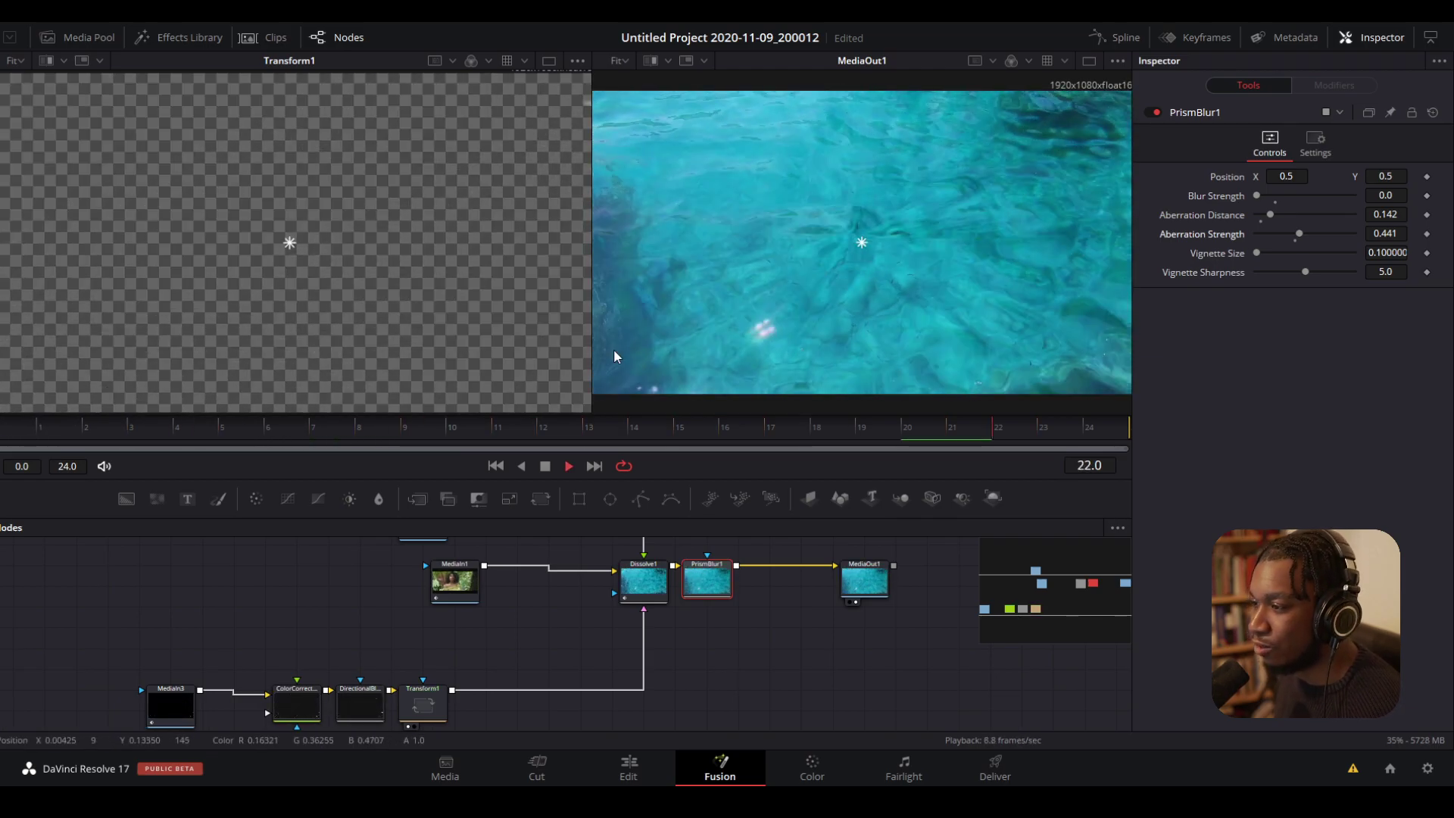
pyautogui.press('space')
pyautogui.press('Home')
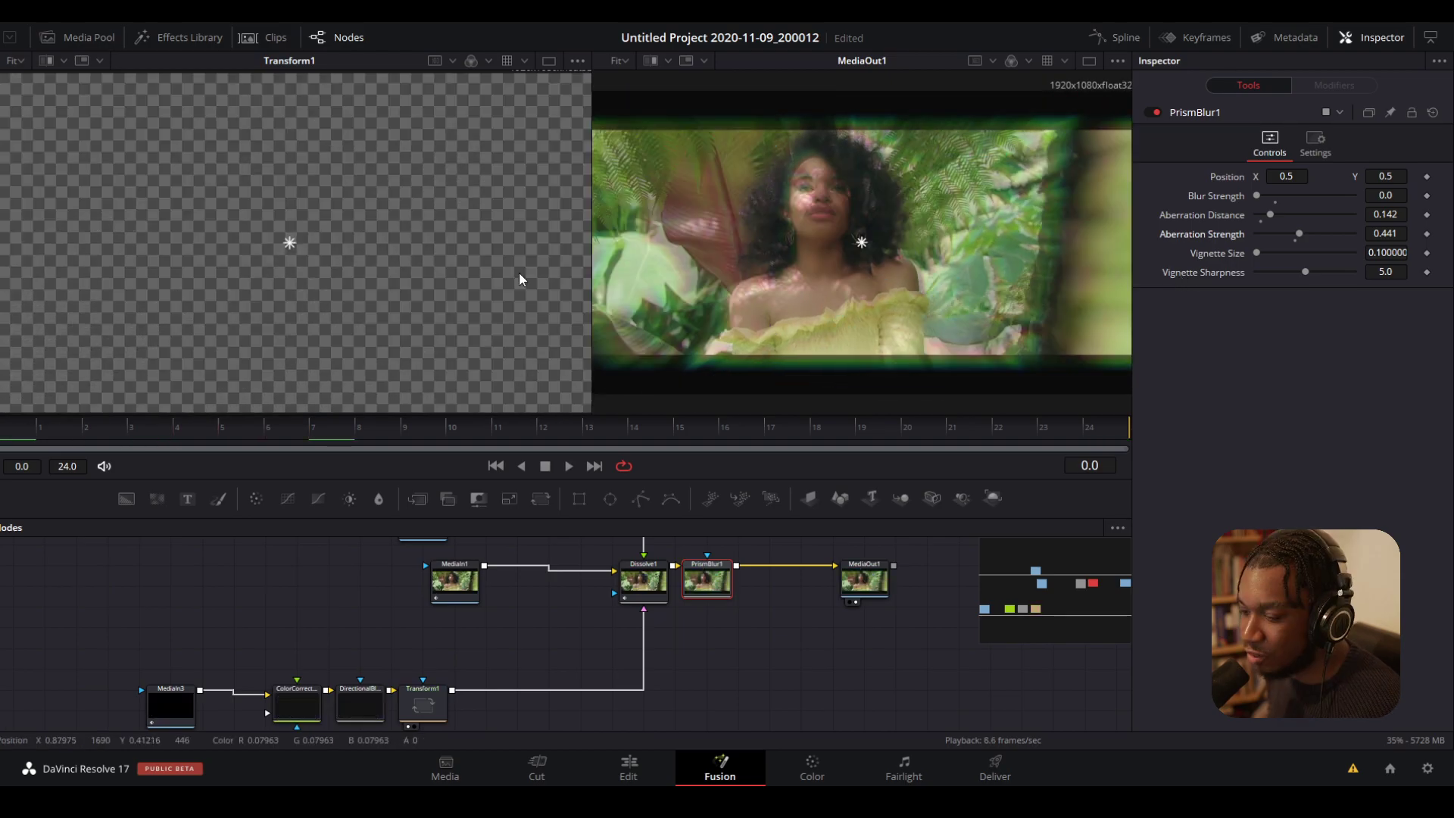
pyautogui.press('space')
pyautogui.press('space')
pyautogui.press('Home')
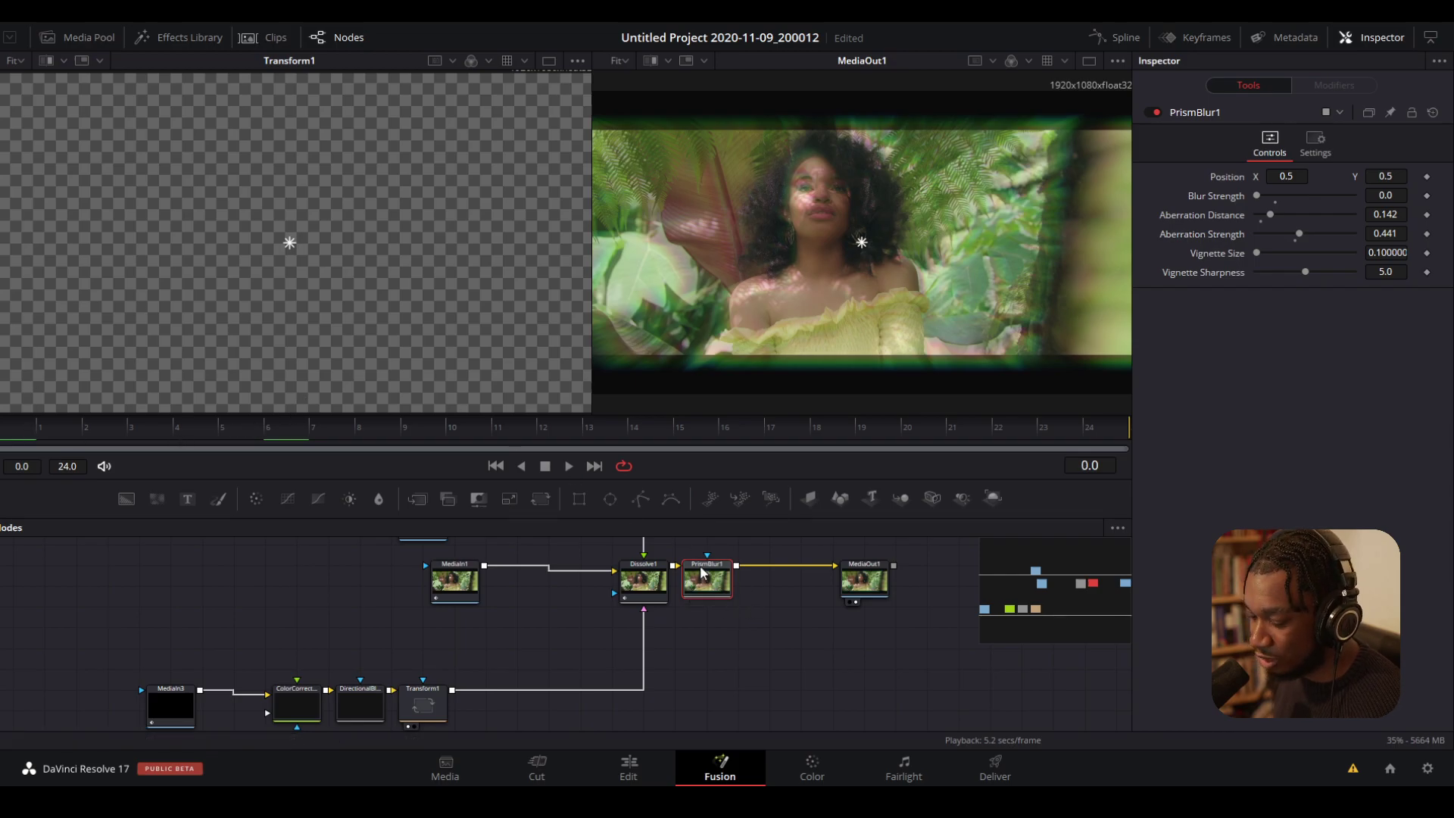
pyautogui.hotkey('shift', 'space')
# - Add Scanlines after PrismBlur1 with Line Frequency 11.32 and Line Width 0.551
pyautogui.write('scan')
pyautogui.press('Return')
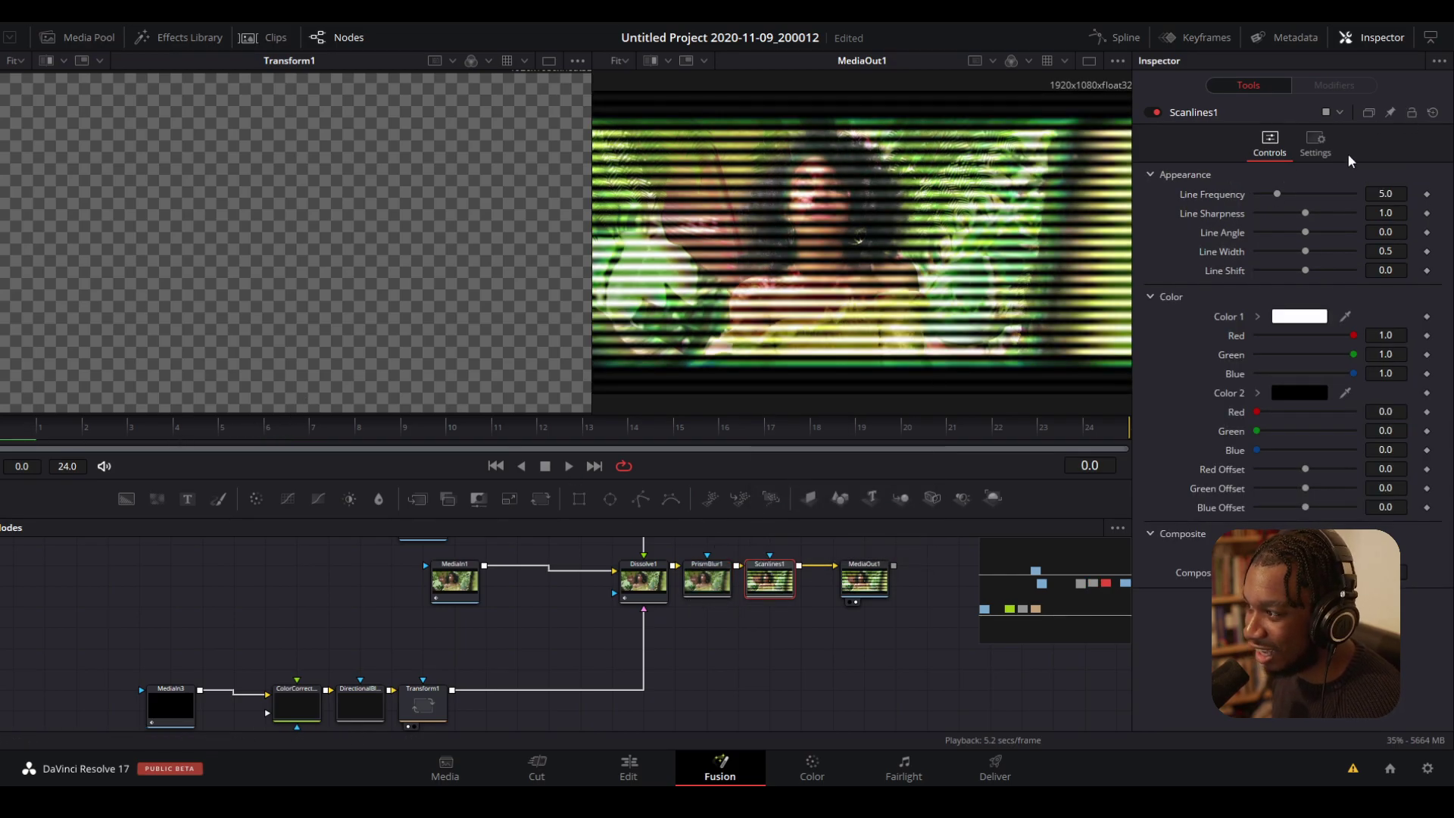
pyautogui.moveTo(1295, 198)
pyautogui.mouseDown()
pyautogui.moveTo(1312, 195)
pyautogui.moveTo(1303, 213)
pyautogui.mouseUp()
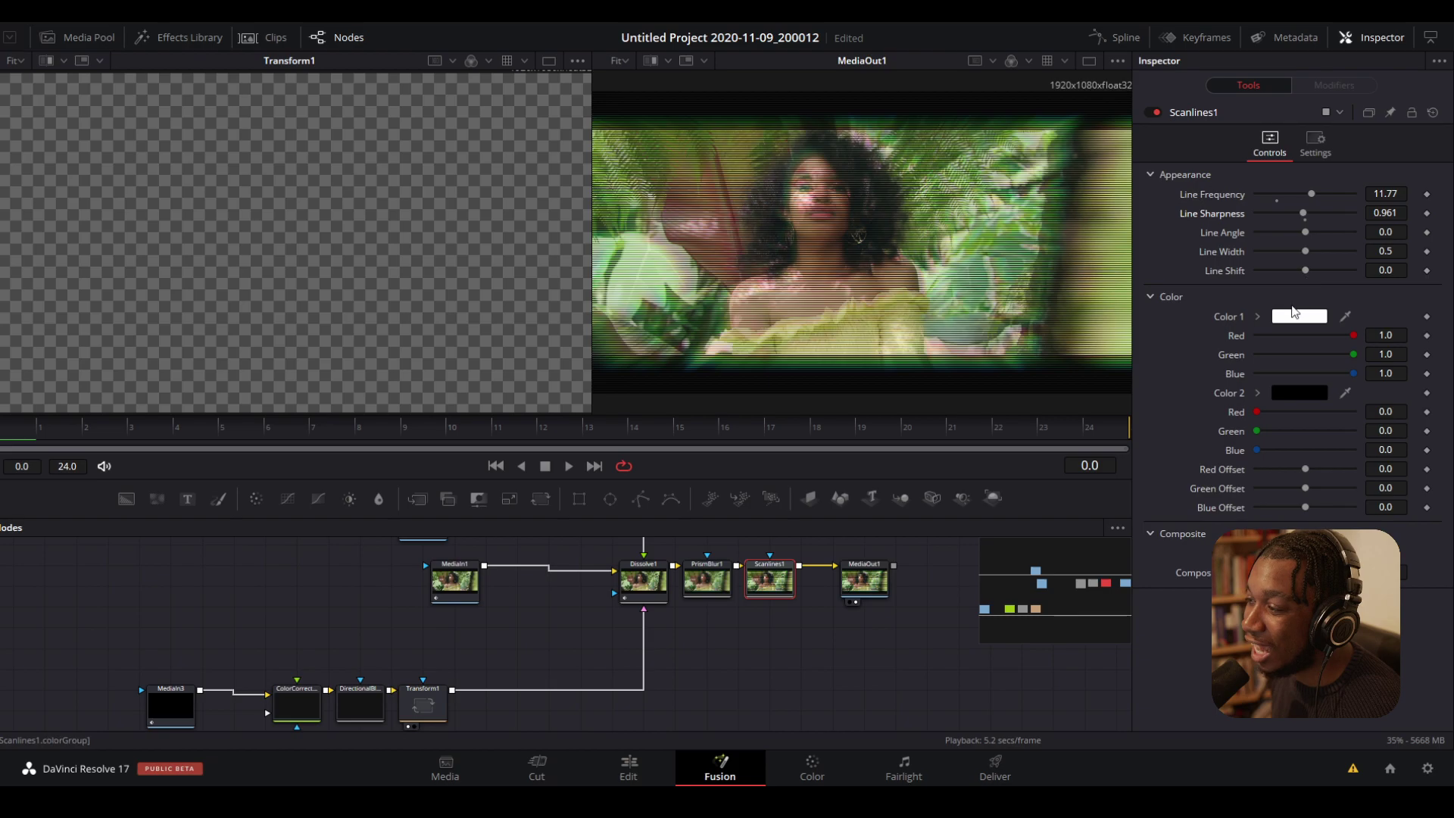
pyautogui.moveTo(1307, 194); pyautogui.dragTo(1305, 195)
pyautogui.moveTo(1308, 256); pyautogui.dragTo(1268, 272)
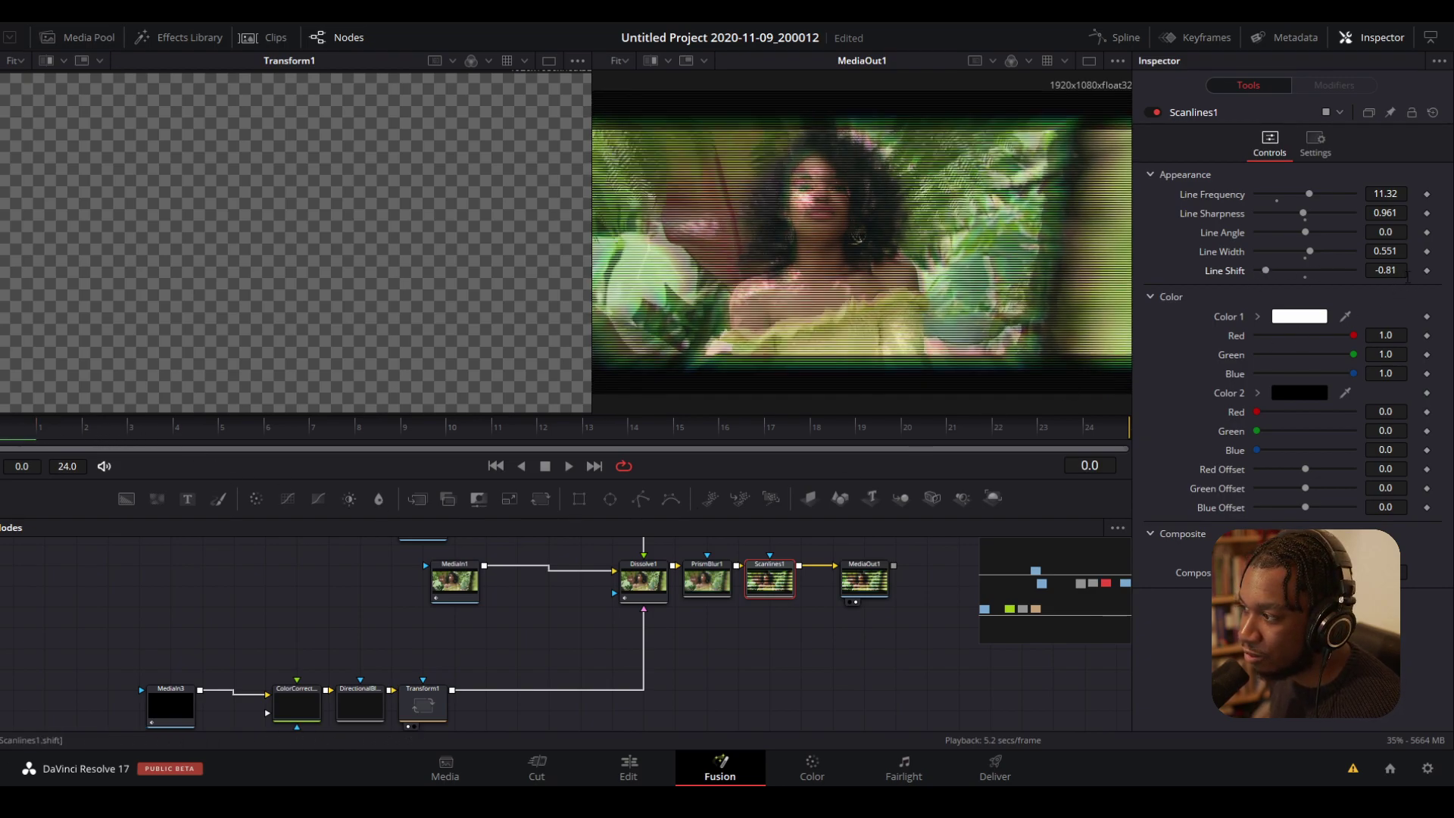
# - Keyframe Scanlines Line Shift at frames 0 and 24 and play the animation
pyautogui.click(1427, 271)
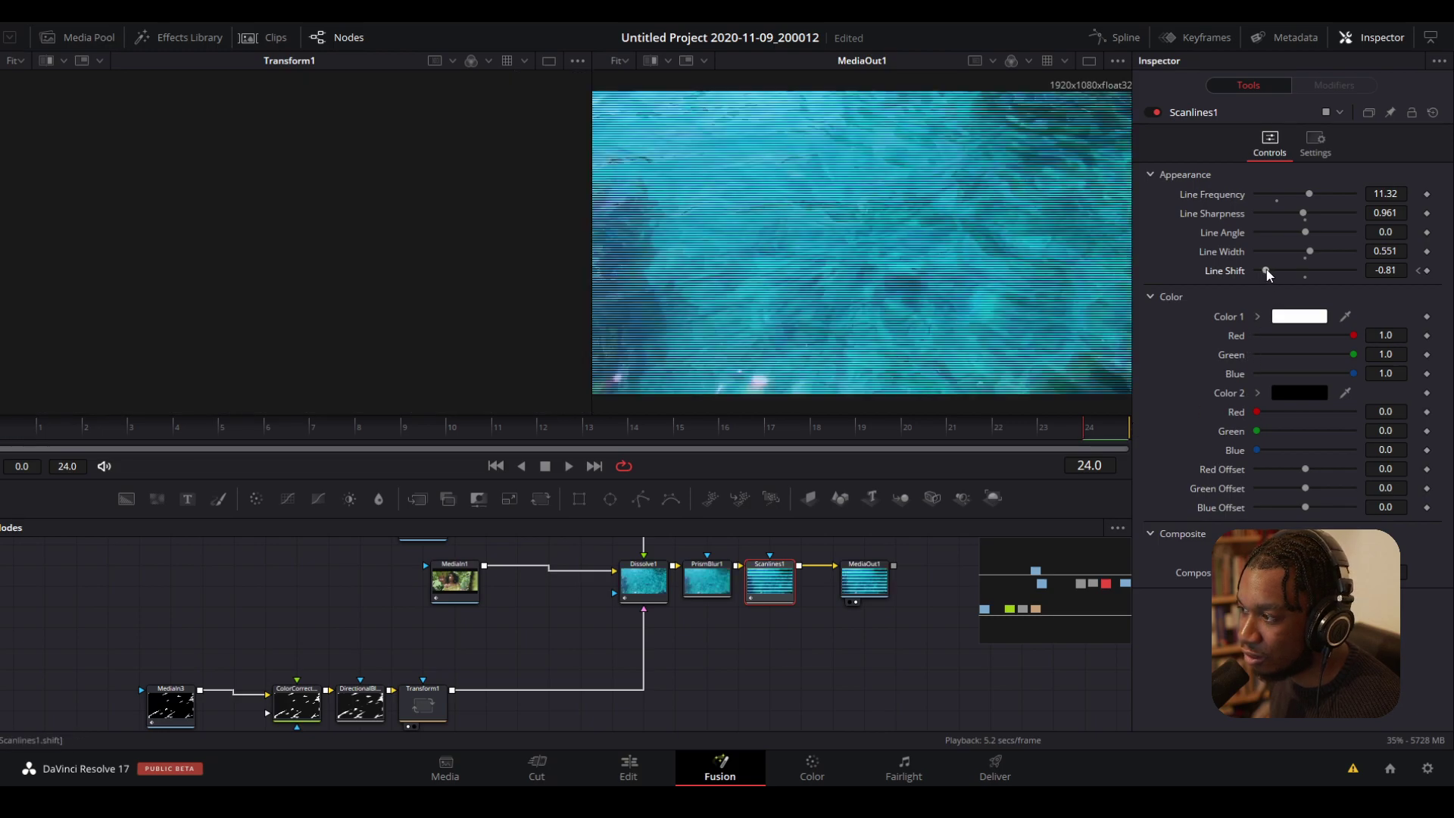
pyautogui.moveTo(1271, 274); pyautogui.dragTo(1313, 275)
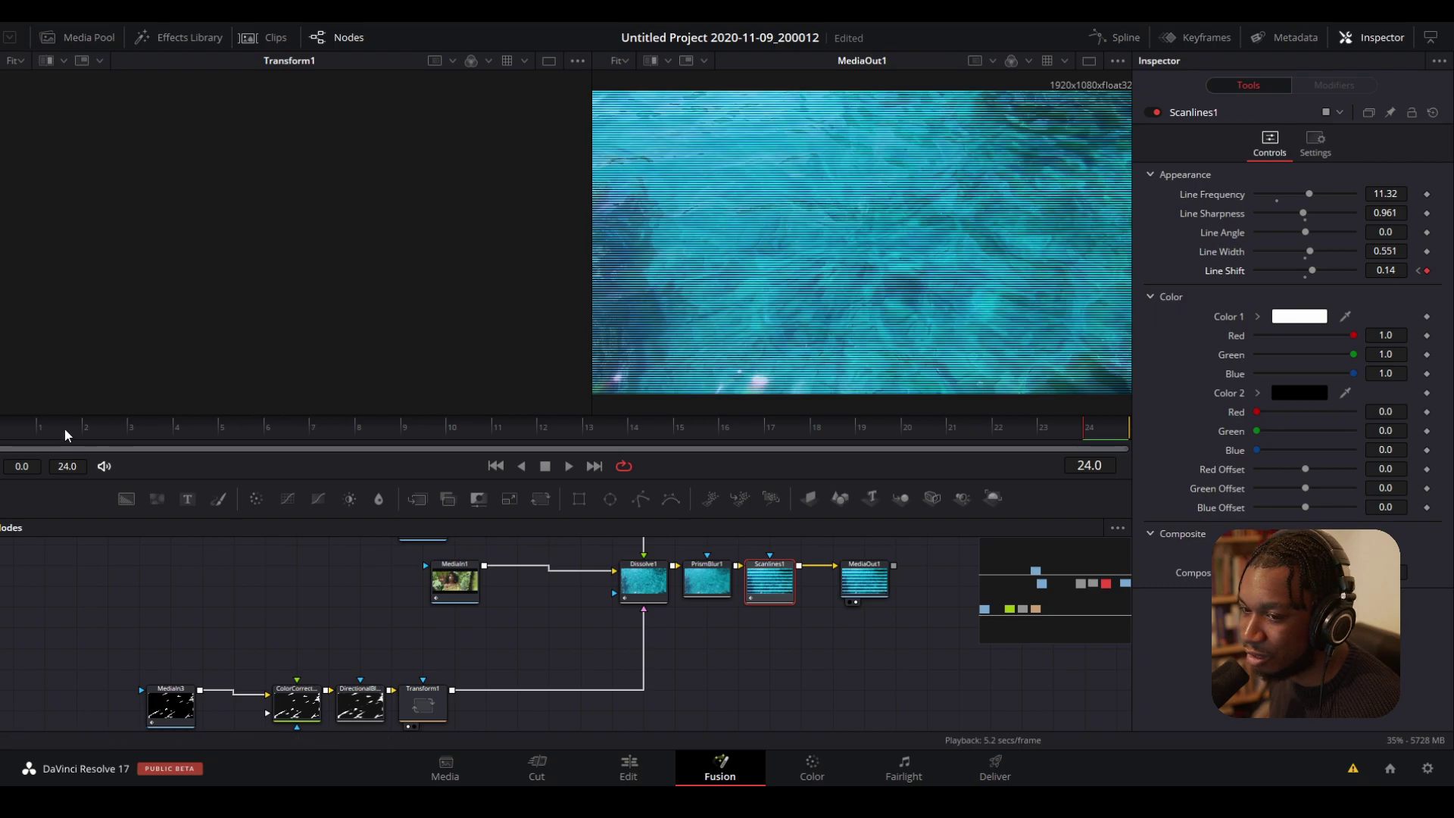
pyautogui.click(27, 434)
pyautogui.press('space')
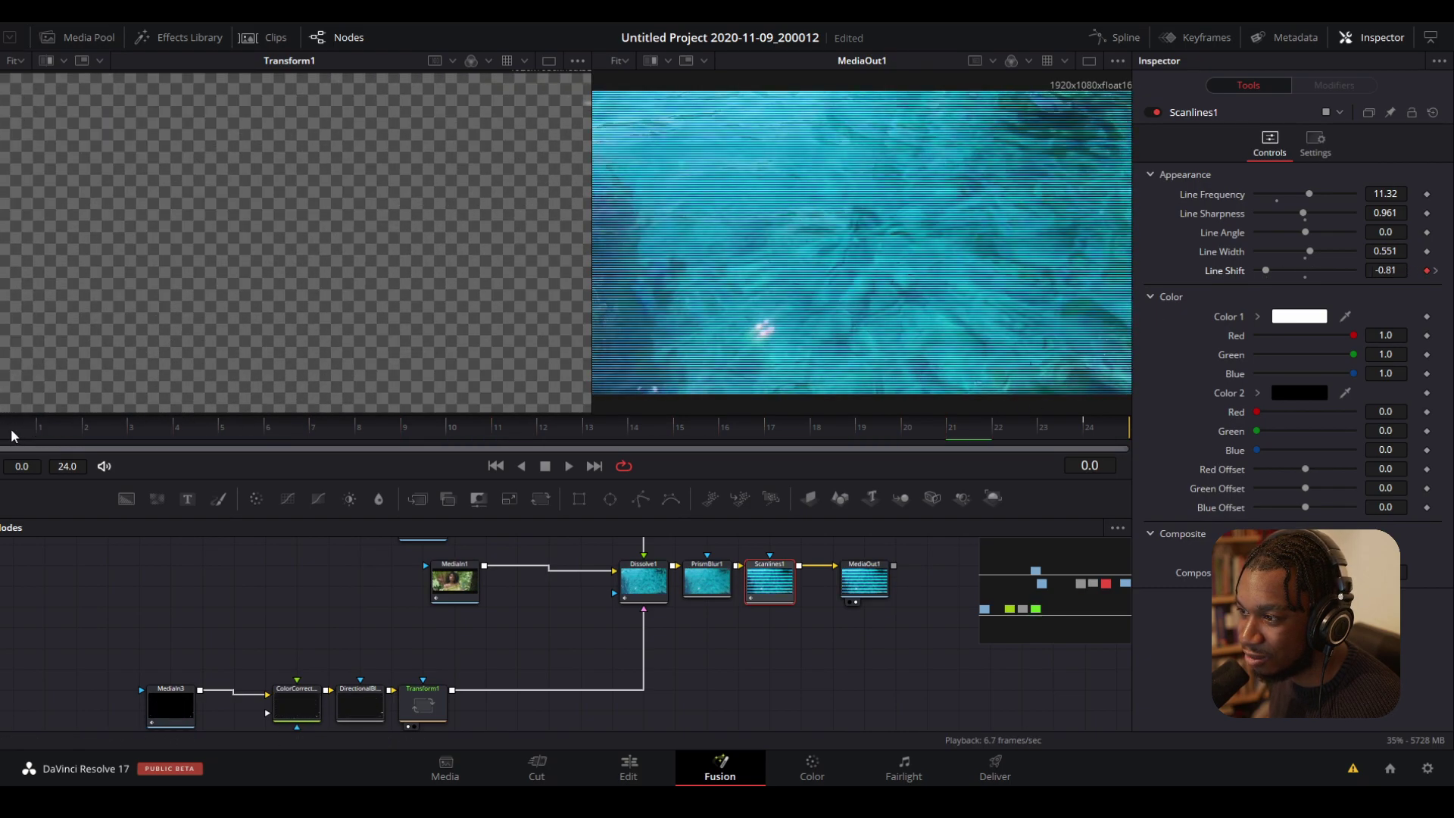
pyautogui.click(13, 432)
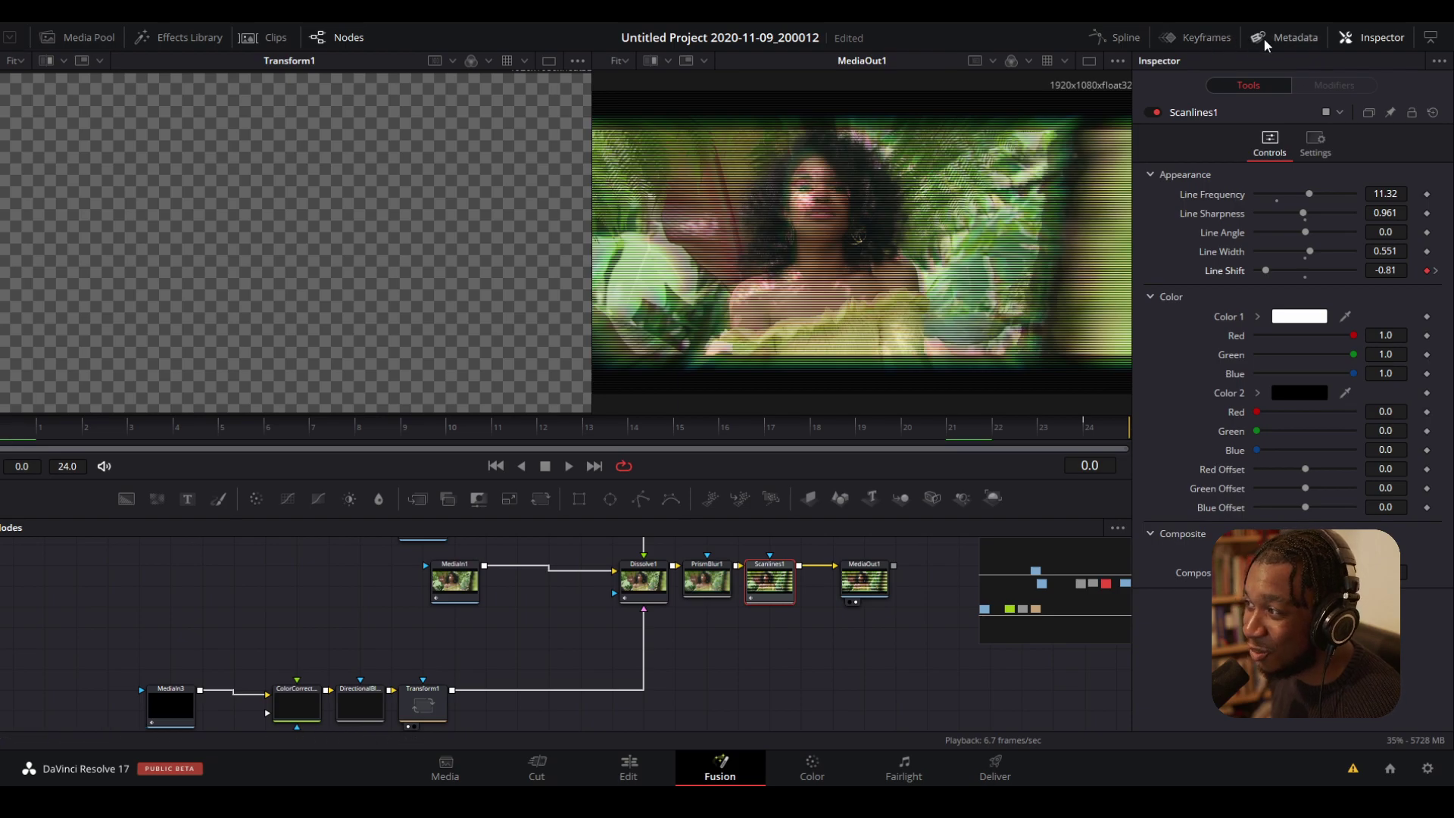
# - Fit the Scanlines Line Shift keyframes into view in the Keyframes timeline
pyautogui.click(1394, 40)
pyautogui.click(1218, 40)
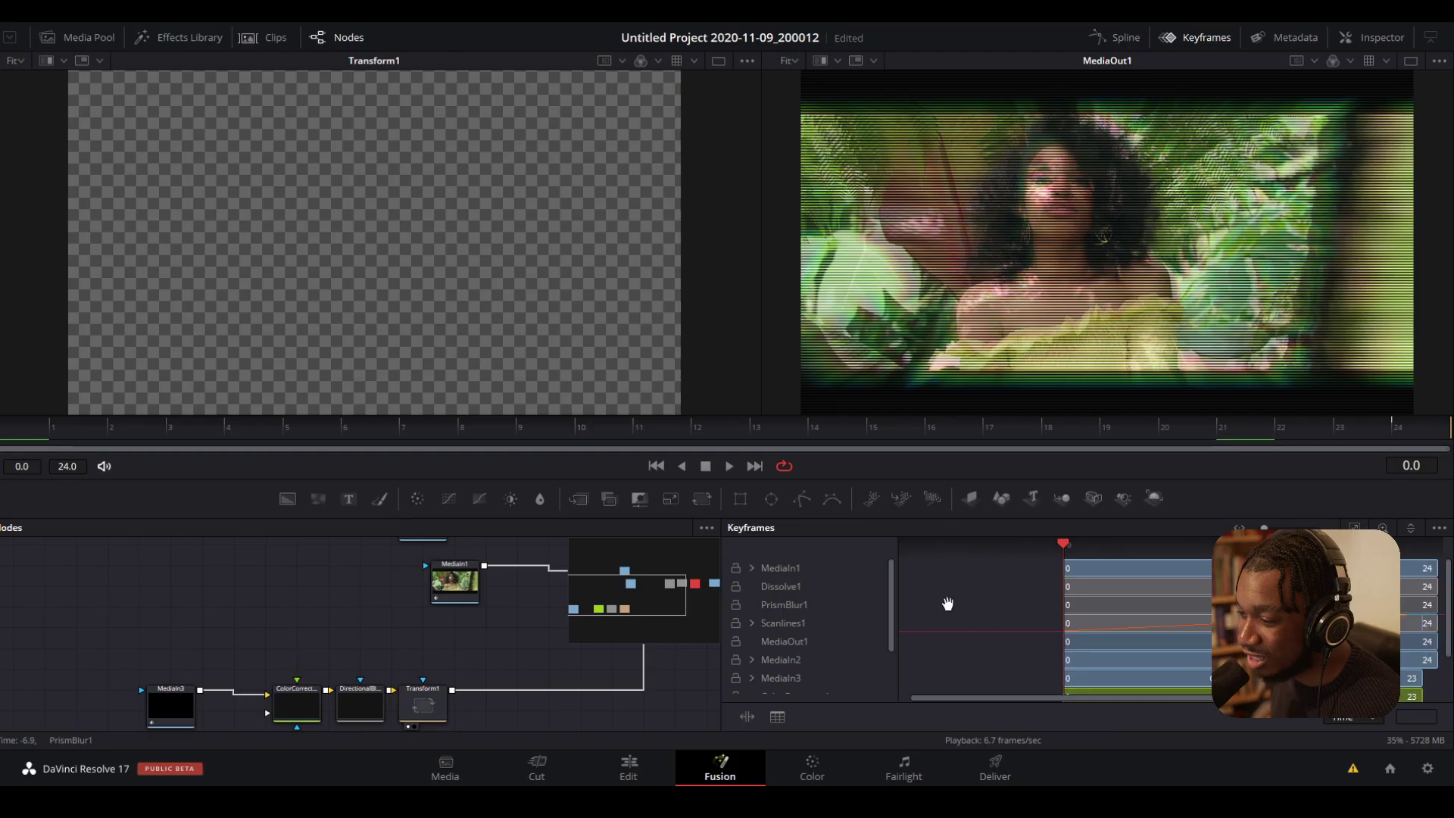
pyautogui.moveTo(947, 604); pyautogui.dragTo(871, 585)
pyautogui.click(752, 587)
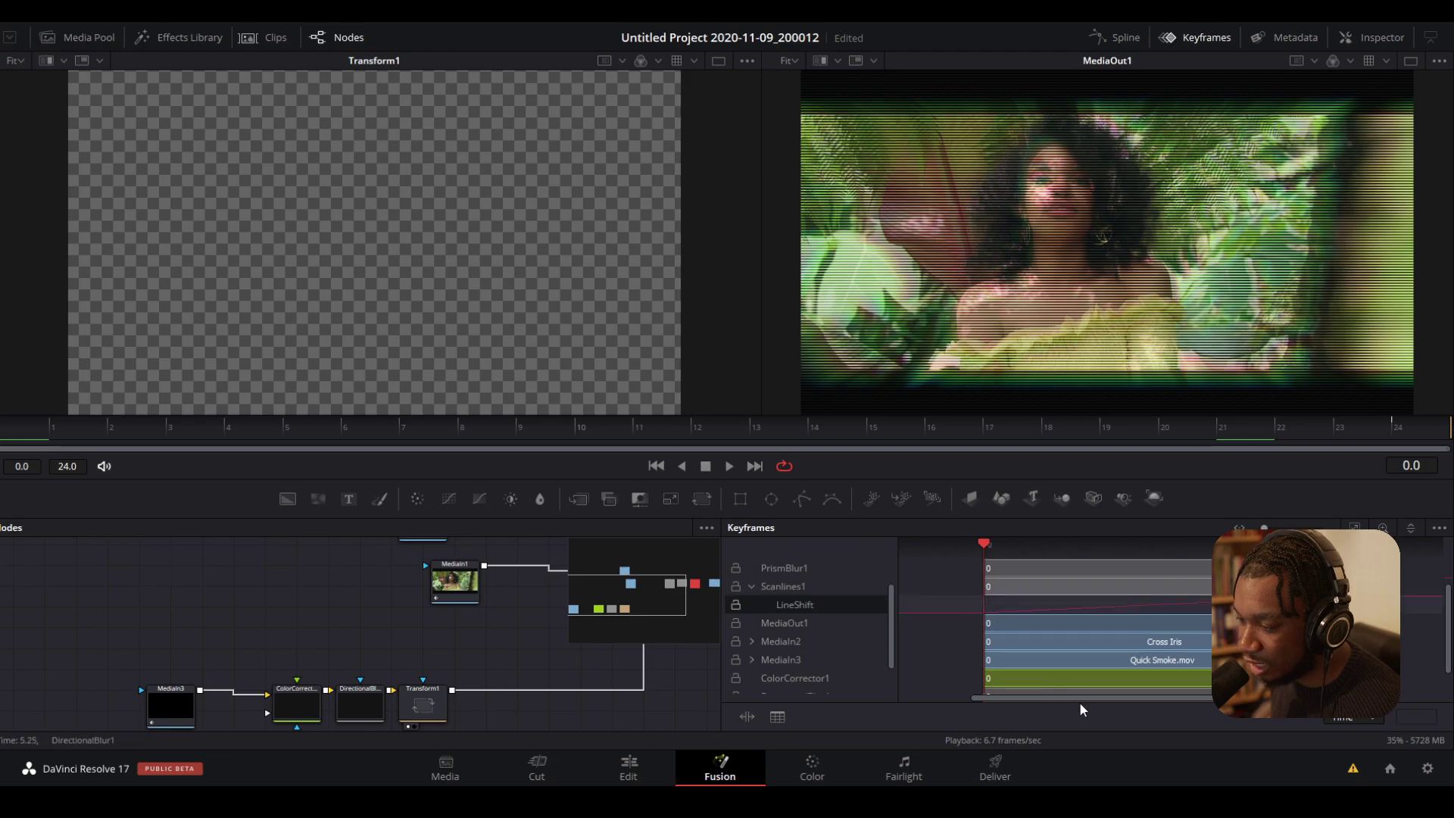
pyautogui.hotkey('ctrl', 'f')
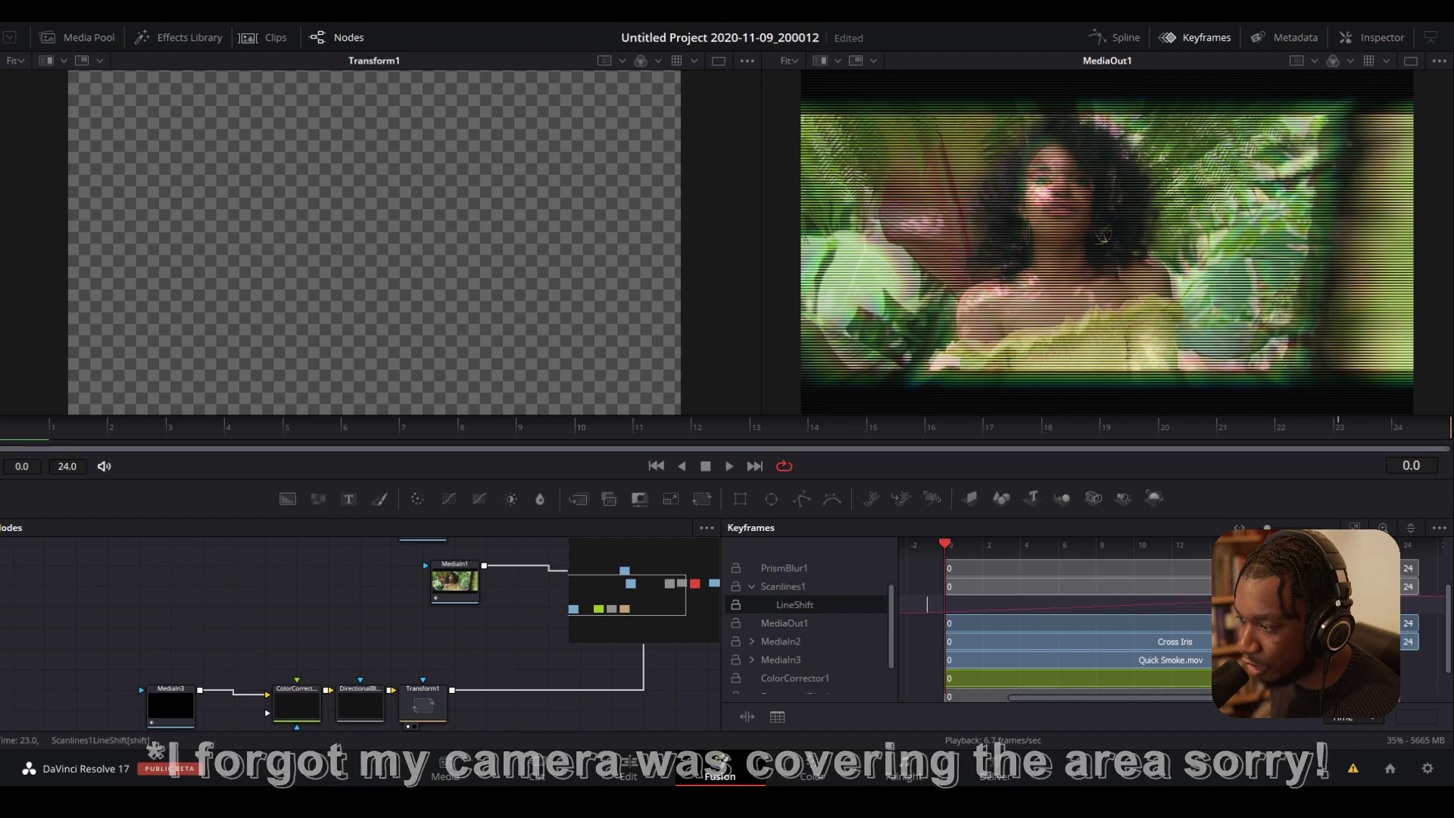
pyautogui.click(1197, 38)
# - Smooth the Line Shift curve in the Spline editor so it eases
pyautogui.click(1119, 38)
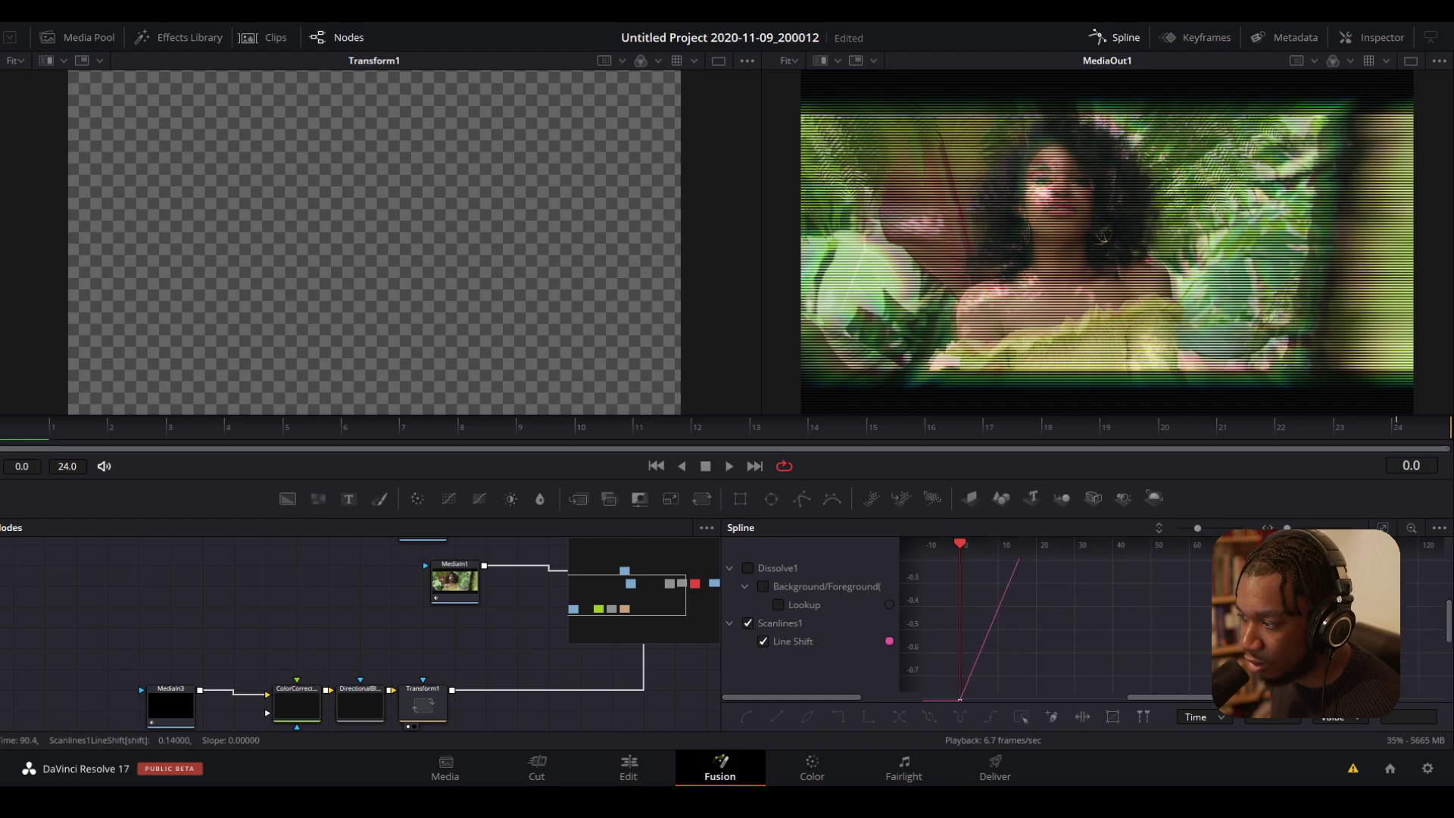
pyautogui.hotkey('ctrl', 'f')
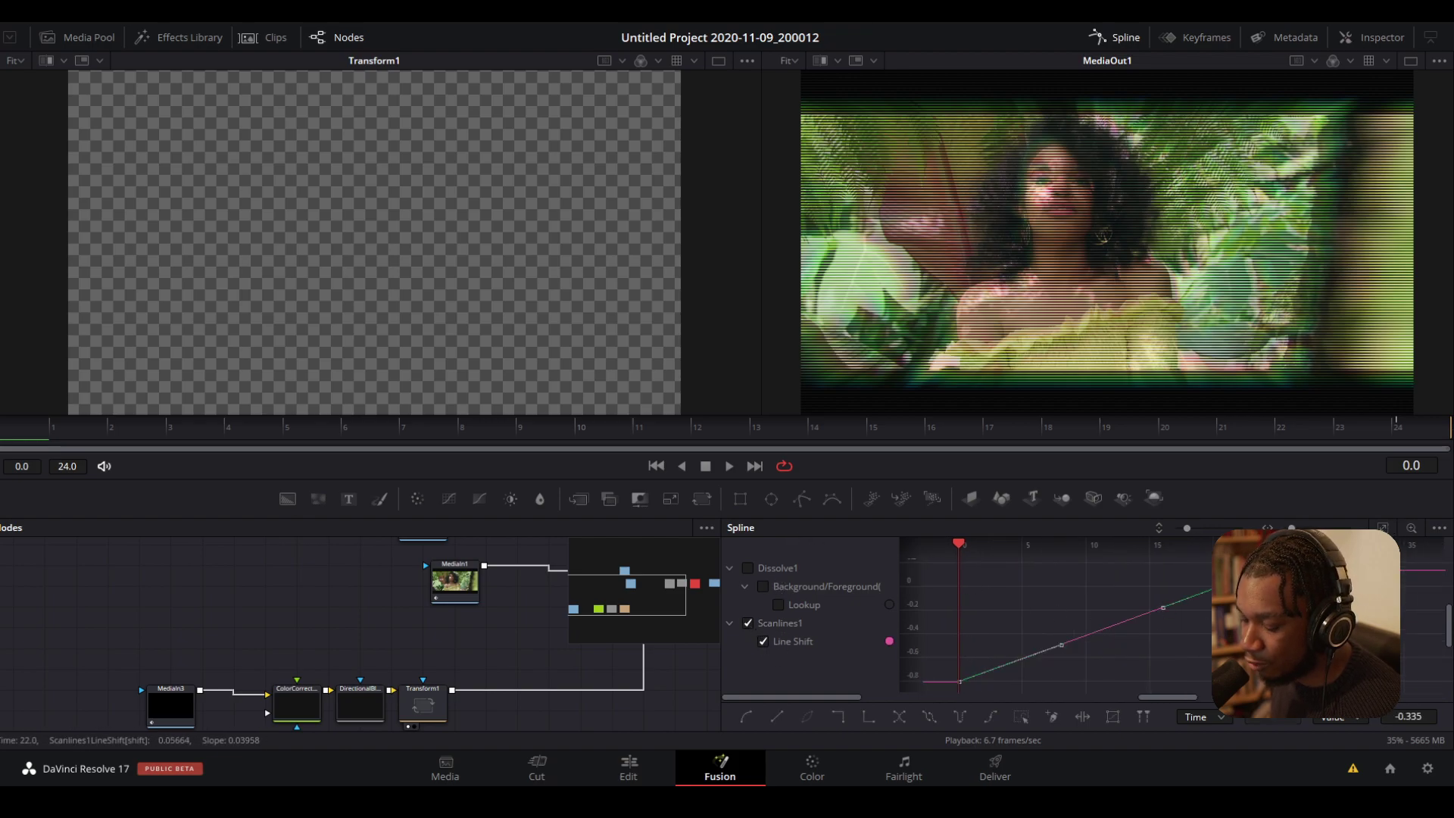
pyautogui.press('s')
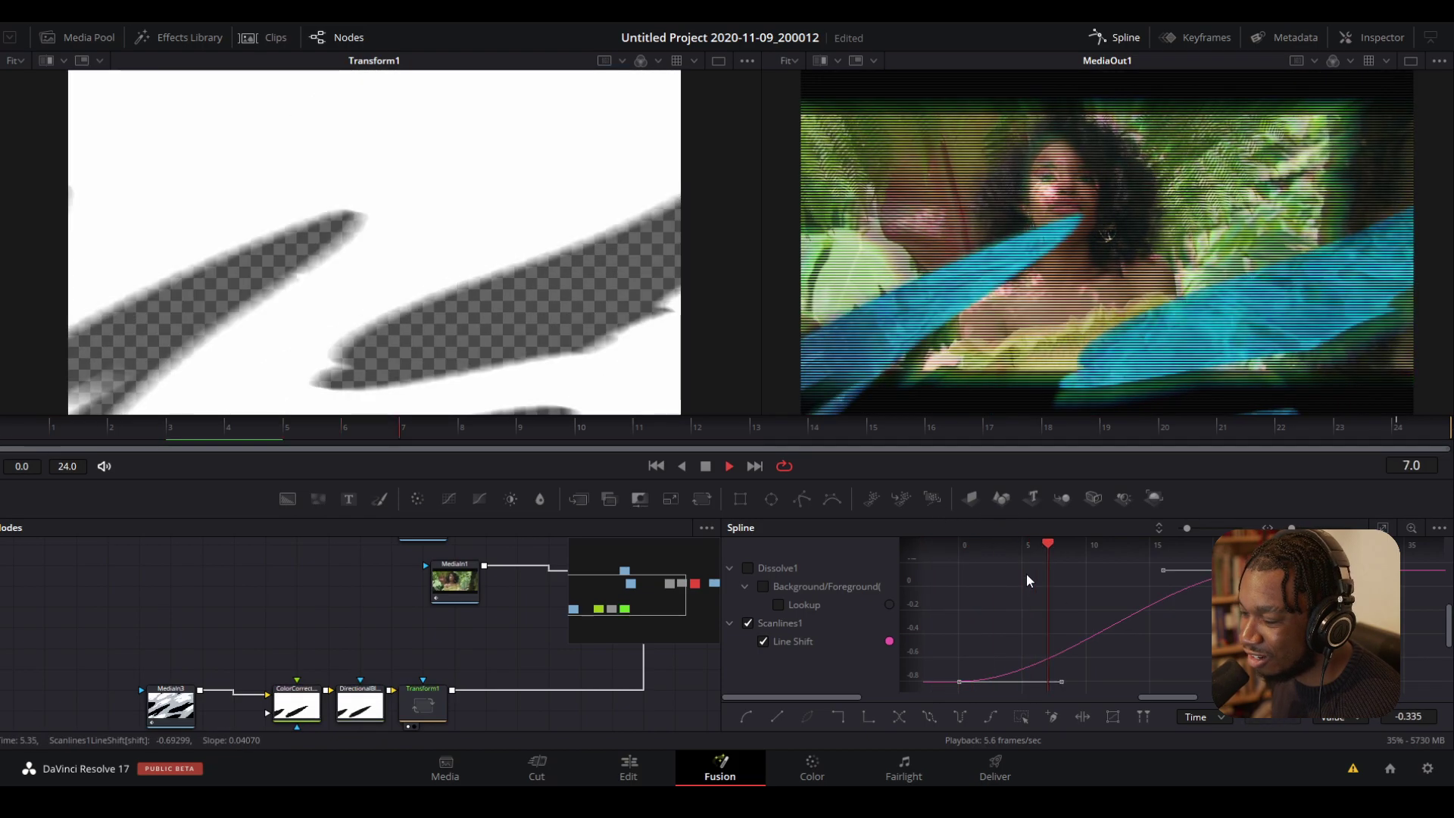
pyautogui.click(1127, 38)
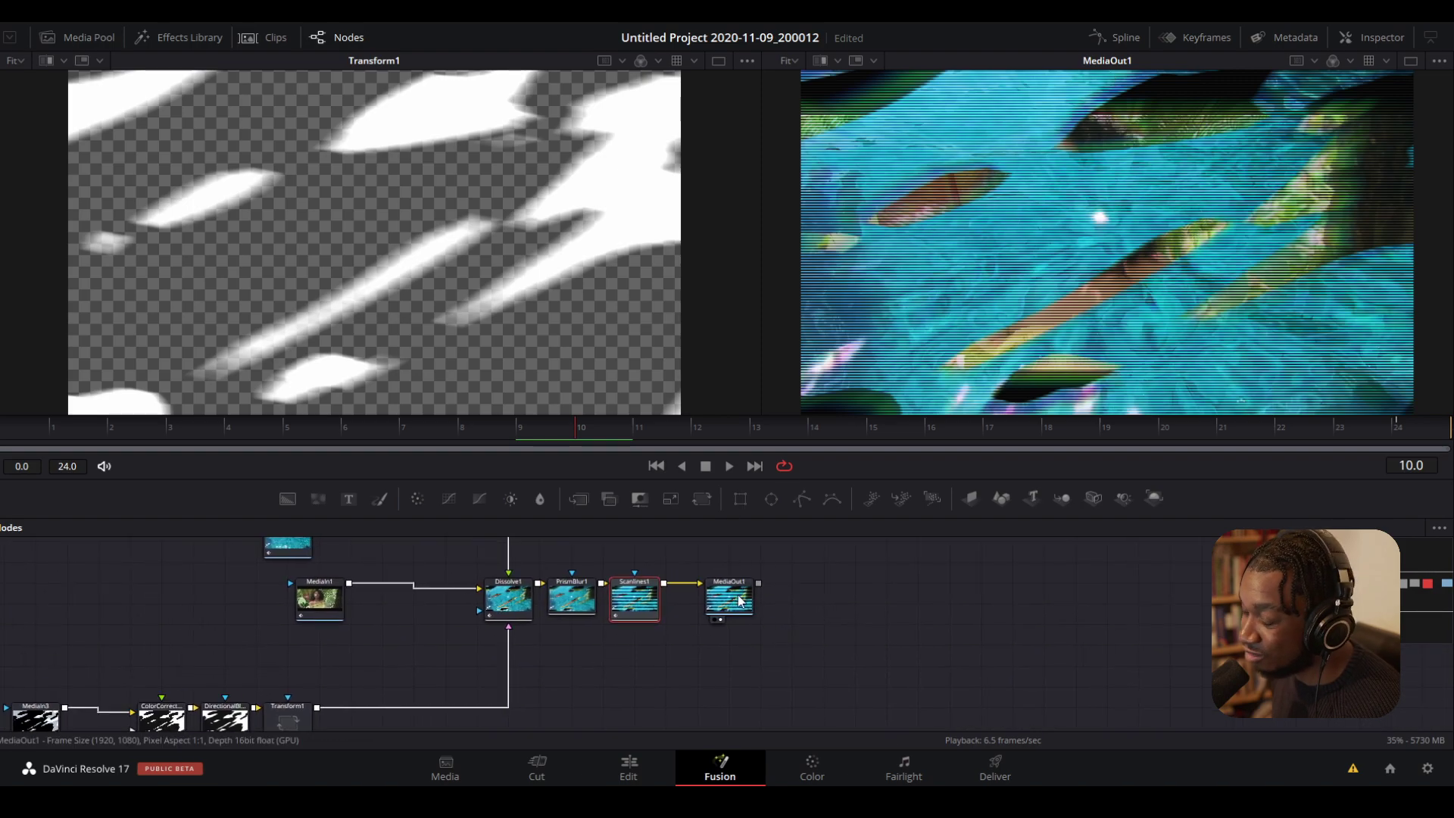
# - Add a Letterbox node after Scanlines1 and set its width to 2548
pyautogui.moveTo(725, 595); pyautogui.dragTo(977, 596)
pyautogui.click(646, 601)
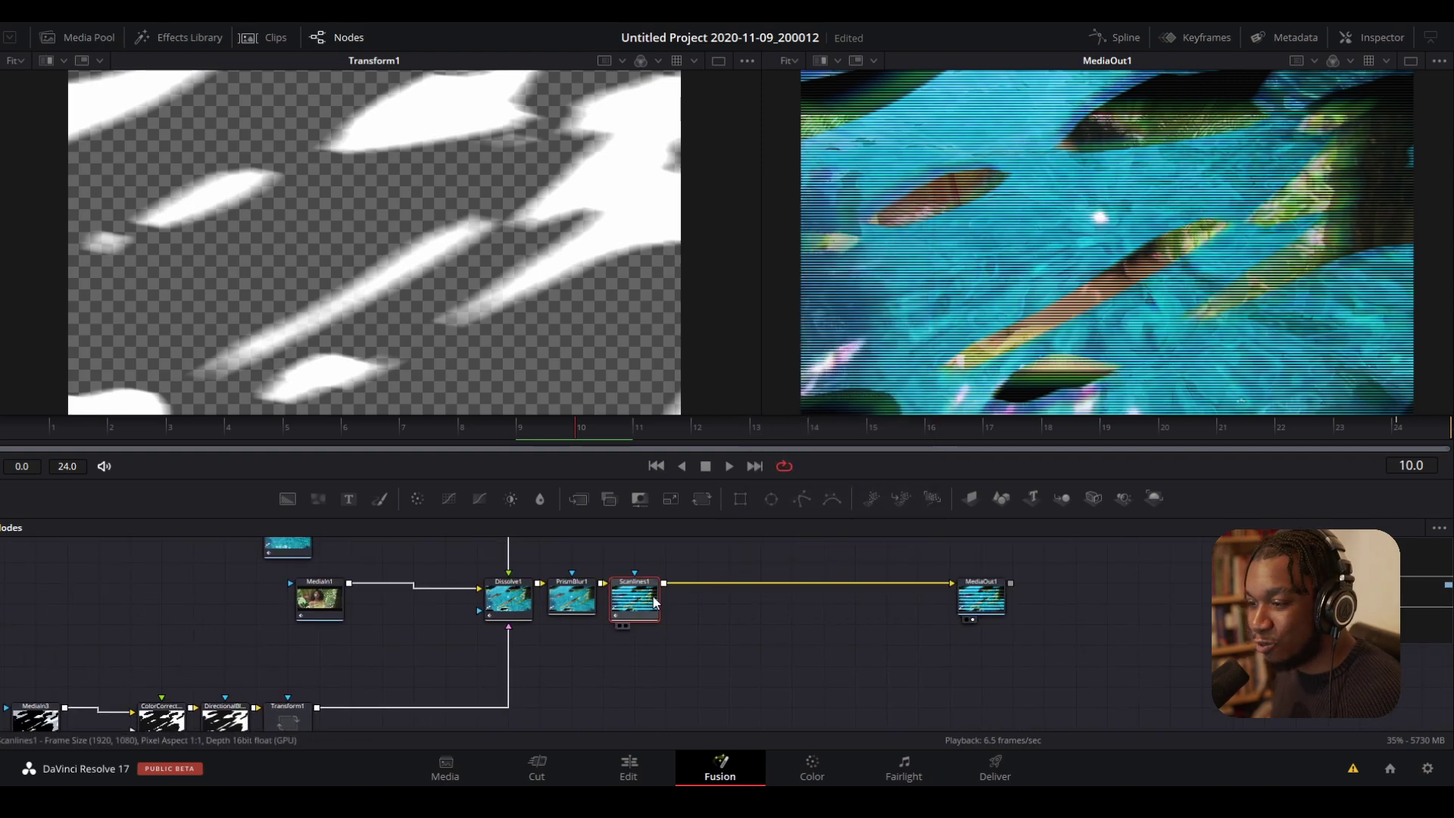
pyautogui.hotkey('shift', 'space')
pyautogui.write('scan')
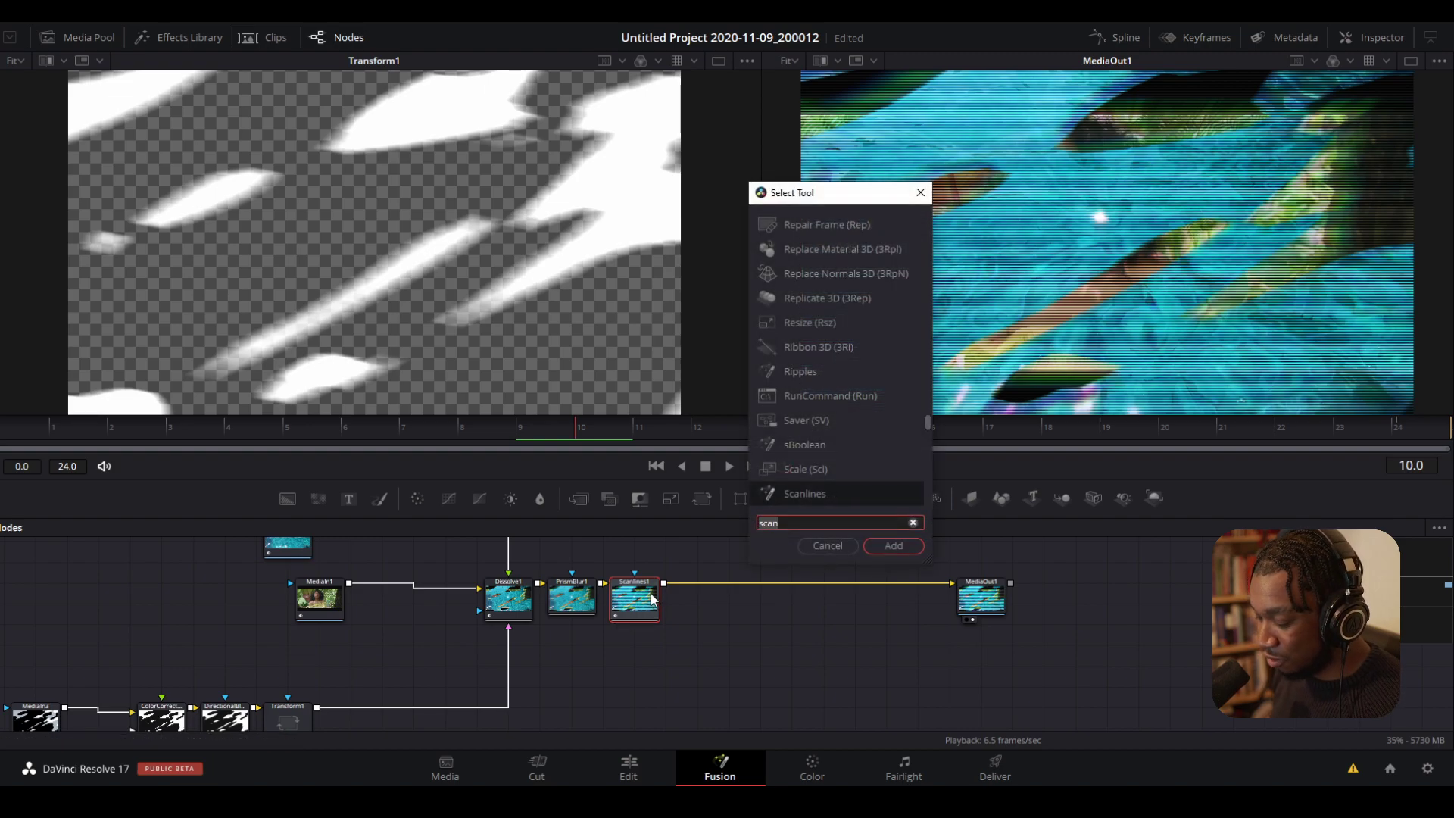
pyautogui.press('BackSpace')
pyautogui.press('BackSpace')
pyautogui.press('BackSpace')
pyautogui.press('BackSpace')
pyautogui.write('let')
pyautogui.press('Return')
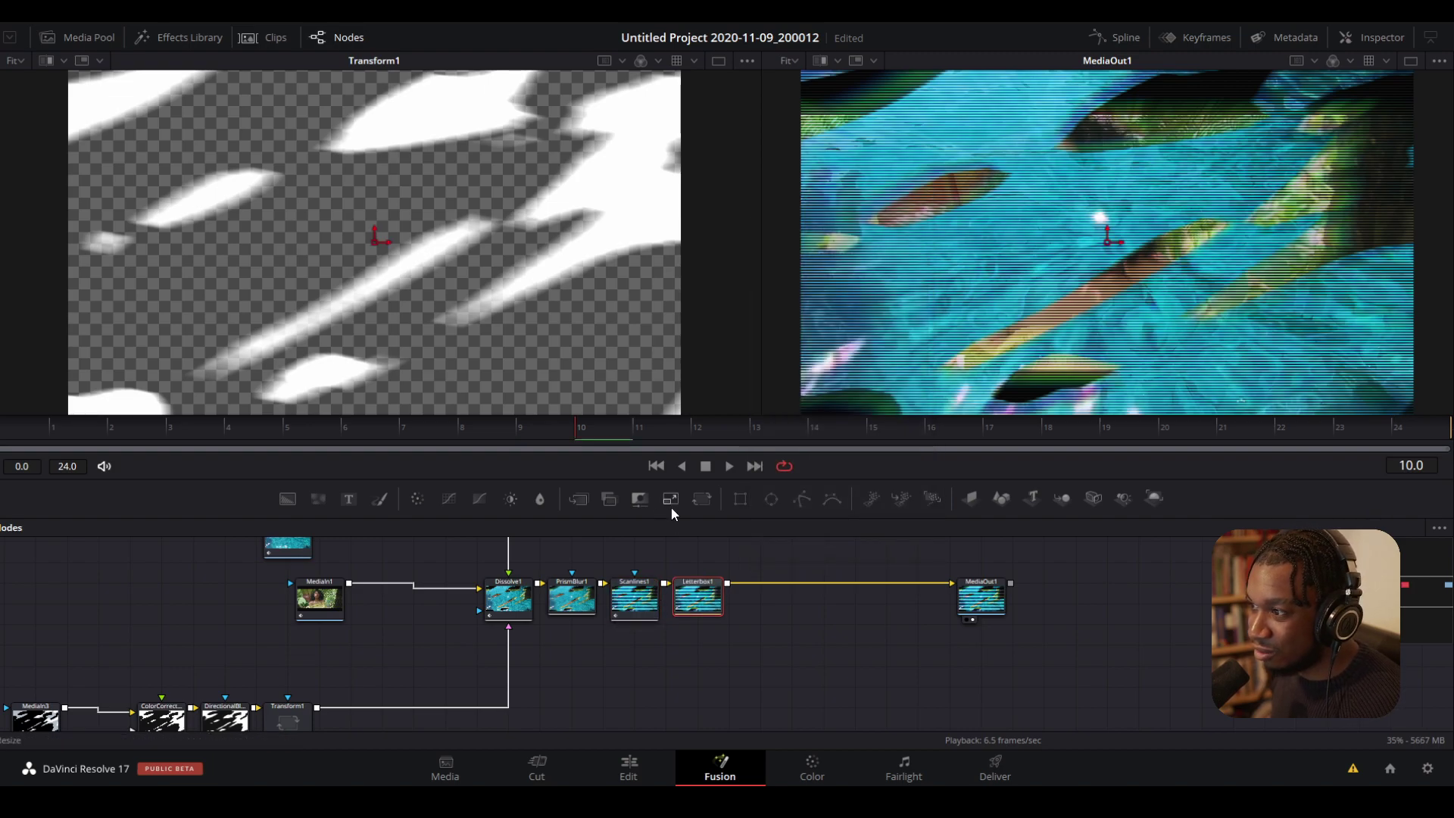
pyautogui.click(1375, 39)
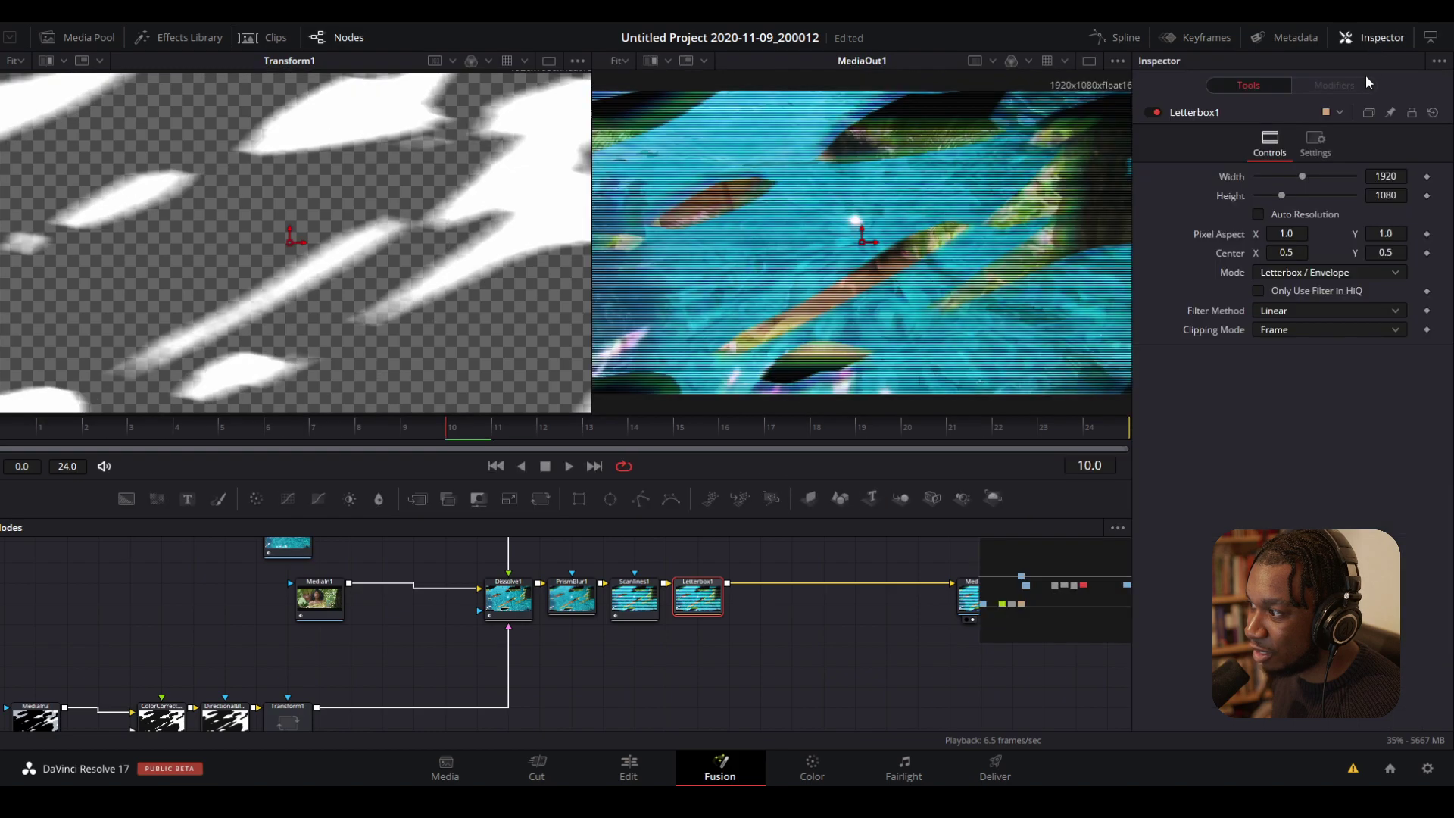
pyautogui.moveTo(1302, 176); pyautogui.dragTo(1316, 175)
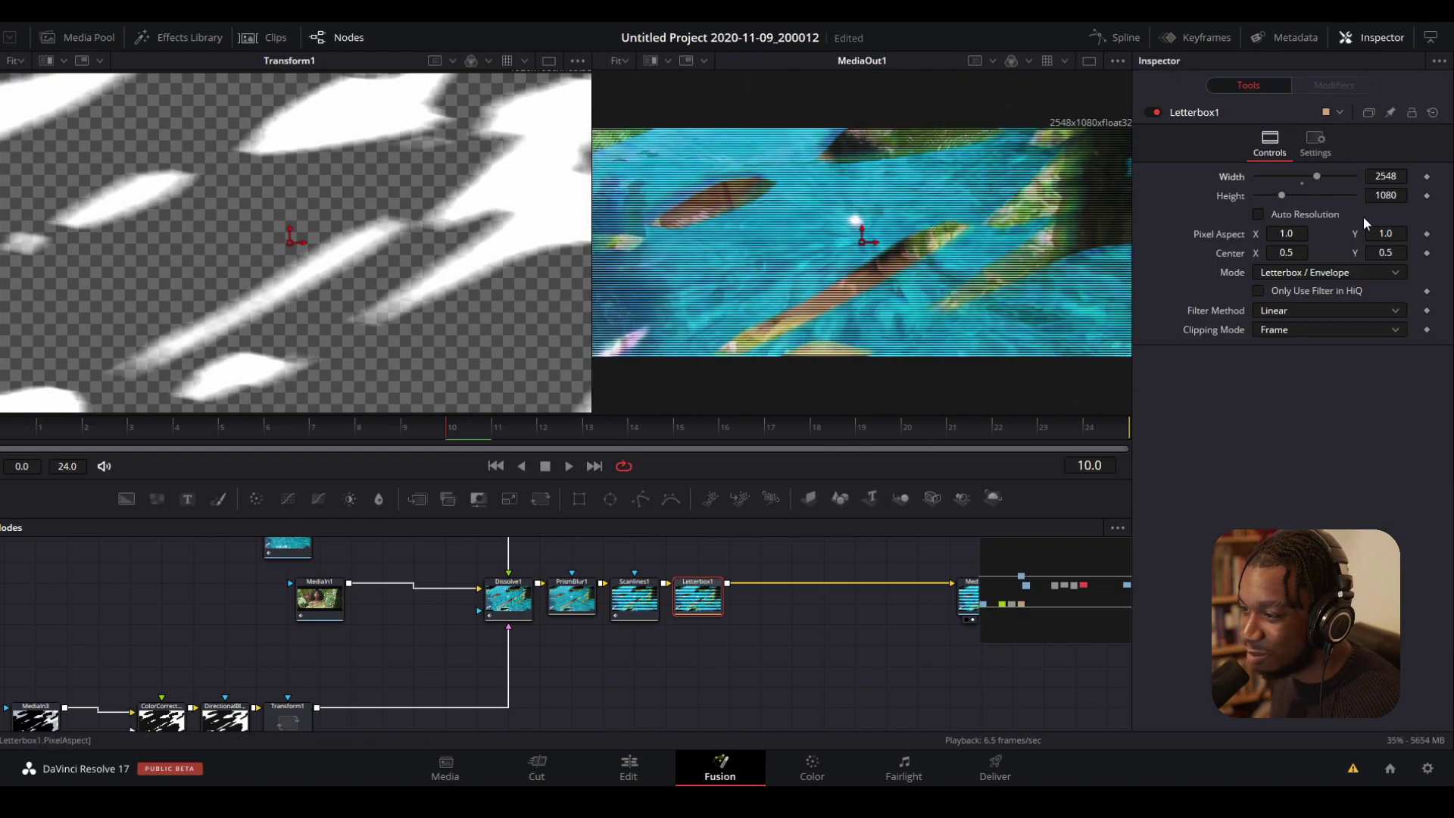
# - Reopen the transition in Fusion to check its nodes, then return to Edit
pyautogui.click(629, 767)
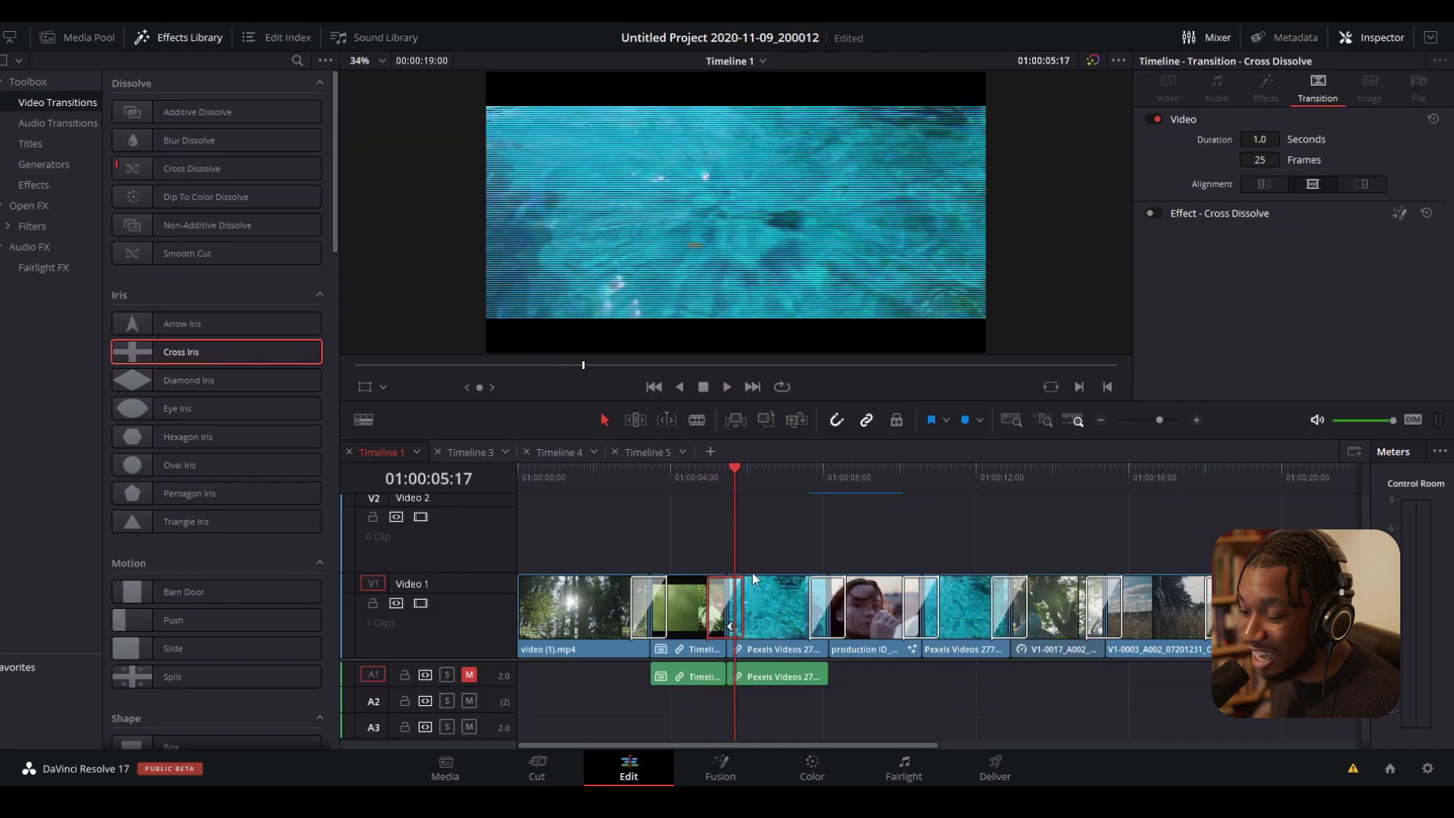
pyautogui.rightClick(718, 604)
pyautogui.click(756, 665)
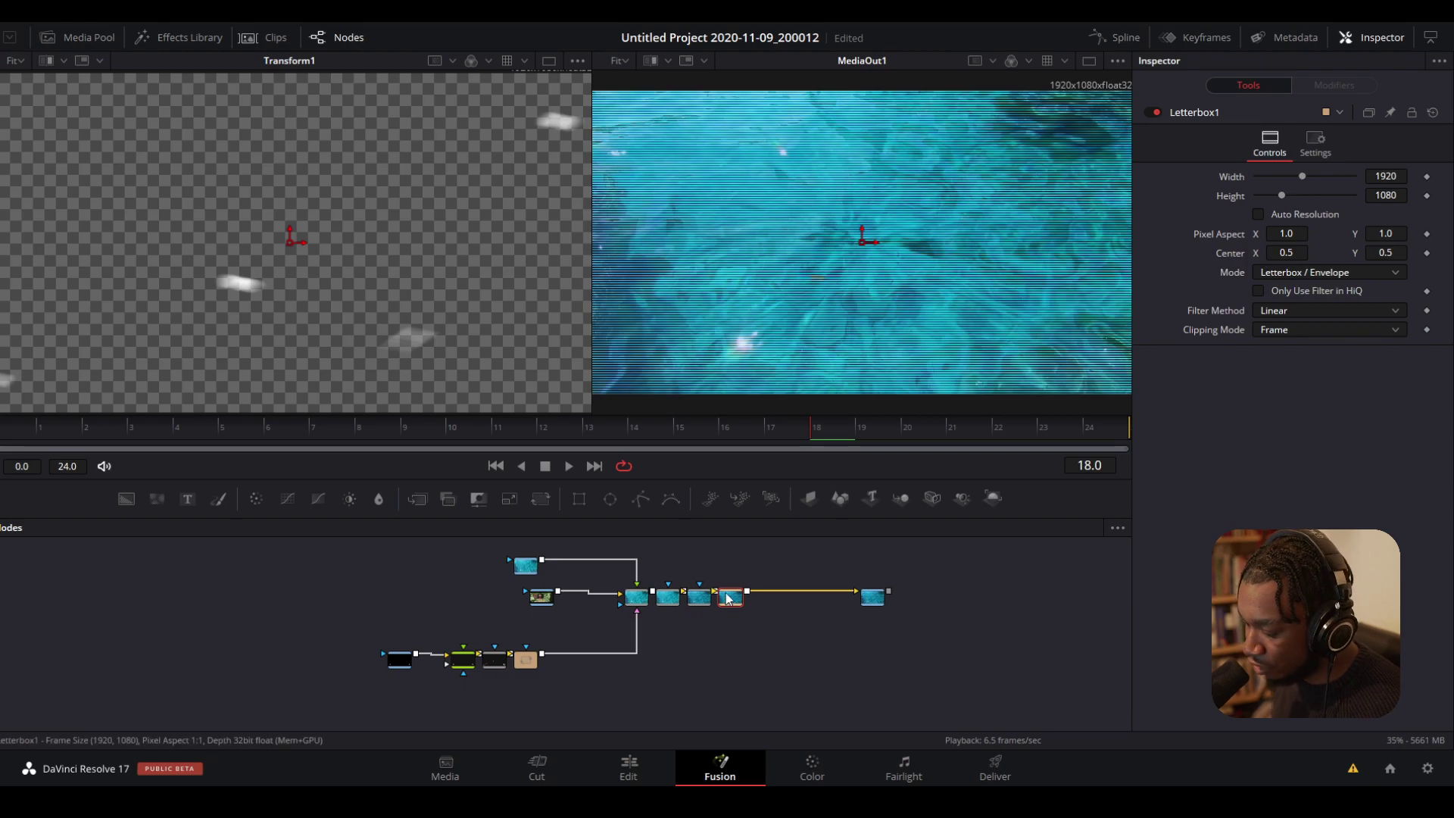
pyautogui.click(620, 761)
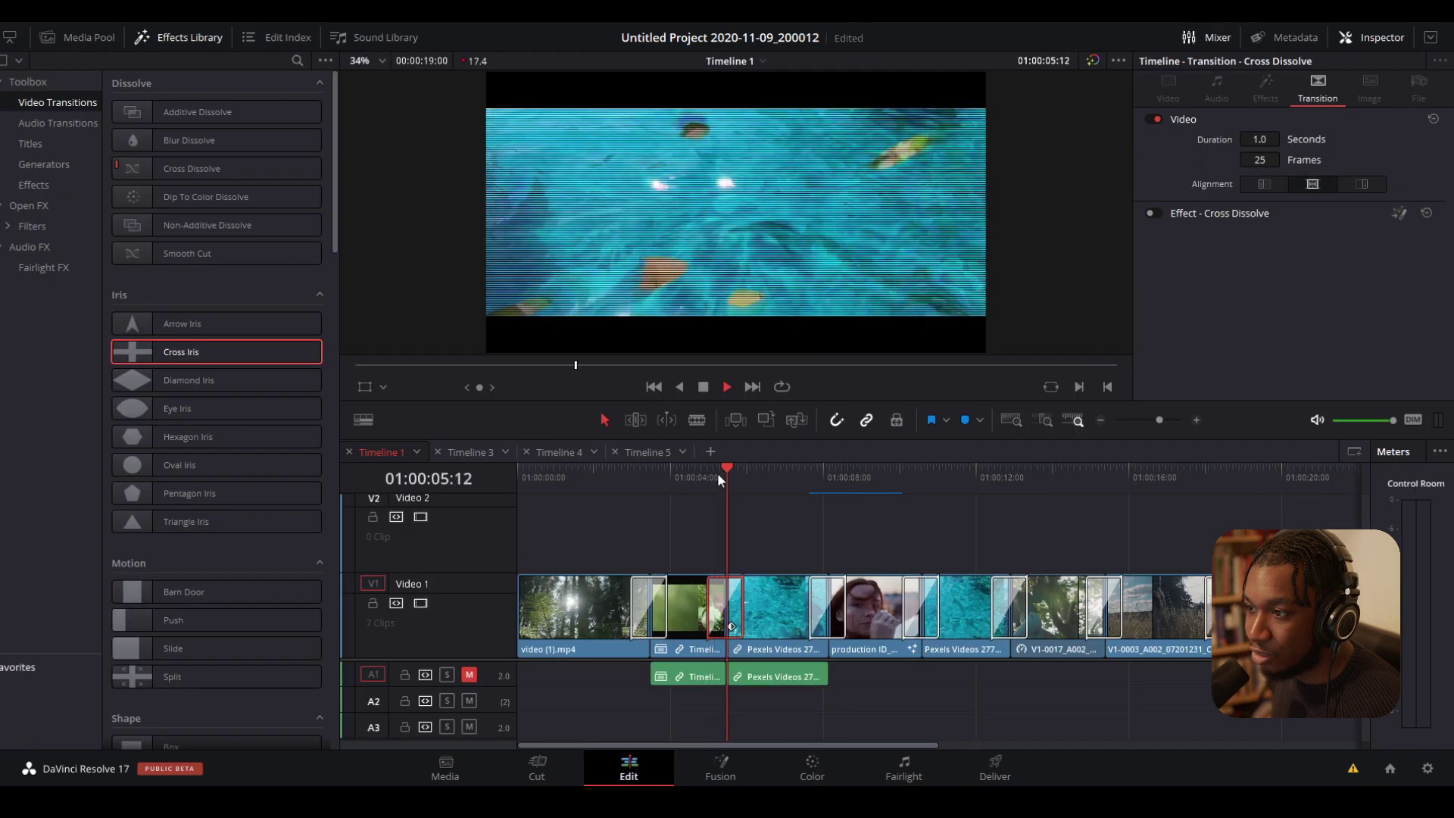
# - Play back the letterboxed scanline transition between the clips on Timeline 1
pyautogui.moveTo(716, 472); pyautogui.dragTo(690, 468)
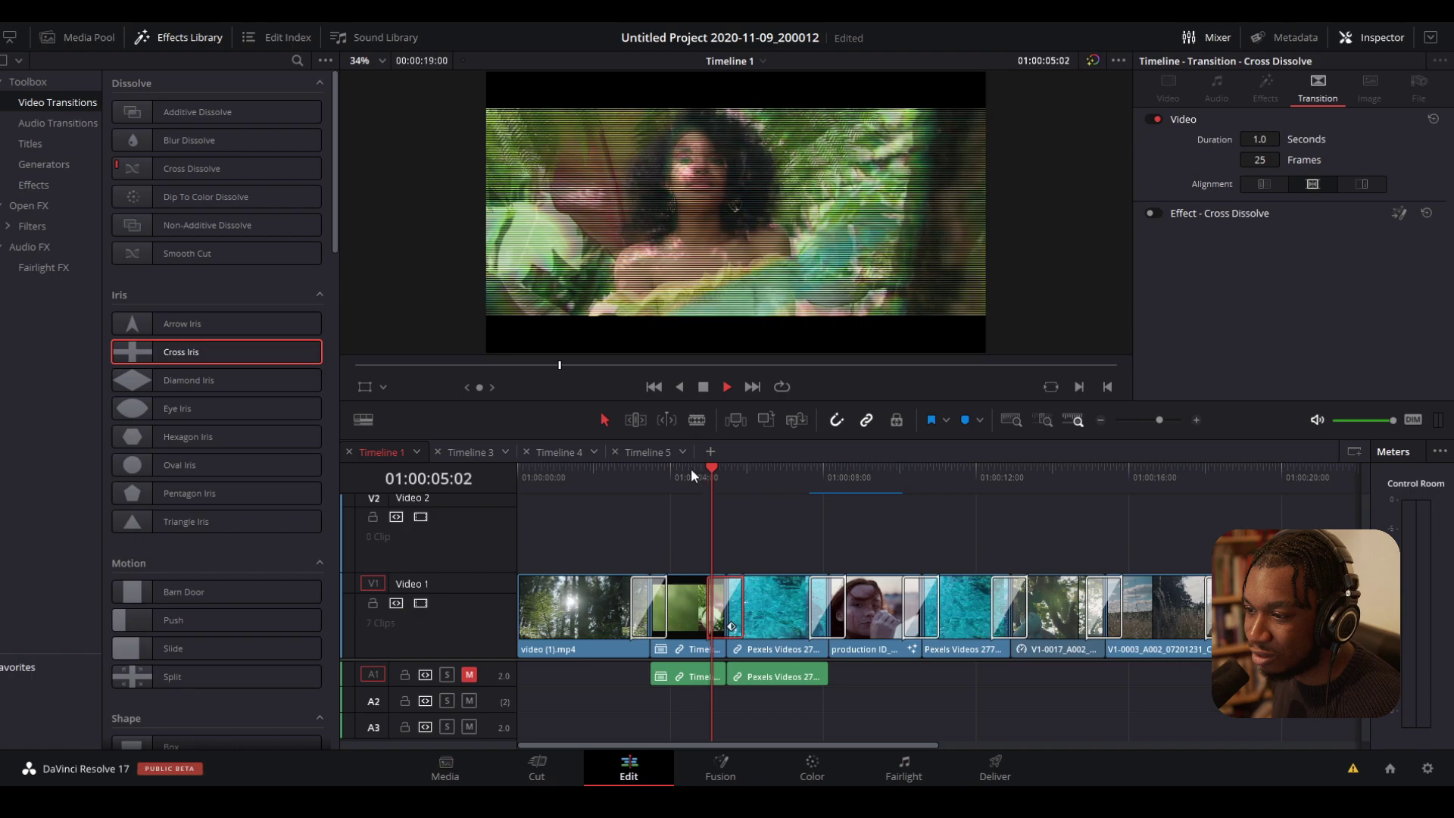
pyautogui.click(685, 474)
pyautogui.press('space')
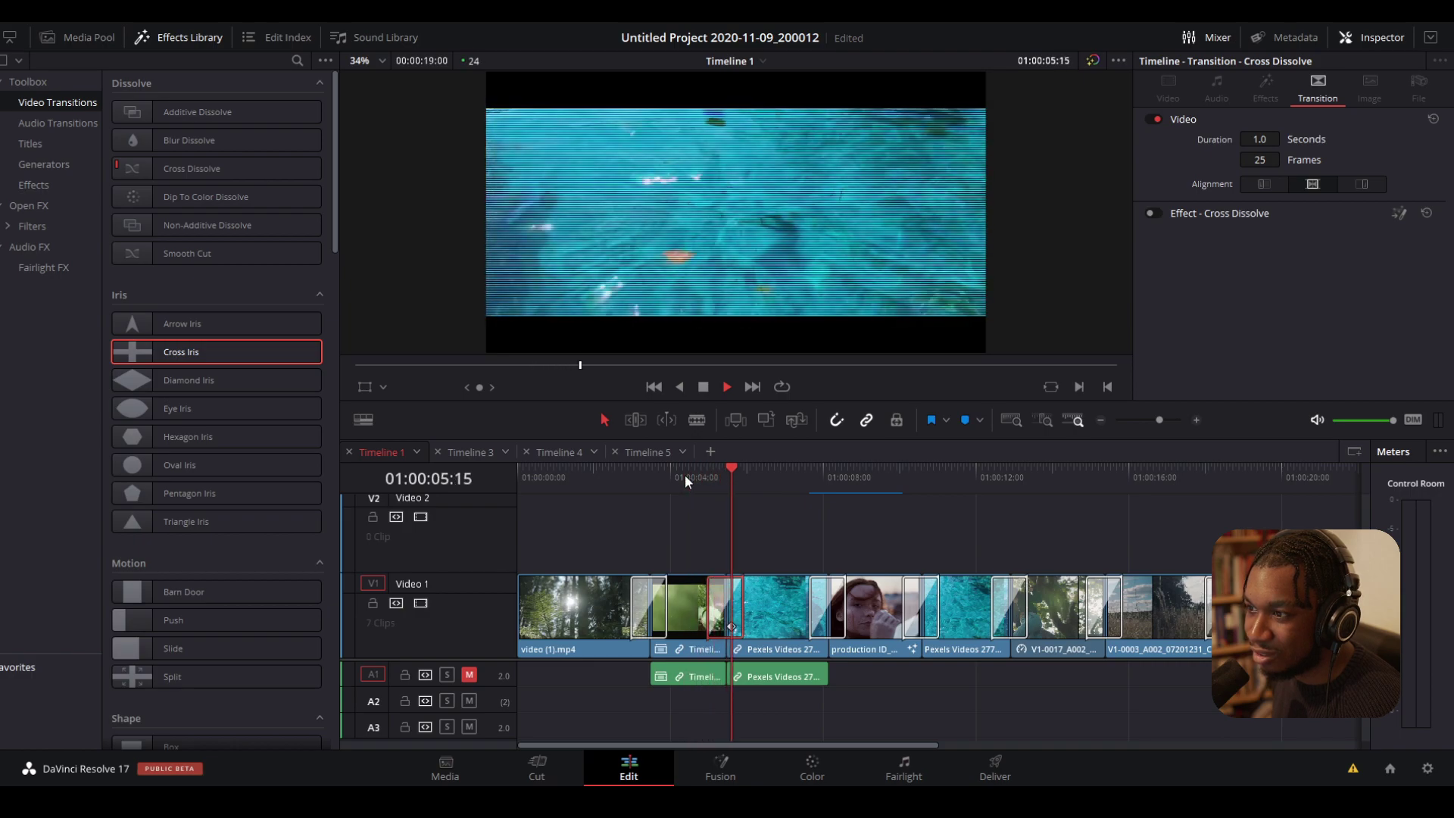
pyautogui.click(712, 475)
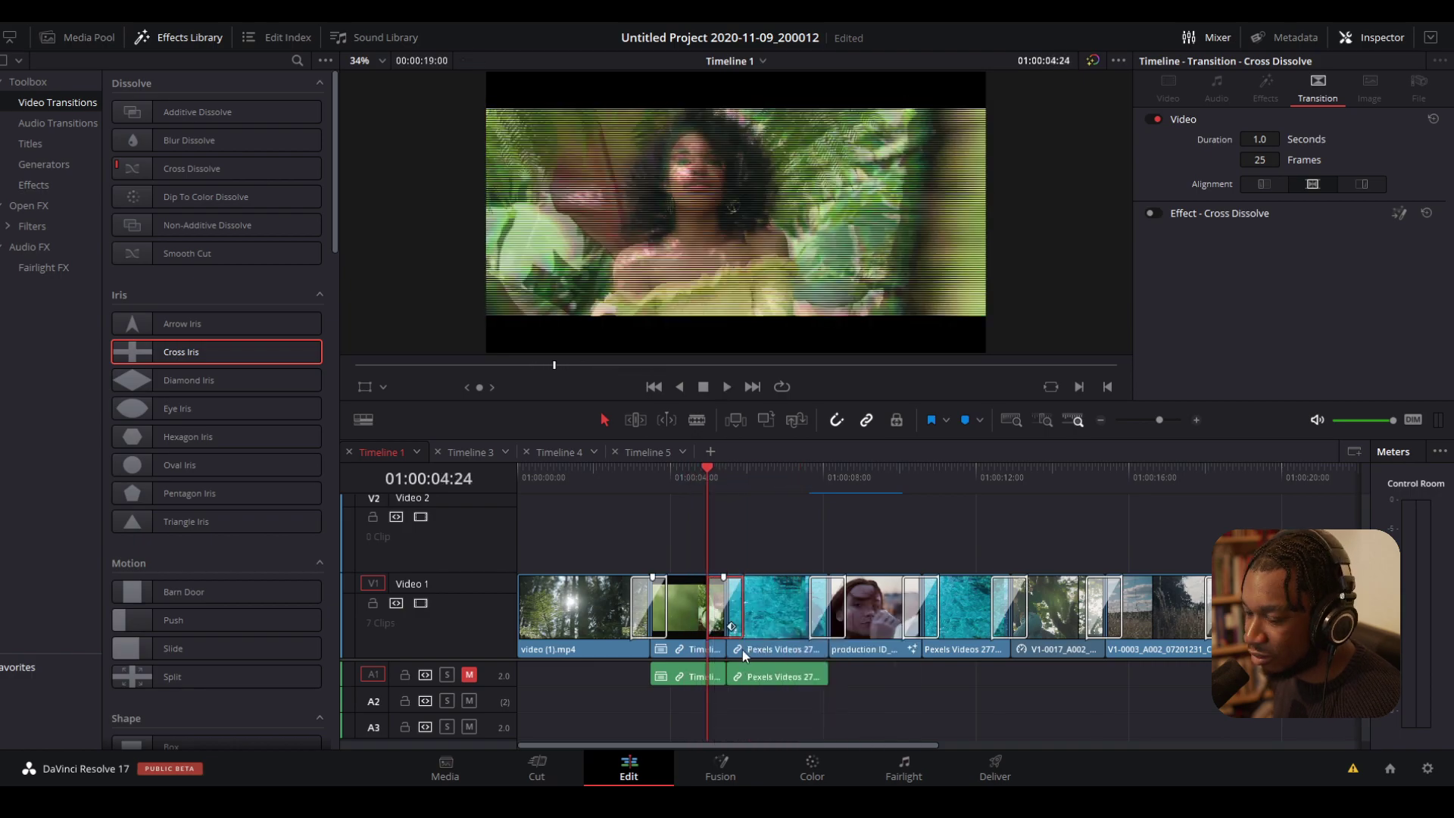
pyautogui.hotkey('shift', '5')
pyautogui.scroll(5, 710, 646)
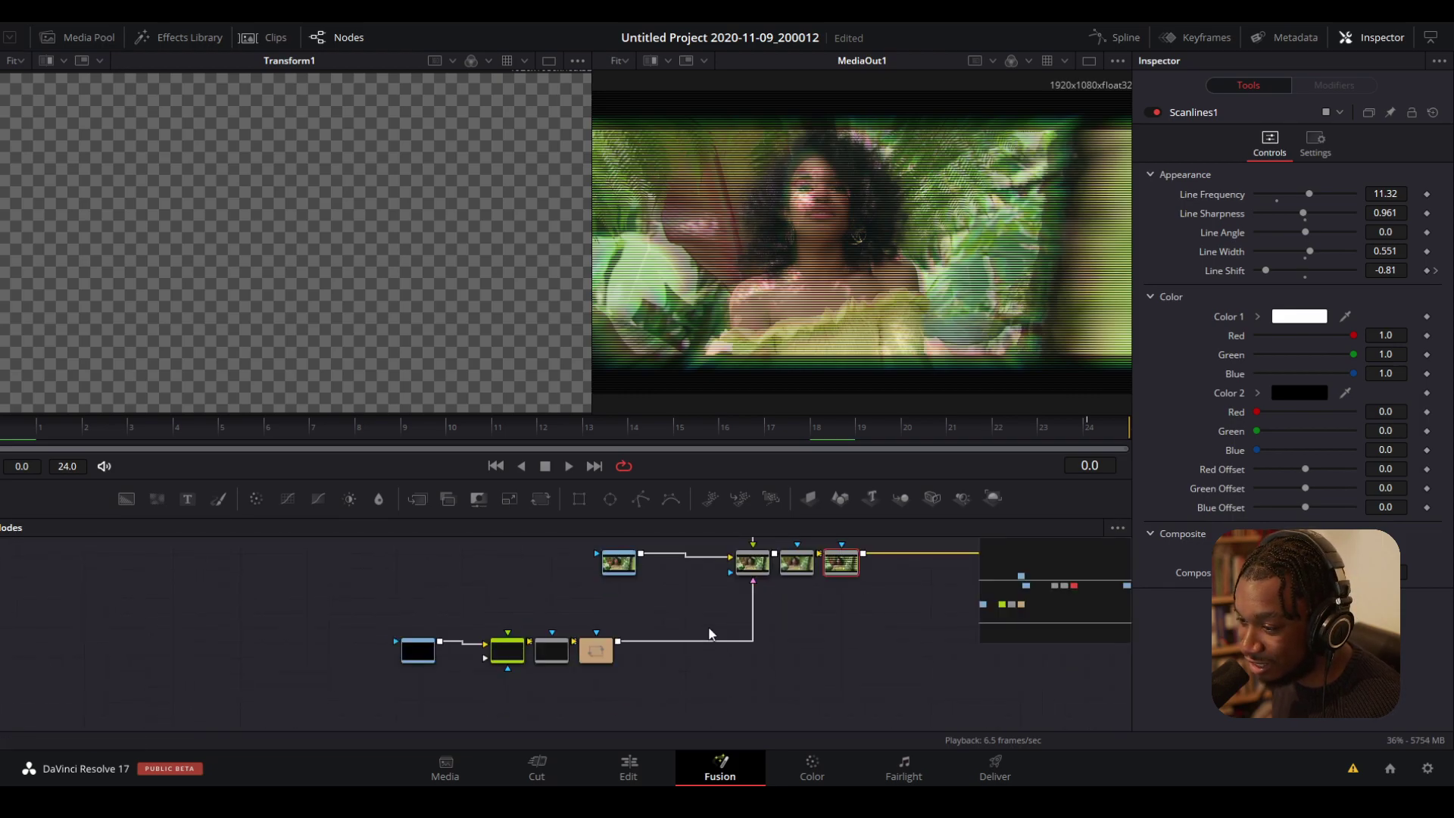
pyautogui.hotkey('shift', '4')
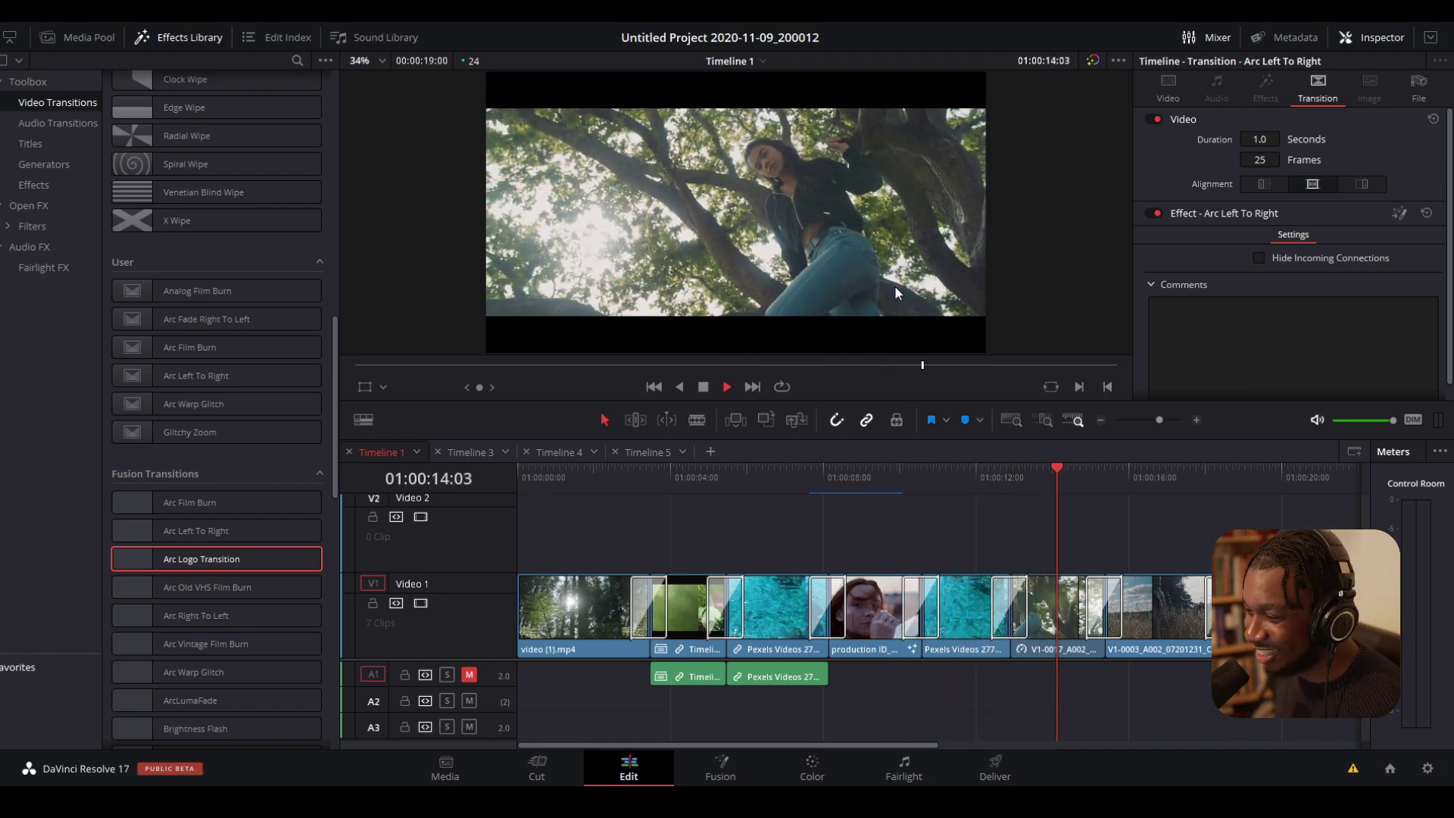
# - Replay the transitions and select the Arc Left To Right transition on Timeline 1
pyautogui.click(656, 476)
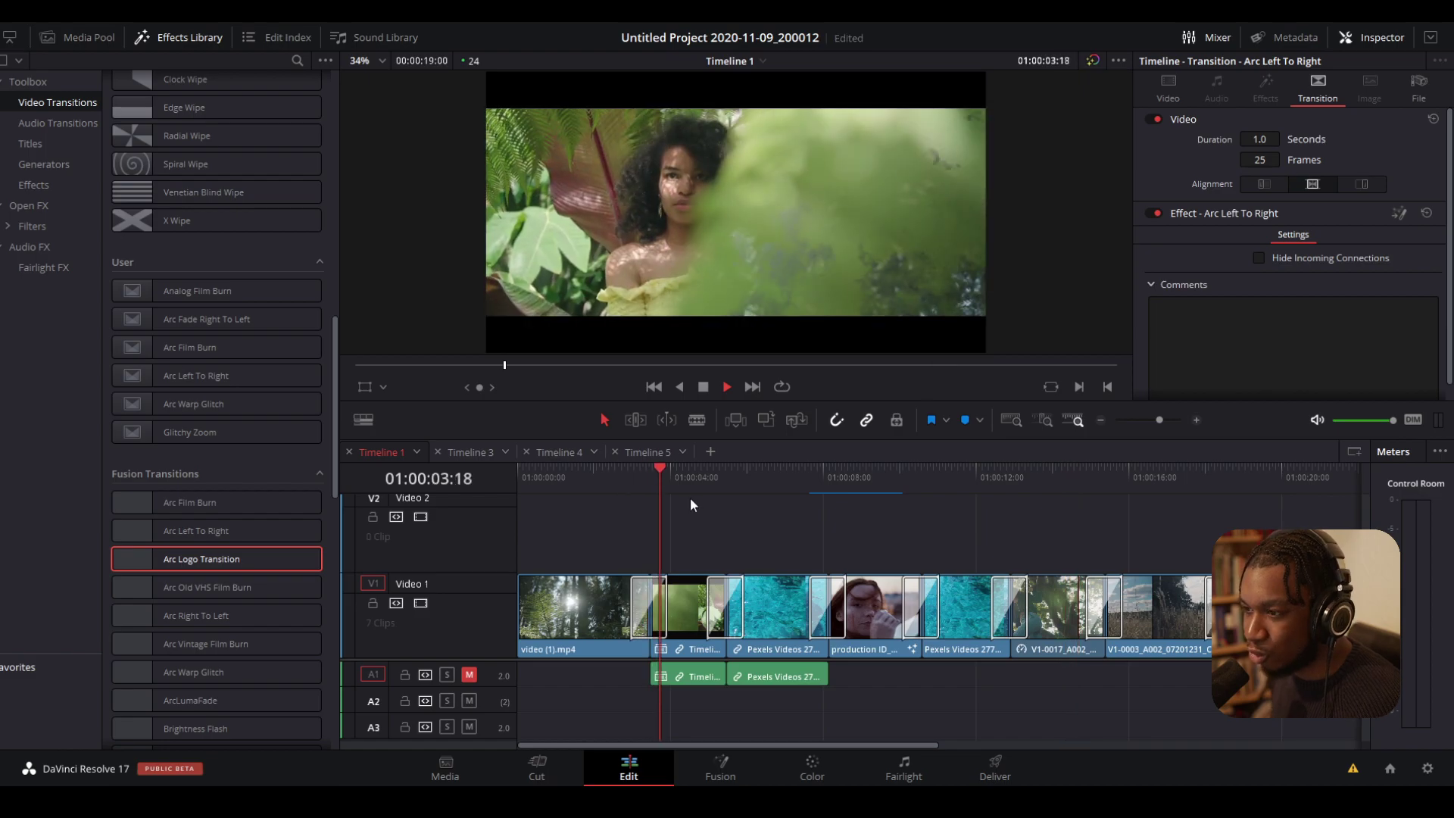
pyautogui.click(709, 600)
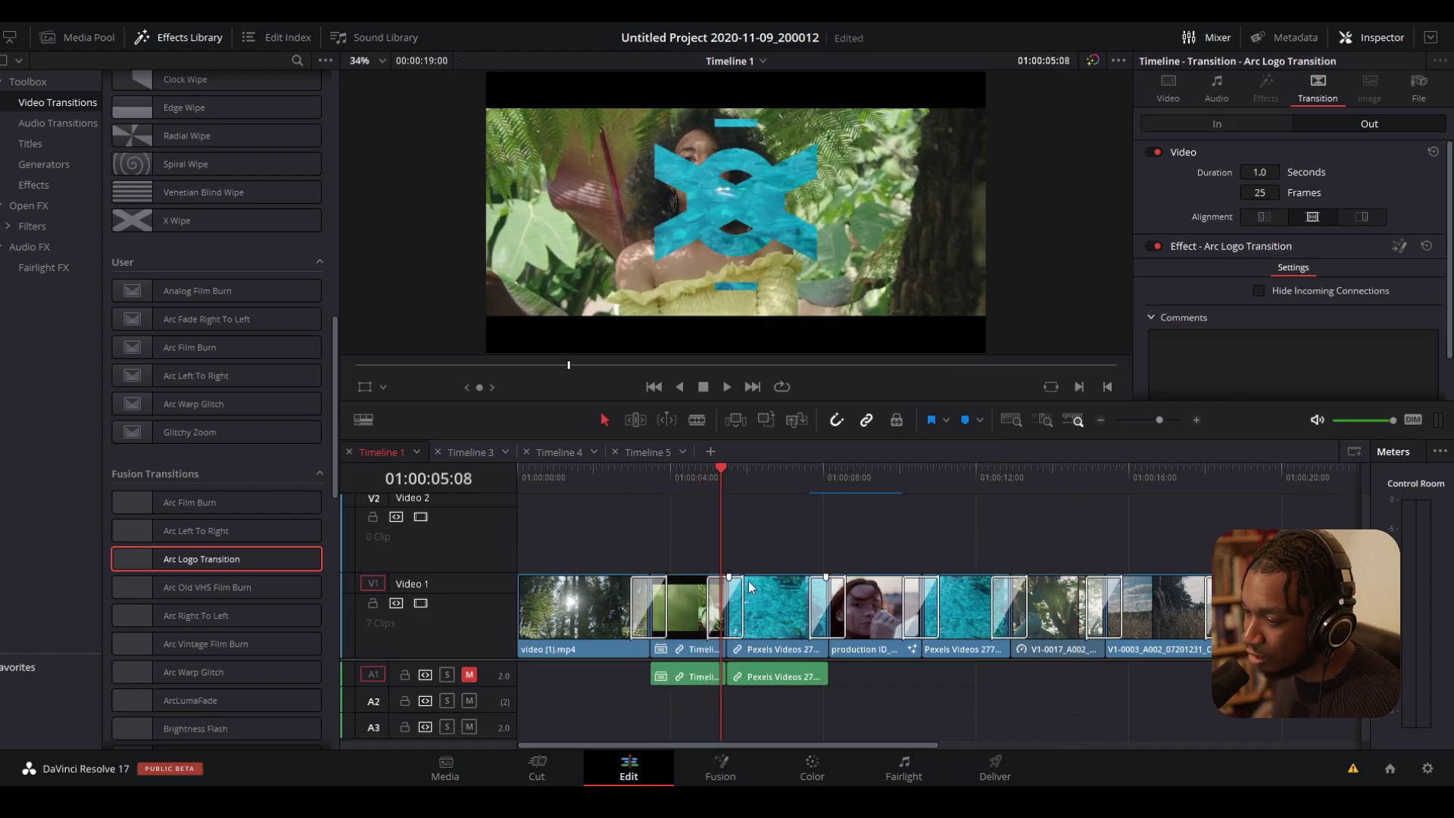
pyautogui.click(633, 476)
pyautogui.click(653, 606)
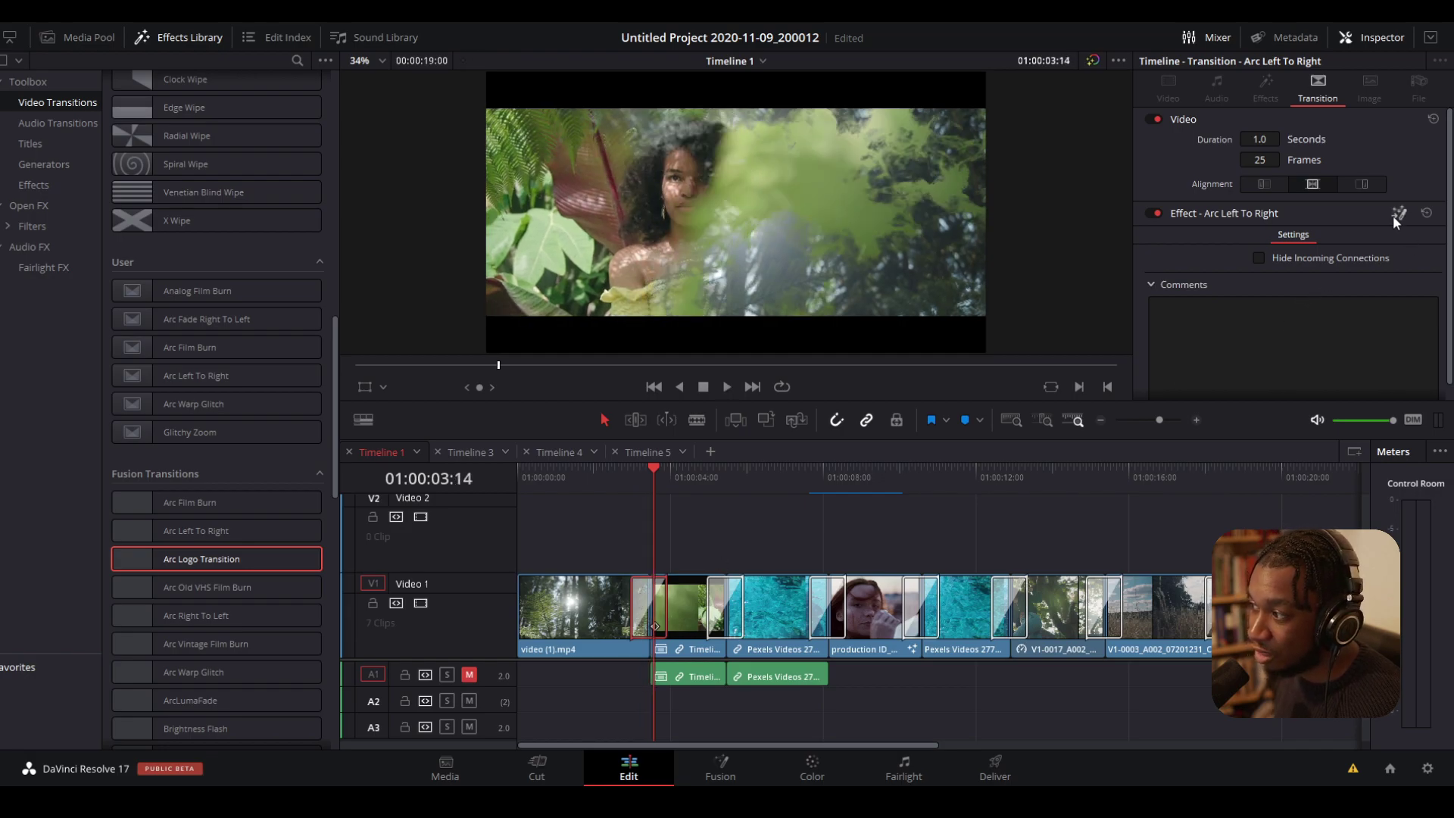
# - Expand the Arc Left To Right group in Fusion and spread its nodes apart
pyautogui.hotkey('shift', '5')
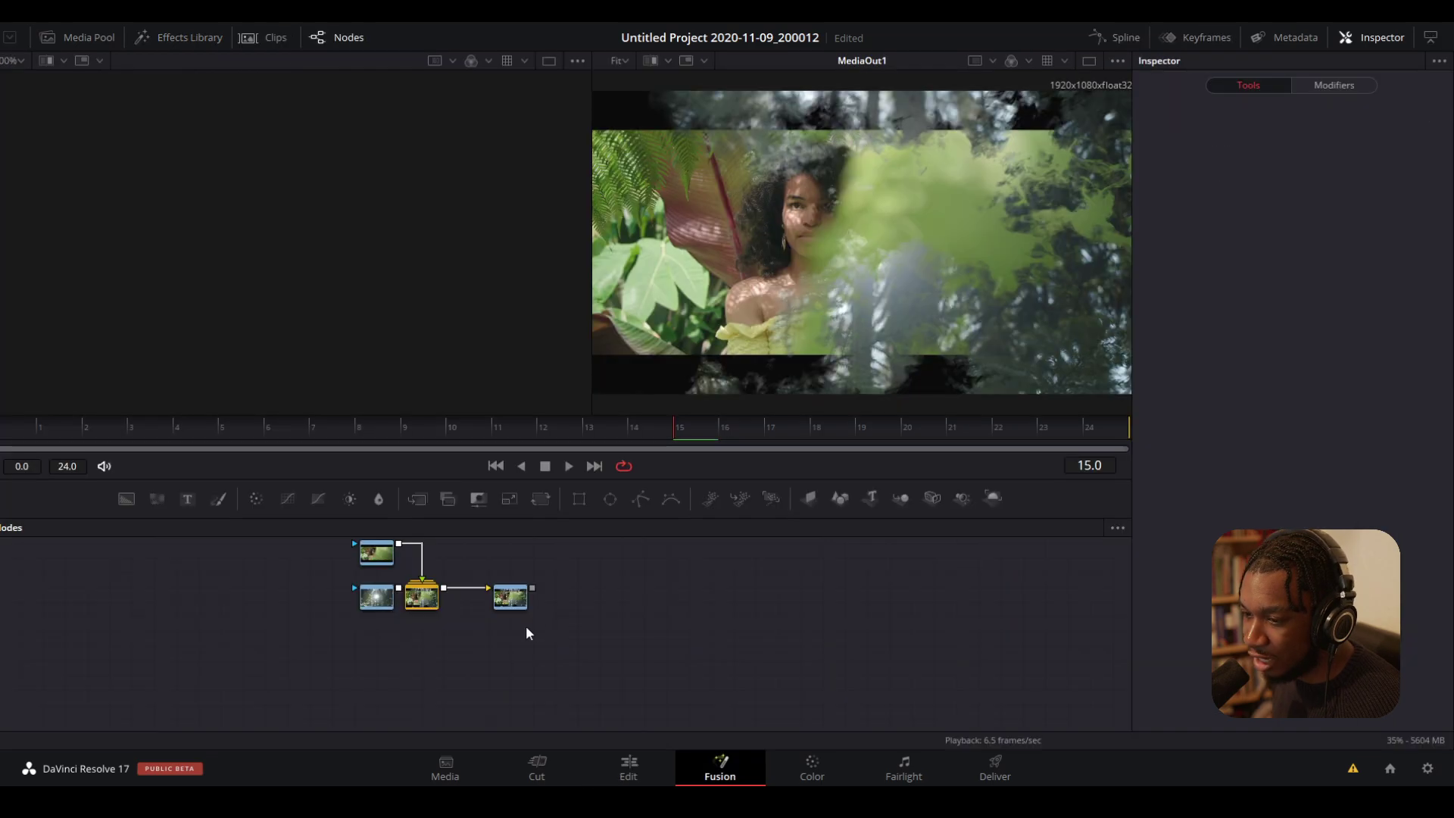
pyautogui.doubleClick(564, 591)
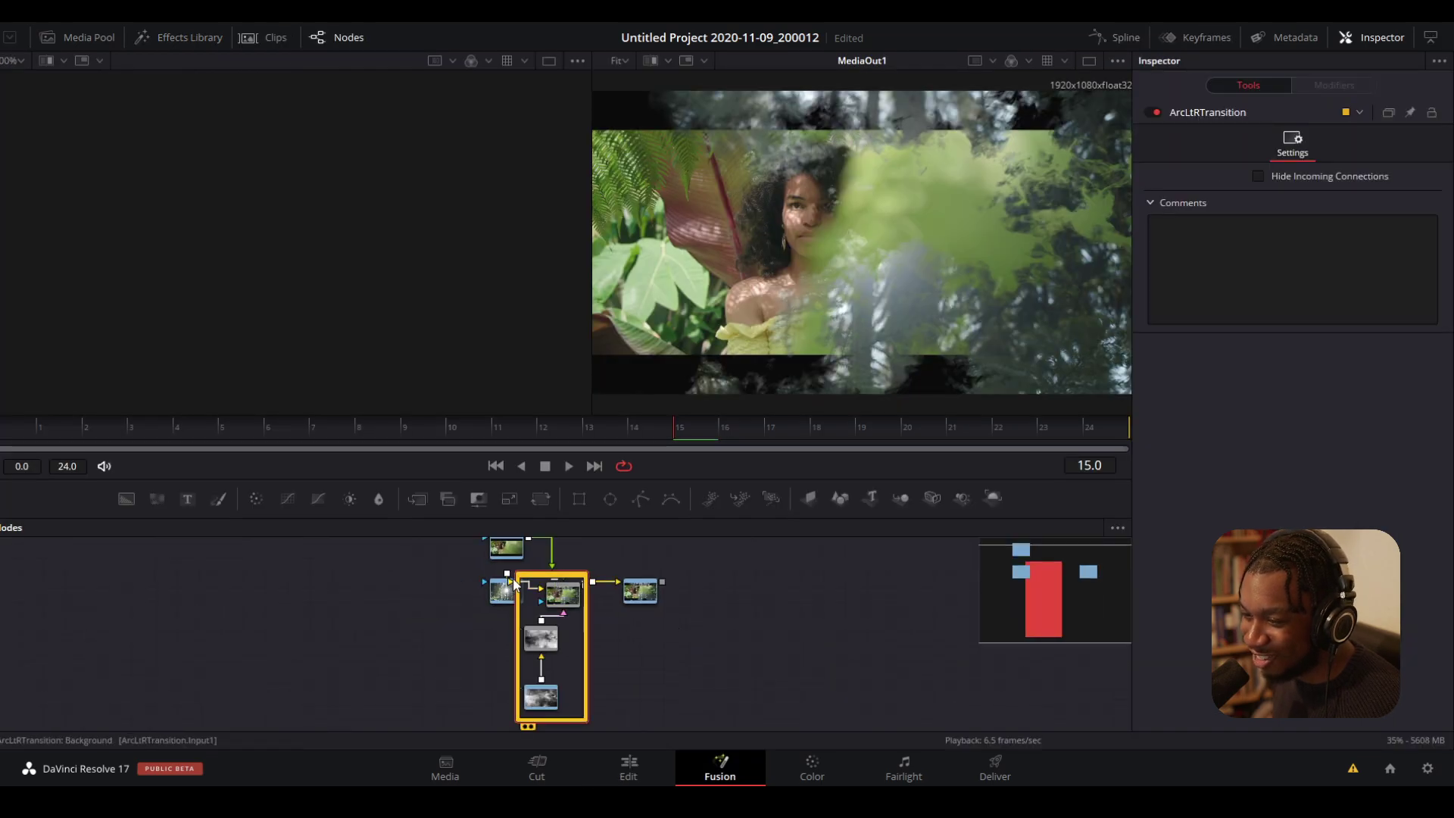
pyautogui.rightClick(550, 577)
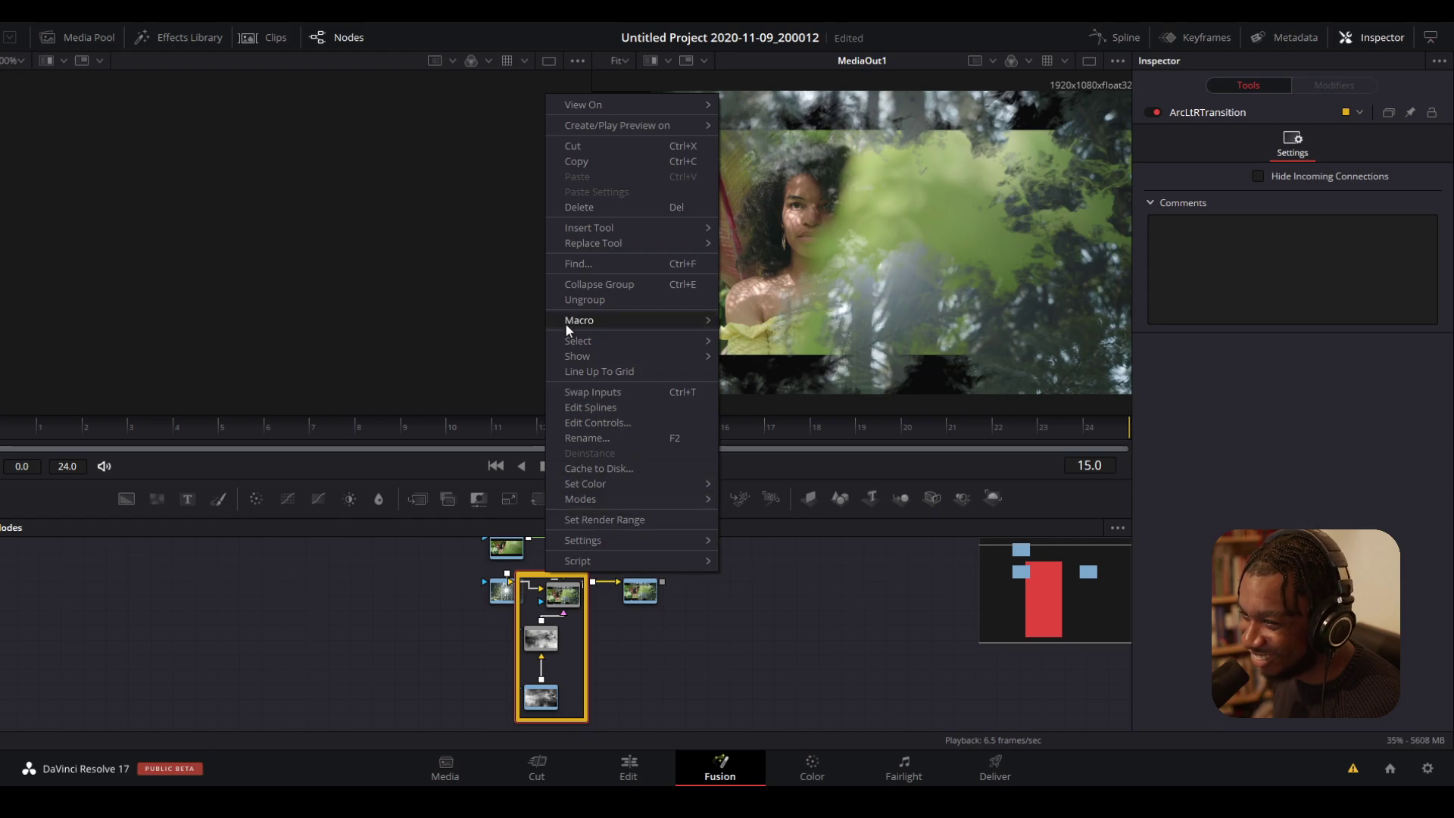
pyautogui.press('Escape')
pyautogui.moveTo(511, 581); pyautogui.dragTo(473, 593)
pyautogui.moveTo(506, 546); pyautogui.dragTo(462, 547)
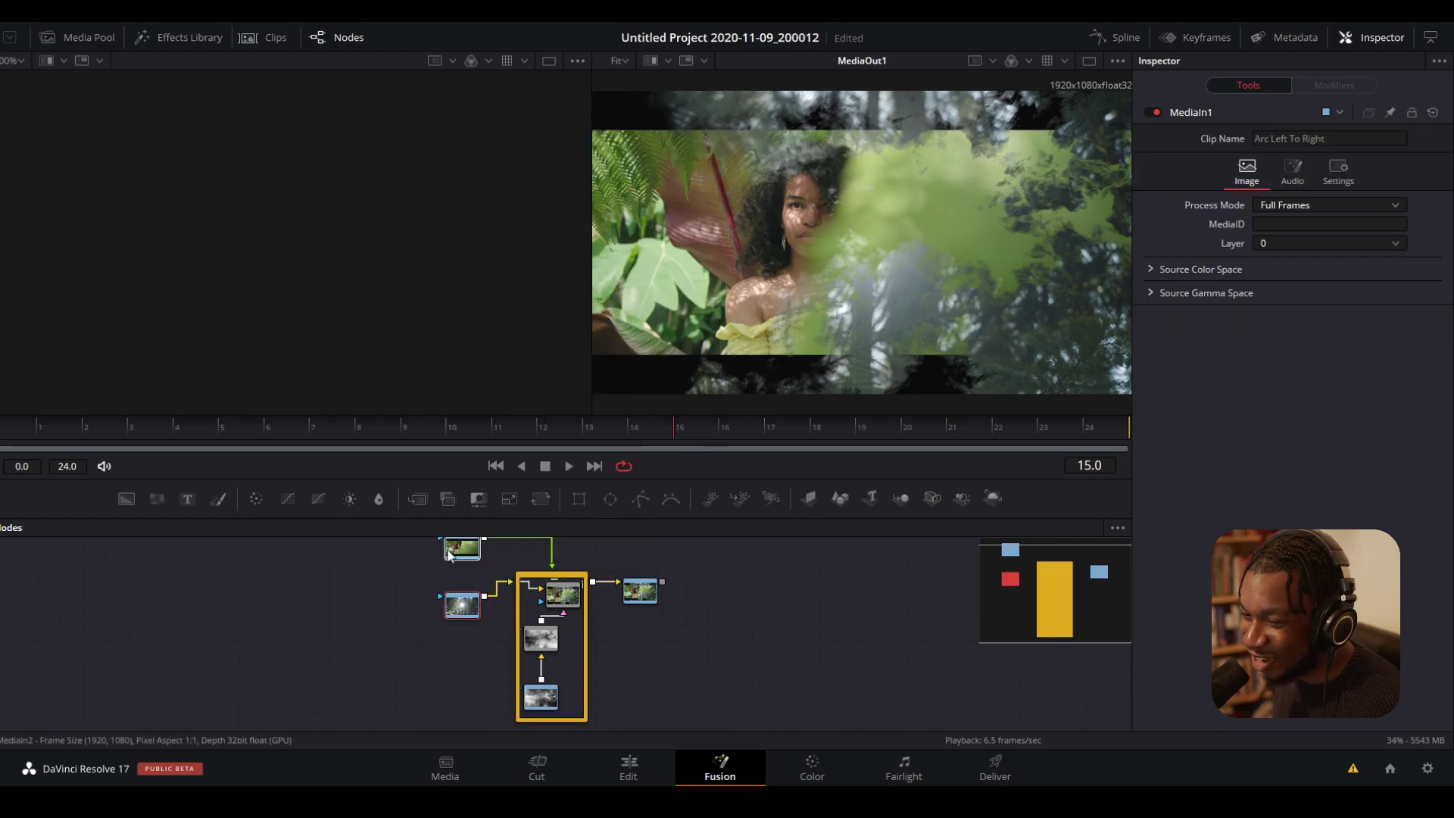
pyautogui.moveTo(640, 590); pyautogui.dragTo(751, 590)
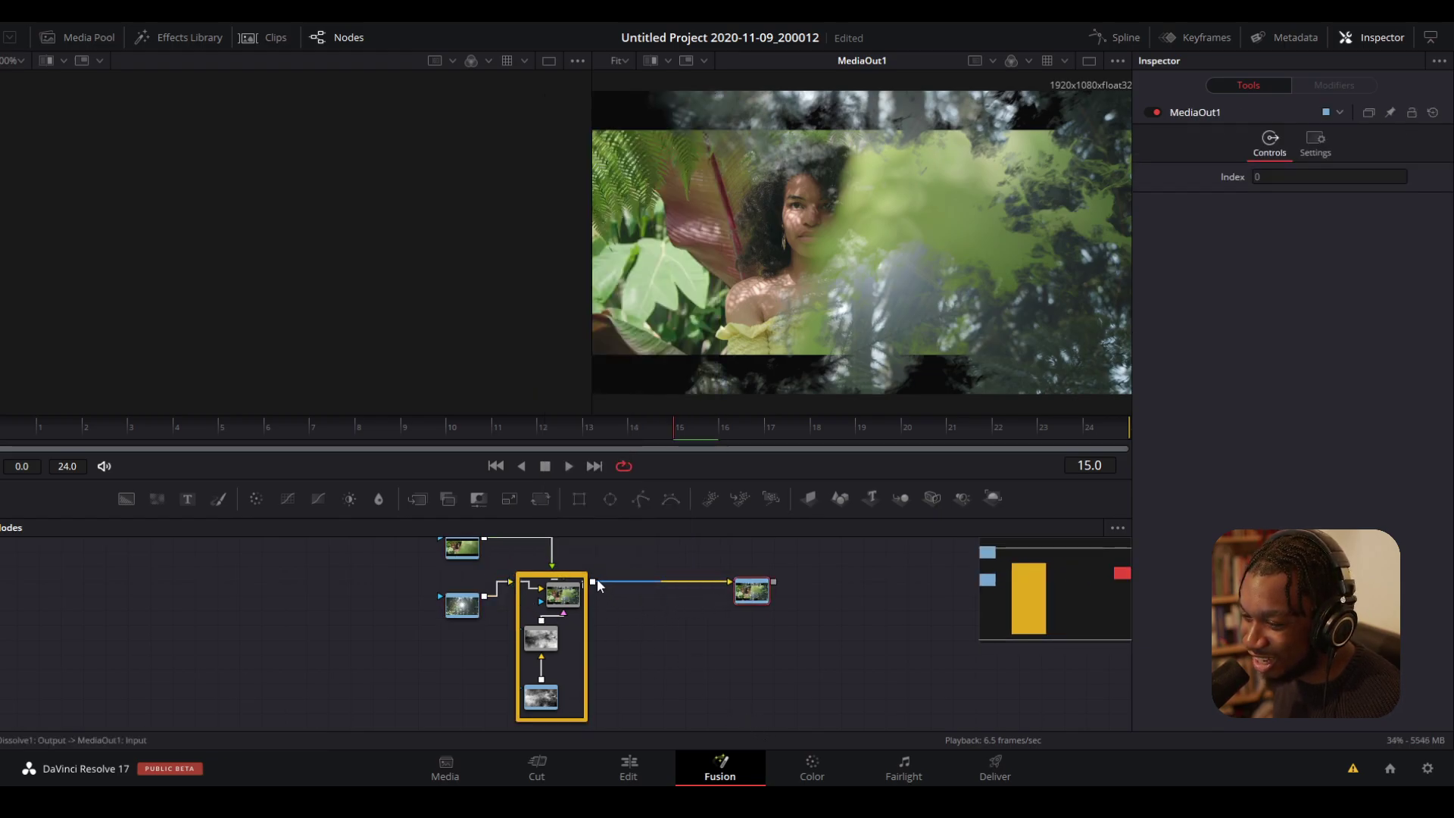
pyautogui.moveTo(751, 590); pyautogui.dragTo(818, 591)
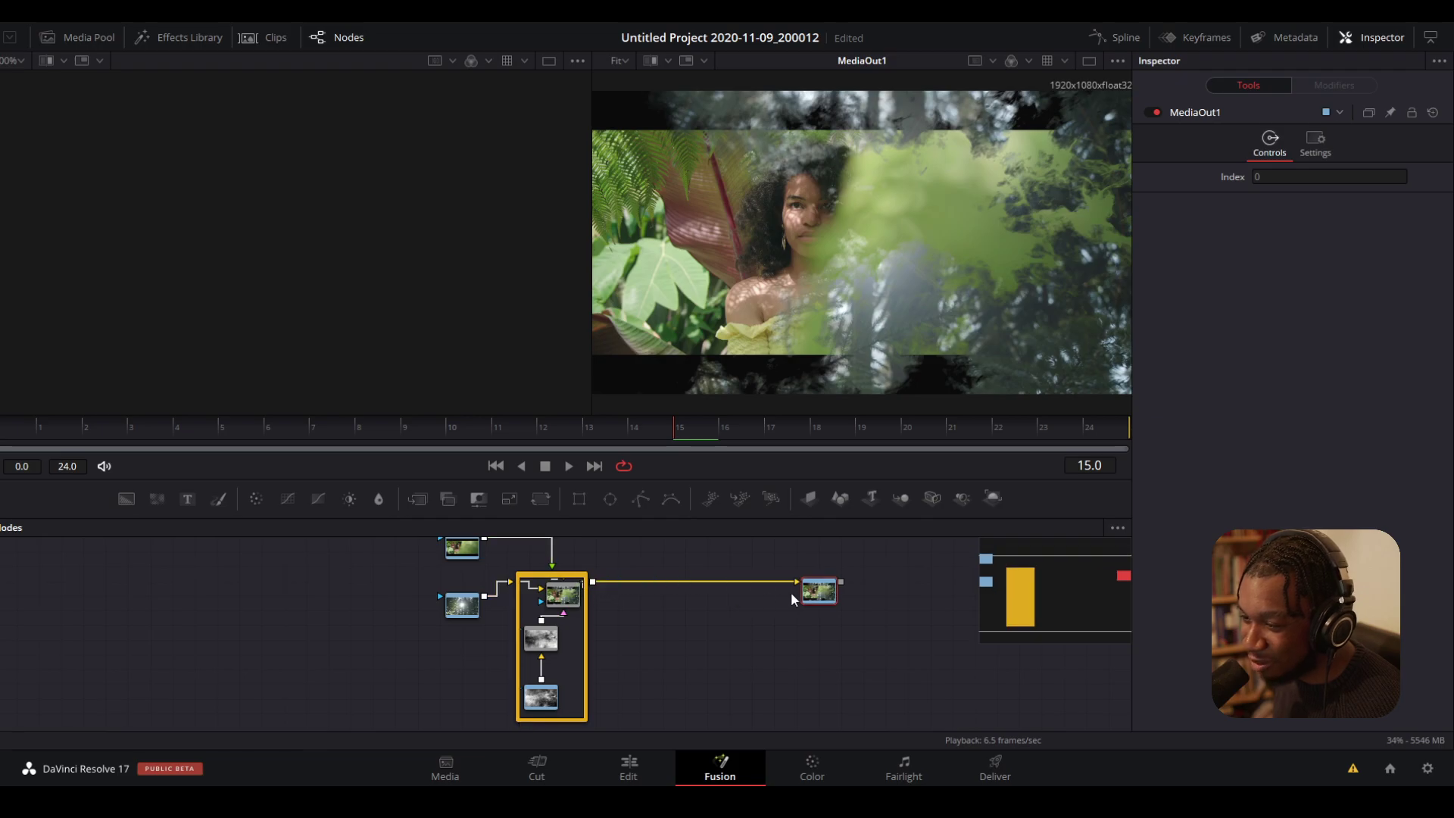
# - Insert Analog Damage before MediaOut1 with vignetting 0.228 and shutter weave 0.22
pyautogui.hotkey('shift', 'space')
pyautogui.write('analo')
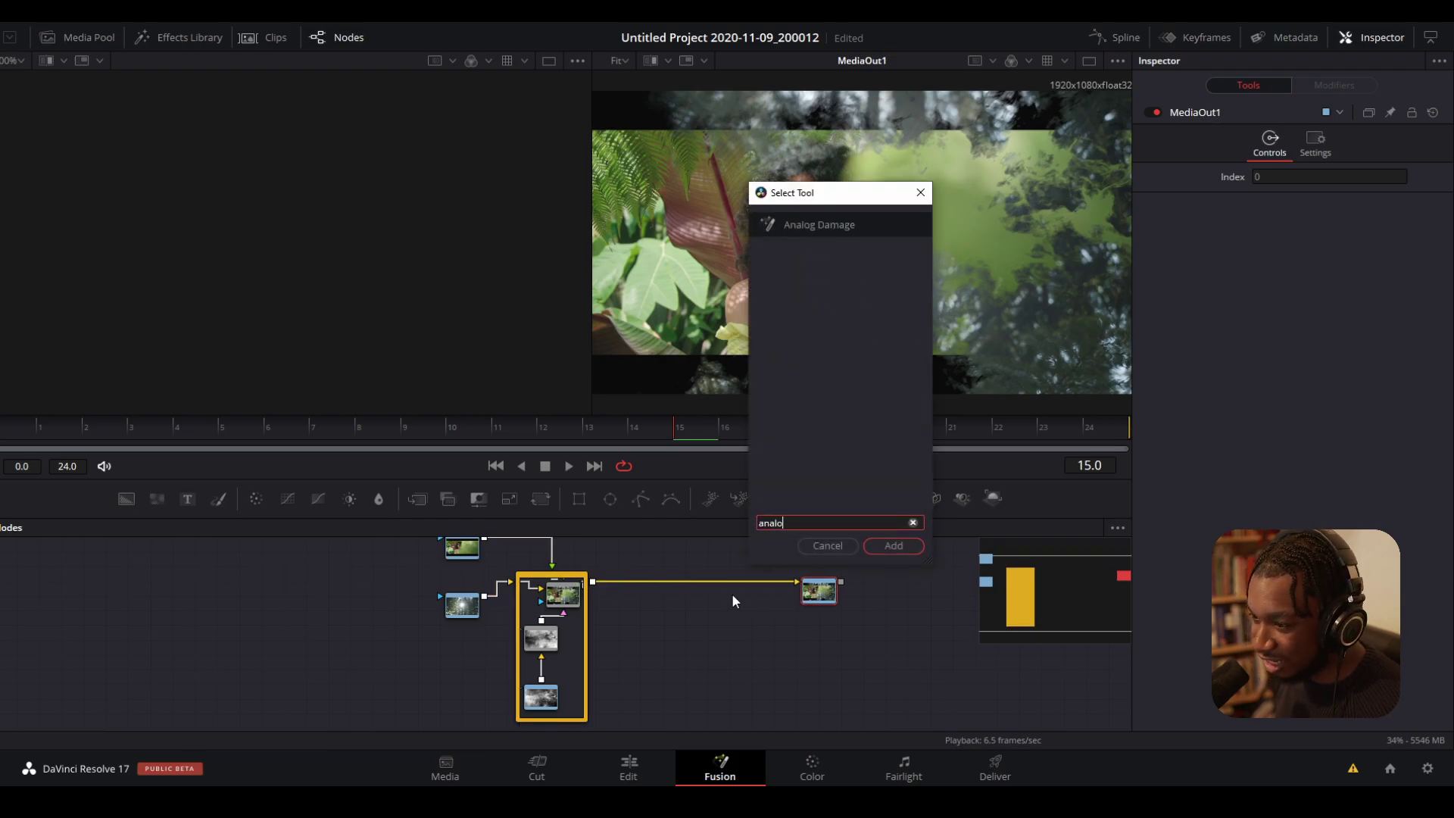
pyautogui.press('Return')
pyautogui.moveTo(859, 591); pyautogui.dragTo(661, 604)
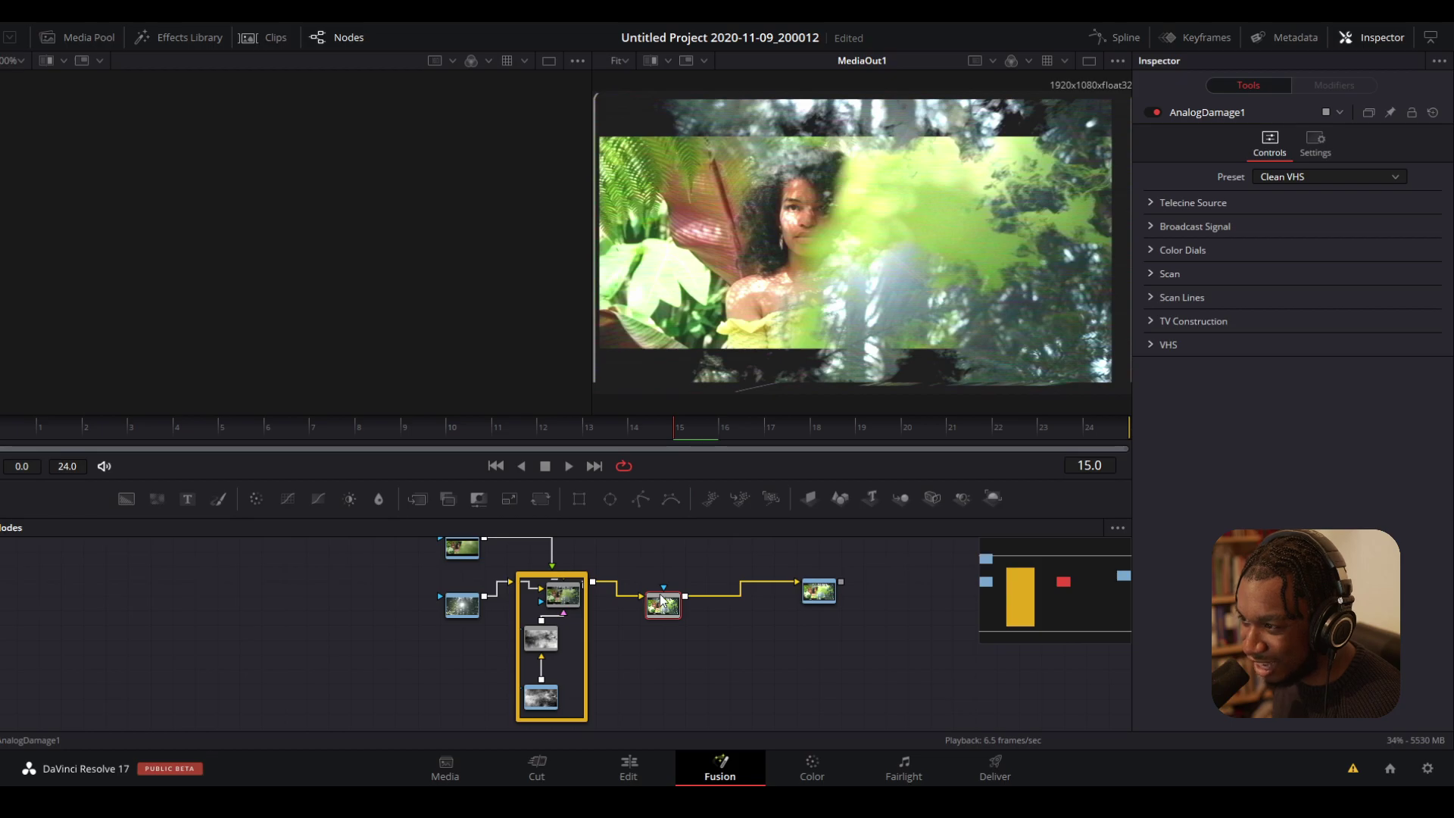
pyautogui.click(1149, 203)
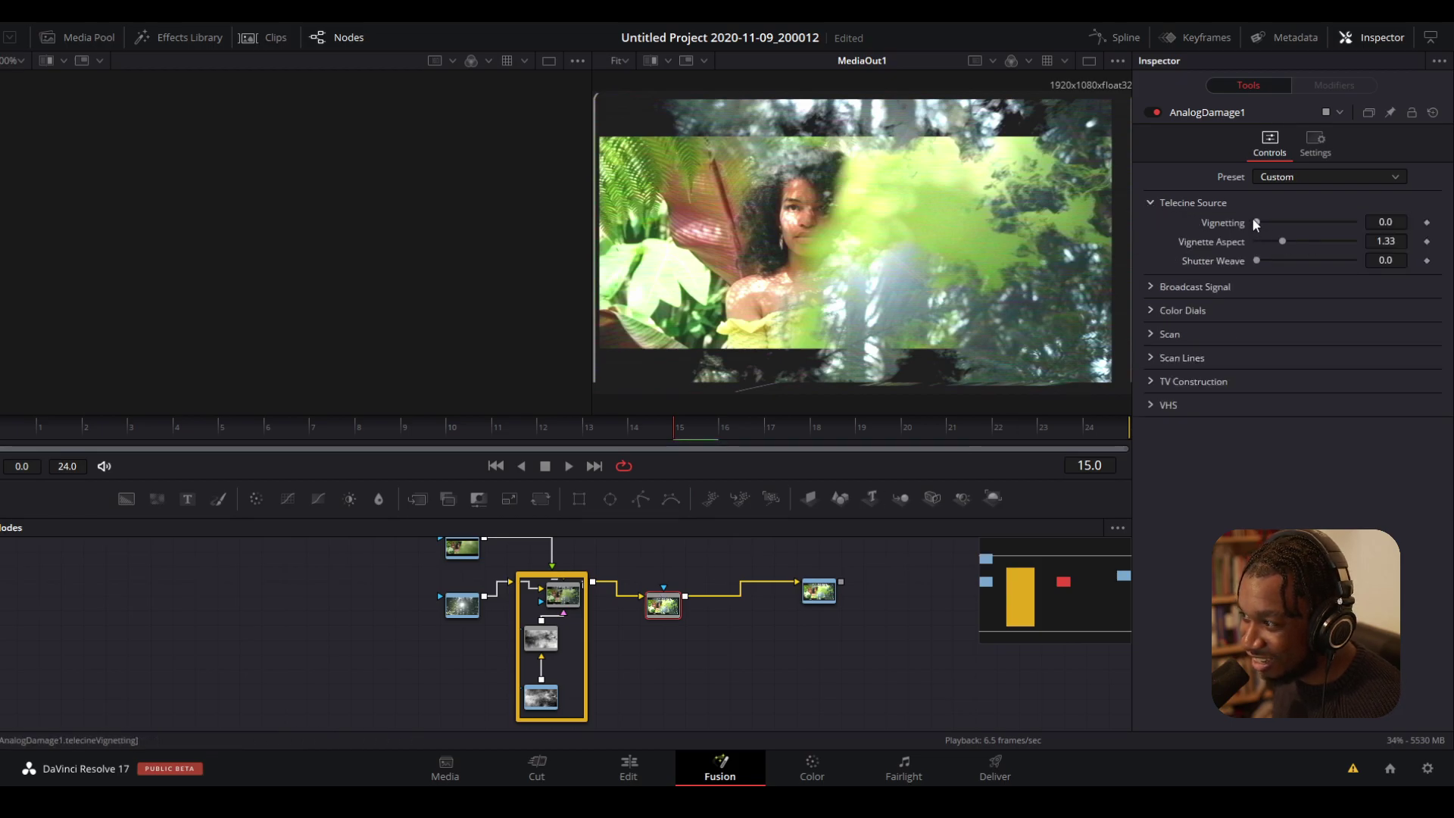
pyautogui.moveTo(1255, 223); pyautogui.dragTo(1277, 261)
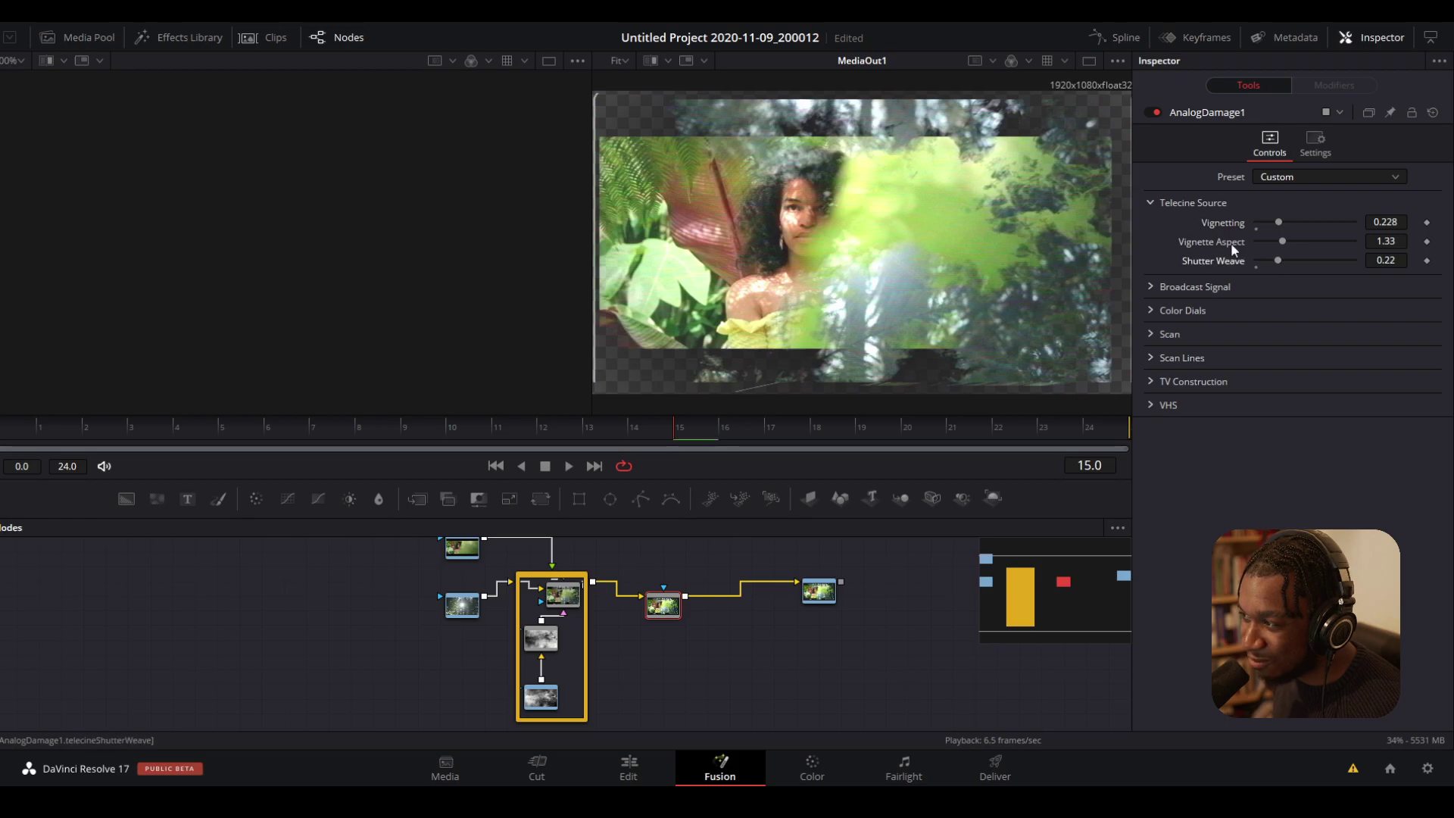
pyautogui.click(673, 761)
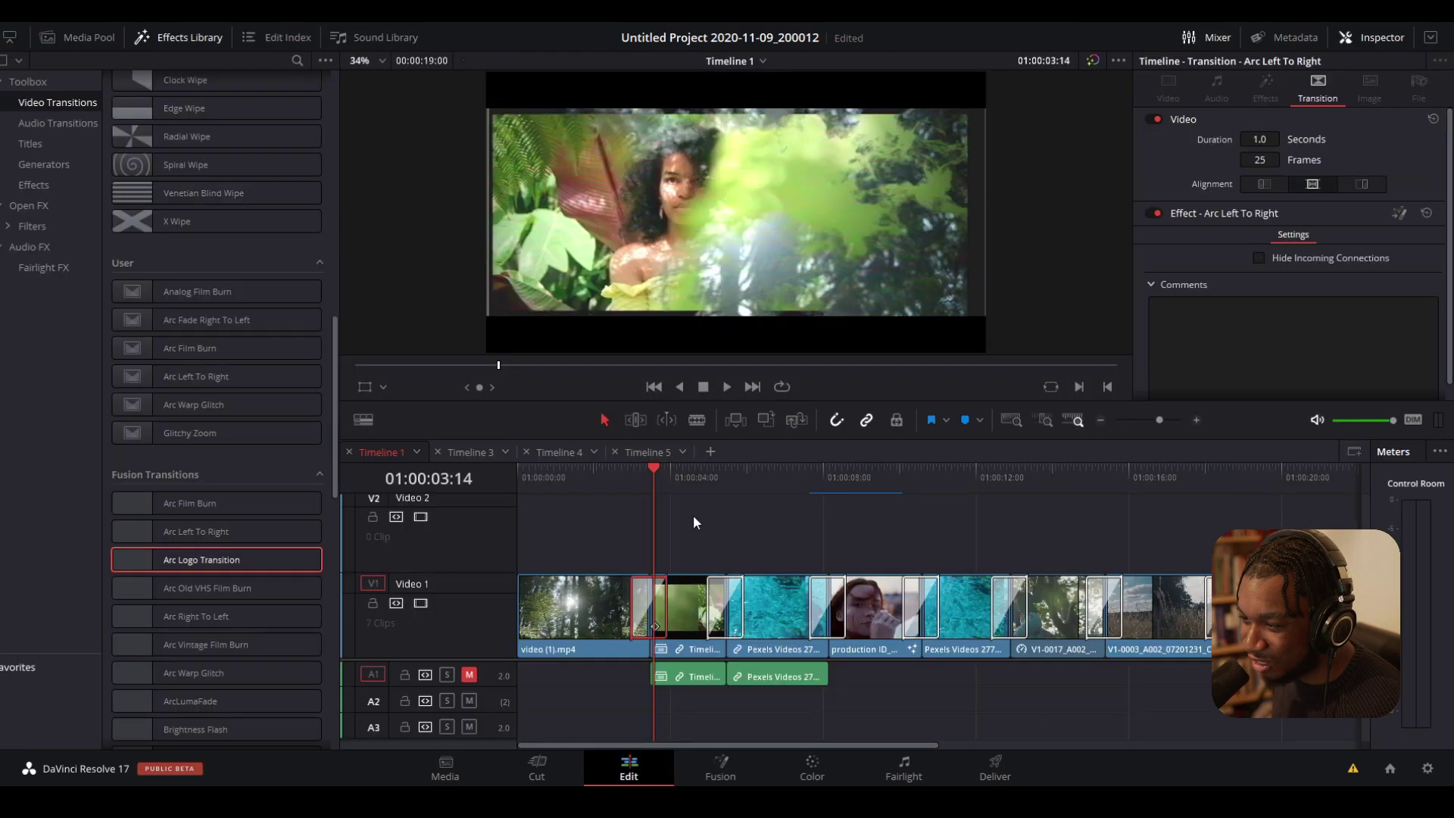
pyautogui.moveTo(656, 474); pyautogui.dragTo(612, 477)
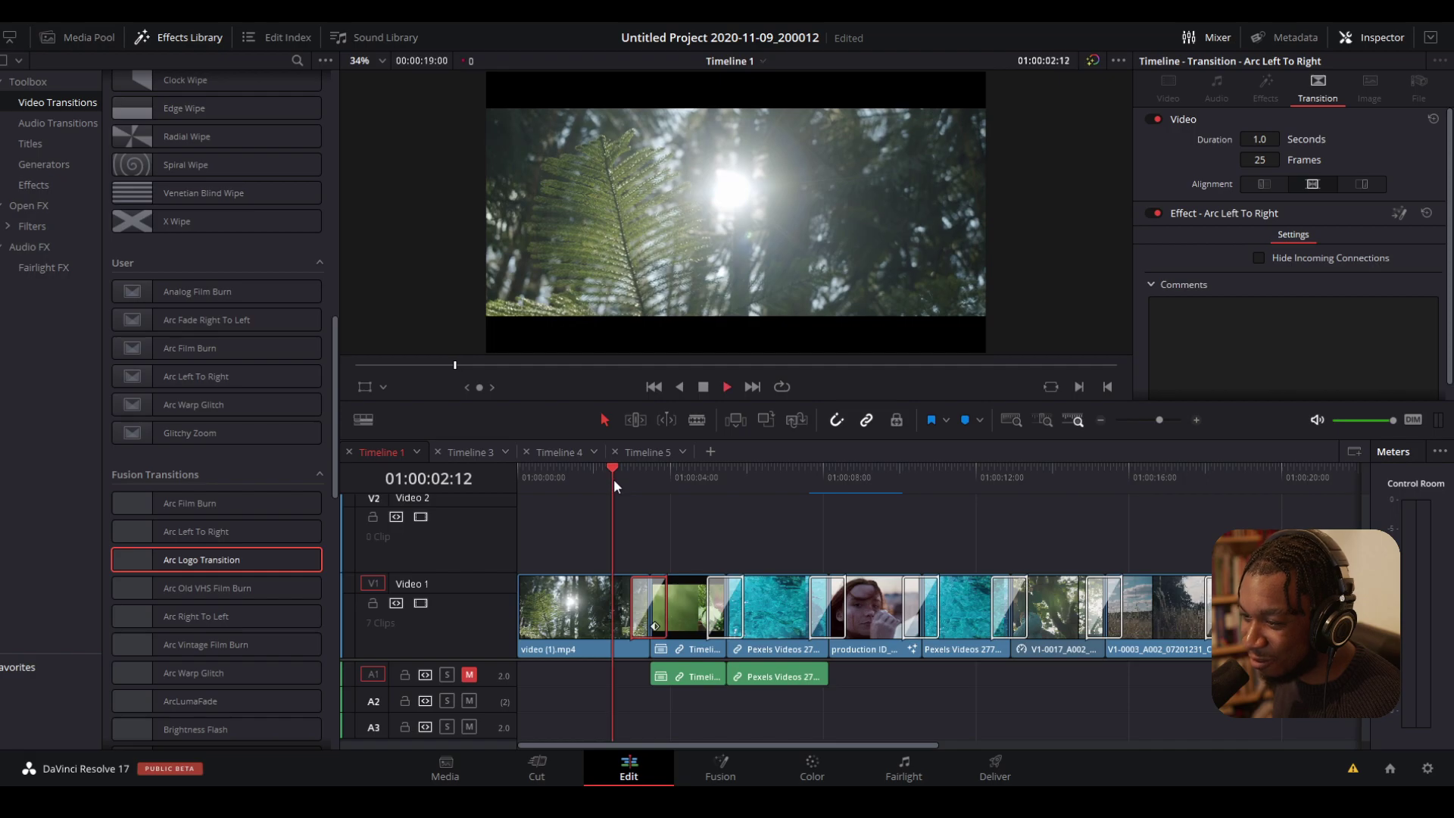
pyautogui.press('space')
pyautogui.press('space')
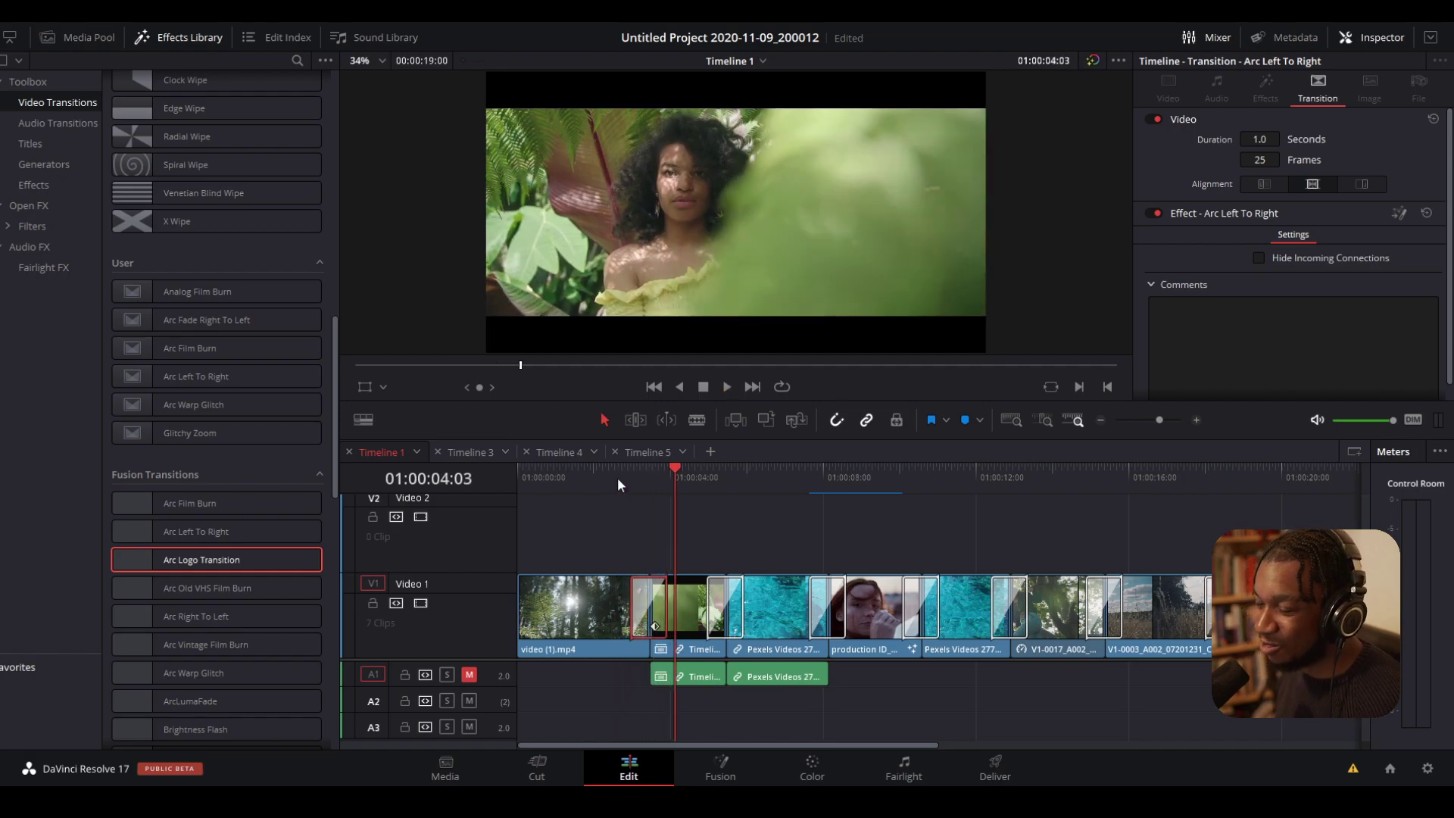
pyautogui.click(617, 477)
pyautogui.press('space')
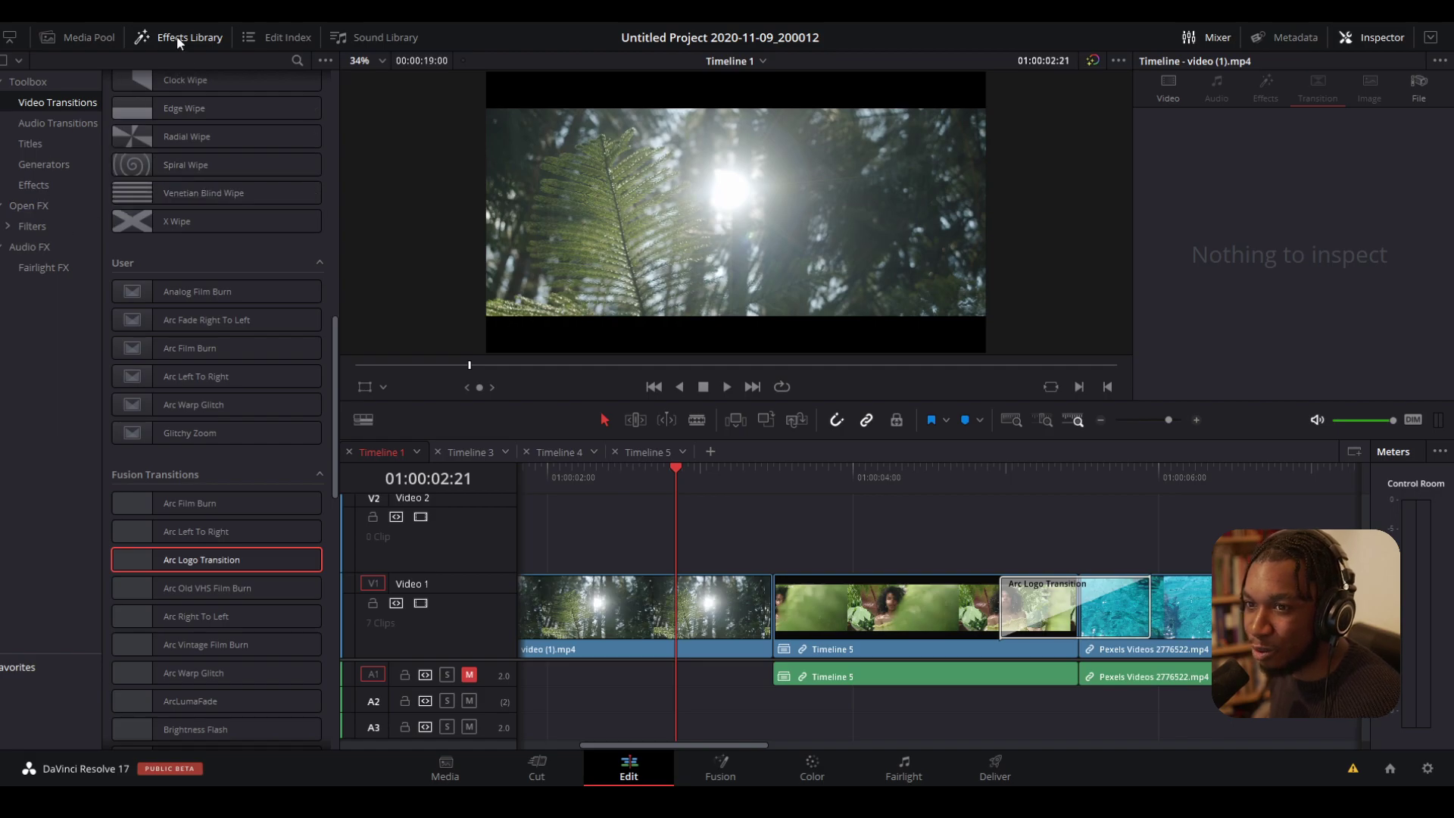
# - Place a black Solid Color generator on Video 2 and trim it short
pyautogui.click(45, 165)
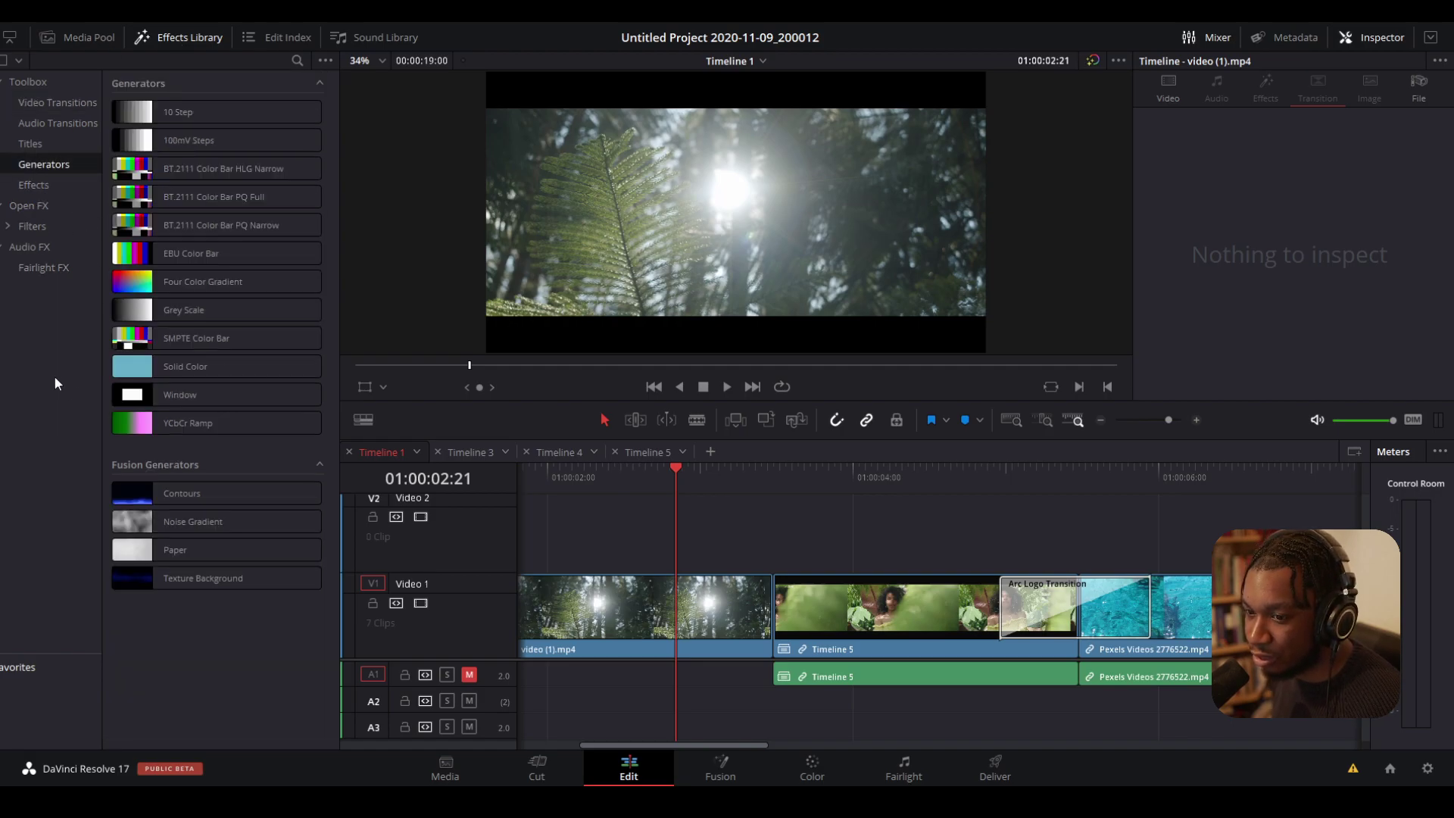
pyautogui.moveTo(142, 370); pyautogui.dragTo(689, 550)
pyautogui.hotkey('shift', 'z')
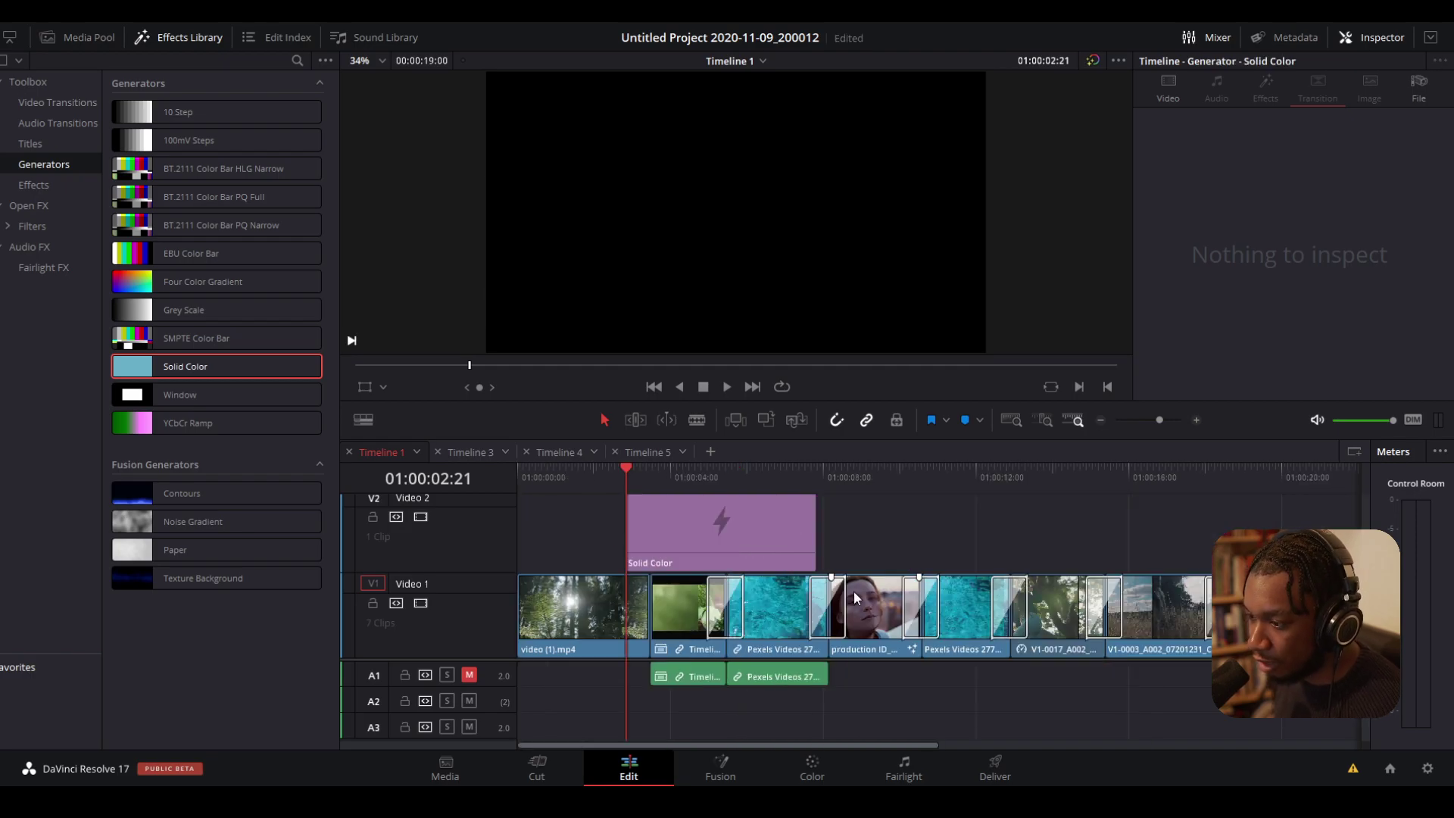
pyautogui.moveTo(807, 547); pyautogui.dragTo(653, 543)
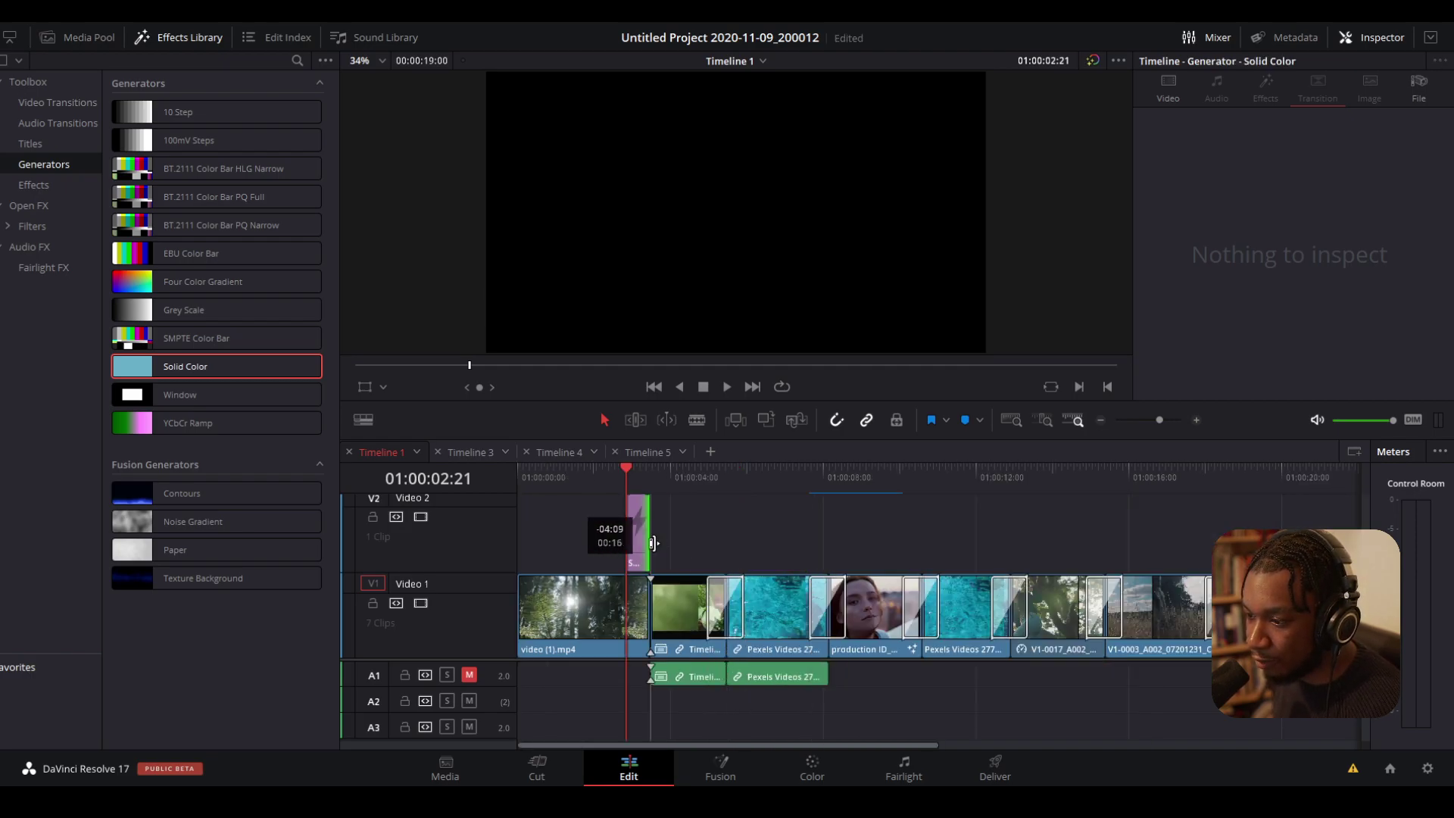
pyautogui.hotkey('shift', 'z')
# - Move the Solid Color clip over the V1 cut, parking the playhead at 01:00:03:00
pyautogui.moveTo(974, 561); pyautogui.dragTo(1031, 534)
pyautogui.press('space')
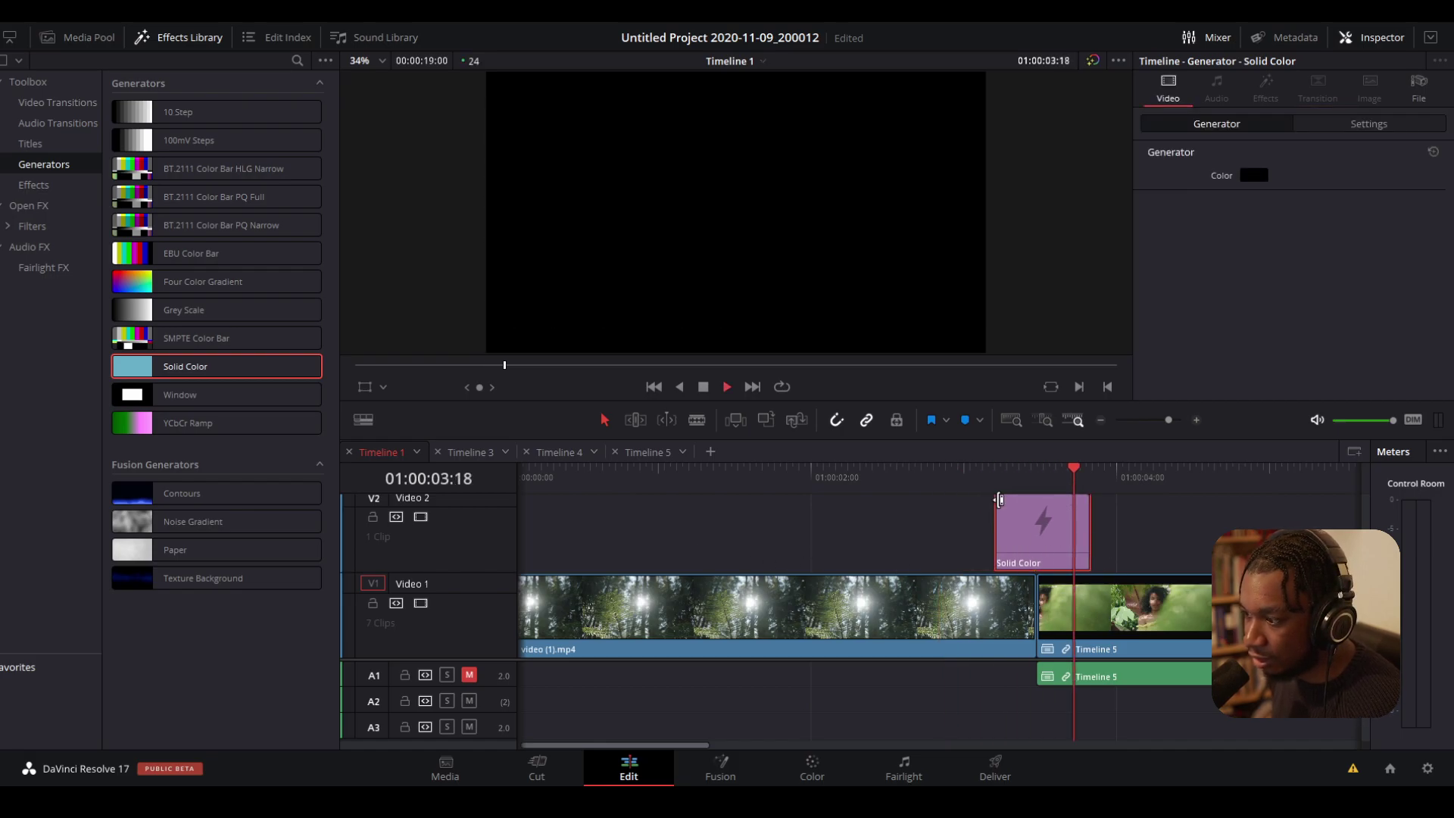
pyautogui.click(971, 476)
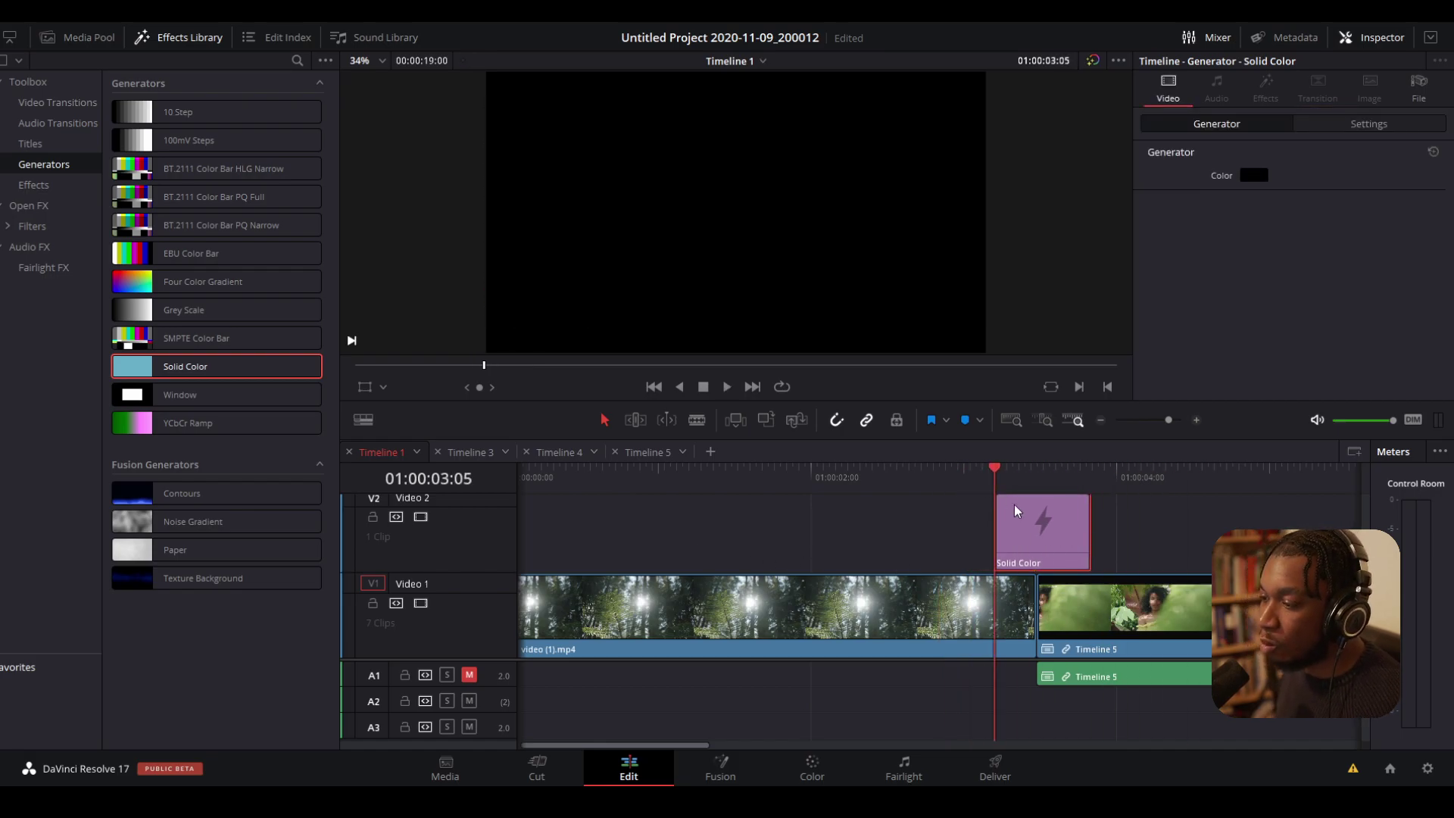
pyautogui.moveTo(993, 474); pyautogui.dragTo(965, 473)
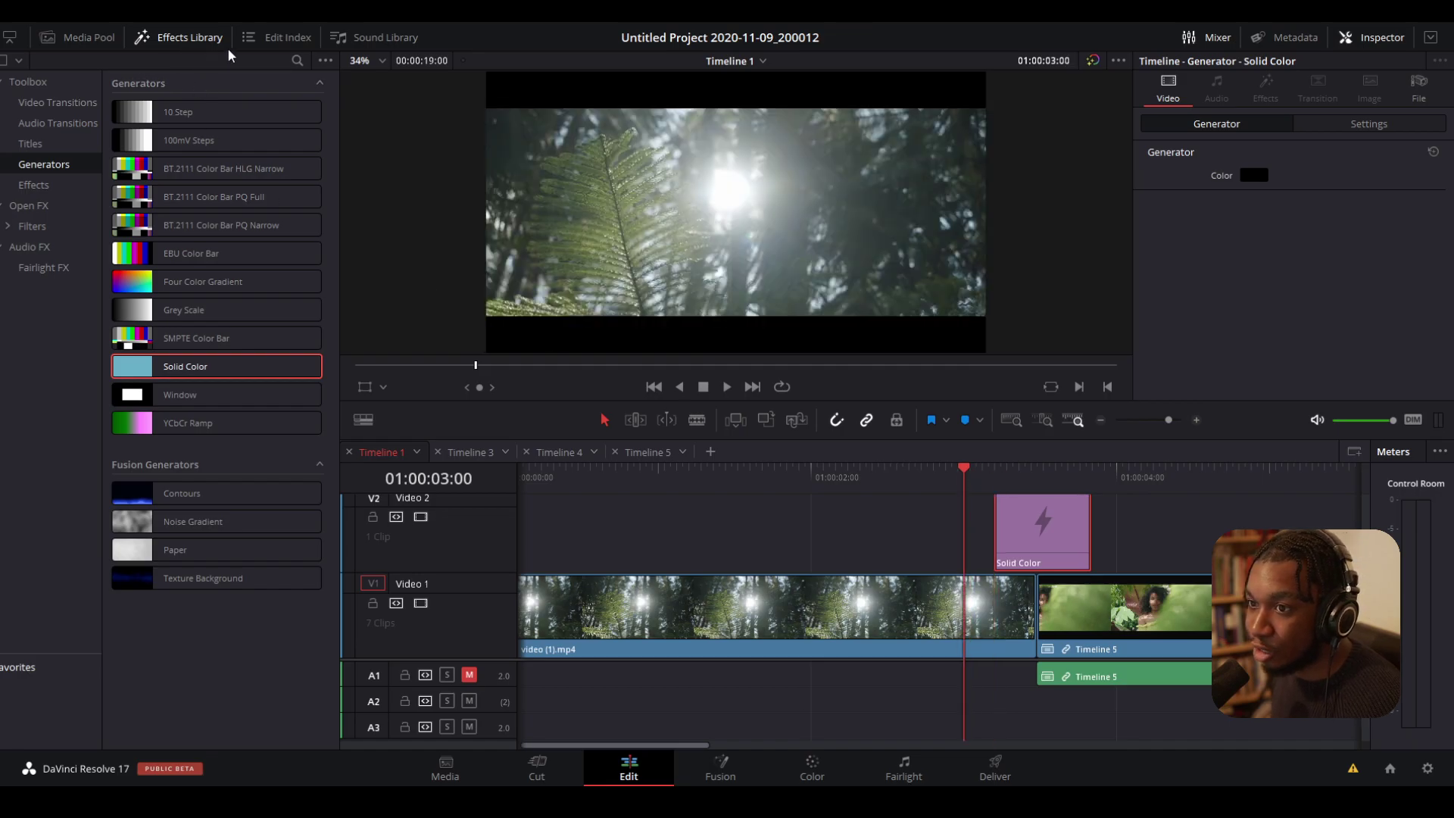
# - Apply Arc Left To Right to the Solid Color clip and preview it
pyautogui.click(39, 106)
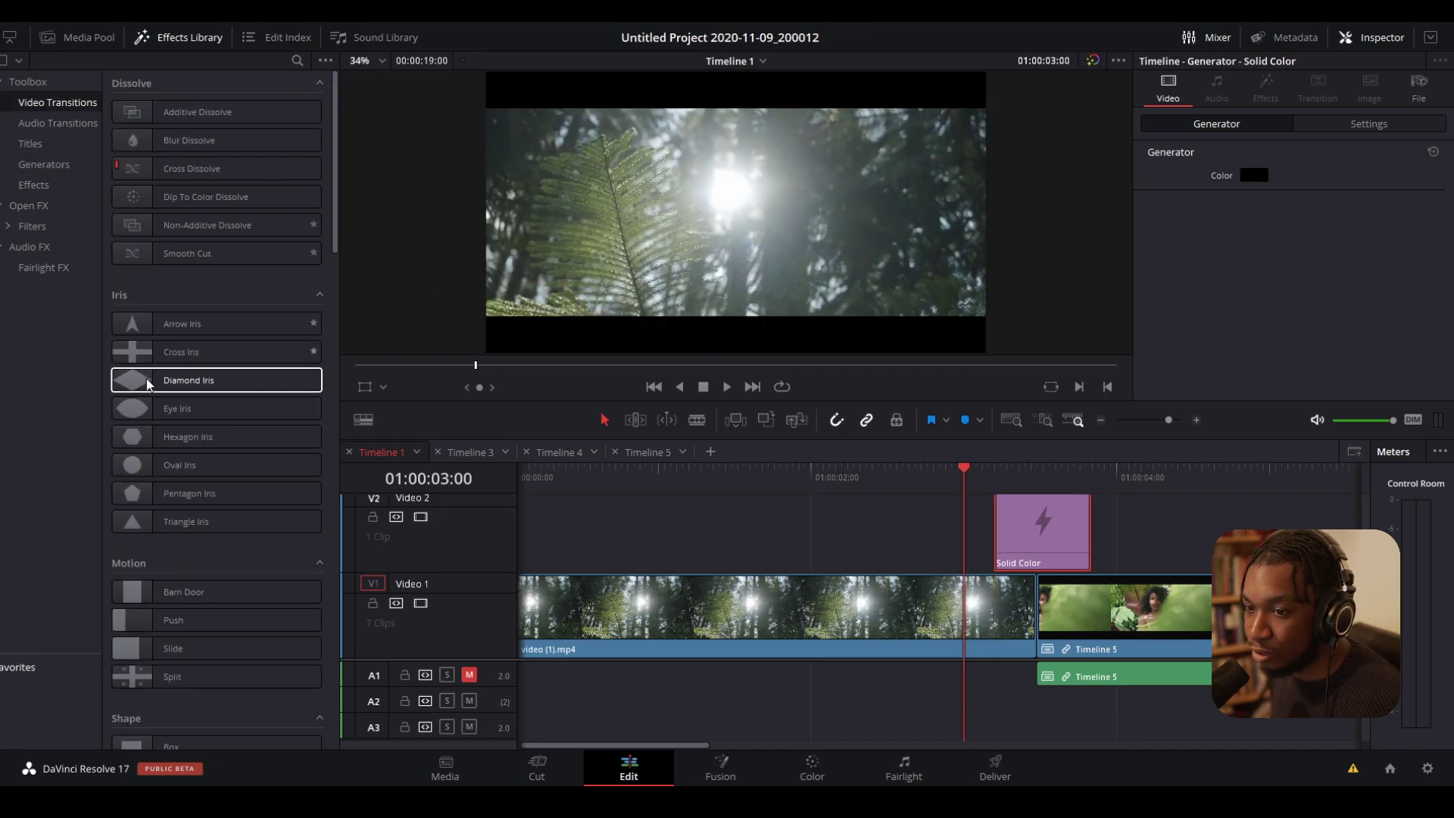
pyautogui.scroll(-10, 145, 462)
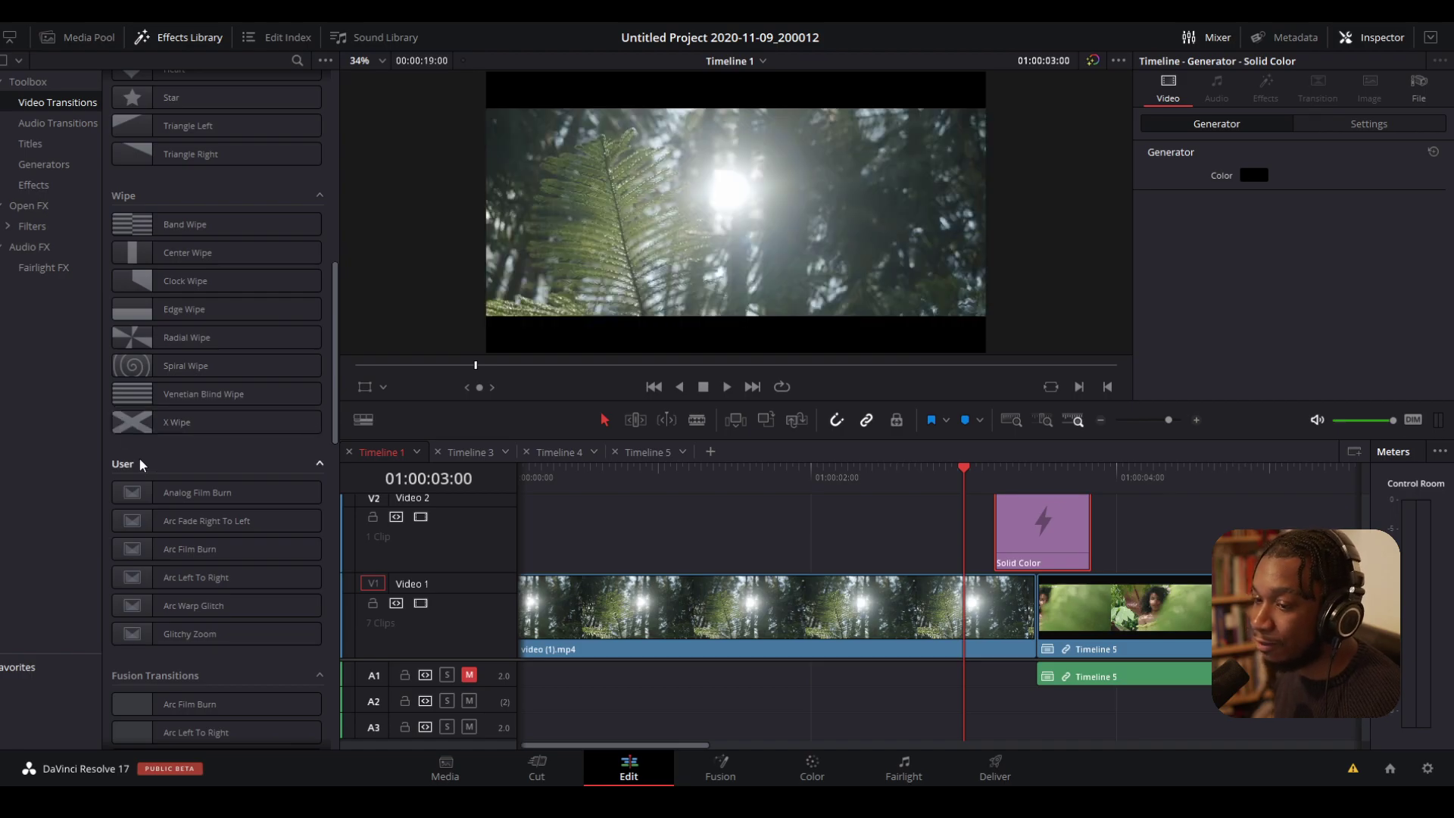
pyautogui.scroll(-5, 139, 458)
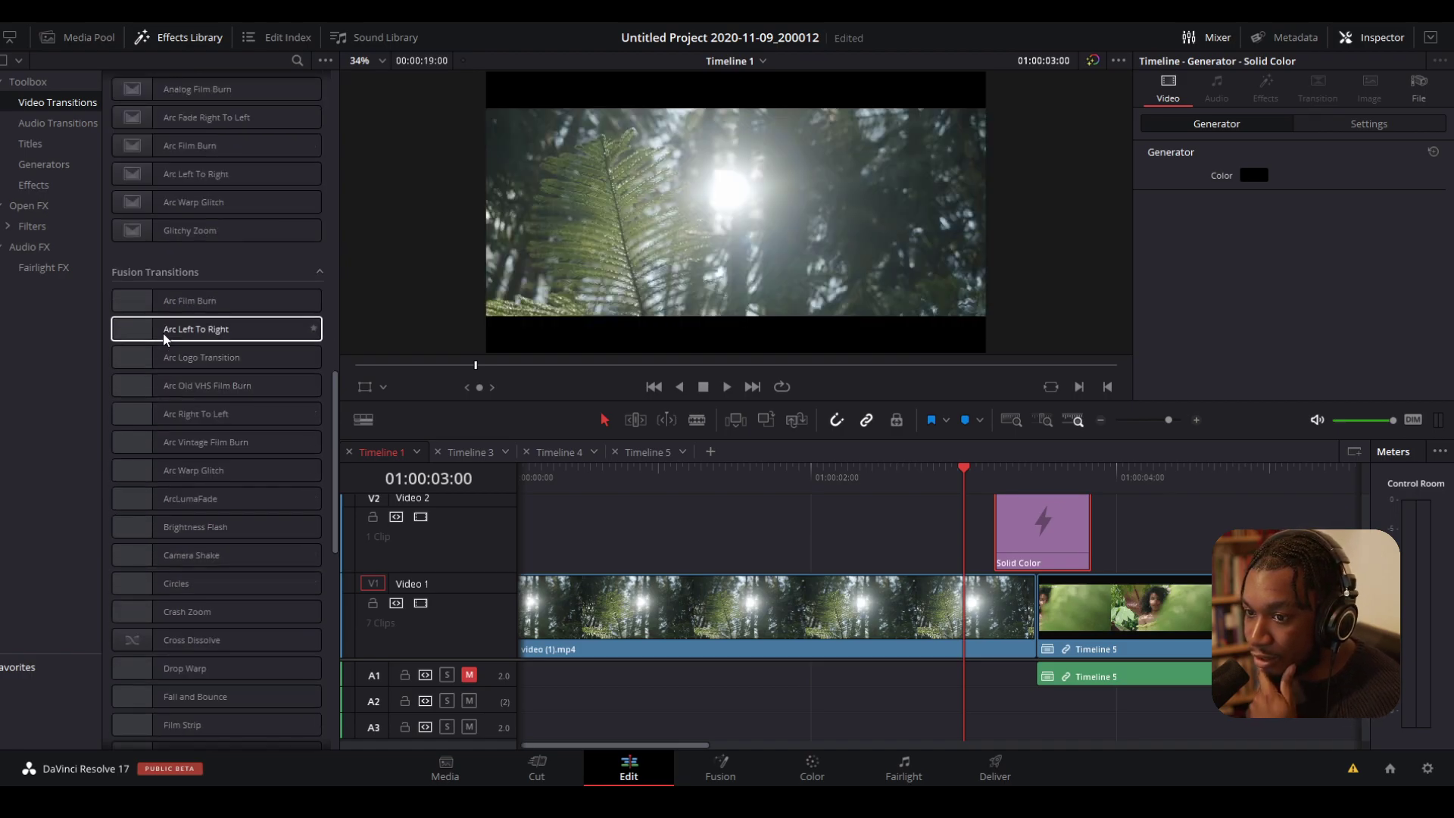
pyautogui.moveTo(191, 332); pyautogui.dragTo(1021, 558)
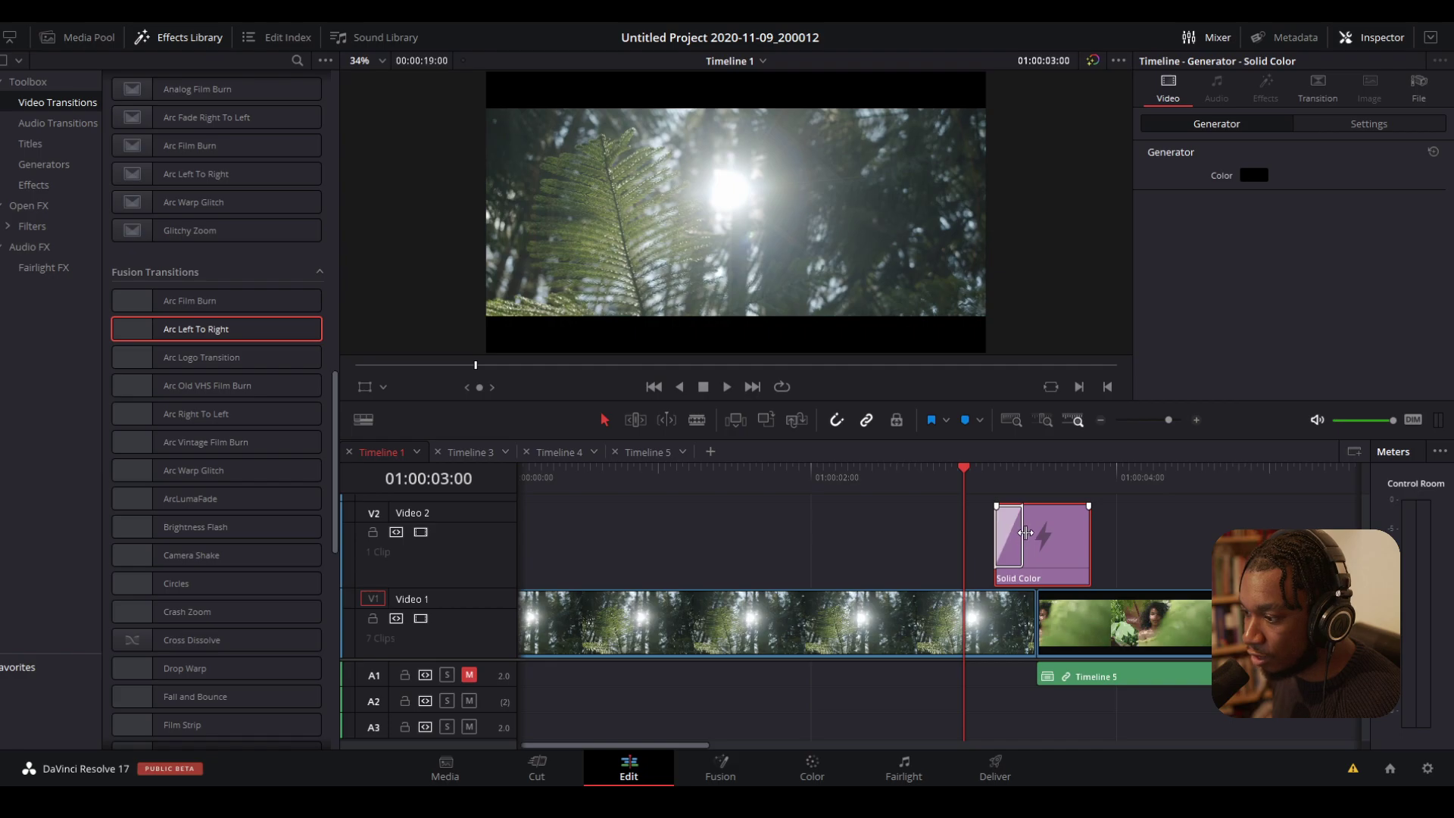
pyautogui.click(1030, 530)
pyautogui.click(1019, 471)
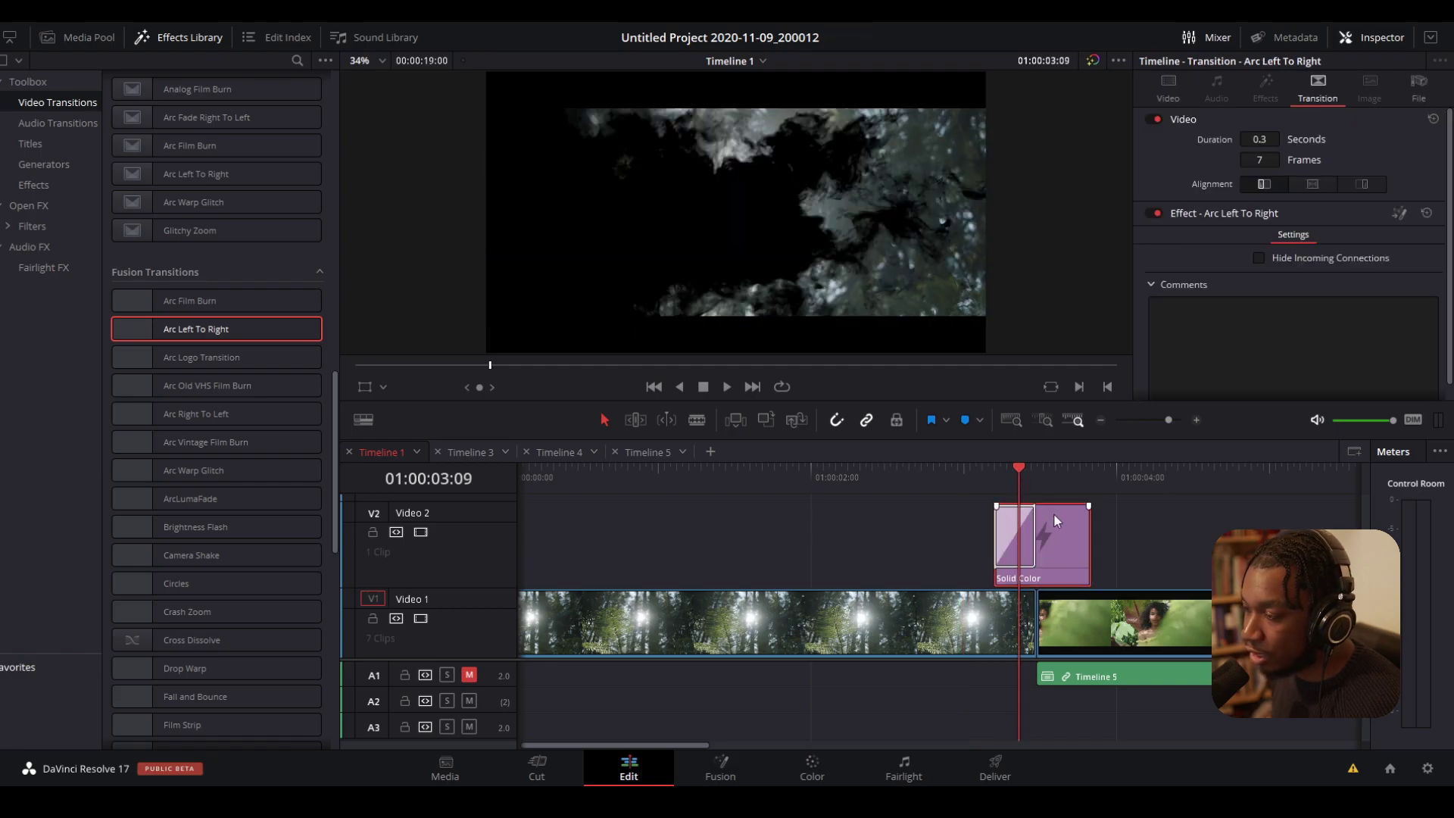
# - Set the Solid Color clip's colour to light blue
pyautogui.click(1168, 90)
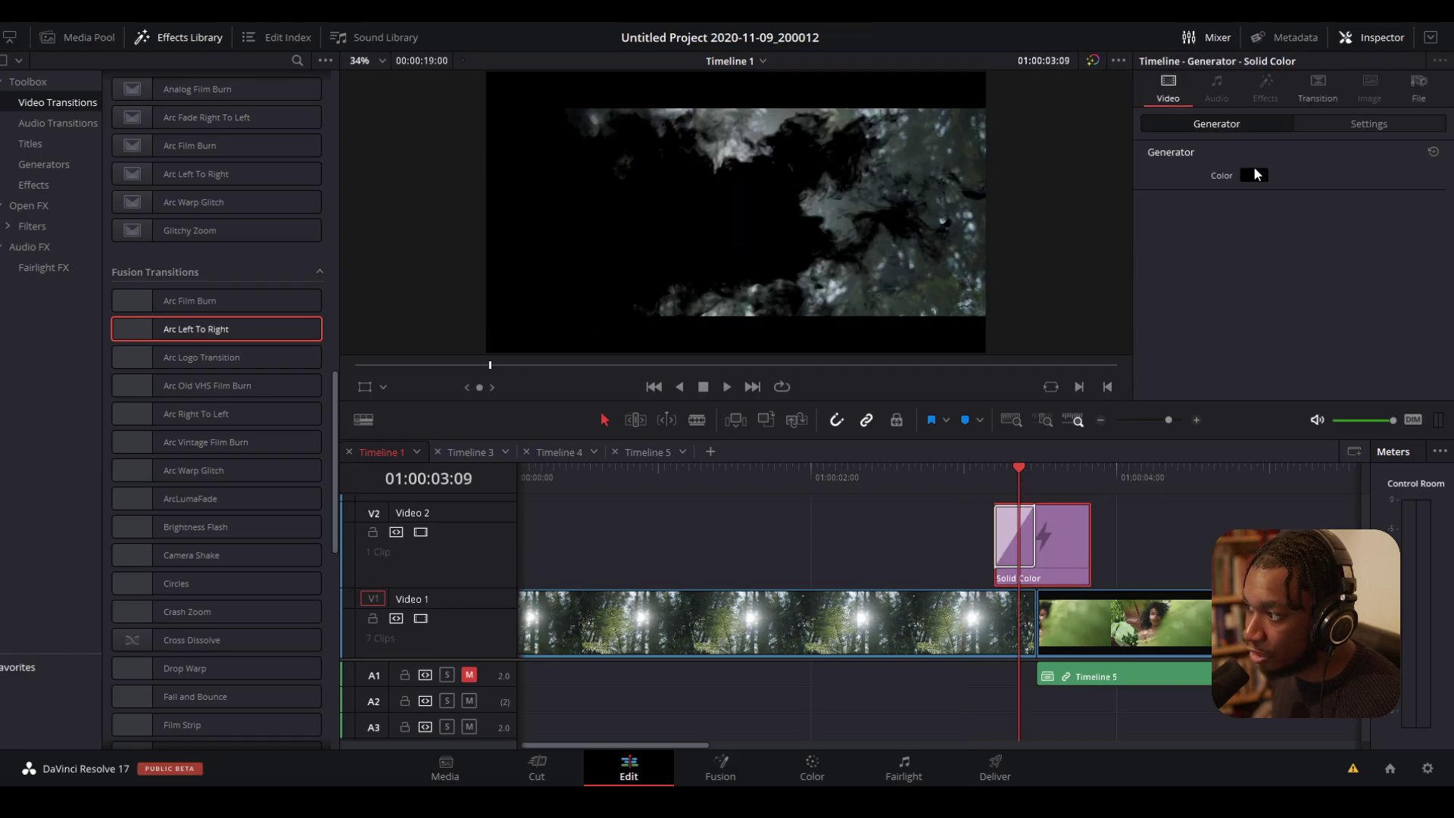
pyautogui.click(1253, 175)
pyautogui.click(763, 373)
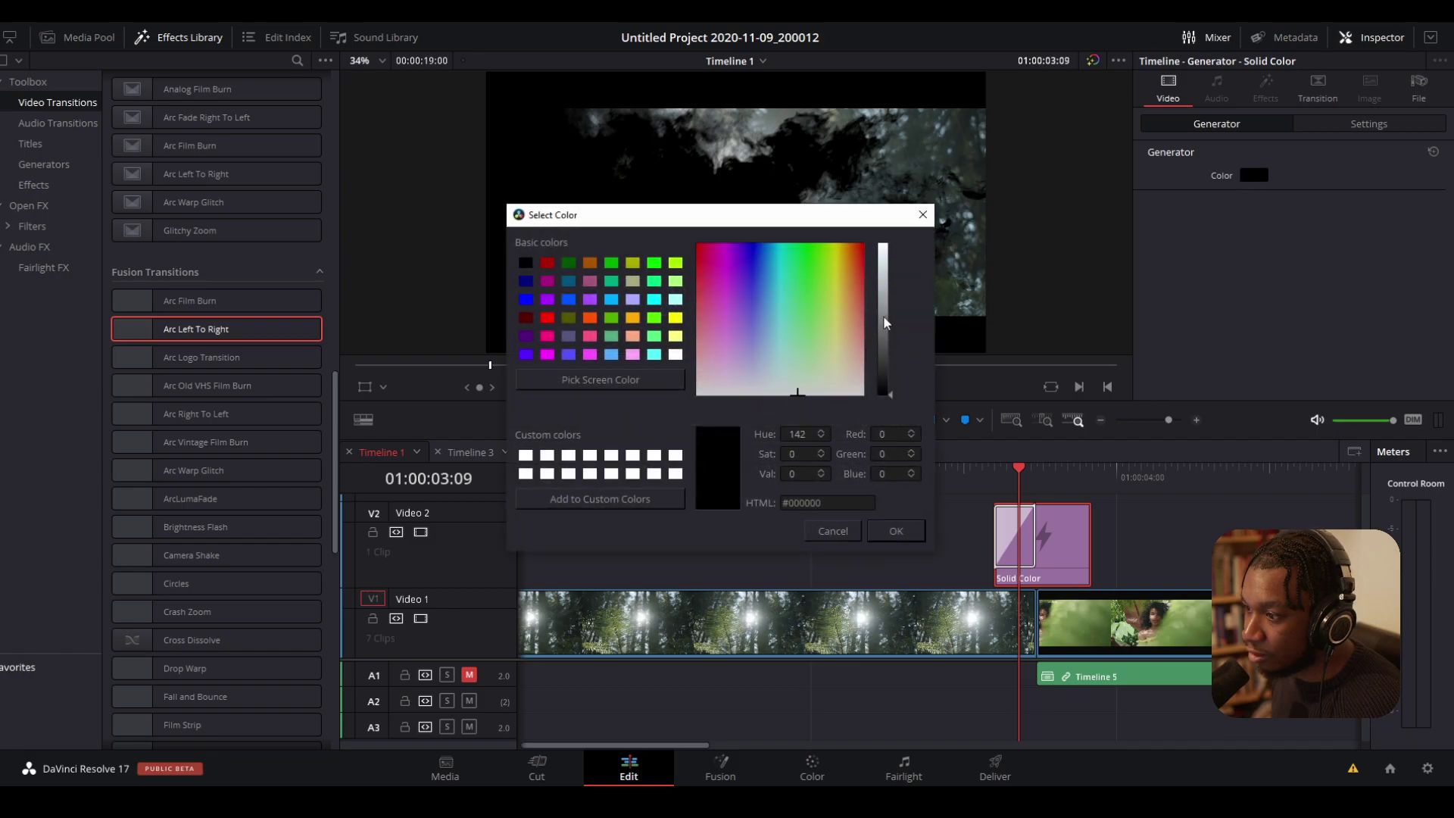
pyautogui.moveTo(883, 316); pyautogui.dragTo(883, 250)
pyautogui.moveTo(802, 214); pyautogui.dragTo(450, 323)
pyautogui.click(429, 388)
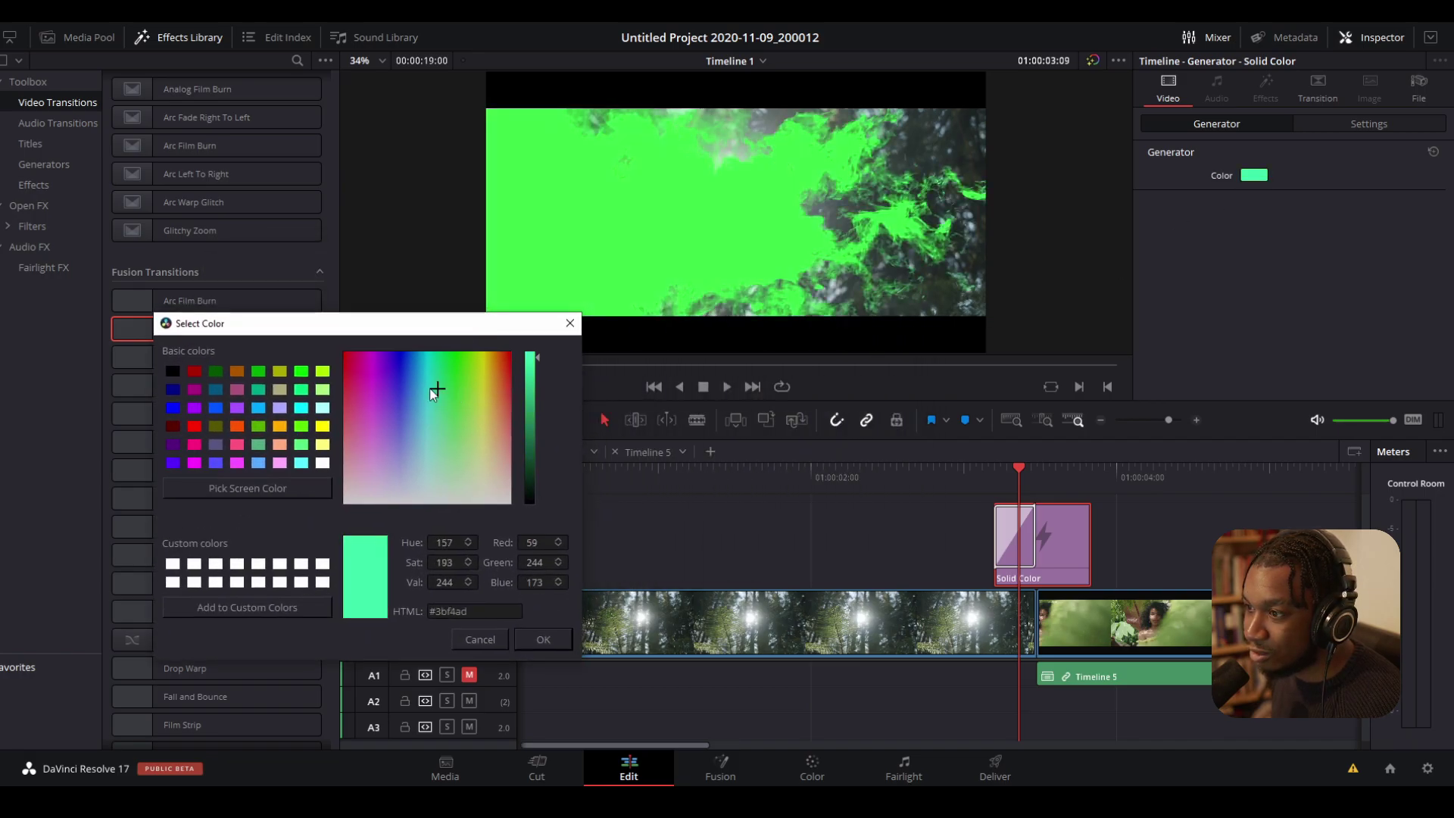
pyautogui.moveTo(429, 387)
pyautogui.mouseDown()
pyautogui.moveTo(393, 389)
pyautogui.moveTo(421, 398)
pyautogui.mouseUp()
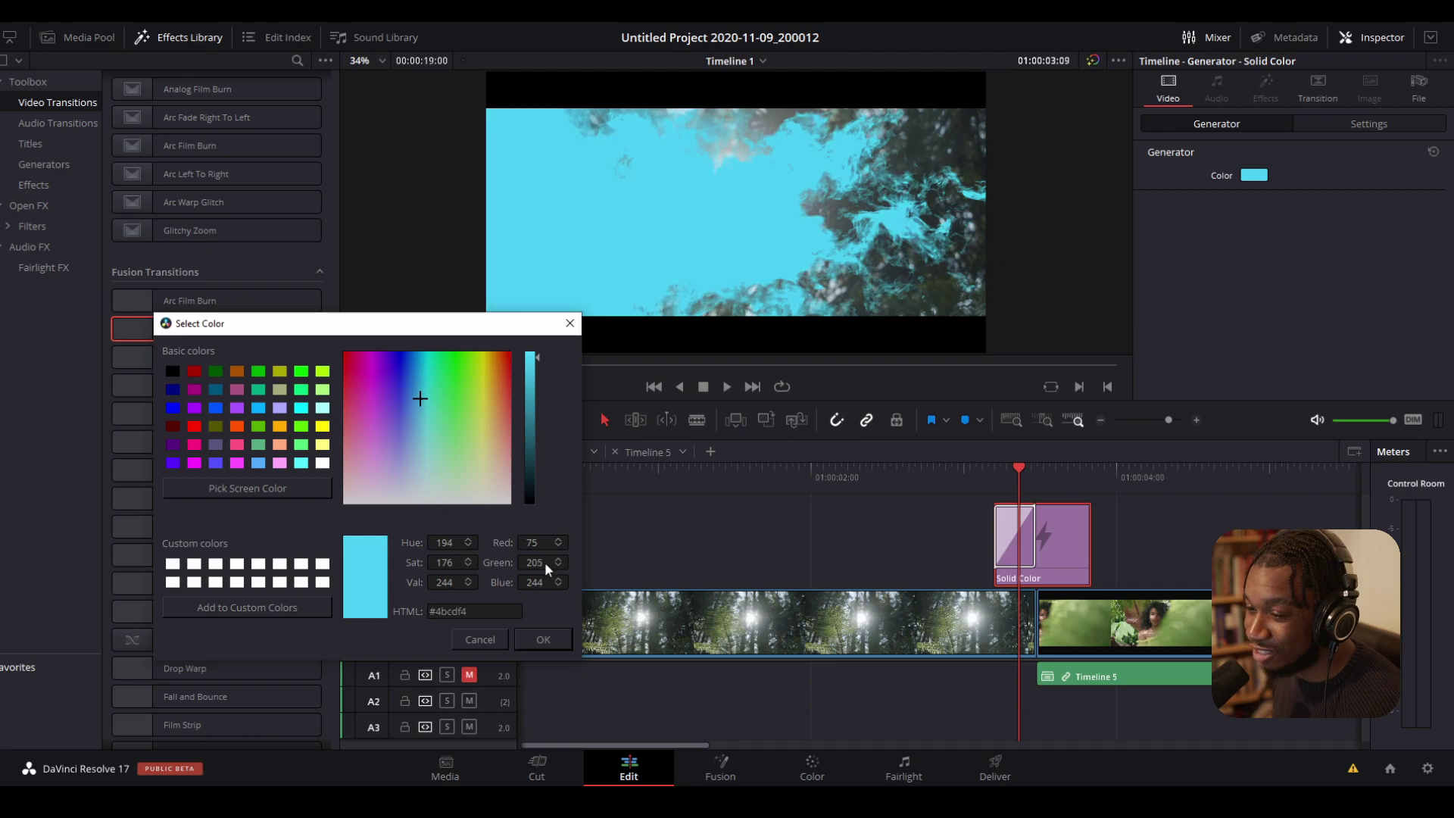
pyautogui.click(544, 640)
pyautogui.moveTo(973, 472)
pyautogui.mouseDown()
pyautogui.moveTo(1055, 471)
pyautogui.moveTo(995, 473)
pyautogui.mouseUp()
# - Shorten the Arc Left To Right transition to 9 frames and play it back
pyautogui.click(1012, 521)
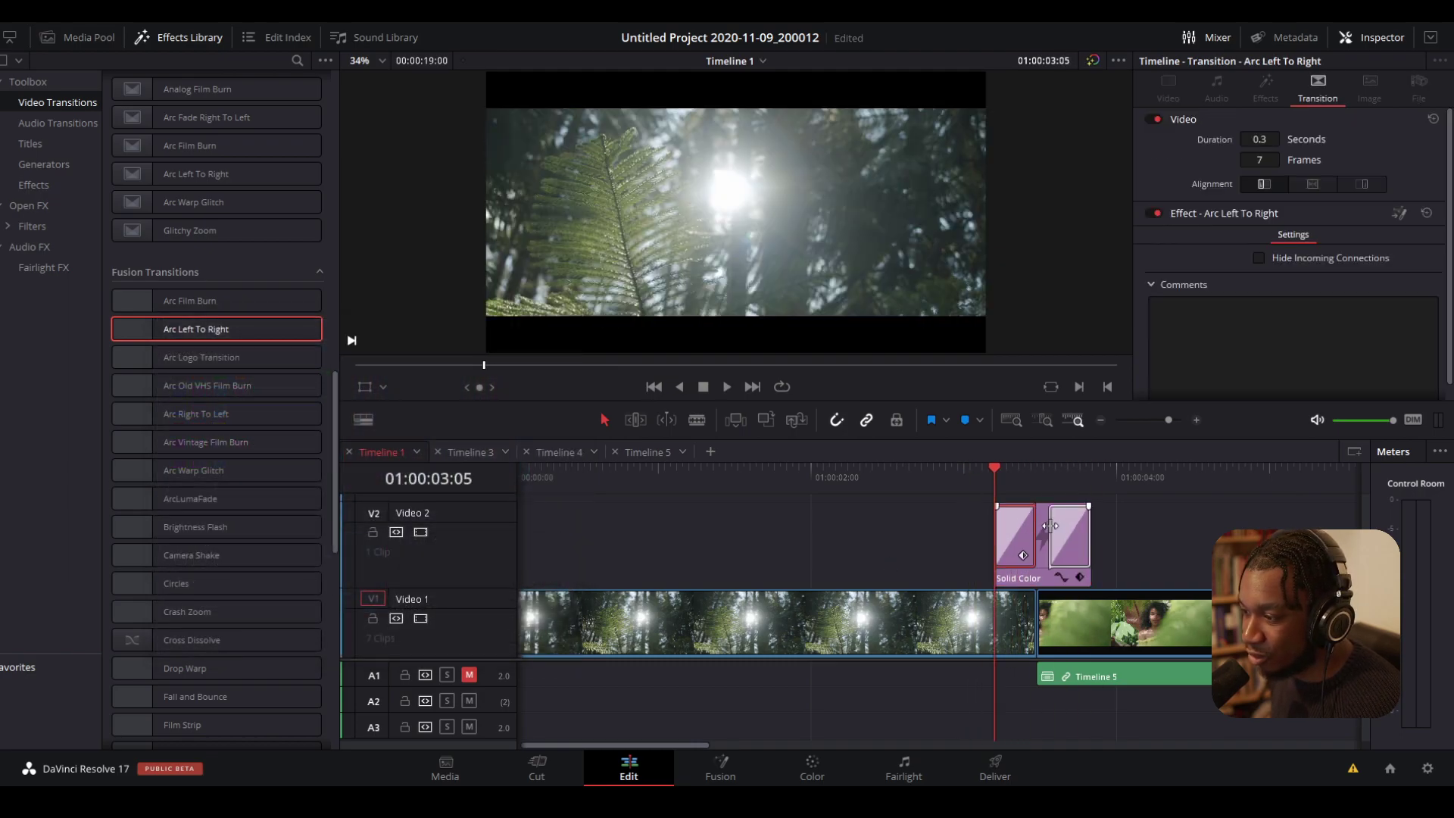
pyautogui.moveTo(1057, 524); pyautogui.dragTo(1042, 524)
pyautogui.press('space')
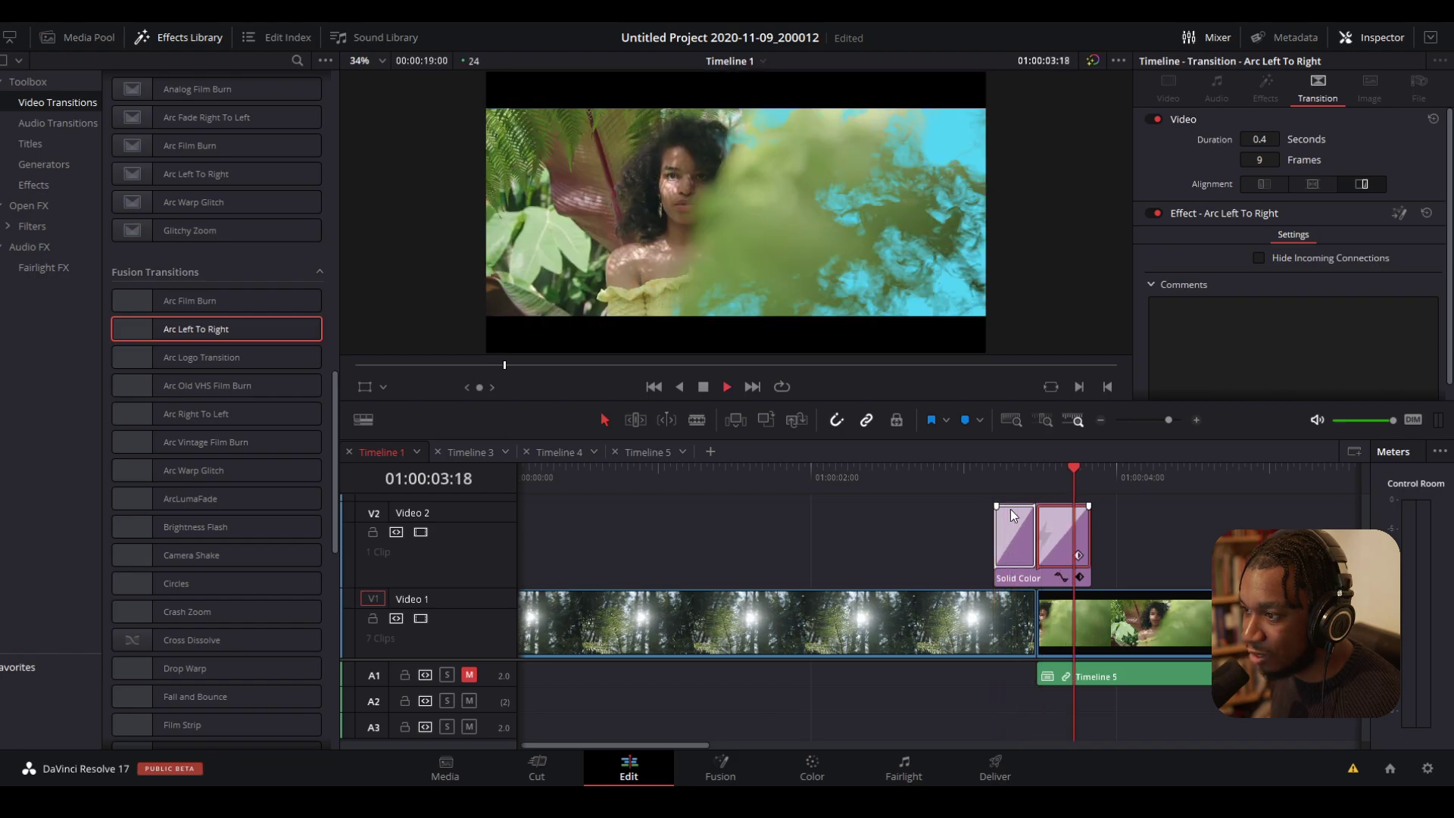
pyautogui.click(982, 473)
pyautogui.press('space')
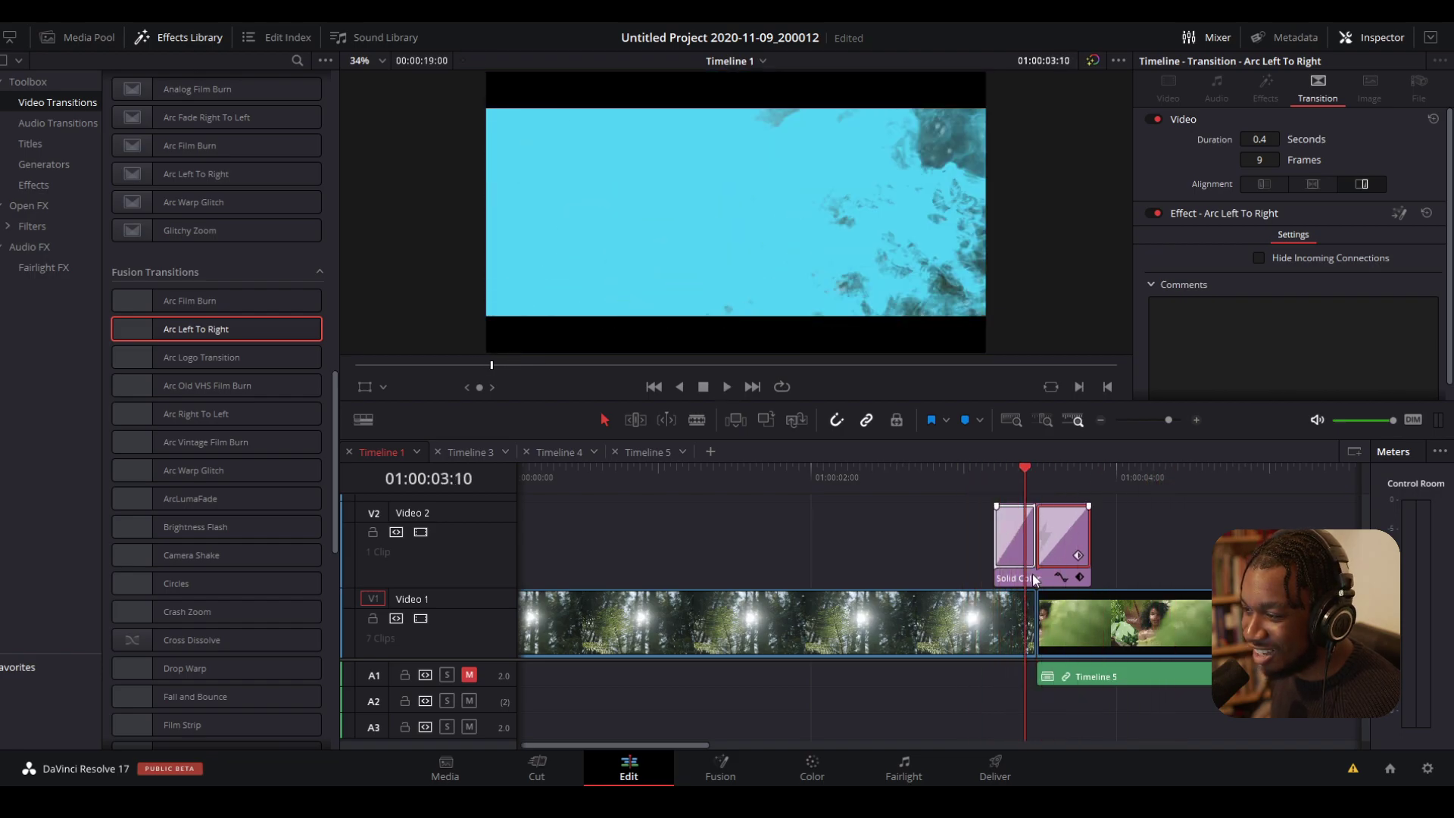
# - Change the Solid Color generator colour to near-white (#f4f4f4)
pyautogui.click(1033, 574)
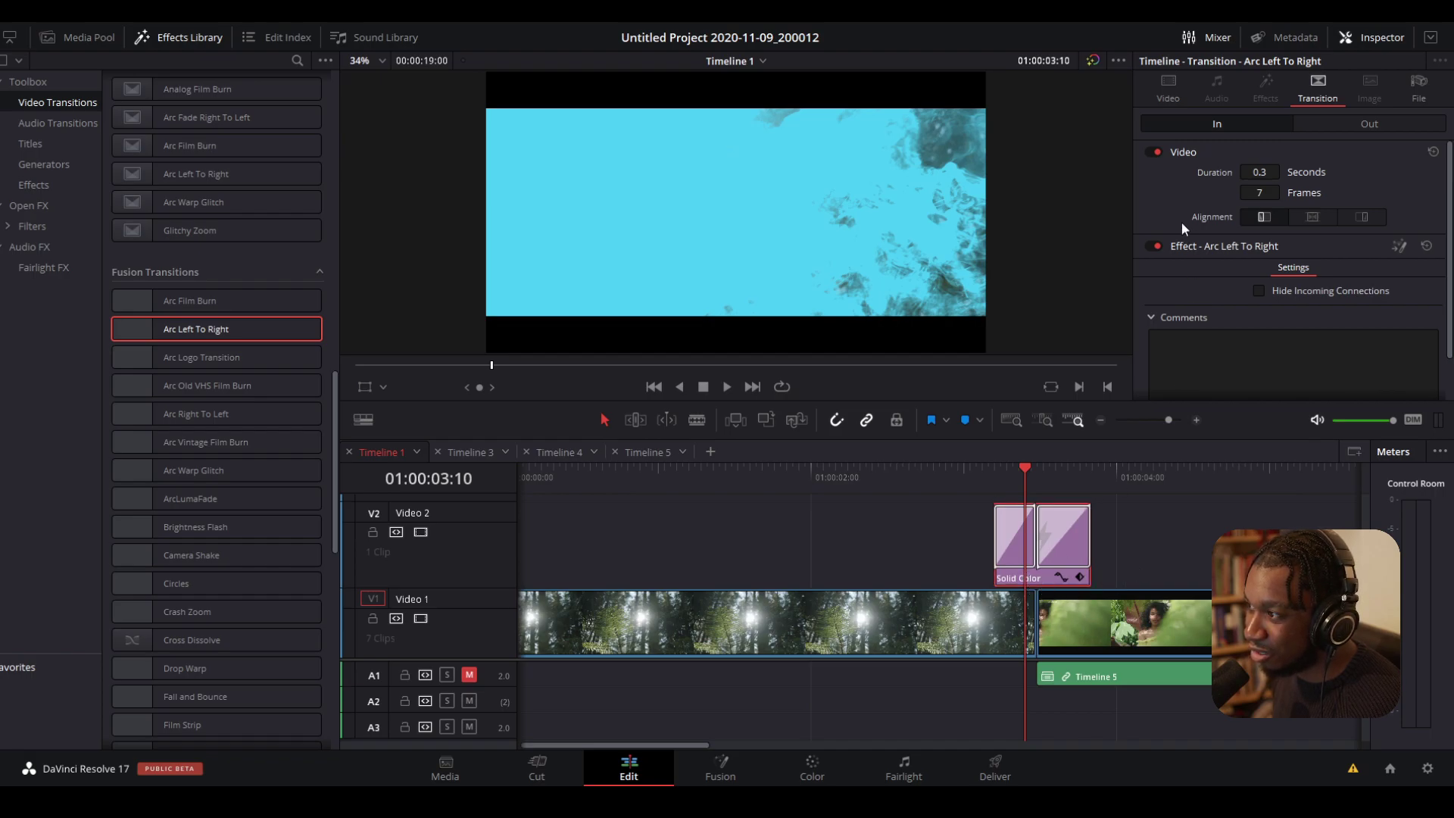
pyautogui.click(1169, 91)
pyautogui.click(1045, 580)
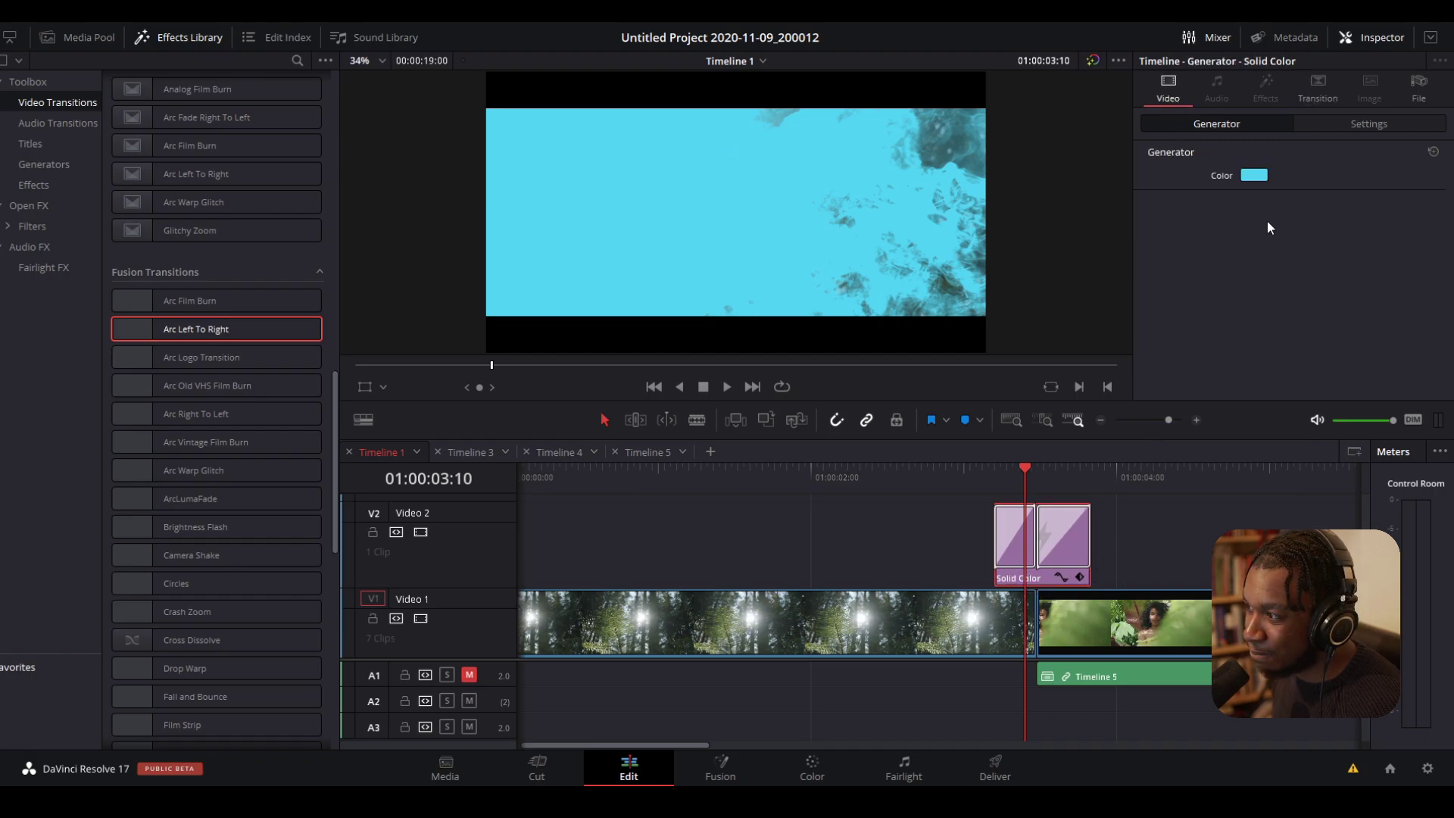
pyautogui.click(1254, 175)
pyautogui.moveTo(847, 287); pyautogui.dragTo(697, 404)
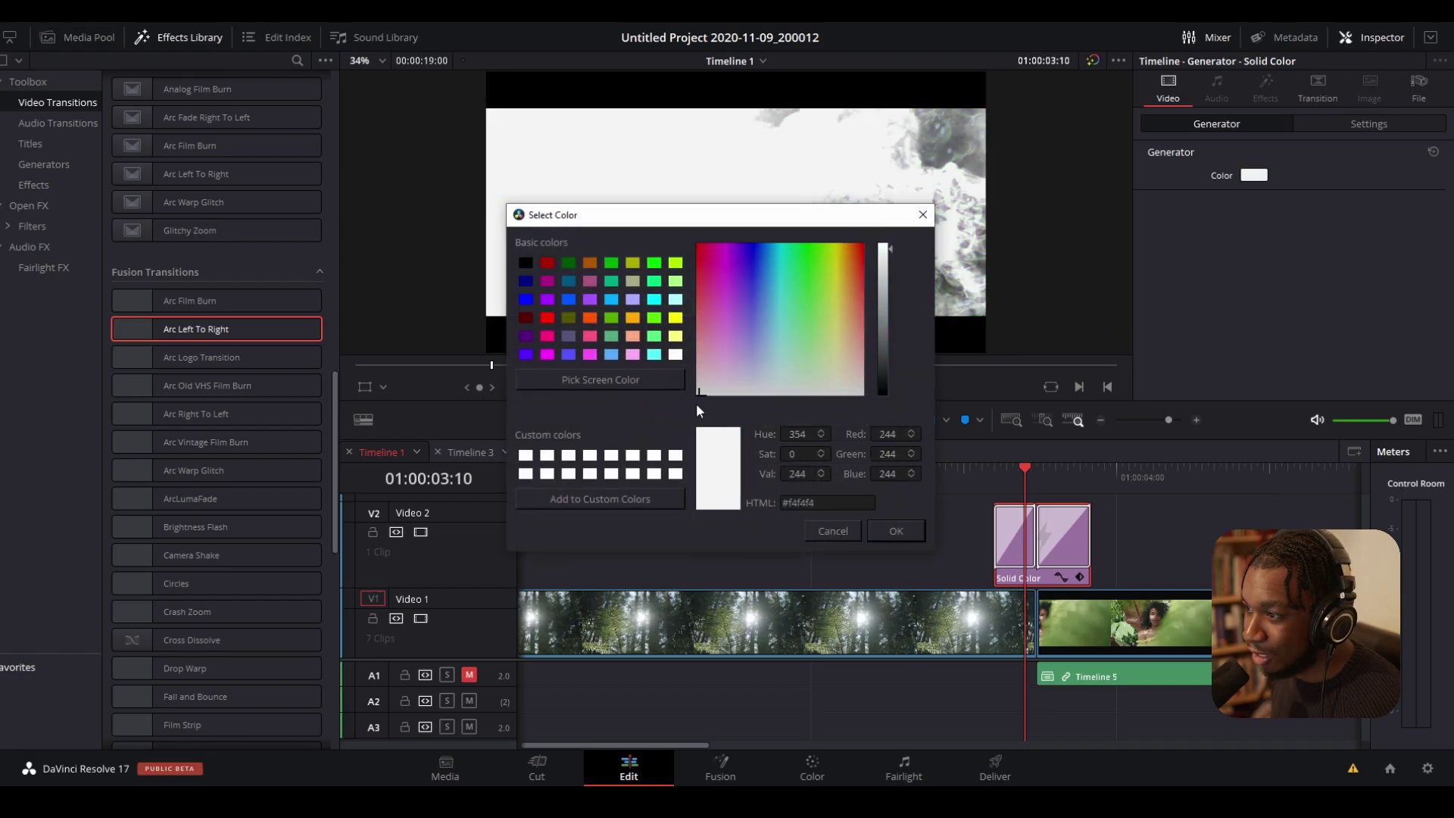
pyautogui.click(896, 531)
# - Play back the white clip and select the transition at its end
pyautogui.click(962, 472)
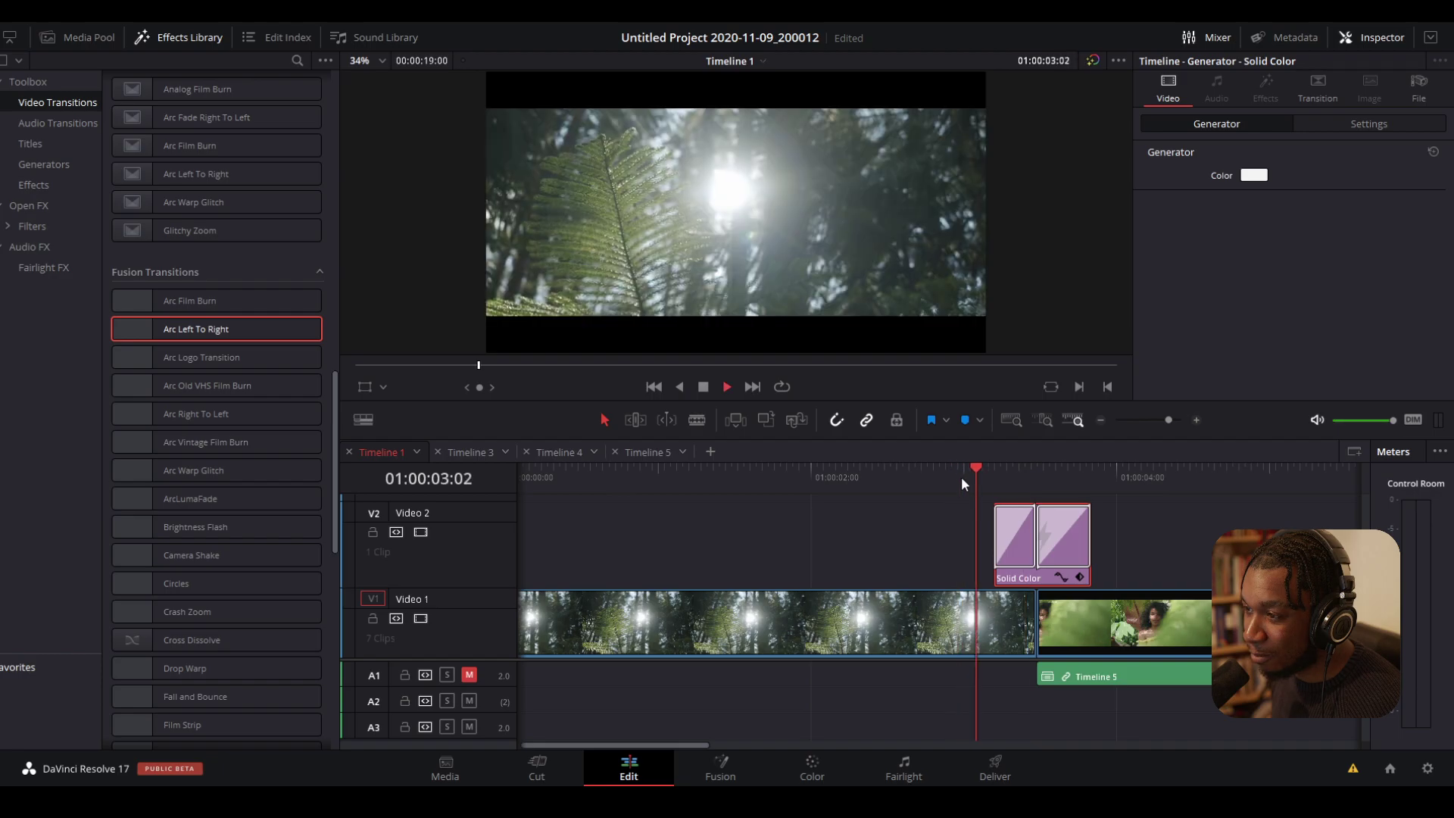
pyautogui.press('space')
pyautogui.press('space')
pyautogui.click(1015, 533)
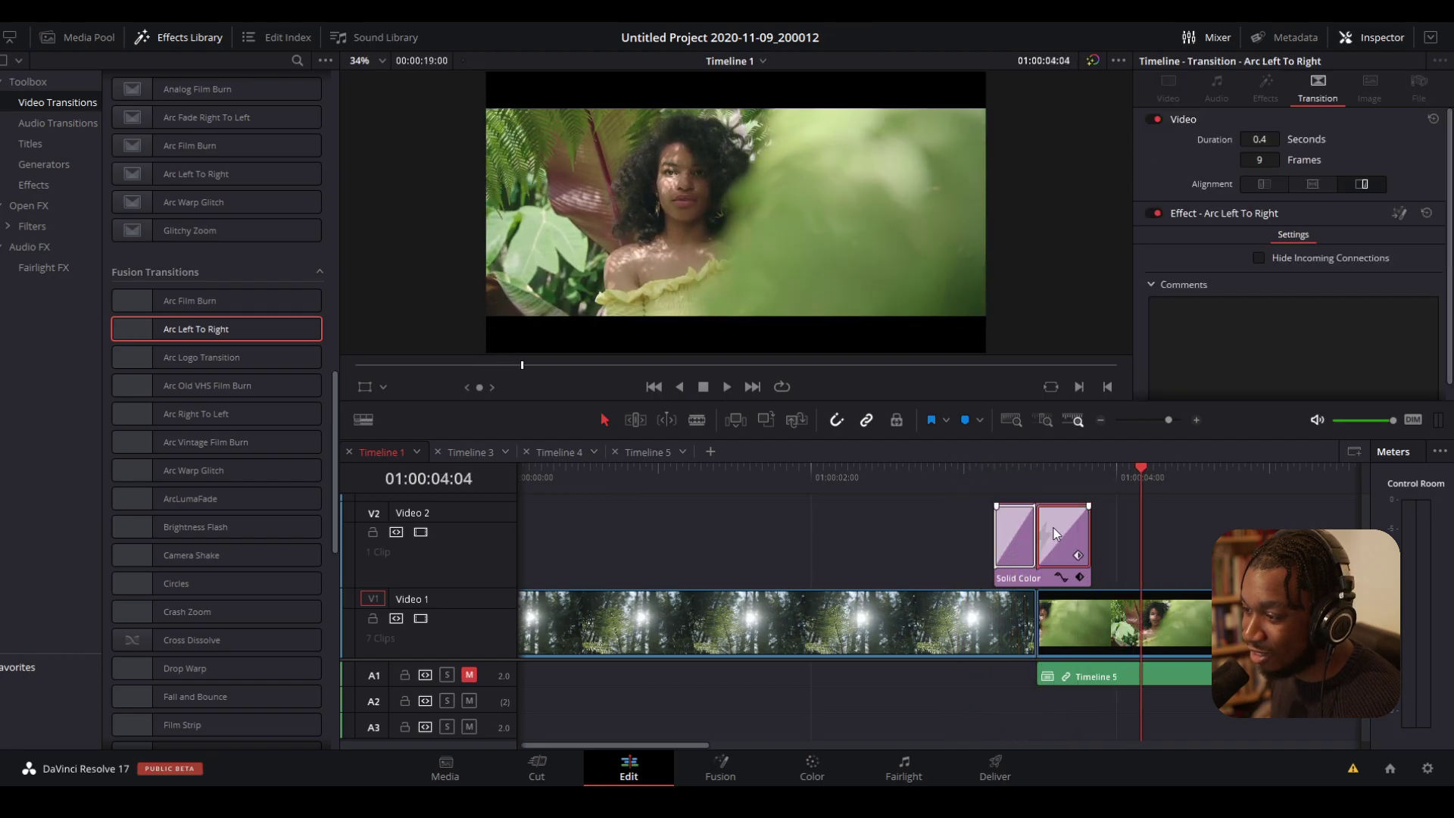
pyautogui.press('Up')
# - Try a Spiral Wipe on the Solid Color clip's end, preview it, and undo it
pyautogui.scroll(5, 334, 288)
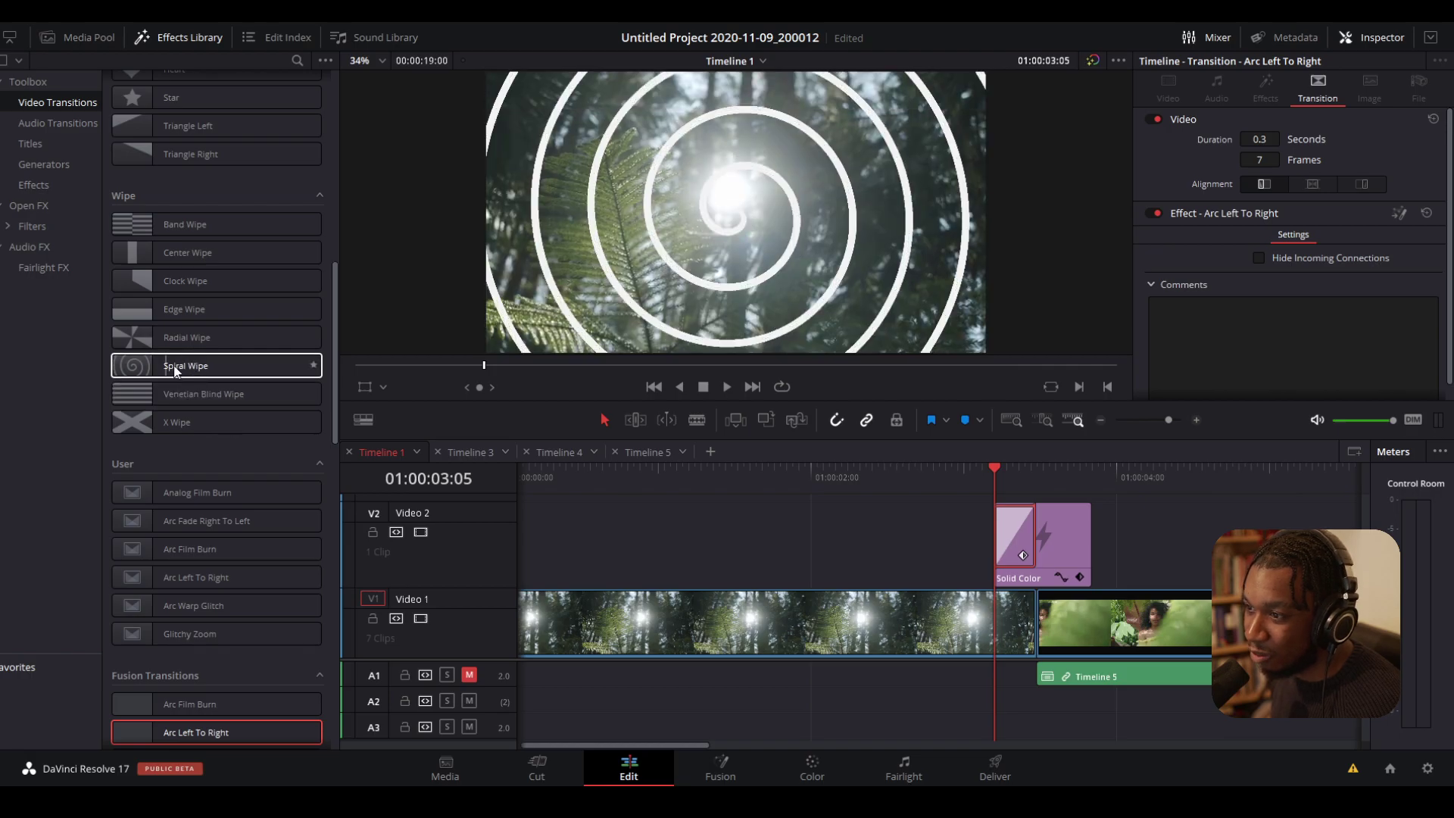
pyautogui.moveTo(239, 365); pyautogui.dragTo(1076, 538)
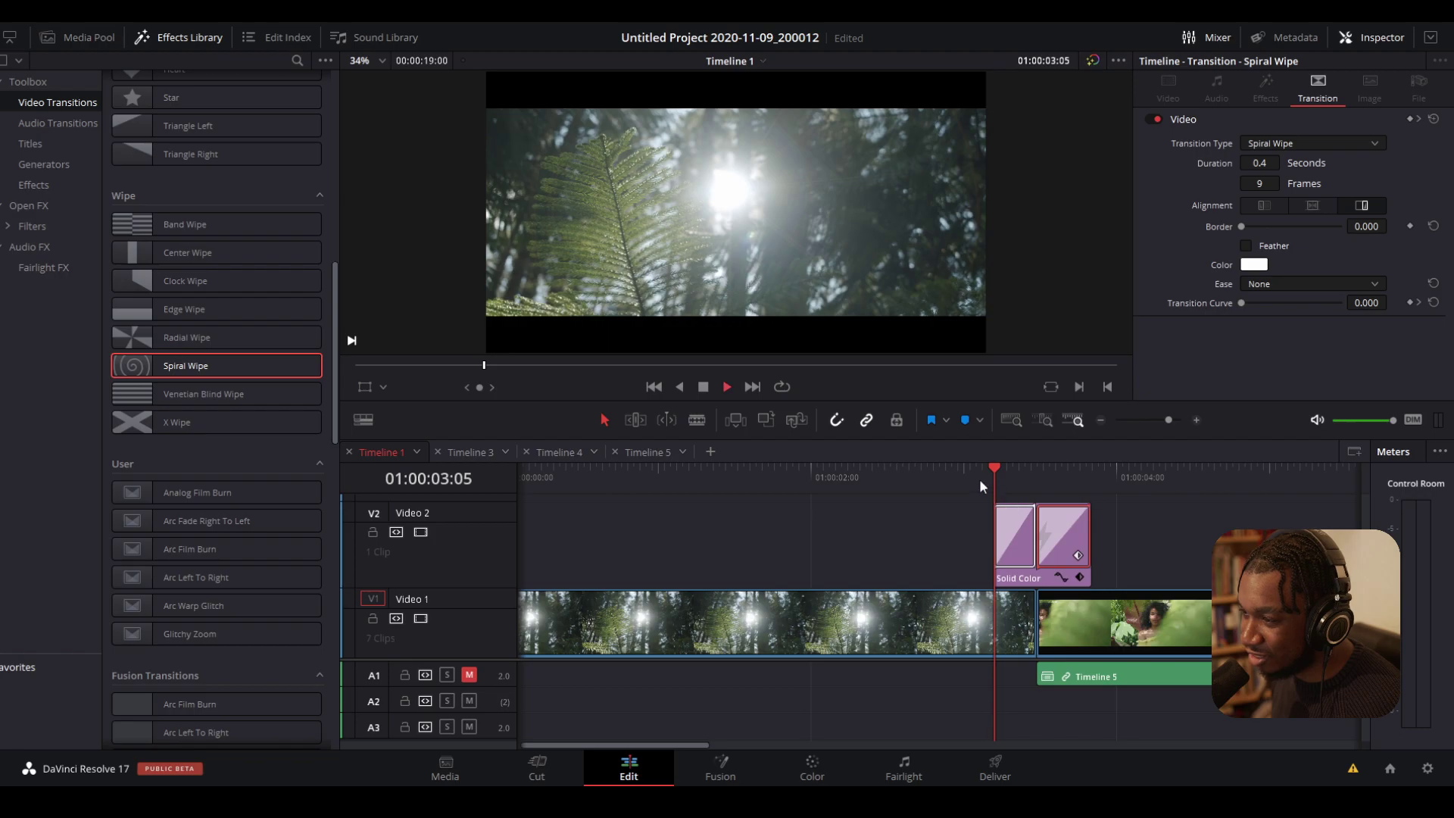
pyautogui.press('space')
pyautogui.click(995, 476)
pyautogui.press('space')
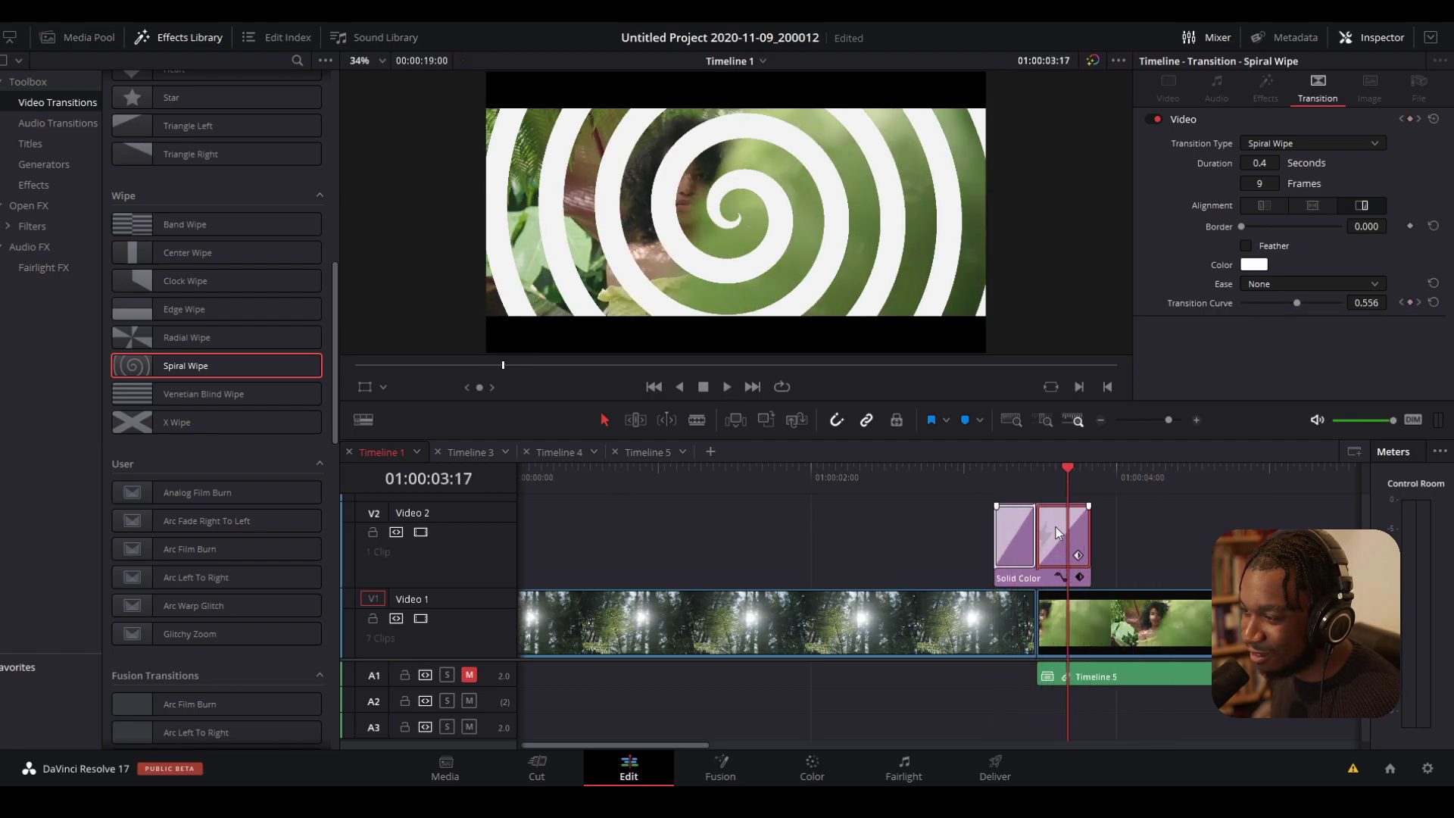
pyautogui.hotkey('ctrl', 'z')
# - Try a Cross Dissolve on the clip and preview it from 01:00:03:05
pyautogui.scroll(10, 273, 348)
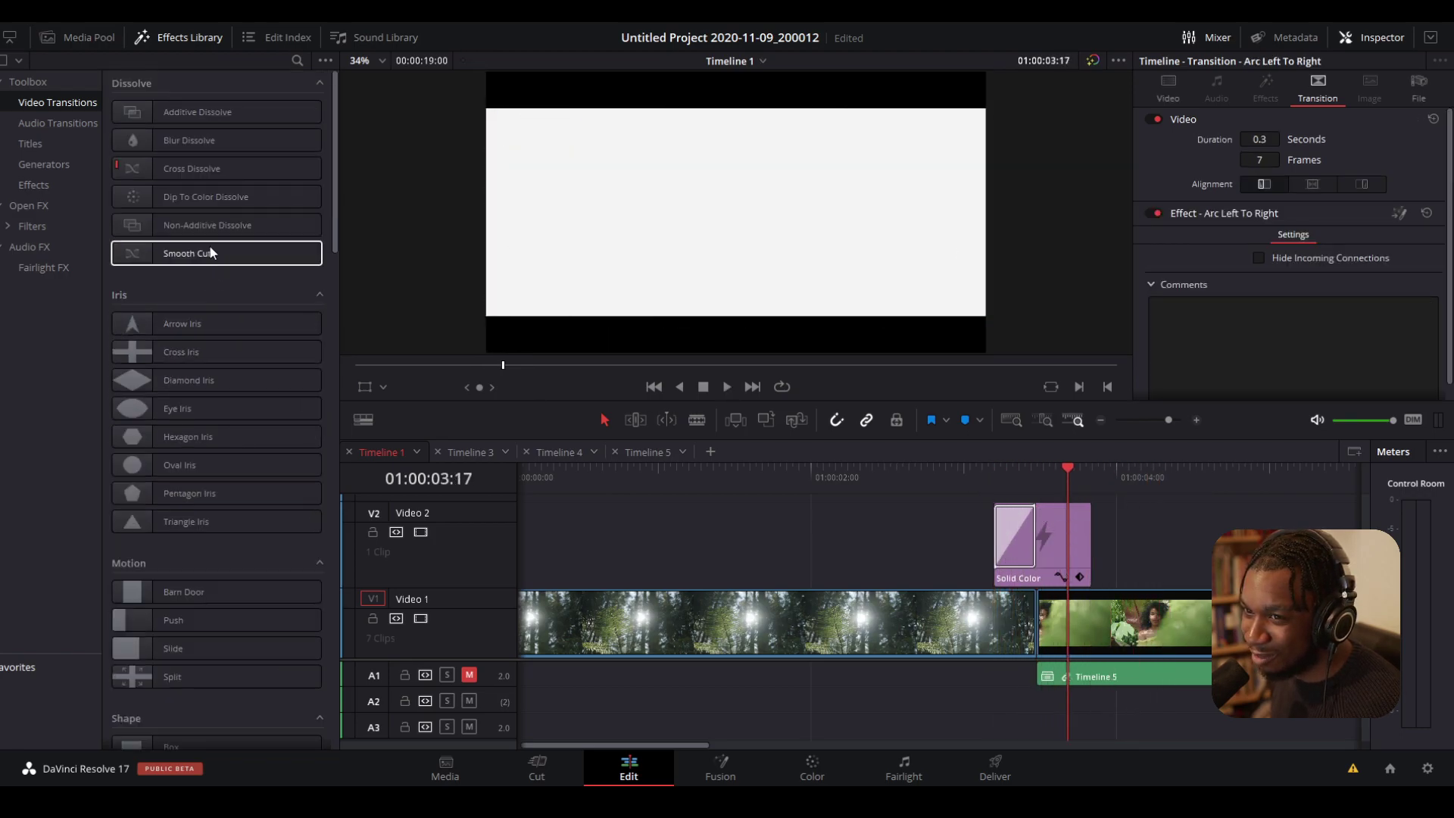
pyautogui.moveTo(209, 168); pyautogui.dragTo(1064, 538)
pyautogui.click(997, 470)
pyautogui.press('space')
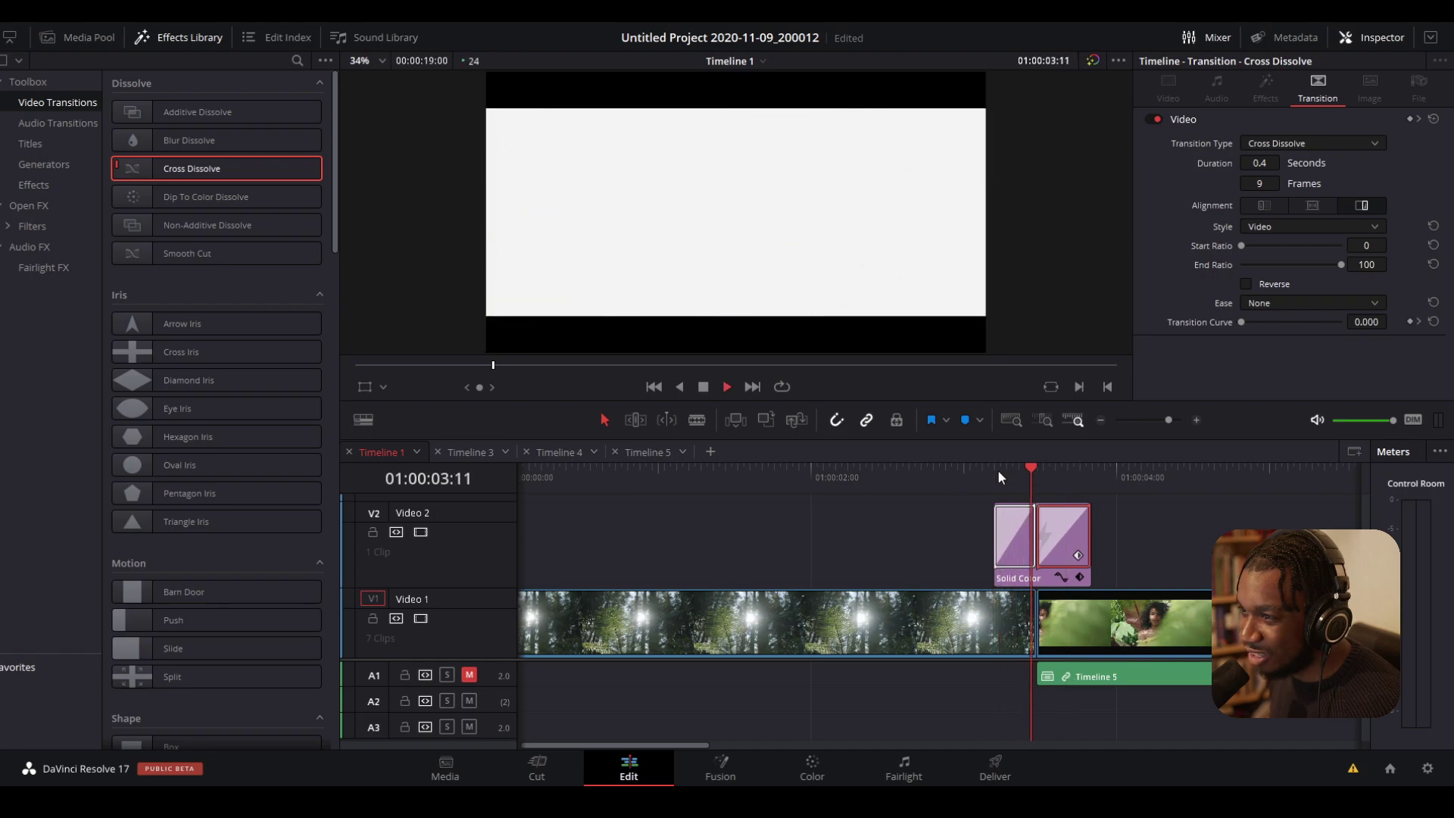
pyautogui.click(992, 470)
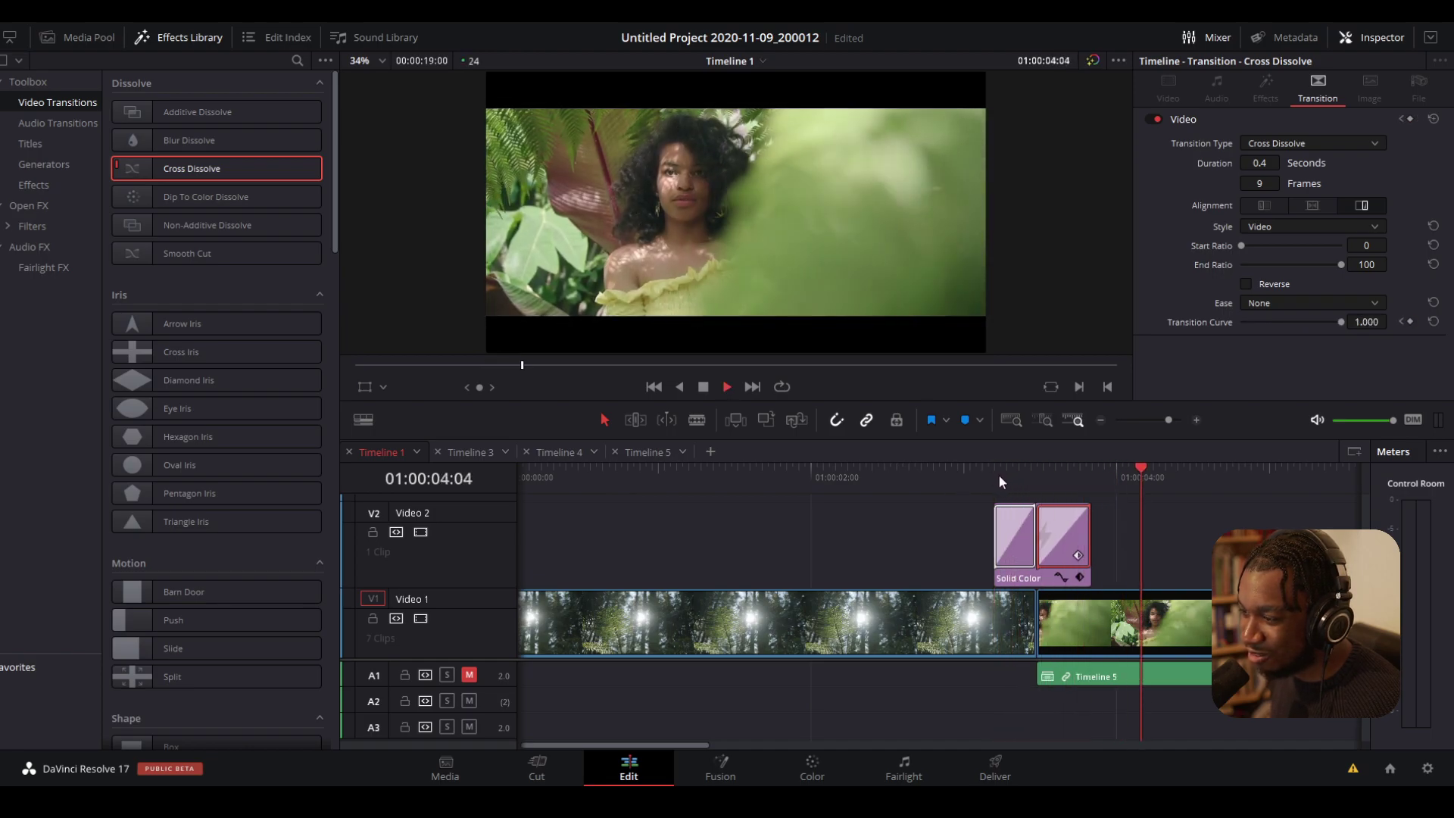
pyautogui.press('space')
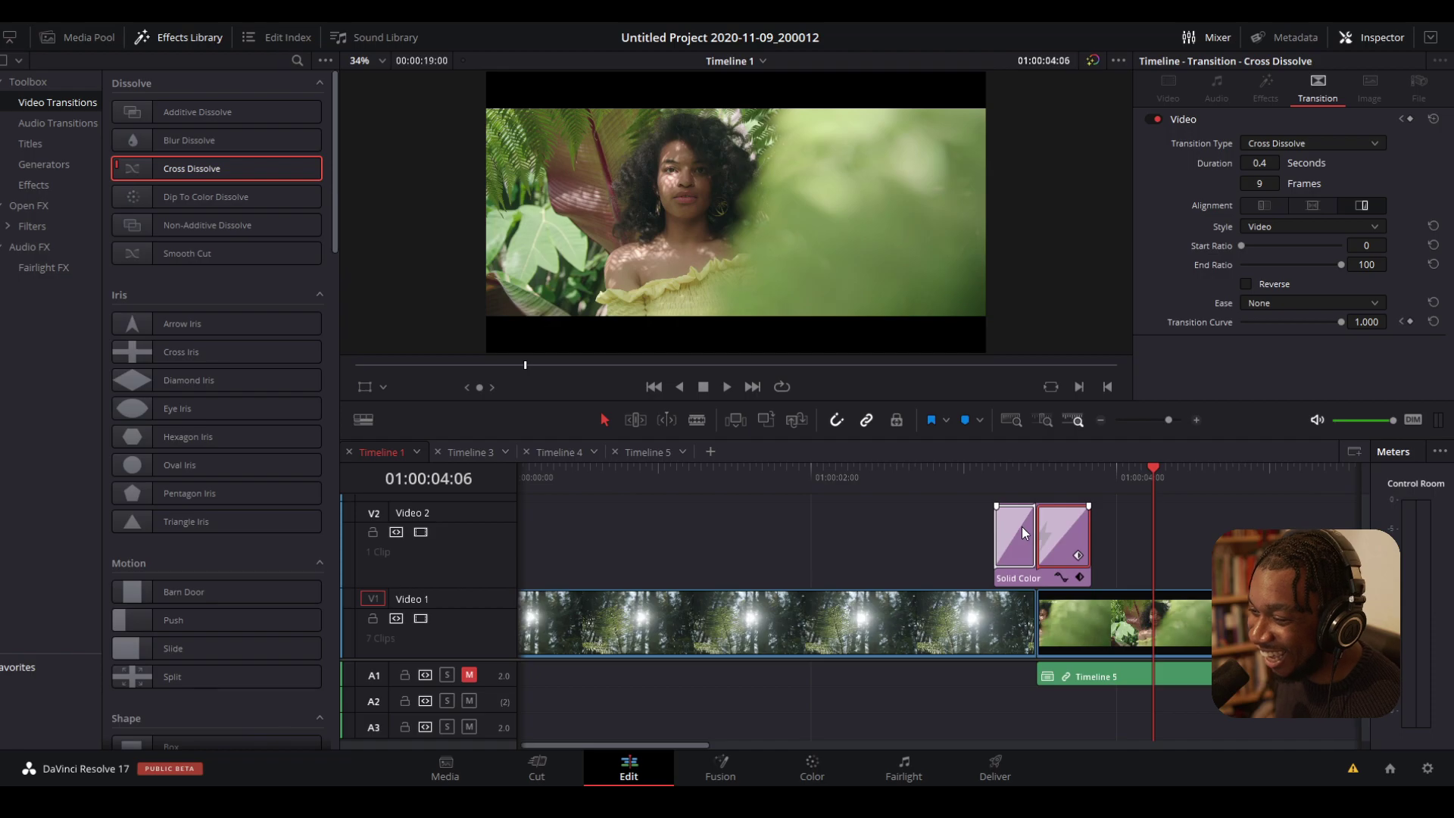
# - Undo the Cross Dissolve and apply a Push Left transition to the clip's start
pyautogui.hotkey('ctrl', 'z')
pyautogui.hotkey('ctrl', 'shift', 'z')
pyautogui.hotkey('ctrl', 'z')
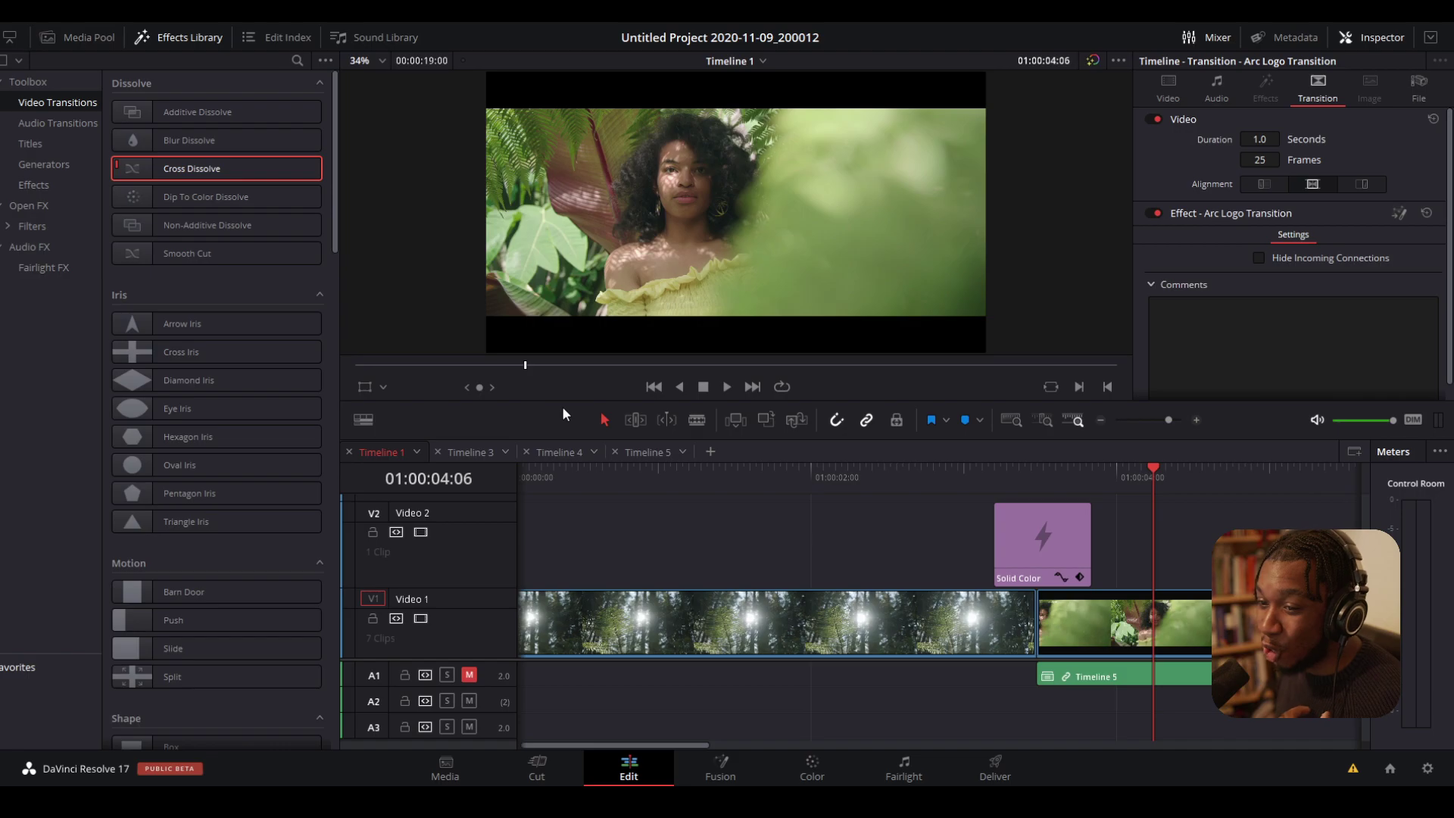
pyautogui.click(159, 626)
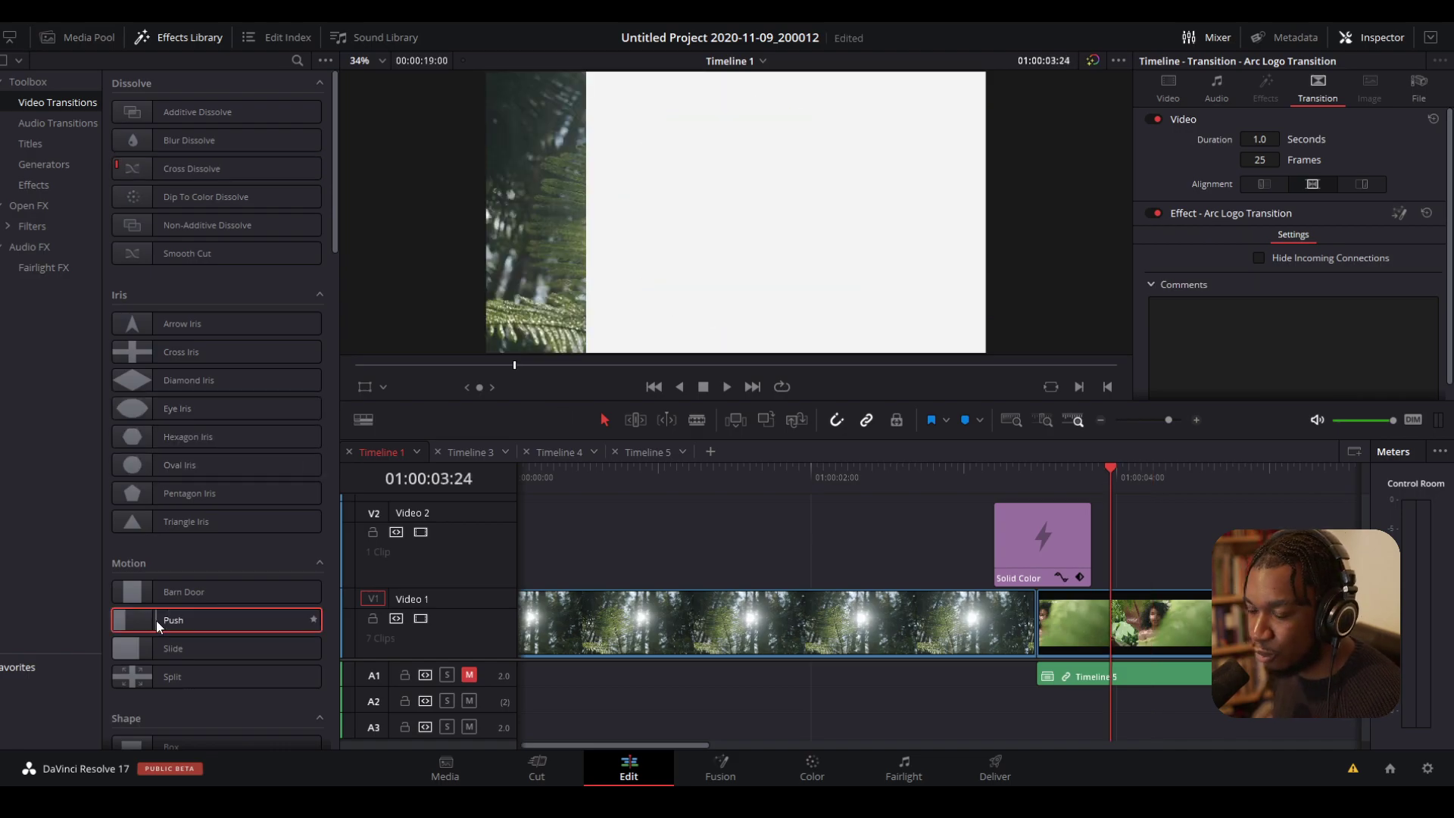
pyautogui.moveTo(159, 625); pyautogui.dragTo(1040, 531)
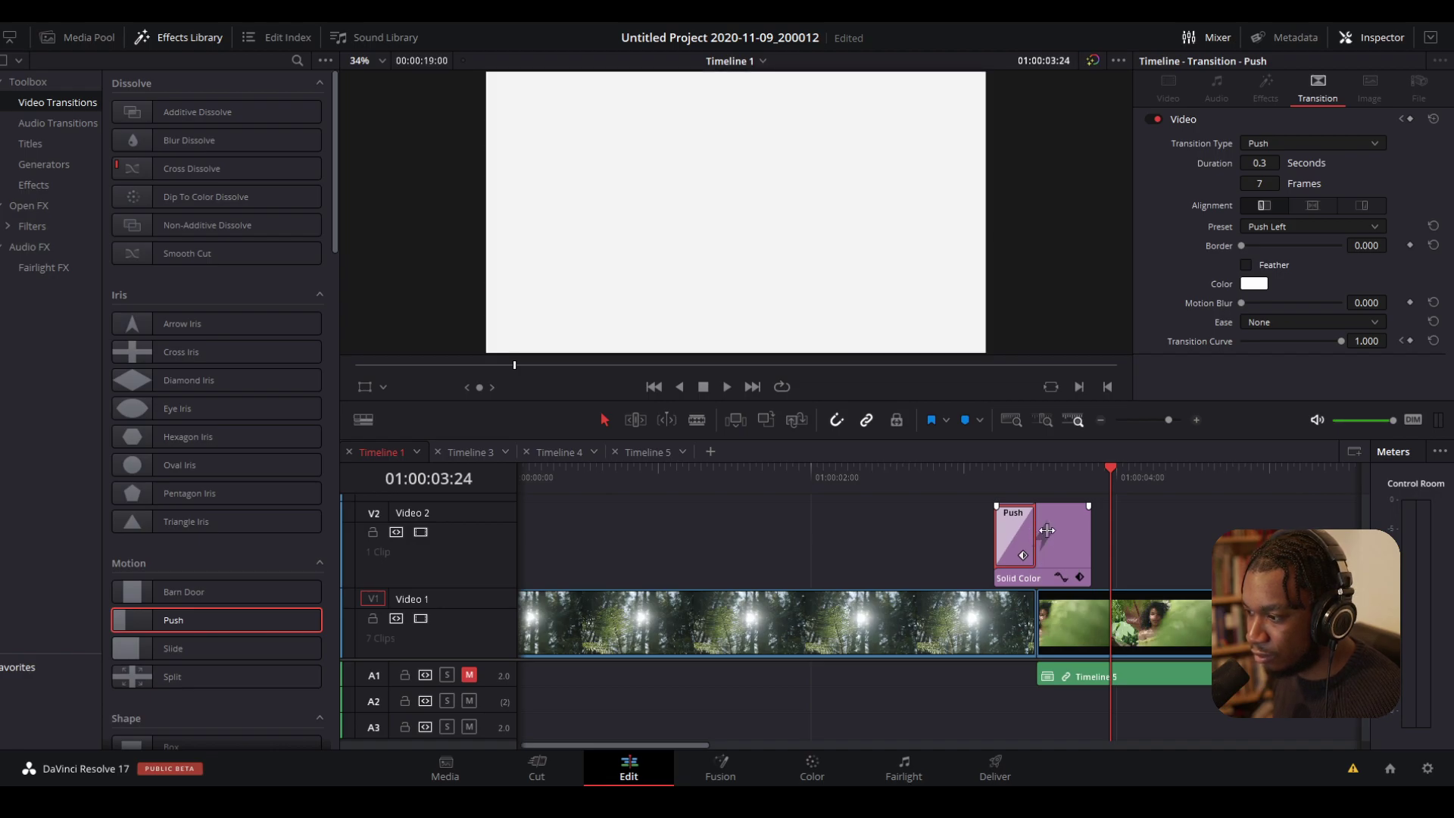
# - Add a second Push transition at the Solid Color clip's end and preview both transitions
pyautogui.moveTo(1062, 533); pyautogui.dragTo(1038, 530)
pyautogui.click(989, 480)
pyautogui.press('space')
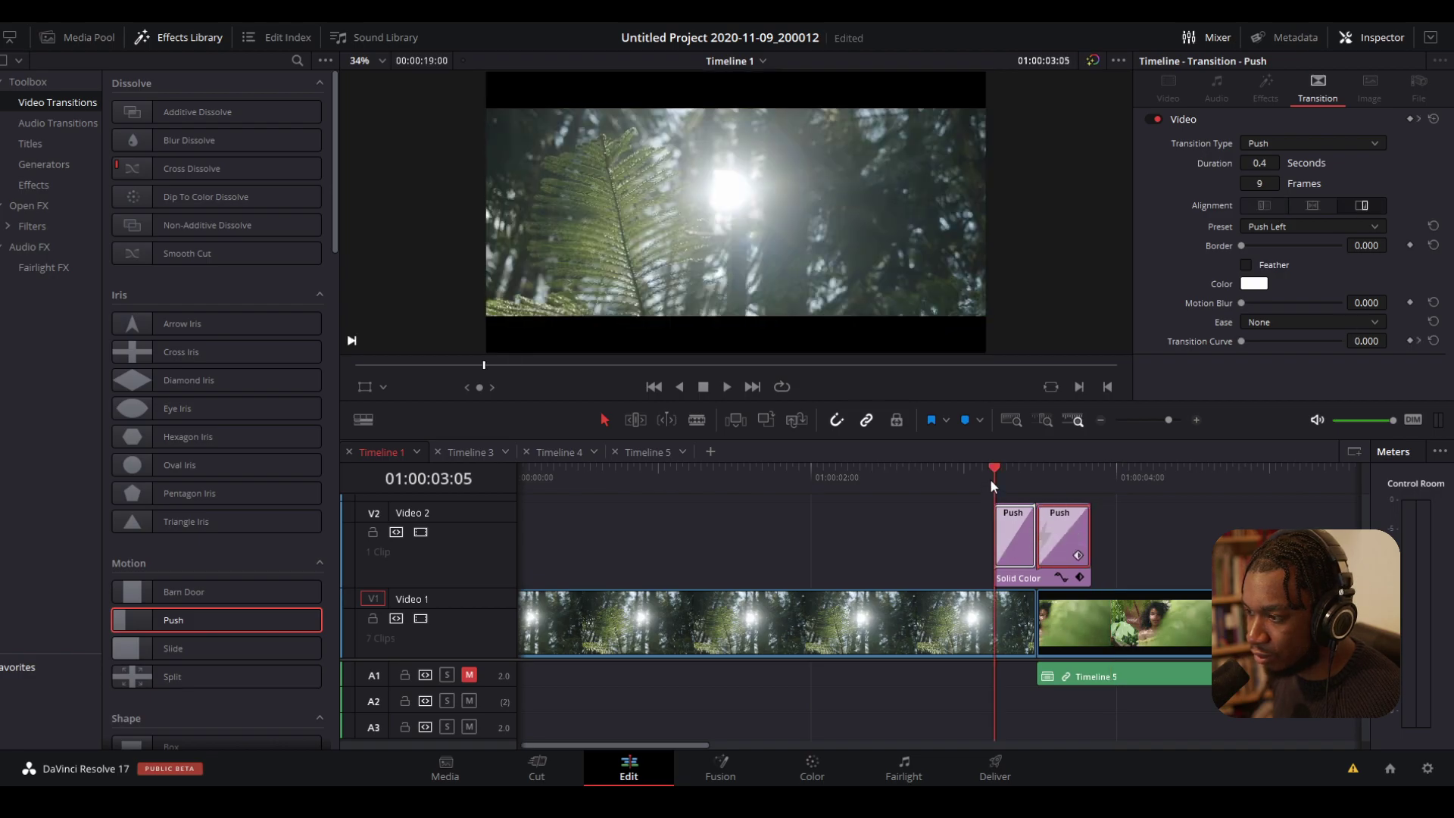
pyautogui.click(994, 479)
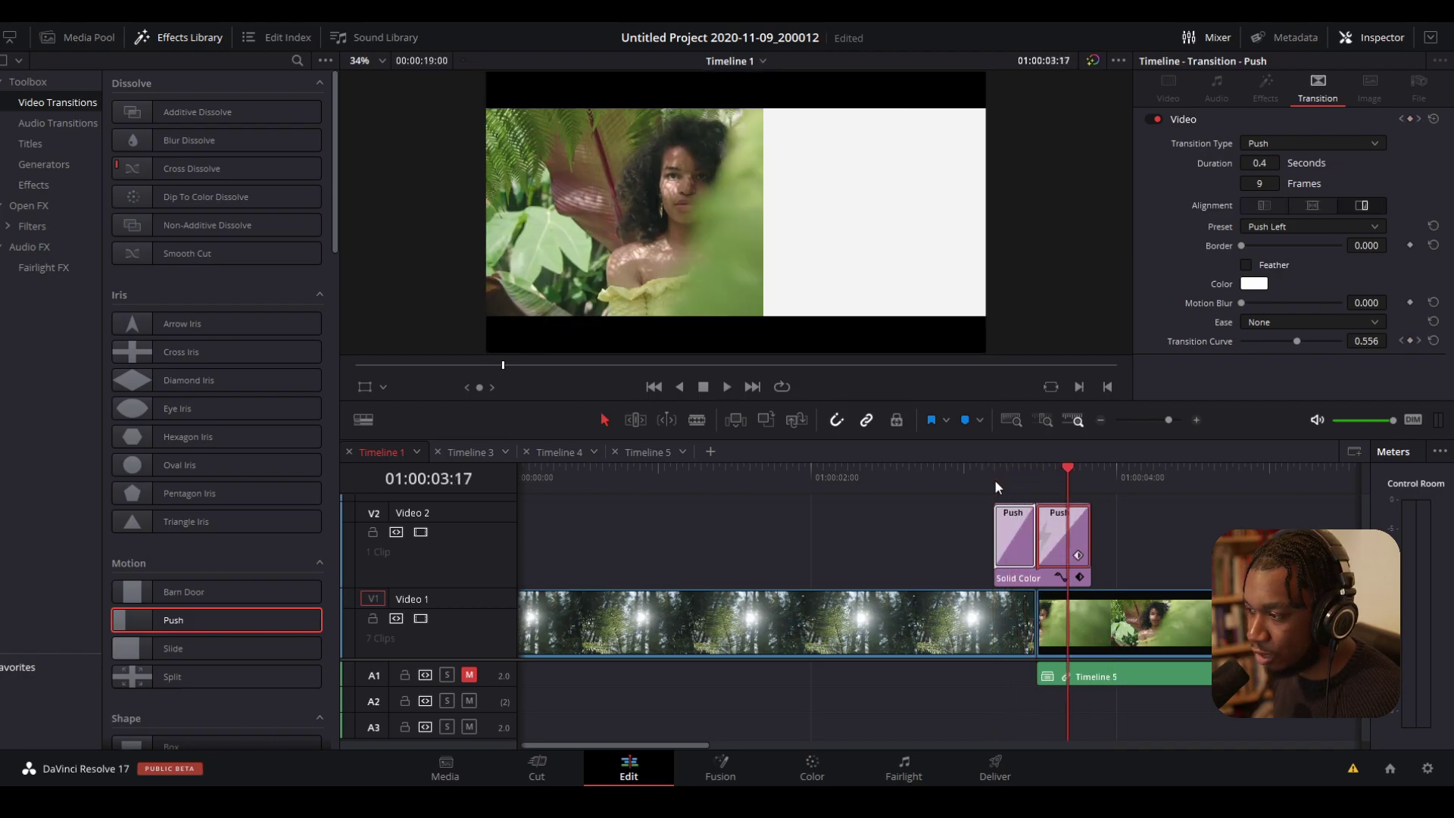
pyautogui.click(996, 480)
pyautogui.press('space')
pyautogui.click(997, 479)
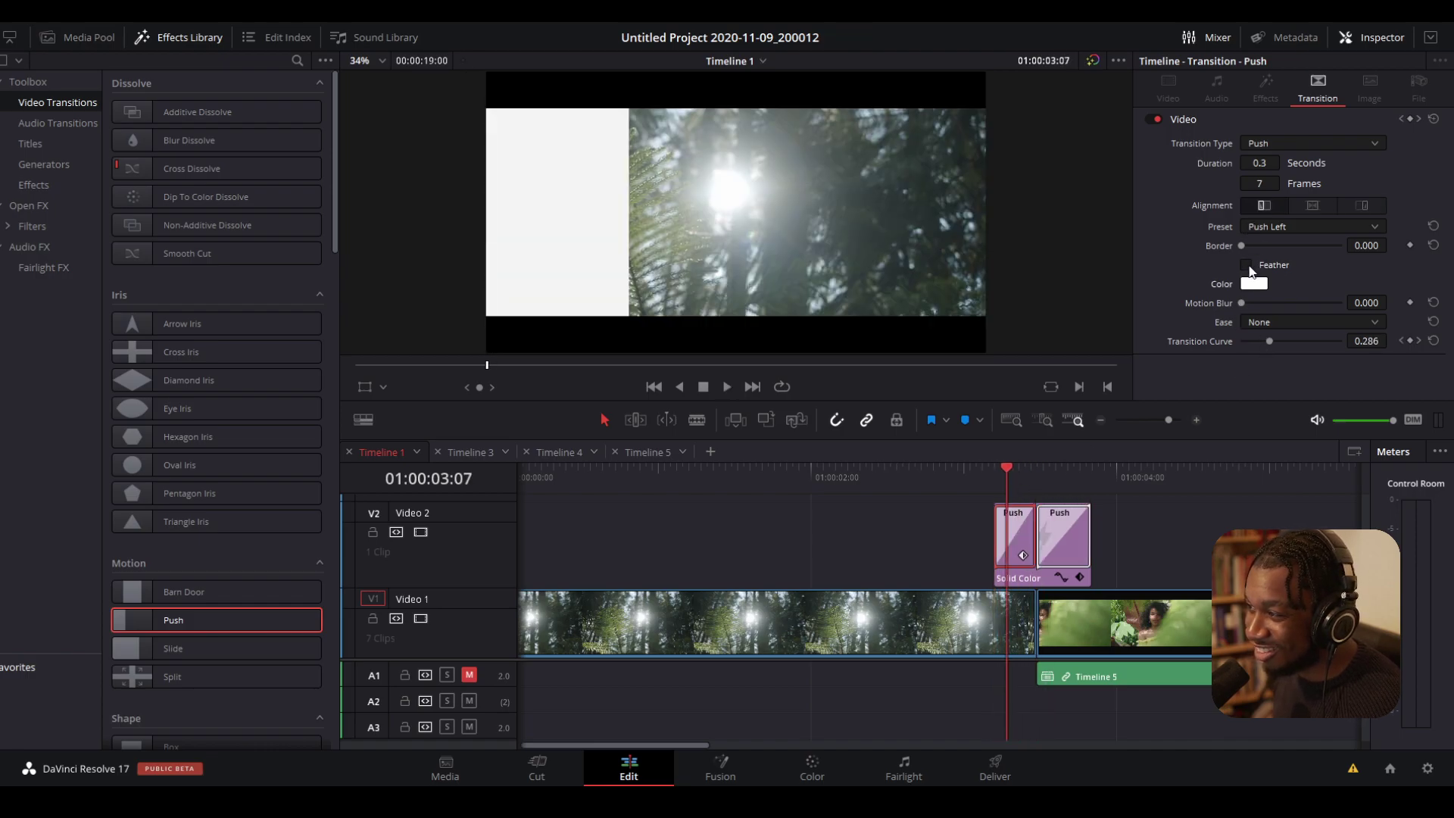
# - Give the first Push transition a red border with width 100
pyautogui.moveTo(1242, 247); pyautogui.dragTo(1263, 248)
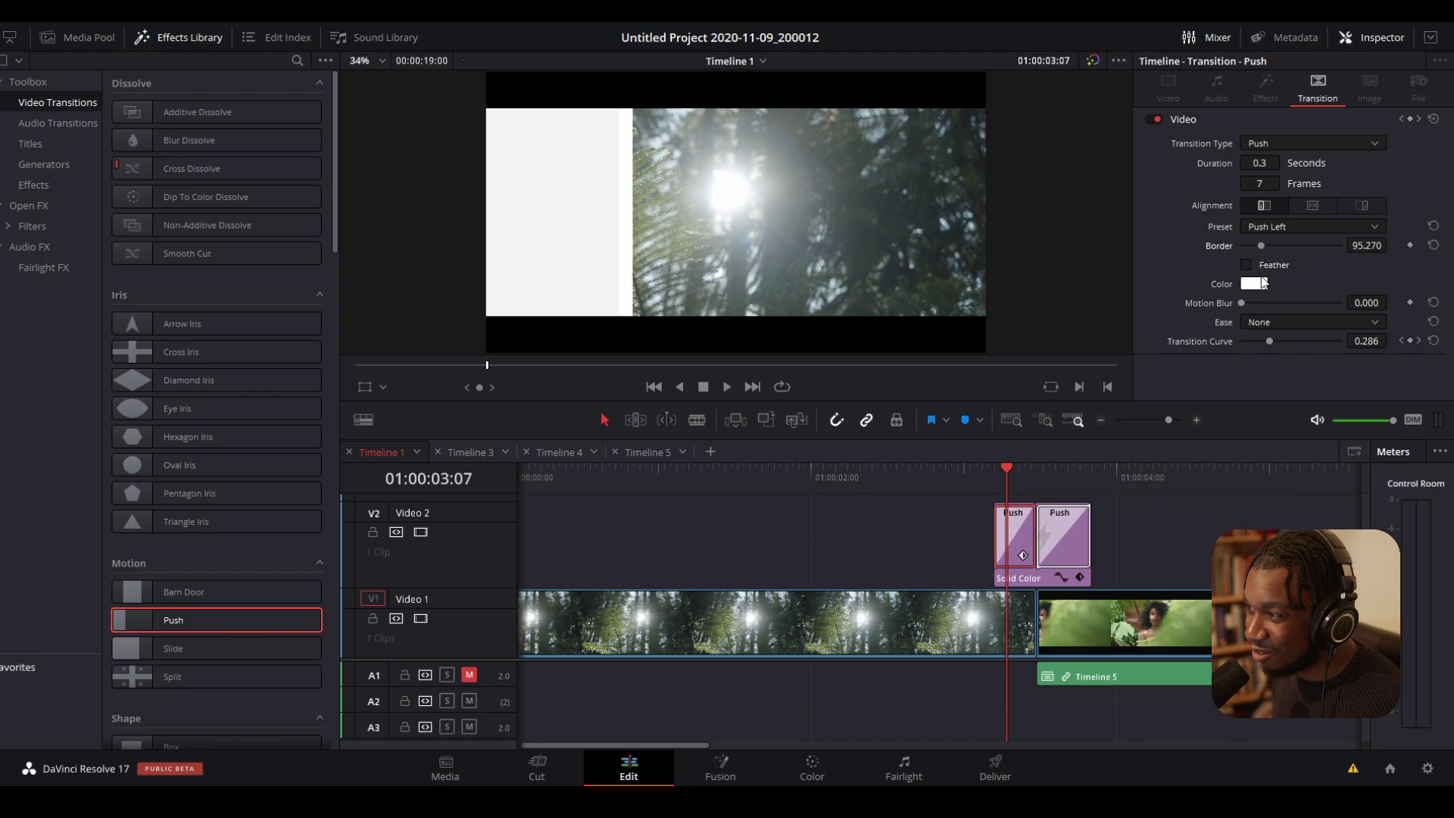
pyautogui.click(1254, 284)
pyautogui.moveTo(725, 371); pyautogui.dragTo(890, 254)
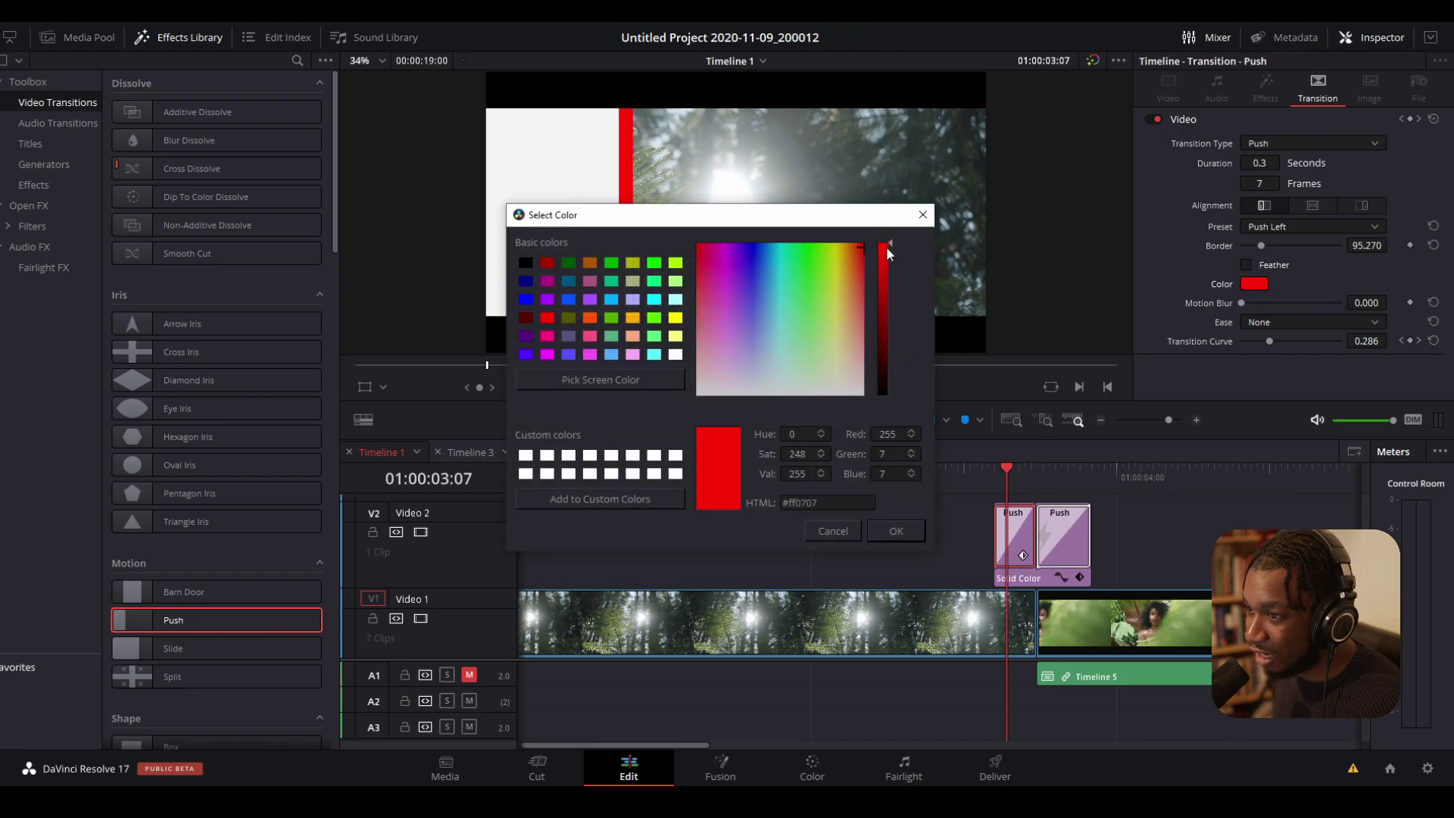
pyautogui.click(894, 533)
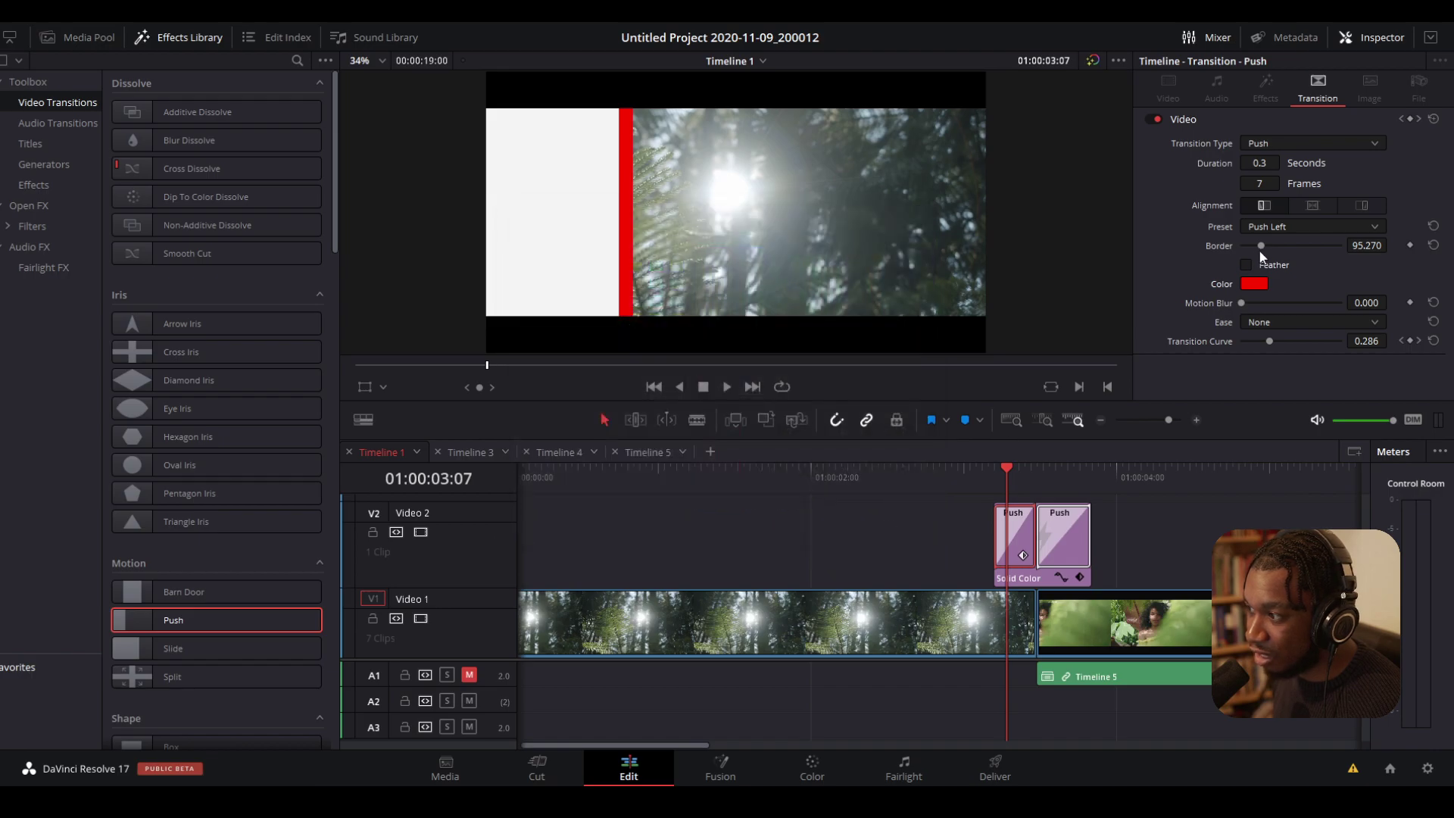
pyautogui.moveTo(1263, 249); pyautogui.dragTo(1270, 250)
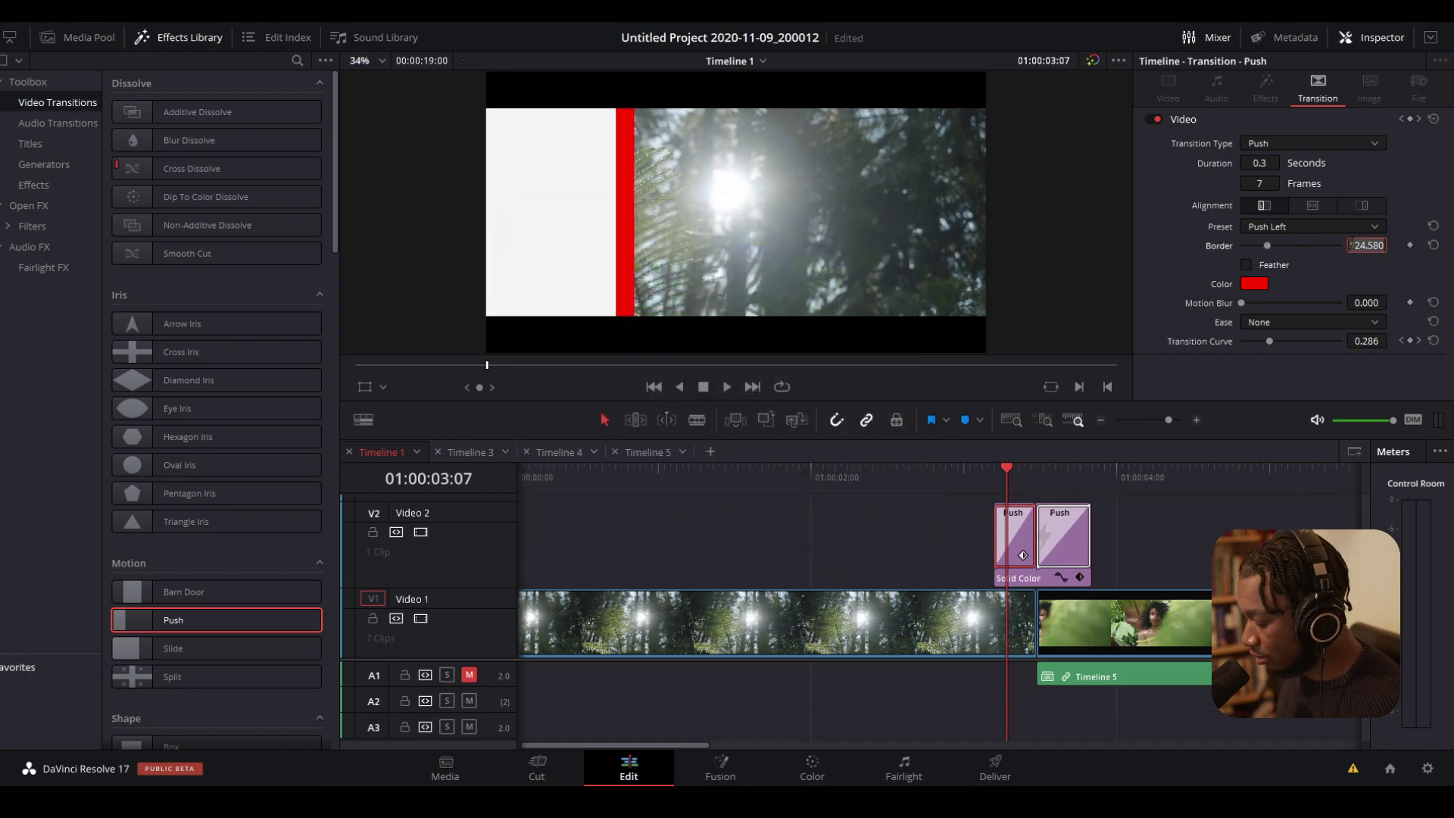
pyautogui.write('100')
pyautogui.press('Return')
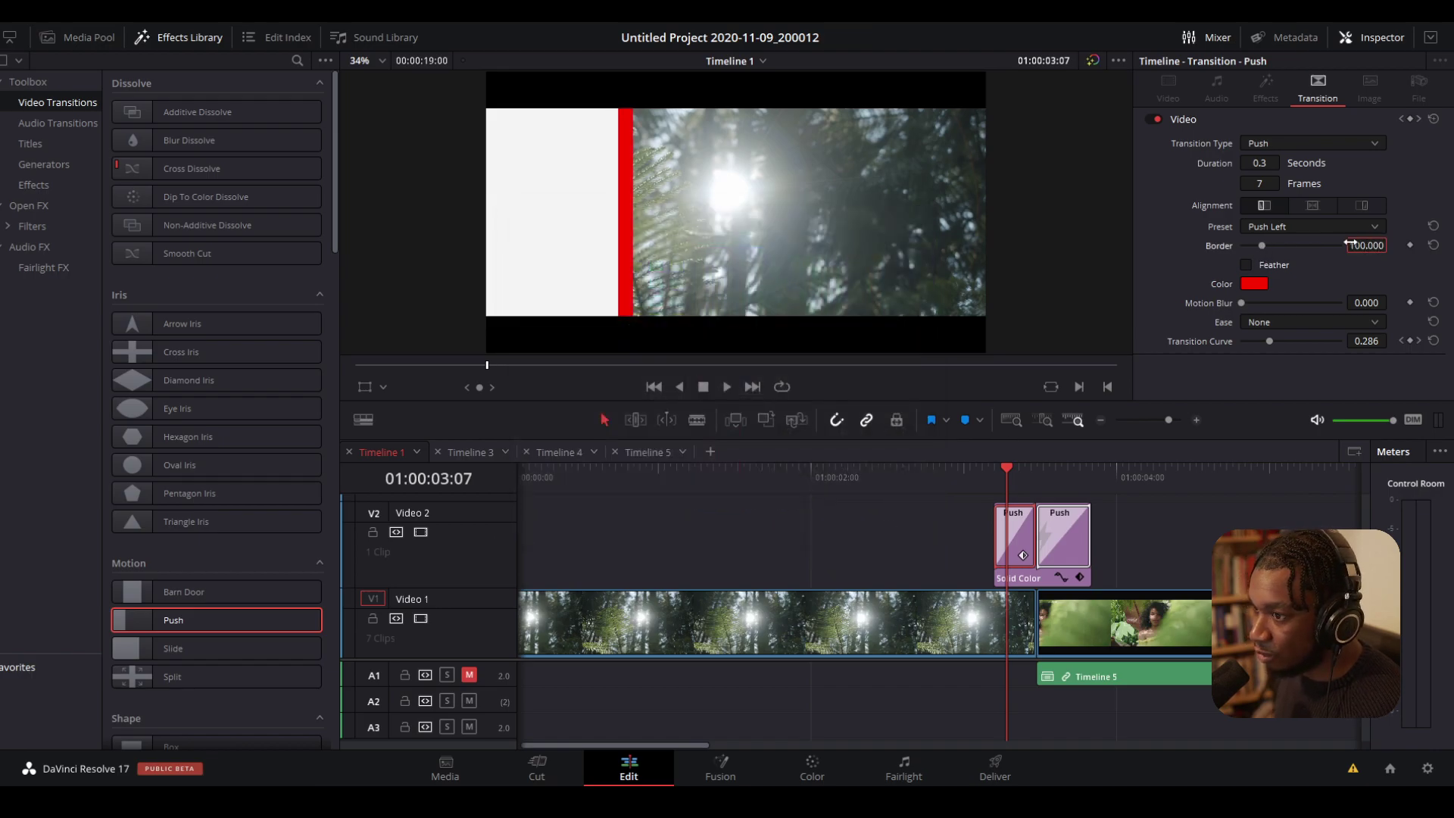
# - Set the second Push transition's border colour to red and play it back
pyautogui.click(1053, 524)
pyautogui.click(1031, 468)
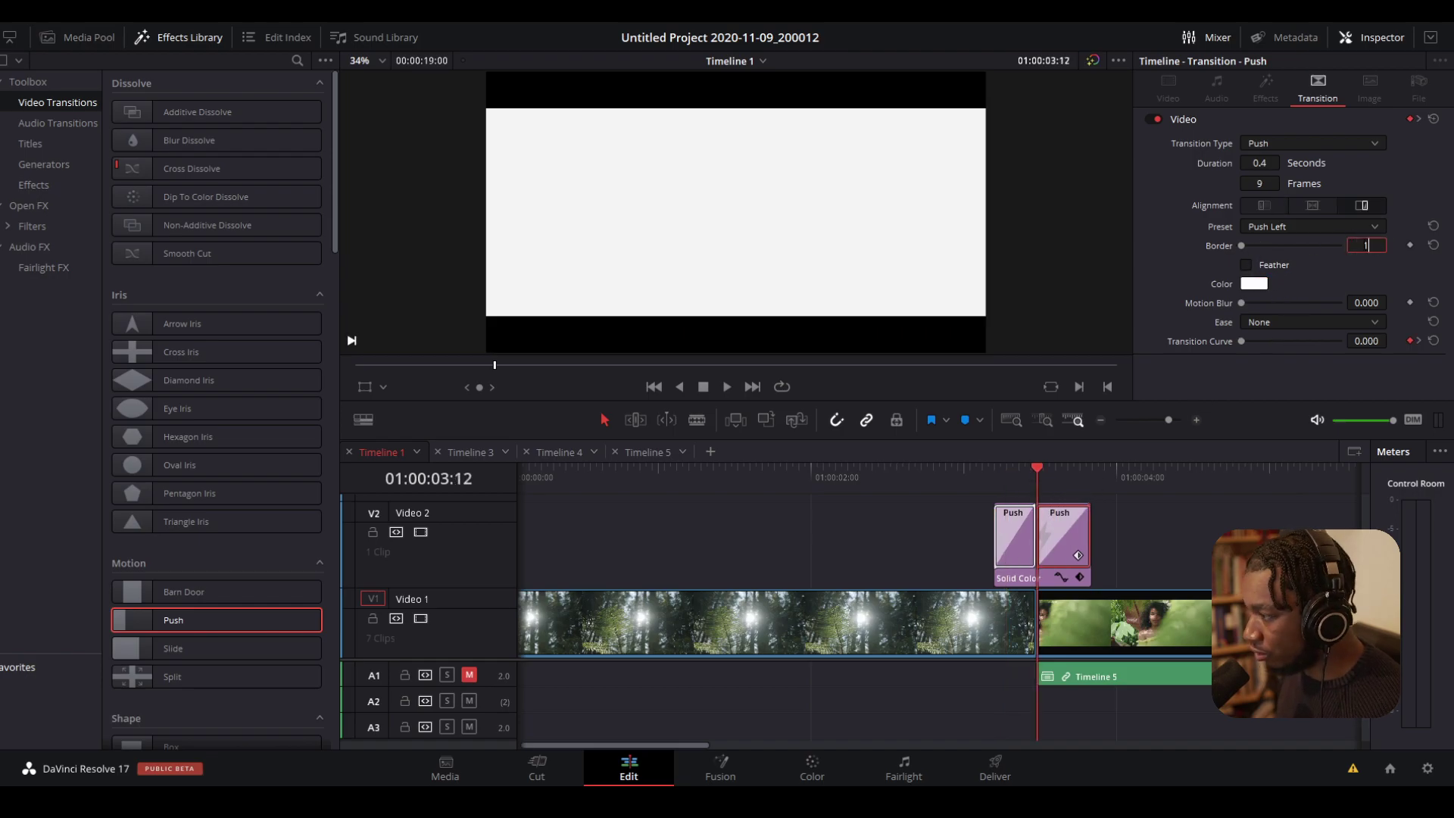
pyautogui.click(1243, 285)
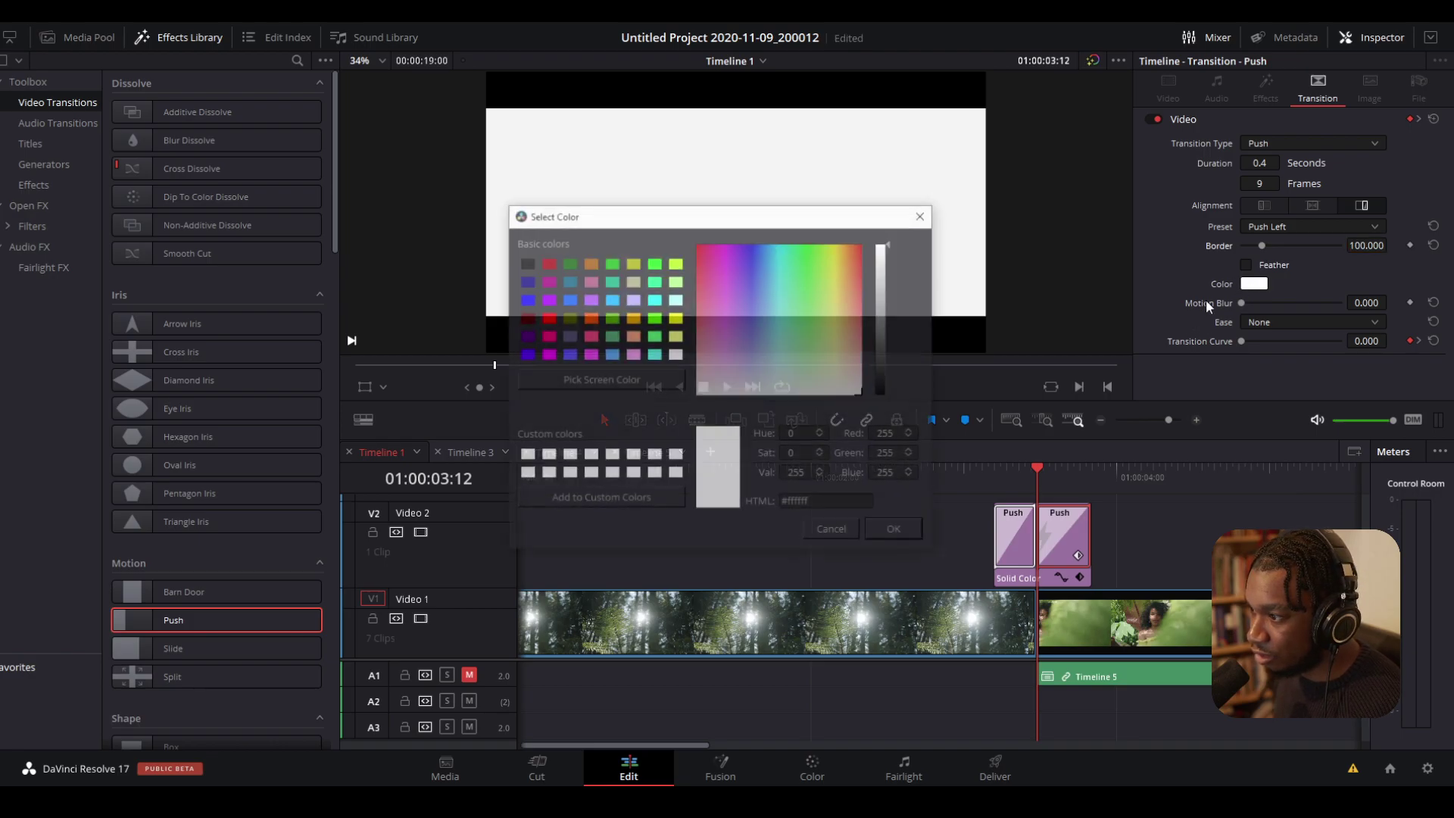
pyautogui.click(548, 316)
pyautogui.click(896, 531)
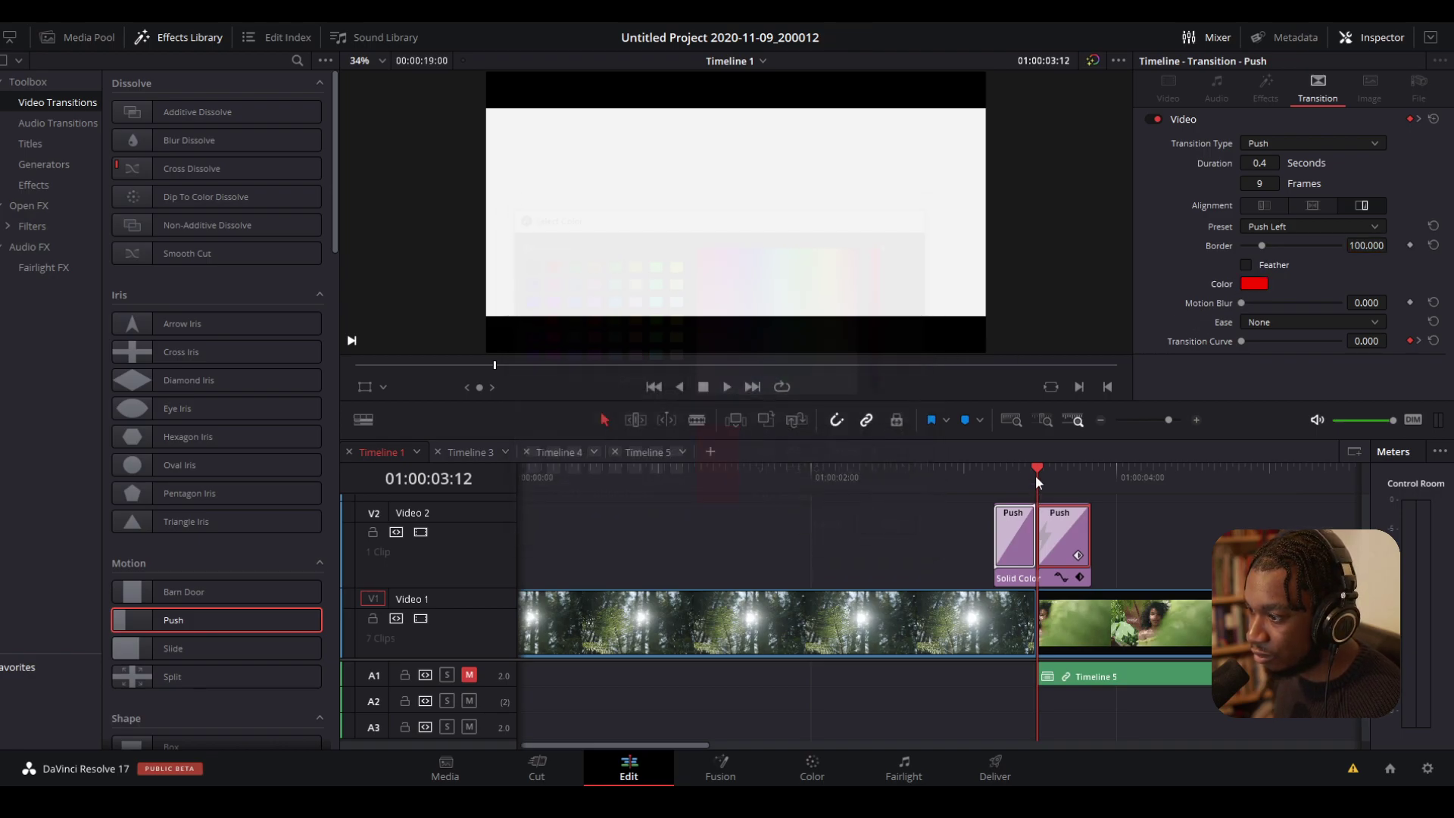
pyautogui.click(989, 474)
pyautogui.press('space')
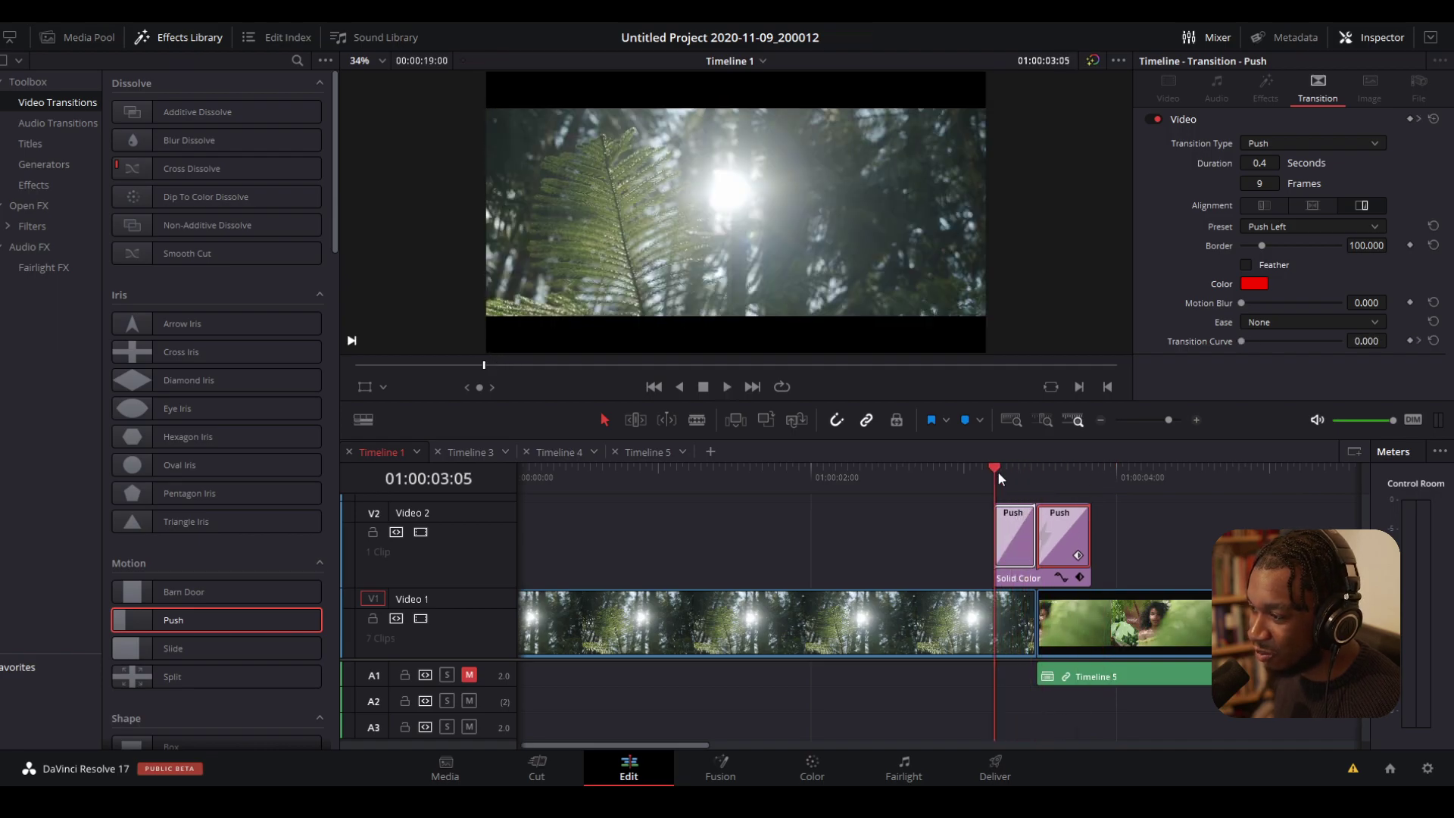
# - Raise motion blur on the second Push transition and preview the result
pyautogui.moveTo(1243, 299); pyautogui.dragTo(1276, 300)
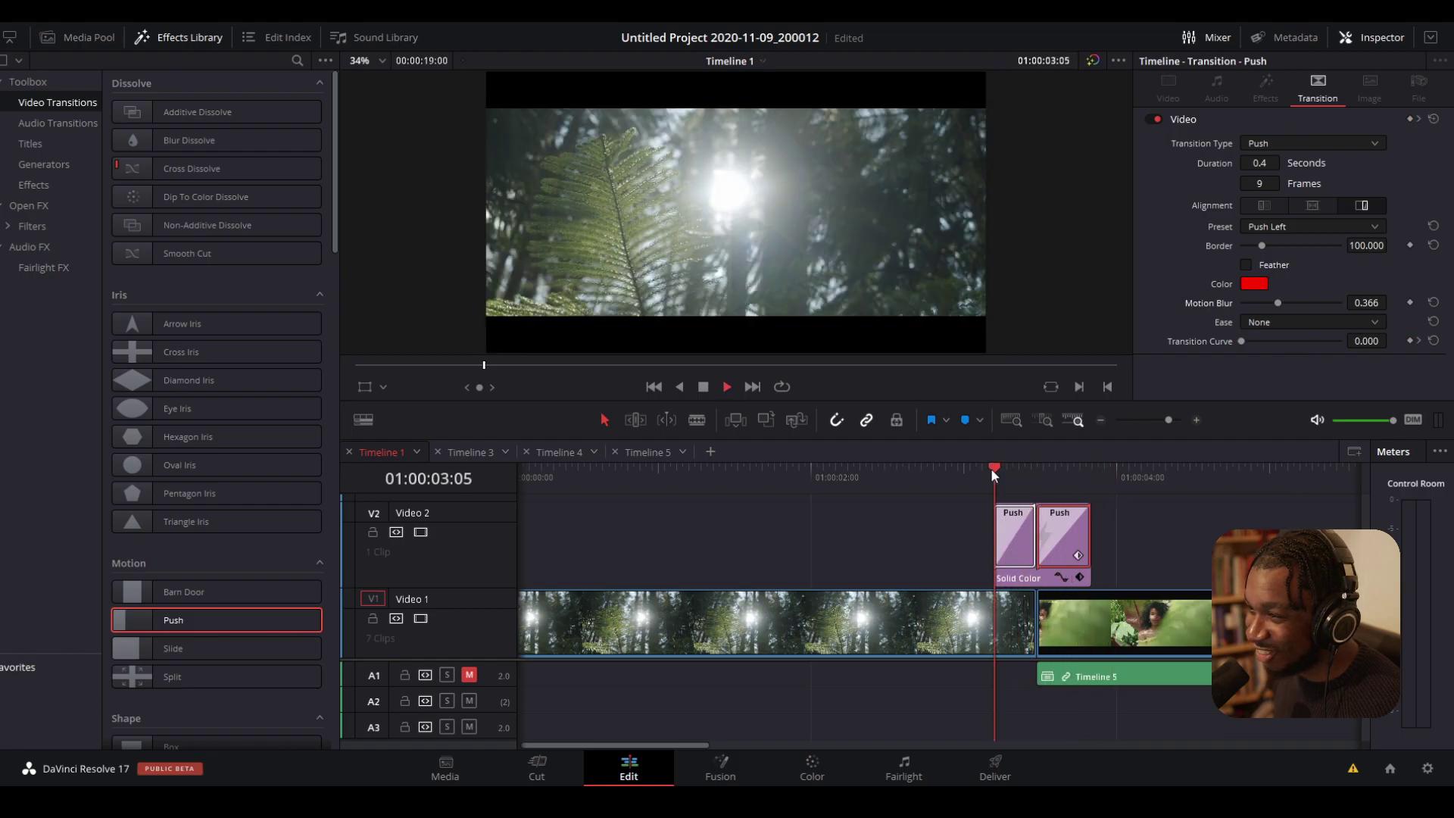
pyautogui.moveTo(1242, 340); pyautogui.dragTo(1265, 303)
pyautogui.click(1022, 524)
pyautogui.press('/')
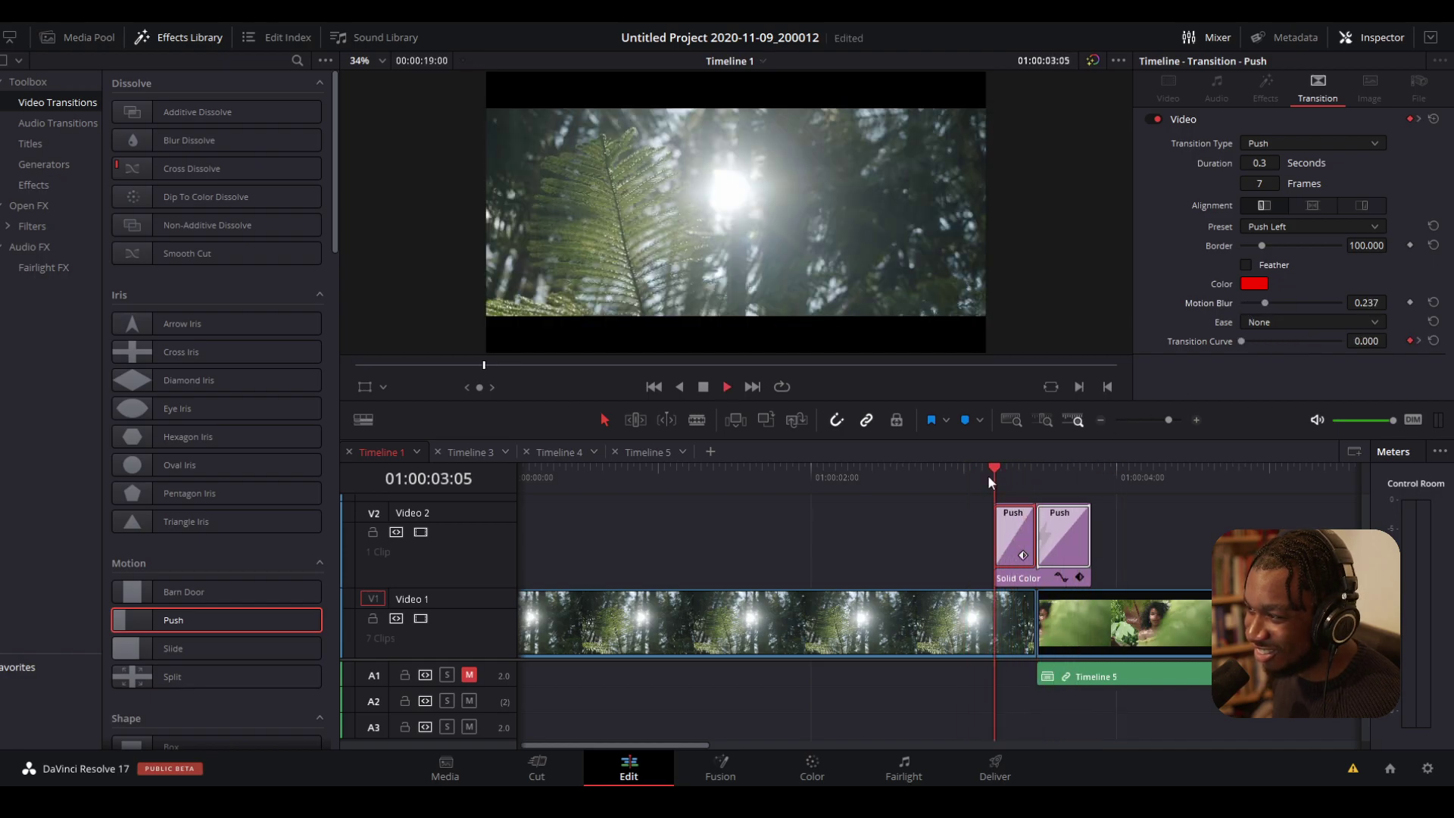
# - Set the first Push transition's easing to In & Out and play it back
pyautogui.click(1277, 323)
pyautogui.click(1270, 392)
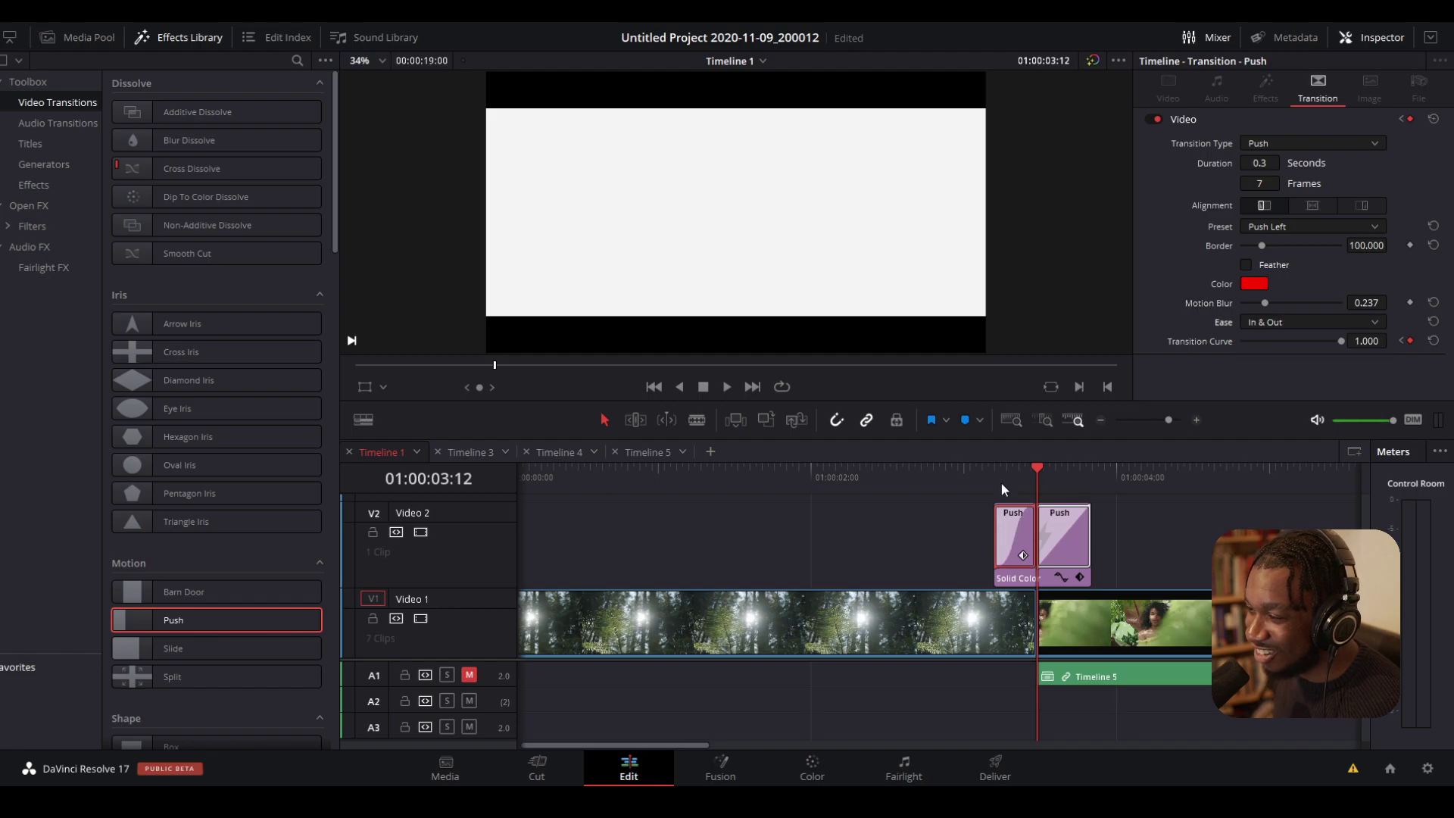
pyautogui.click(995, 474)
pyautogui.press('space')
pyautogui.click(1025, 474)
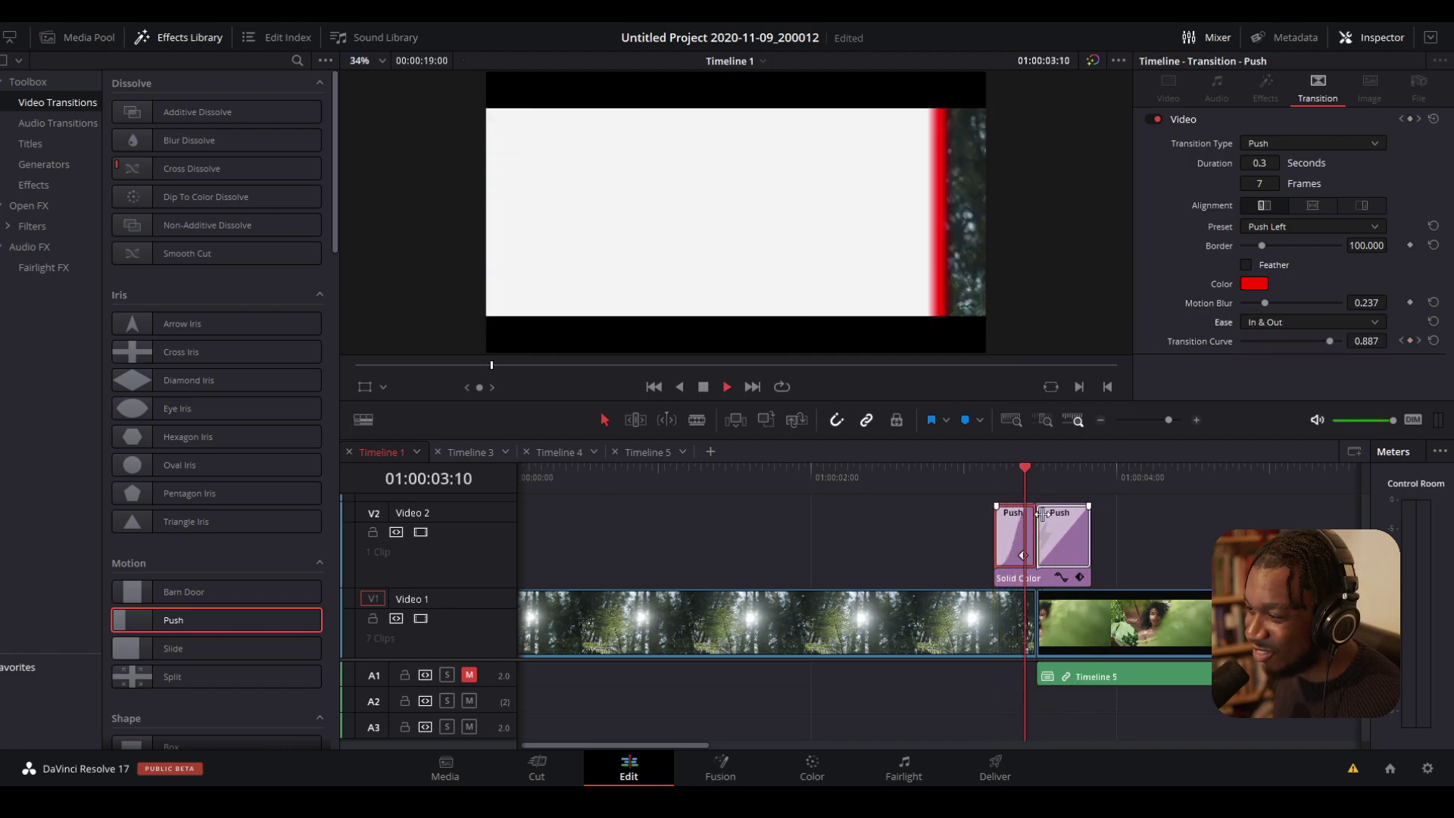
# - Set the second Push's easing to In & Out, then Alt-drag the Solid Color clip onto Video 3
pyautogui.click(1053, 522)
pyautogui.click(1276, 320)
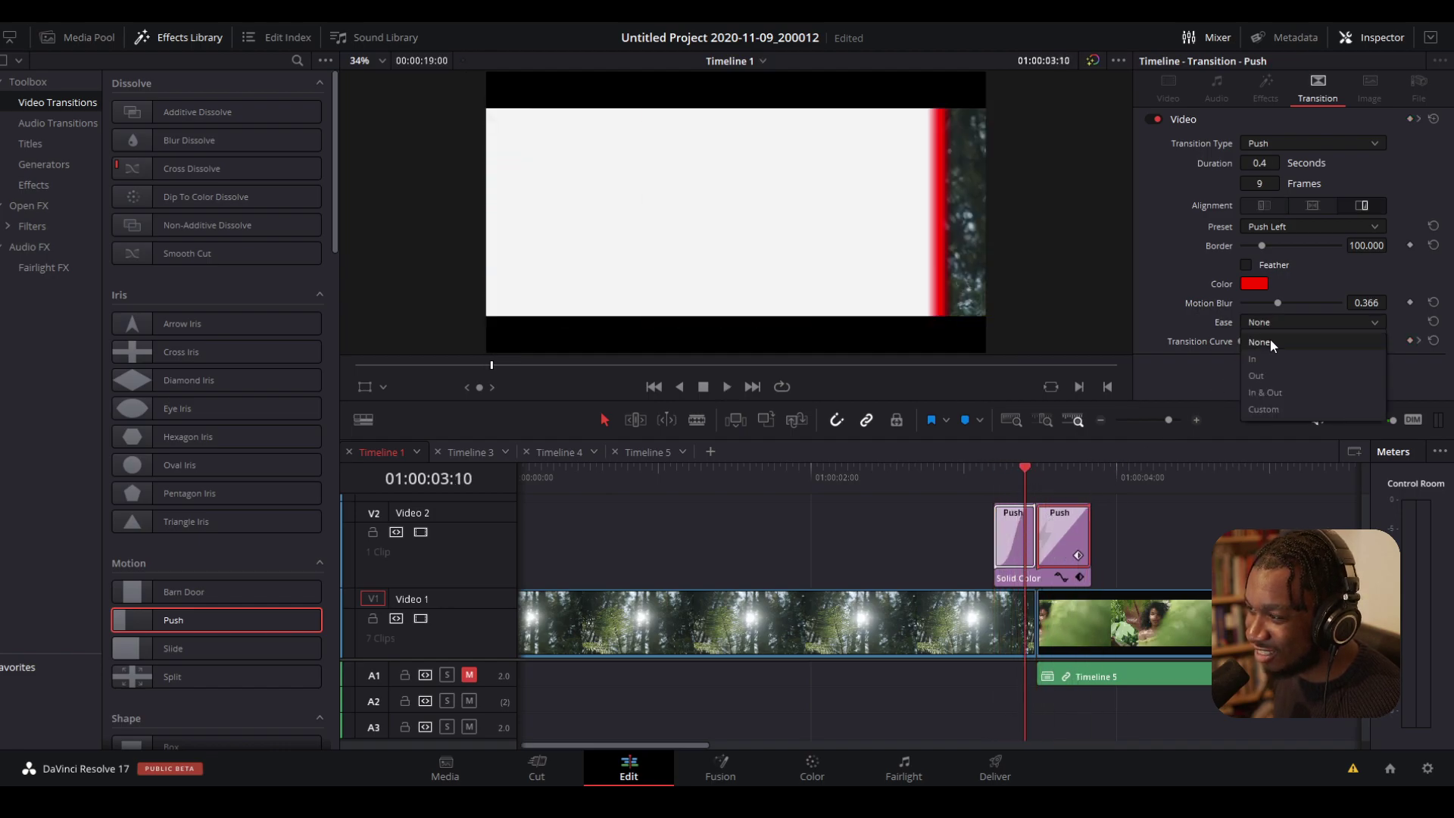
pyautogui.click(1275, 385)
pyautogui.click(974, 471)
pyautogui.press('space')
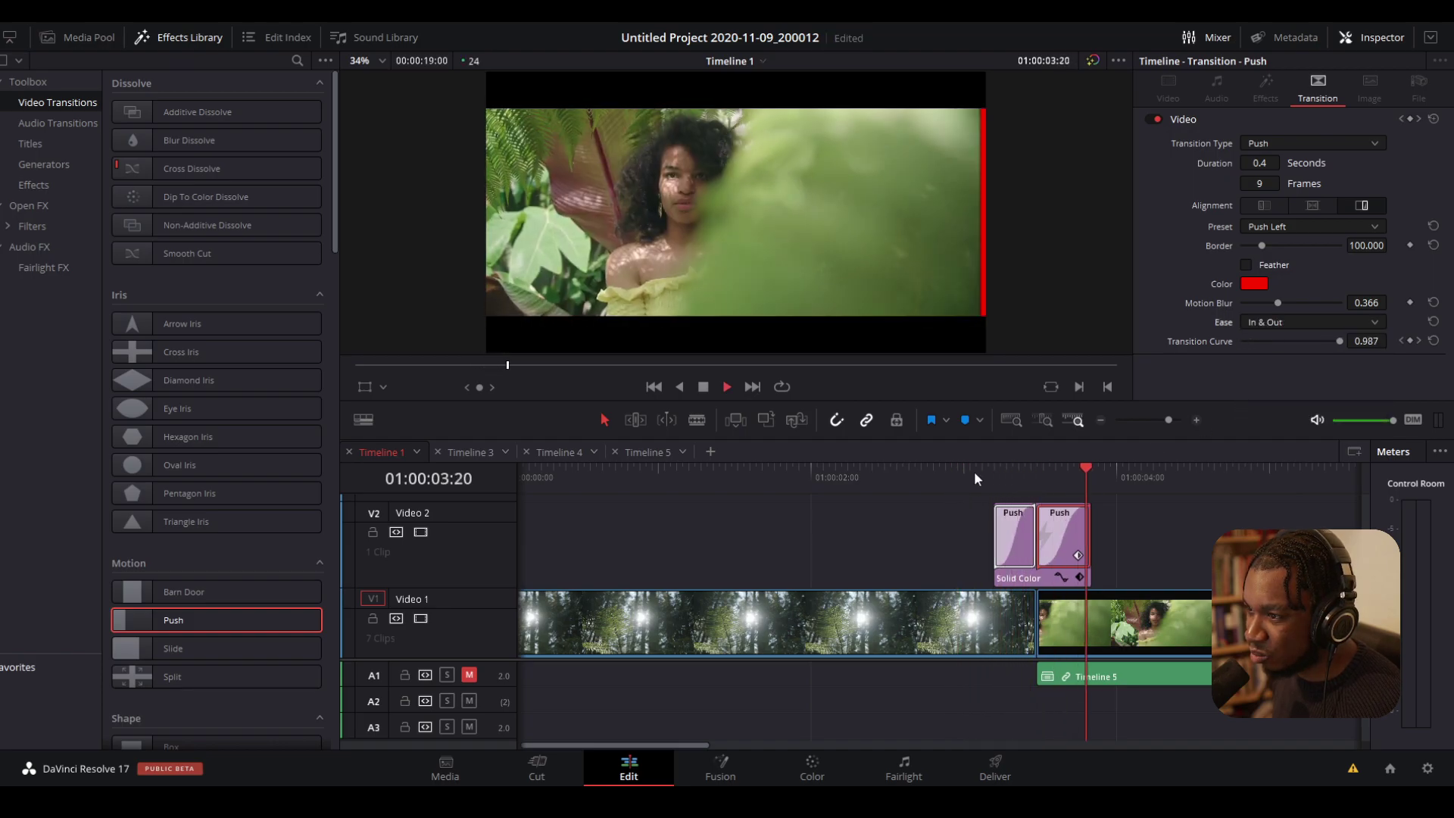
pyautogui.moveTo(1028, 580); pyautogui.dragTo(1029, 489)
# - Undo the last change and replace the top clip's Arc Logo transition with a cyan Push
pyautogui.scroll(2, 1022, 509)
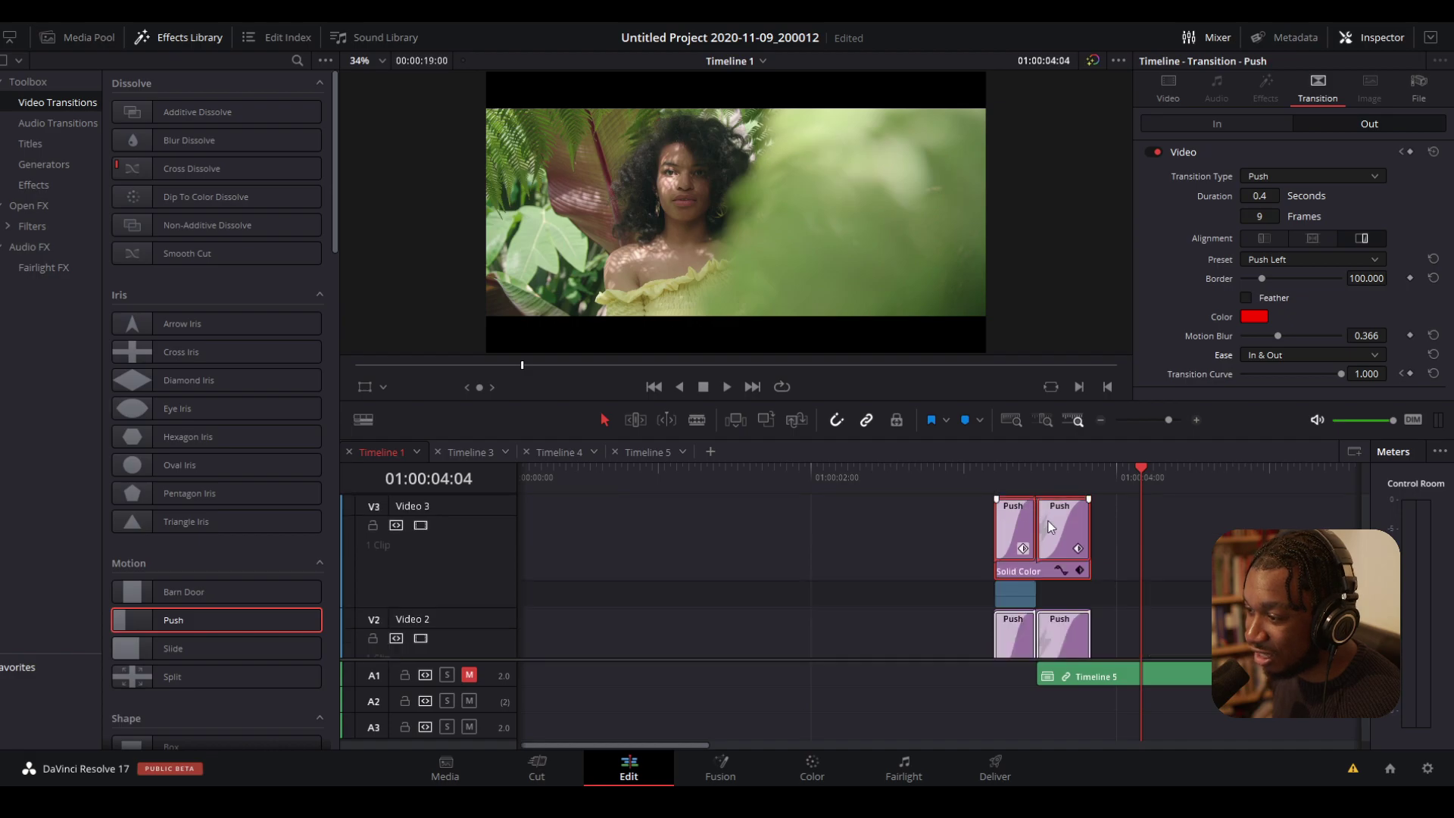
pyautogui.hotkey('ctrl', 'z')
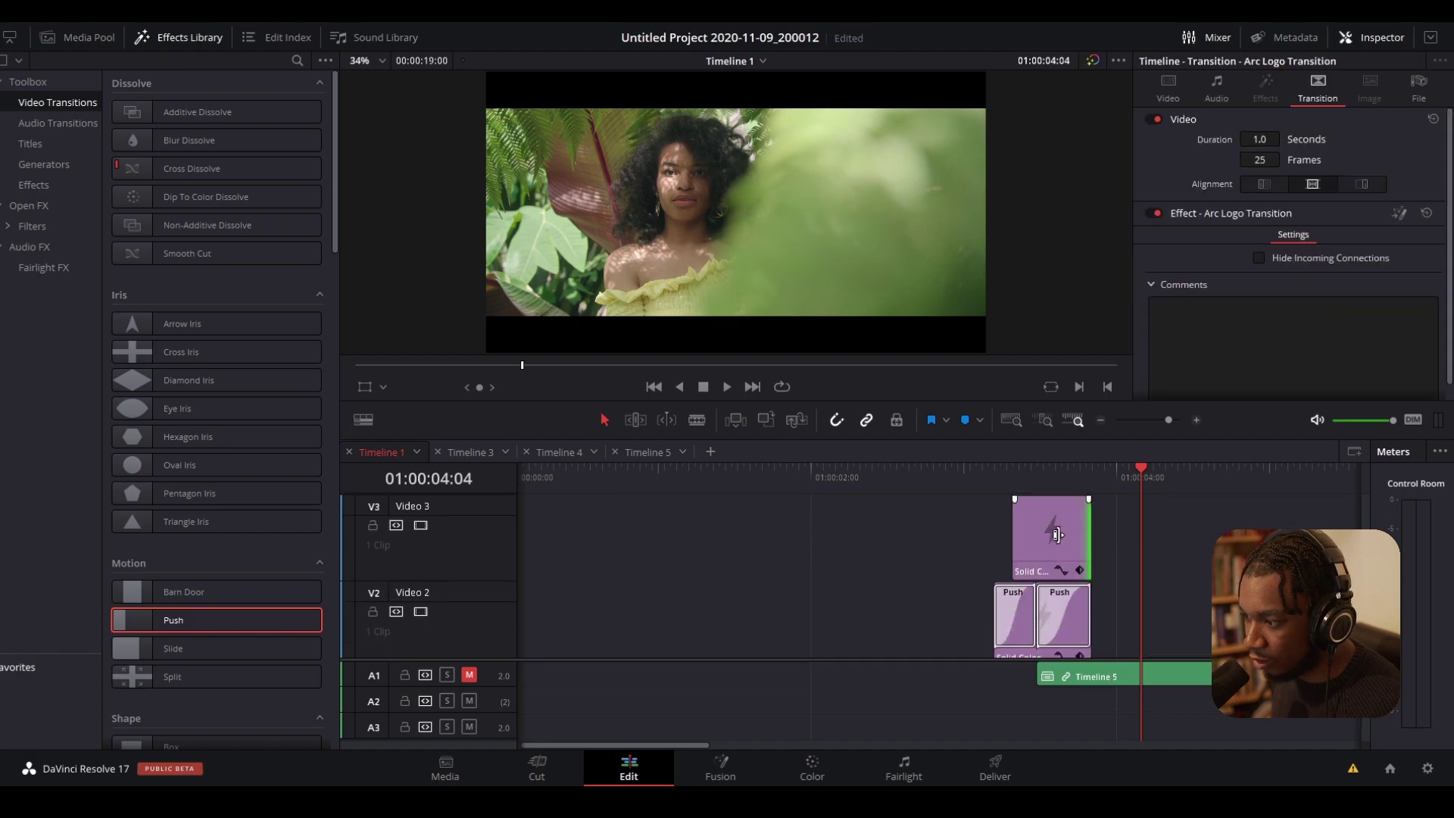
pyautogui.moveTo(1010, 608); pyautogui.dragTo(1027, 547)
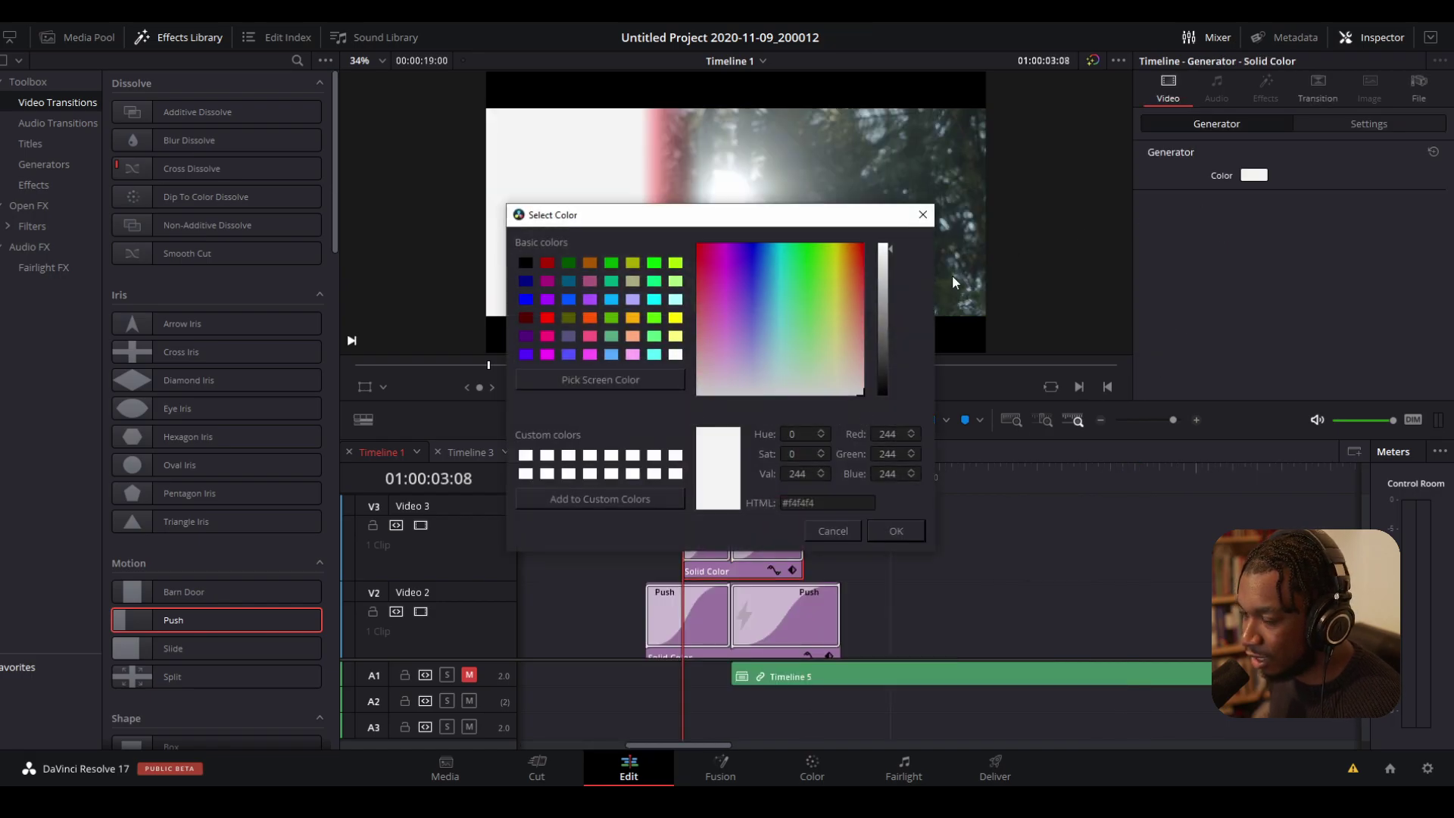
pyautogui.click(897, 530)
# - Play back the stacked wipes, then delete the Solid Color copy on Video 3
pyautogui.click(640, 468)
pyautogui.press('space')
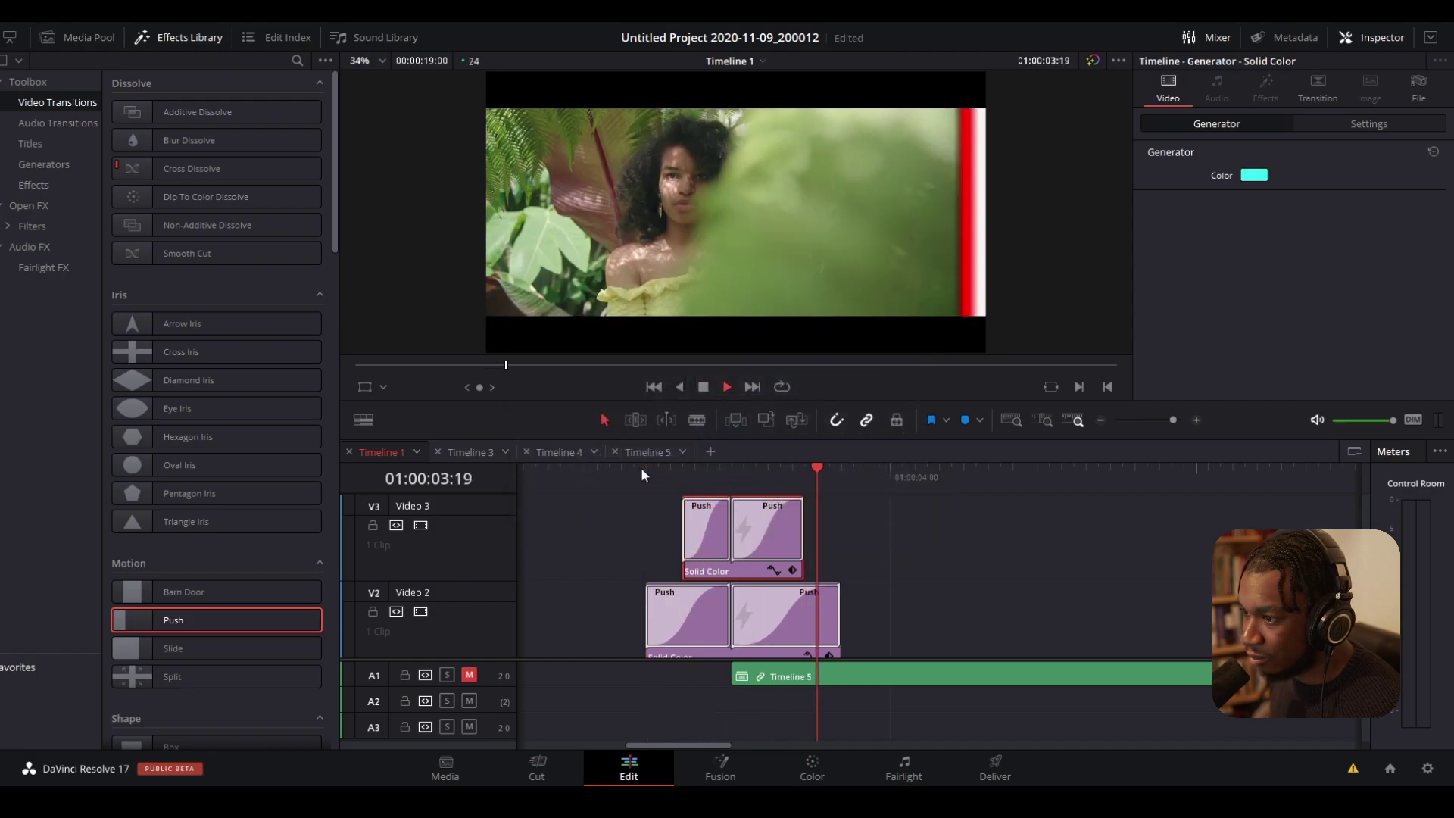
pyautogui.click(642, 470)
pyautogui.click(641, 475)
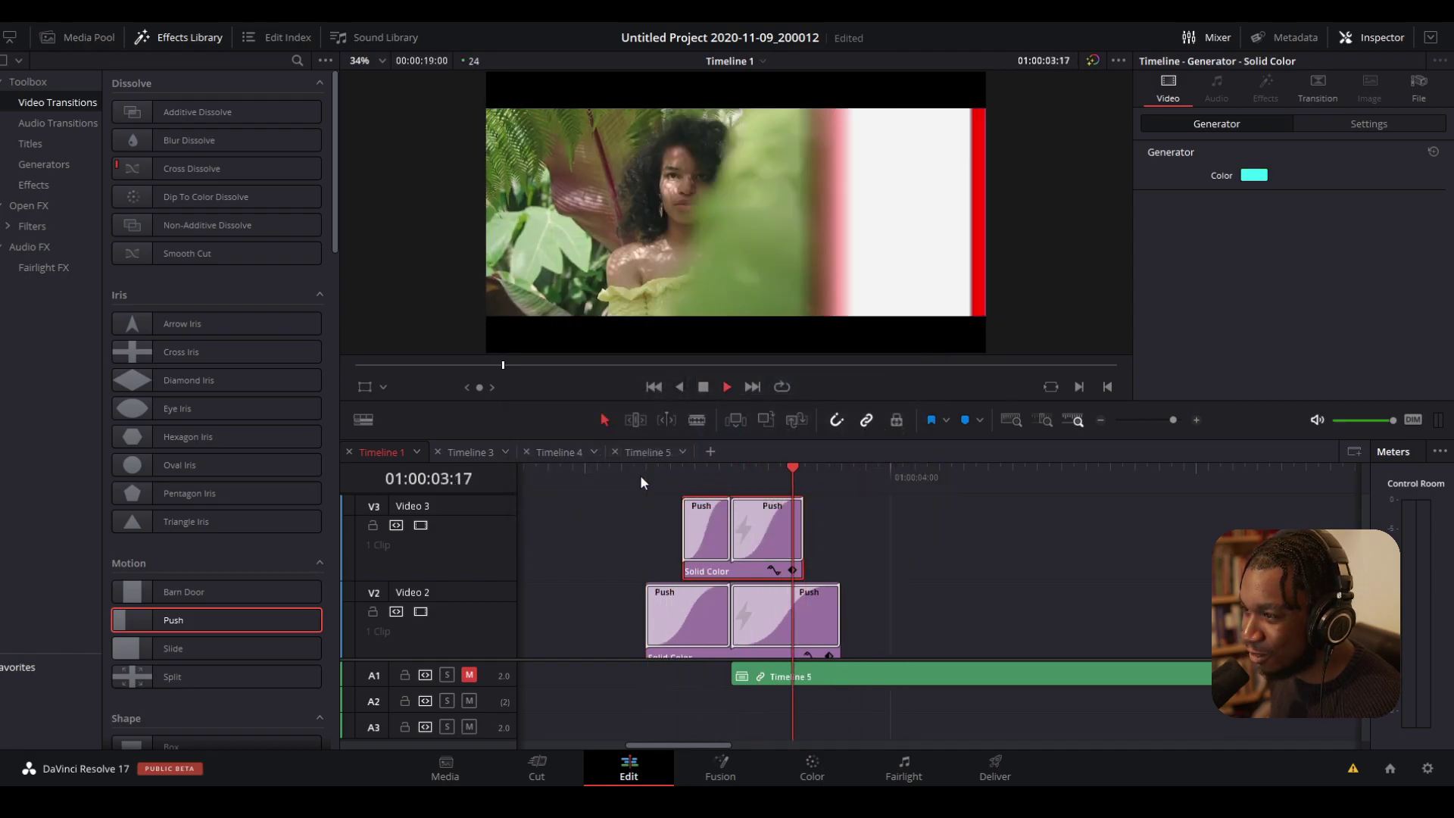
pyautogui.click(639, 475)
pyautogui.press('Delete')
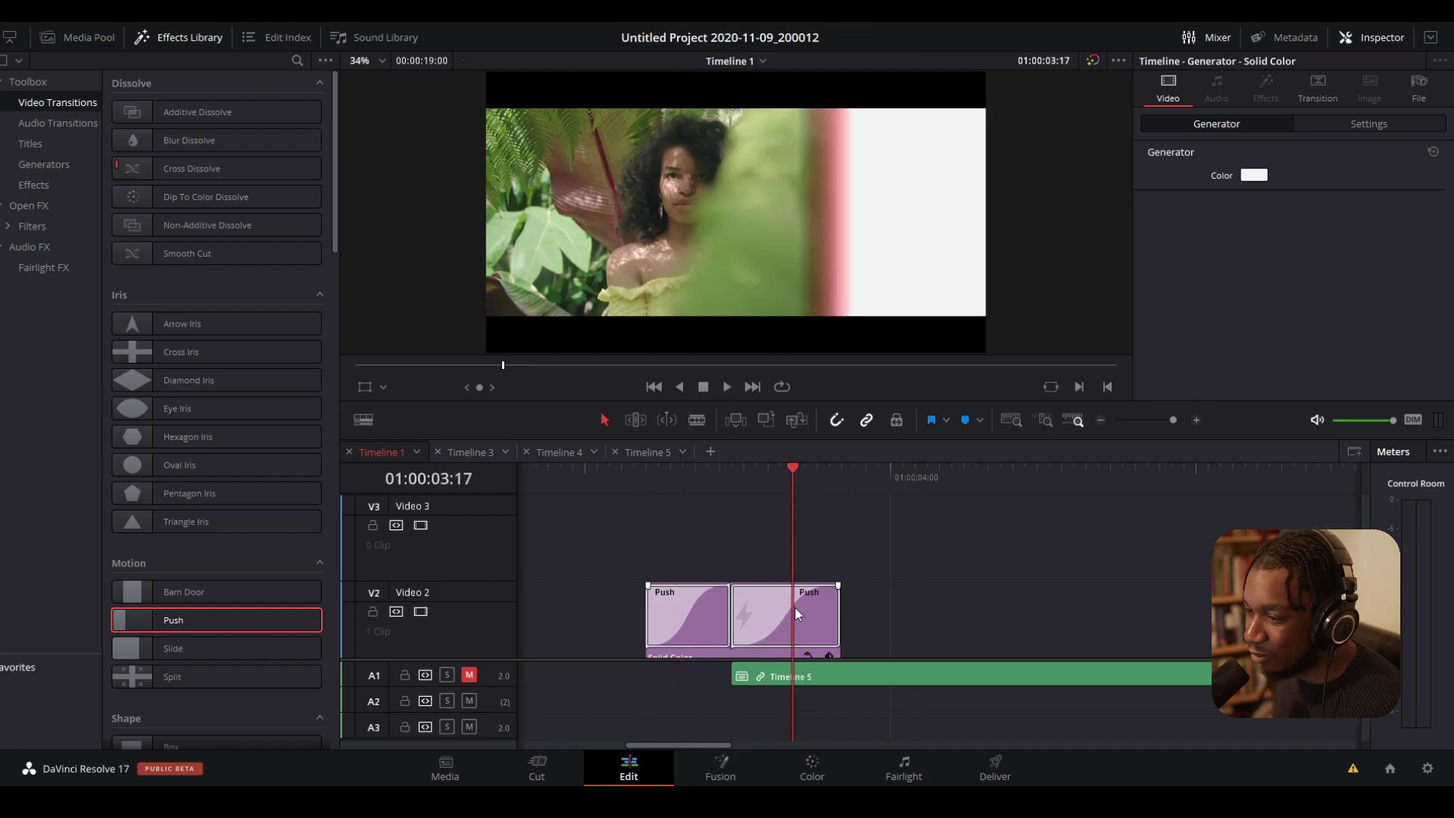
# - Change the Video 2 Push transitions' Transition Type to Clock Wipe
pyautogui.click(794, 606)
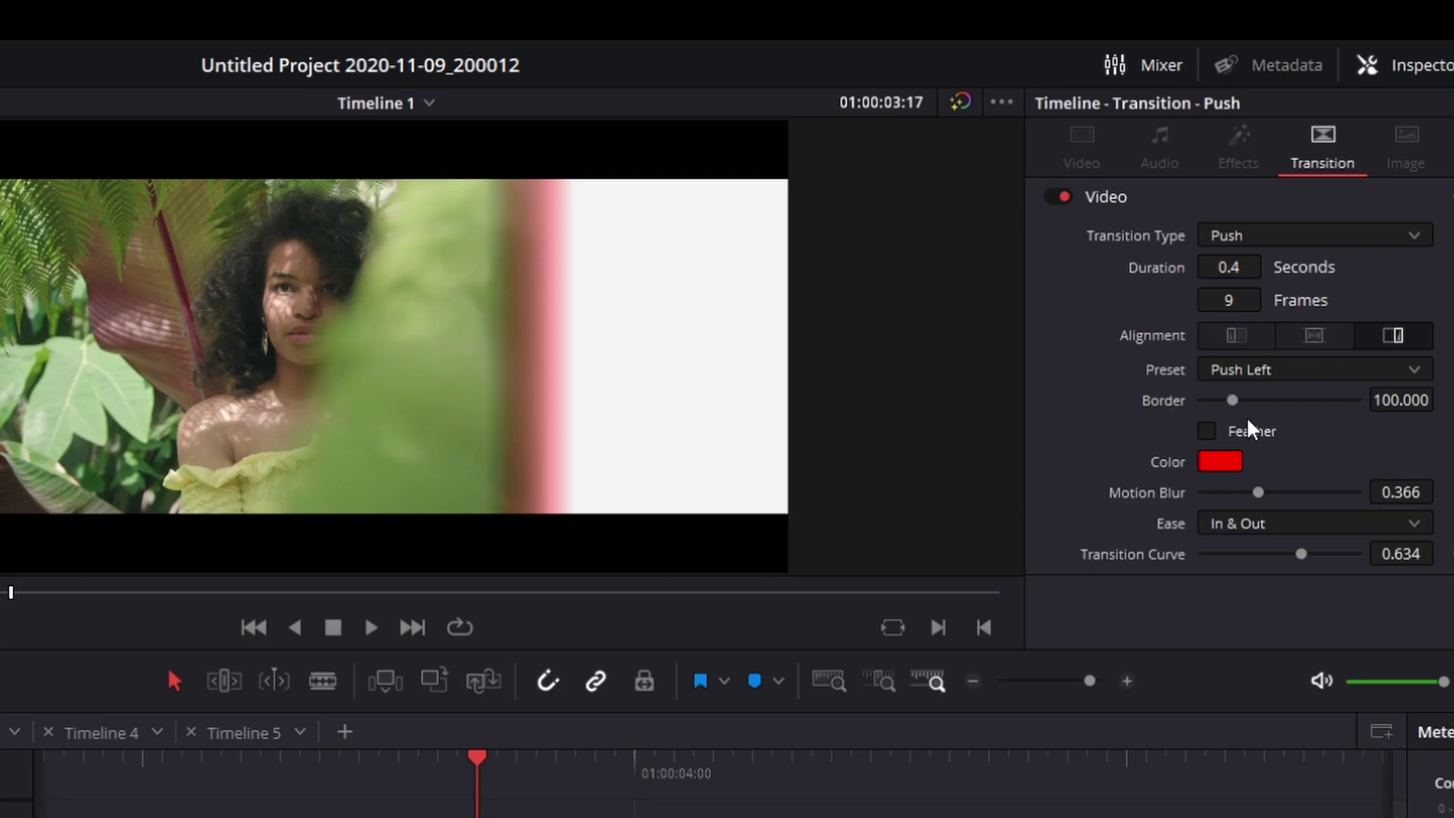
pyautogui.click(1273, 377)
pyautogui.click(1256, 235)
pyautogui.scroll(6, 1287, 322)
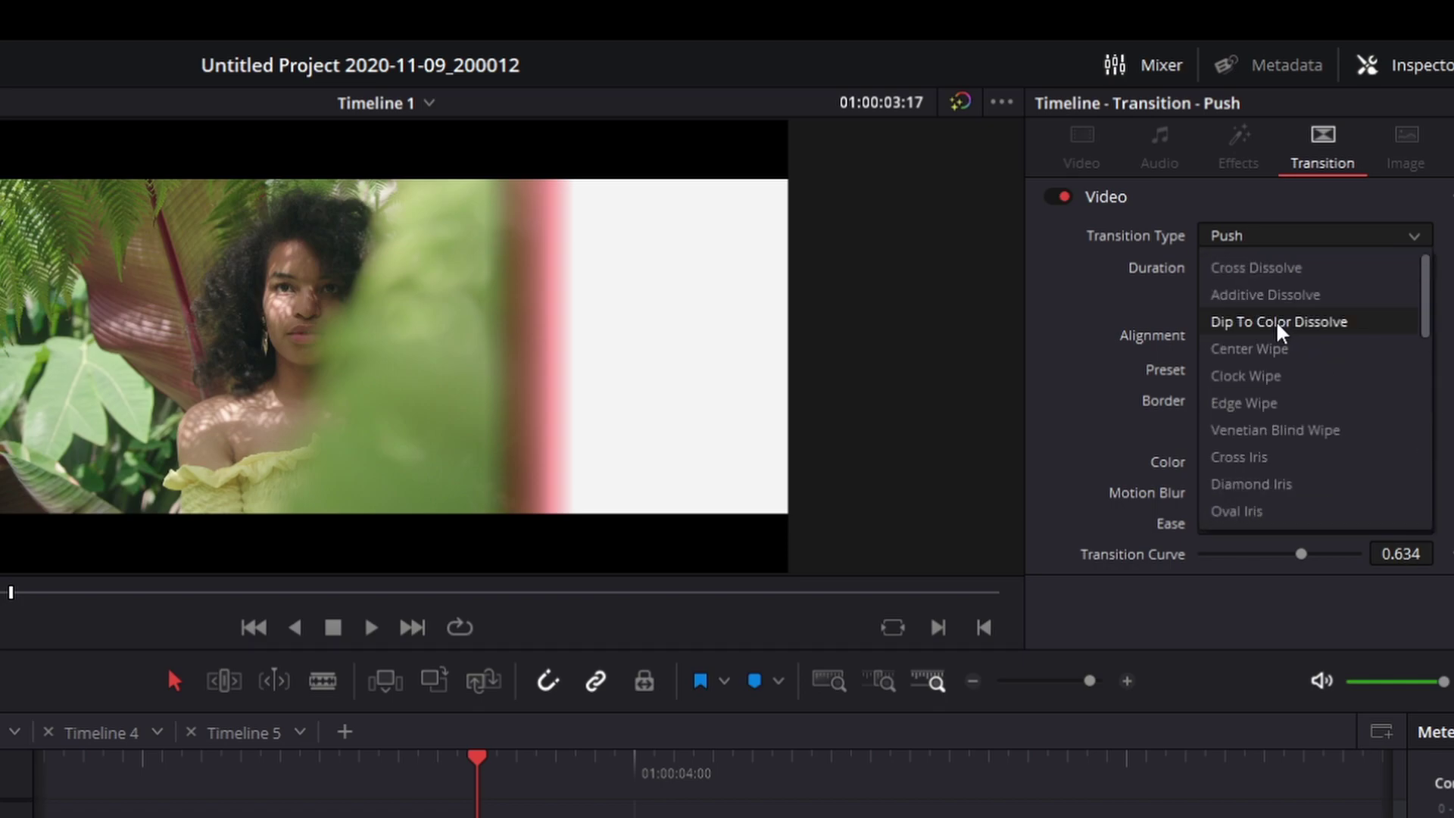
pyautogui.click(1266, 377)
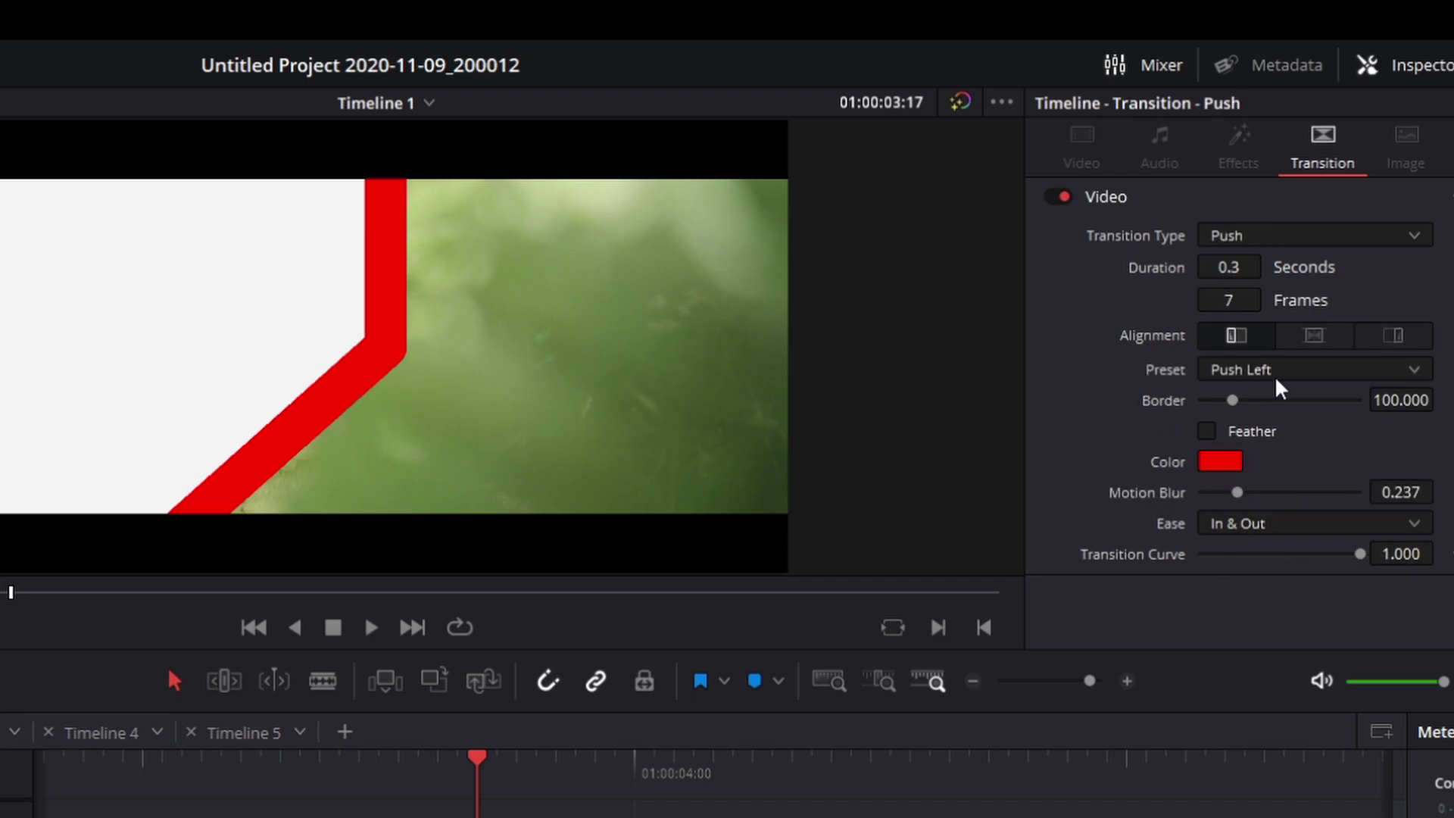
pyautogui.click(1276, 379)
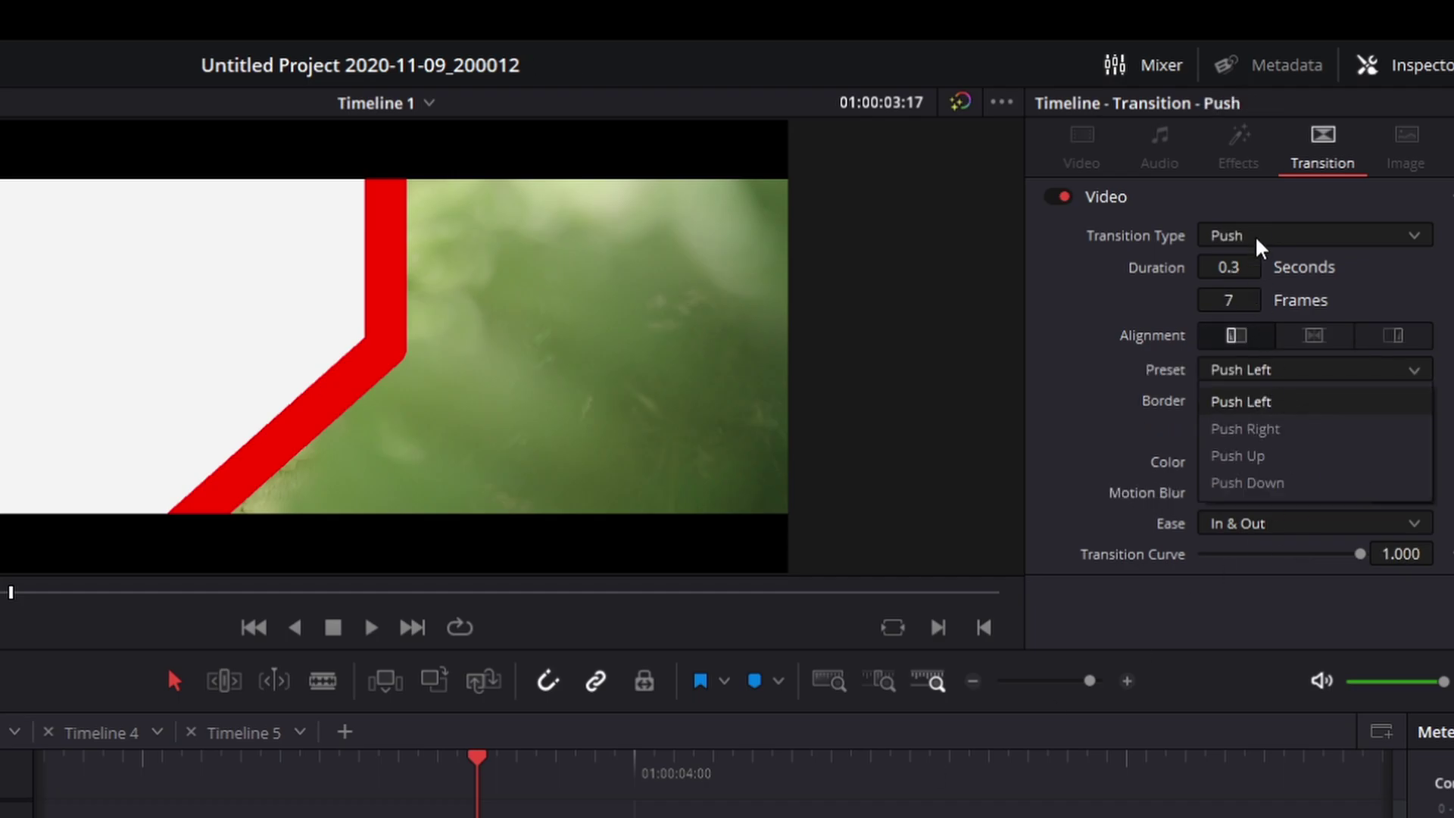
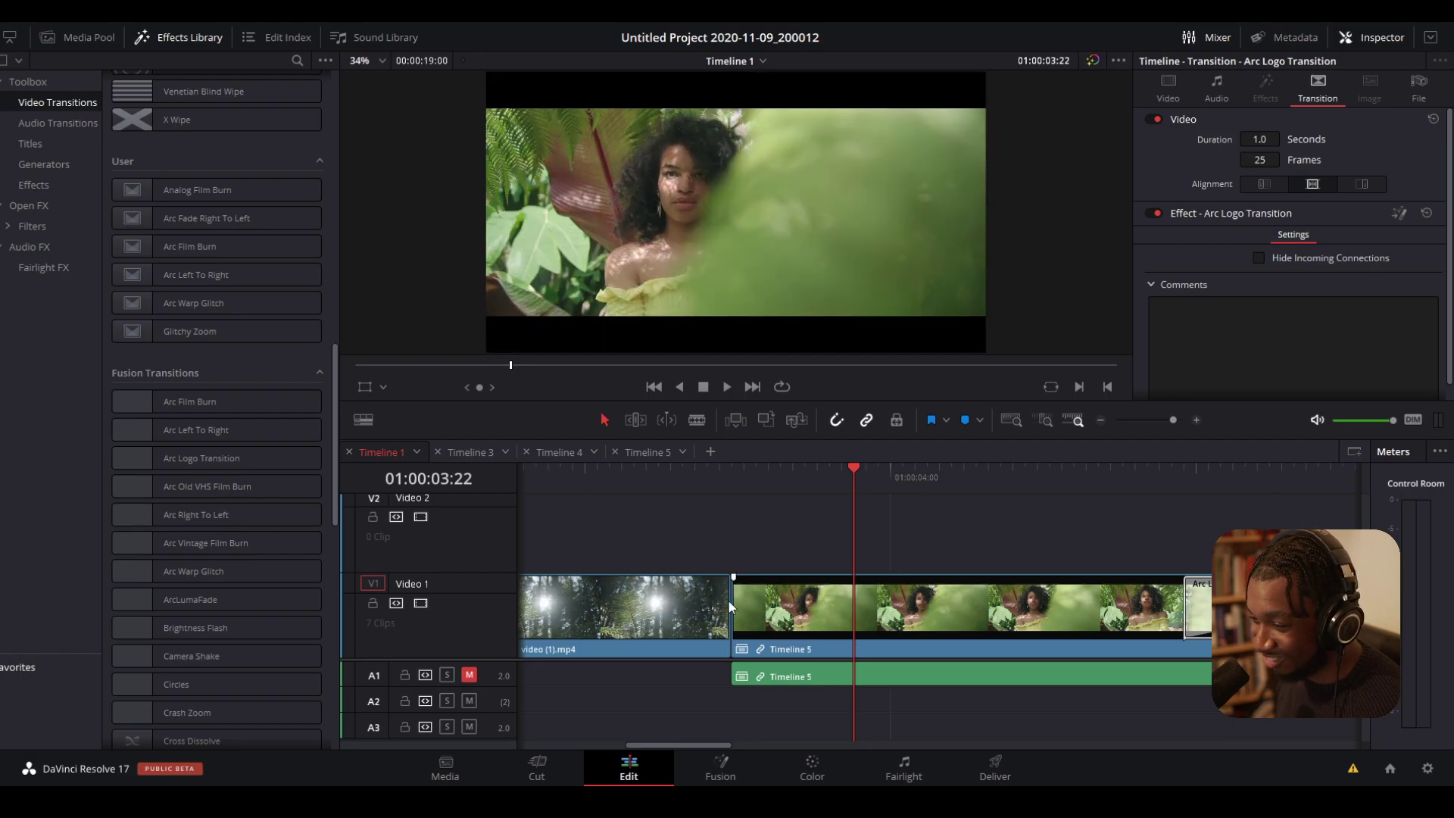
# - Place Arc Vintage Film Burn on the forest/Timeline 5 cut and play it back
pyautogui.moveTo(177, 540)
pyautogui.mouseDown()
pyautogui.moveTo(826, 611)
pyautogui.moveTo(727, 617)
pyautogui.mouseUp()
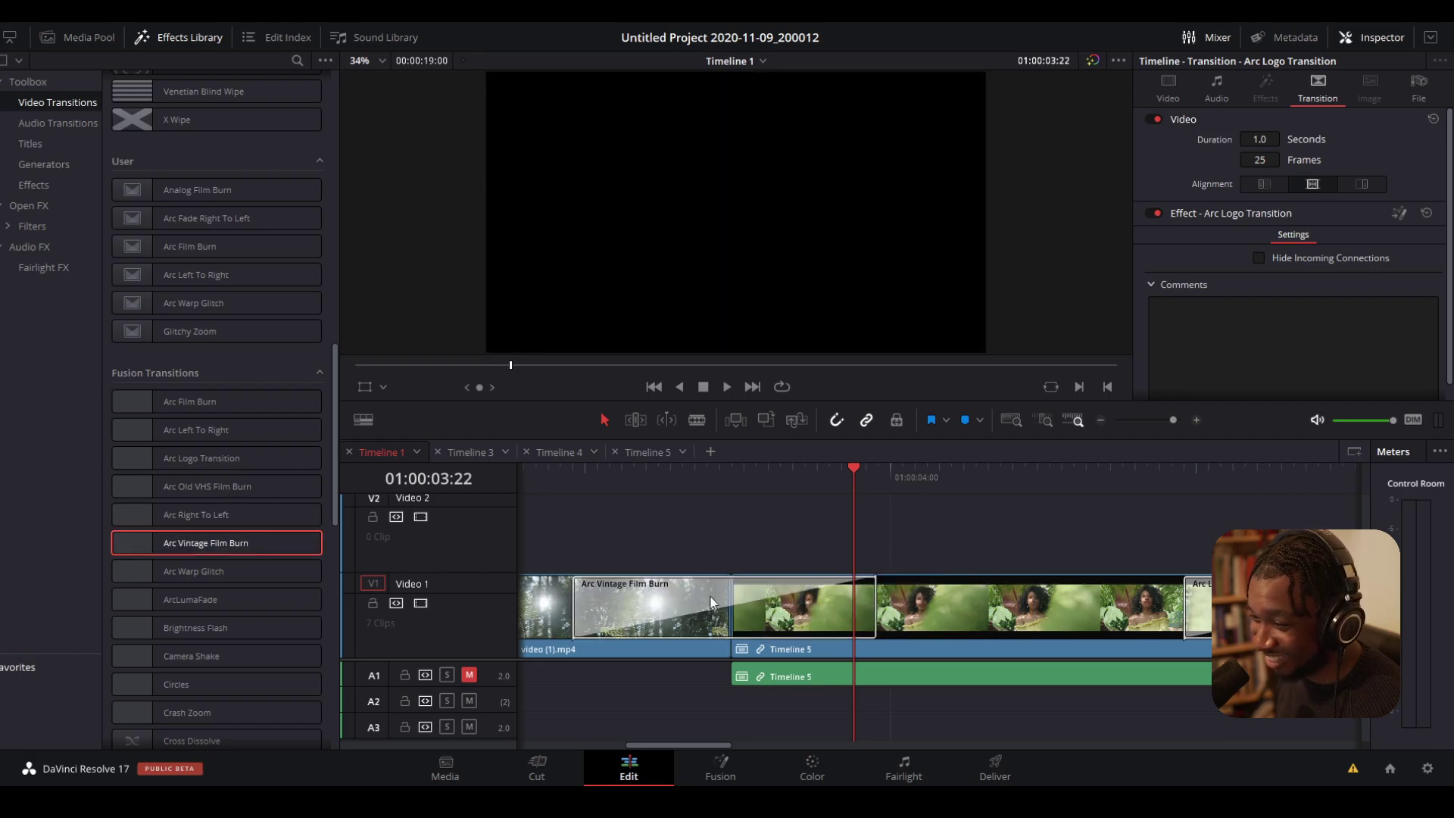
pyautogui.click(572, 473)
pyautogui.press('space')
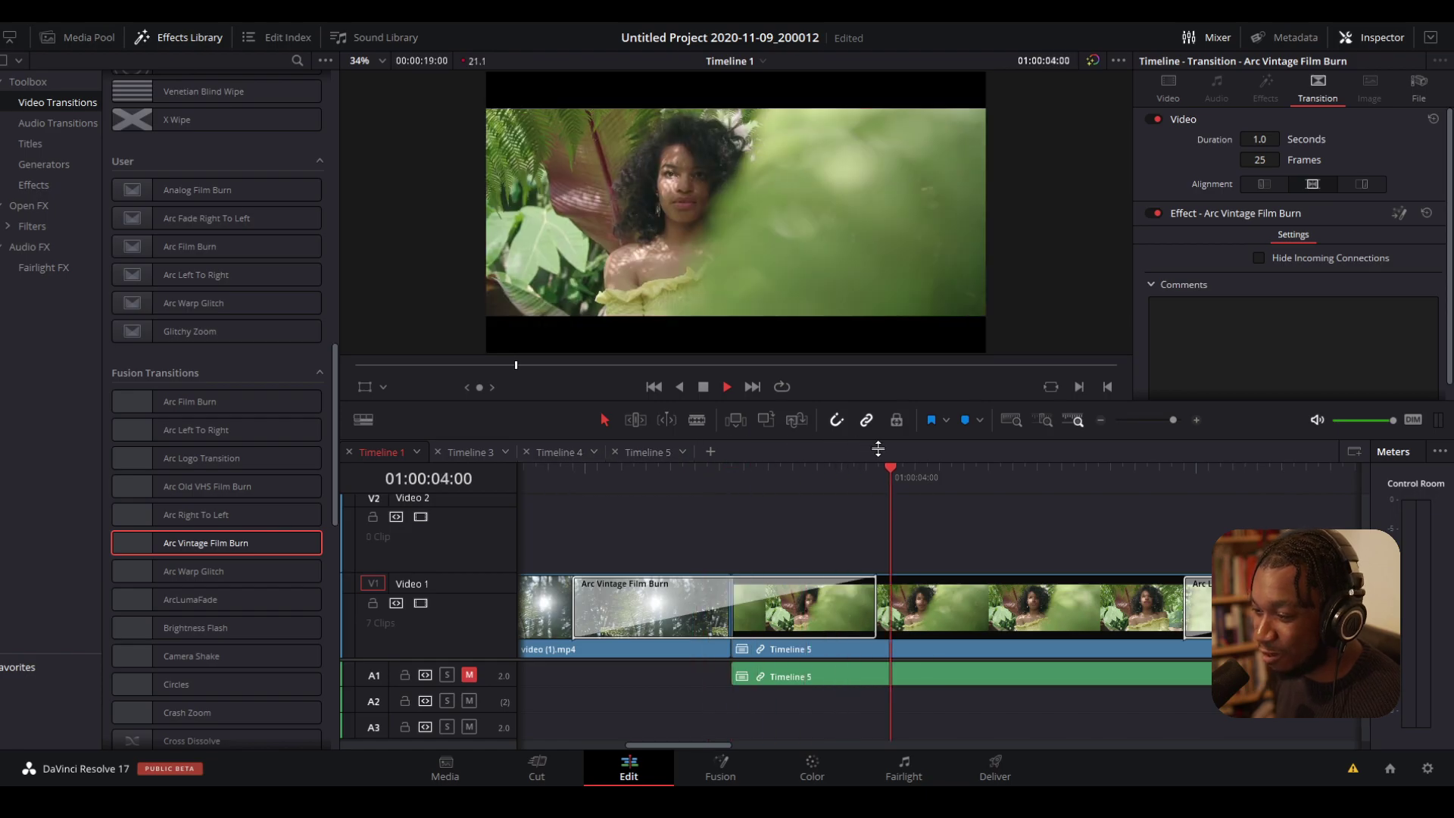
pyautogui.hotkey('ctrl', '-')
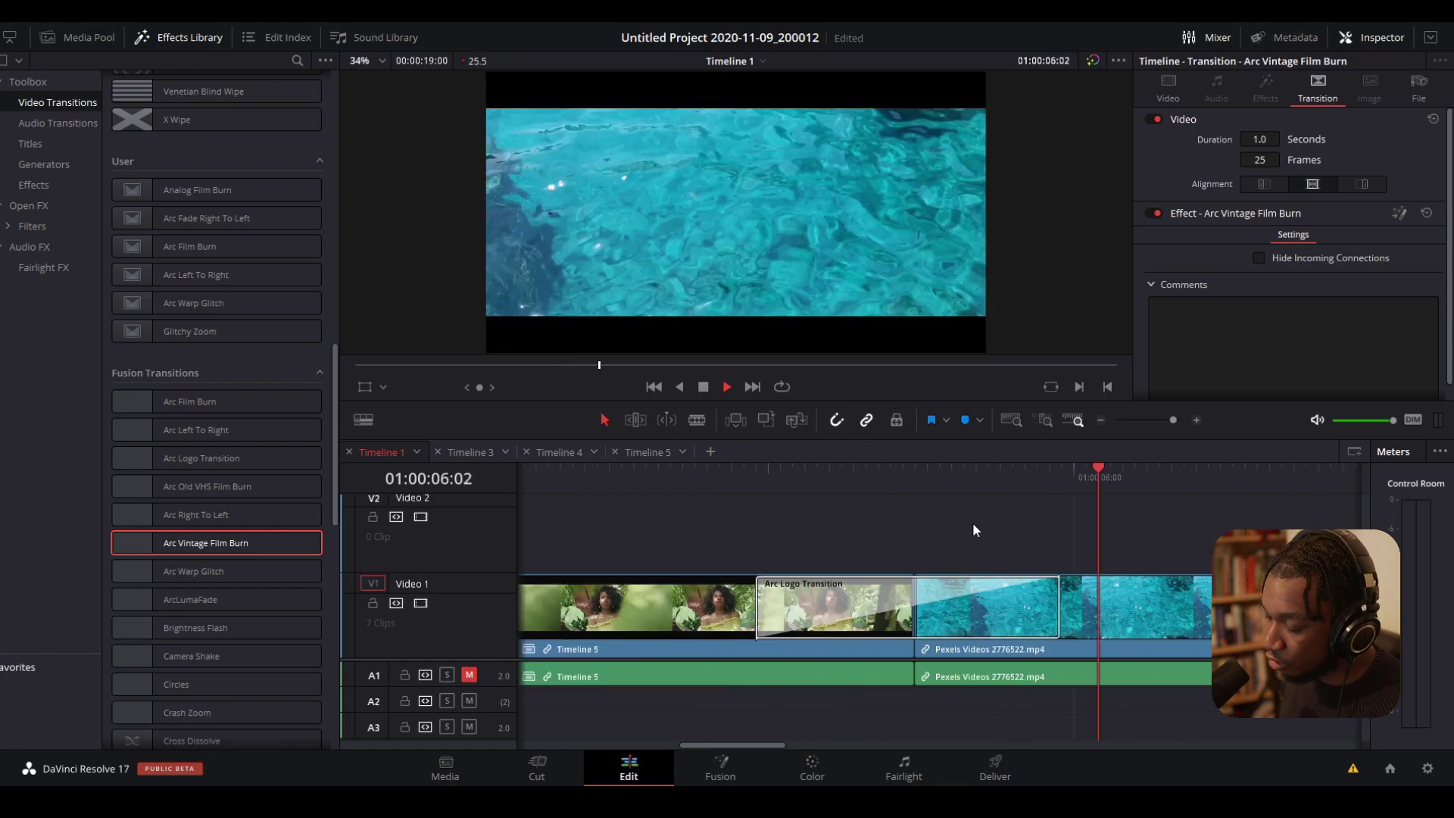
pyautogui.hotkey('ctrl', '-')
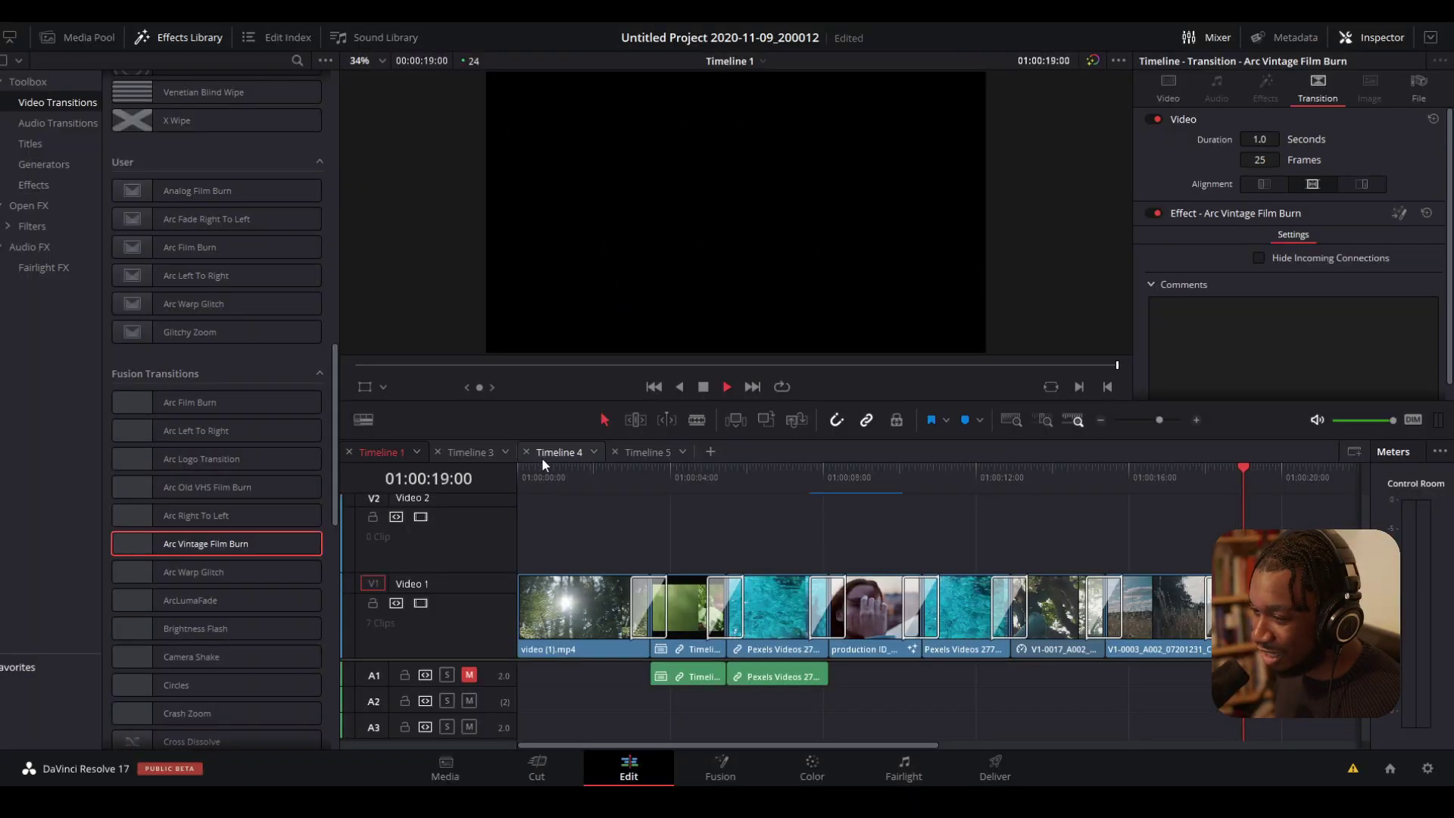
# - Select the Arc Vintage Film Burn transition on the timeline and bring up its options
pyautogui.click(525, 474)
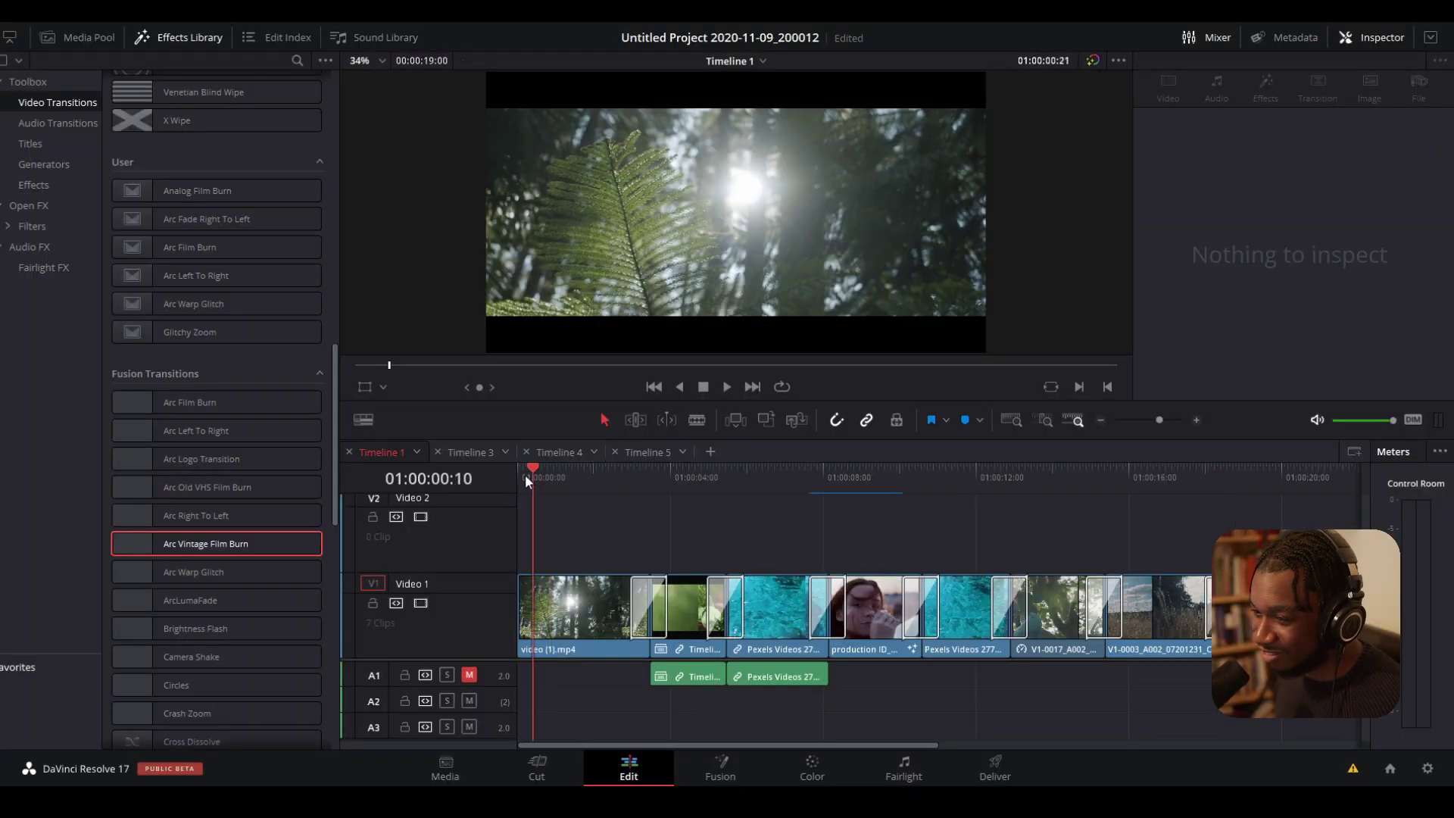
pyautogui.click(990, 587)
pyautogui.rightClick(987, 597)
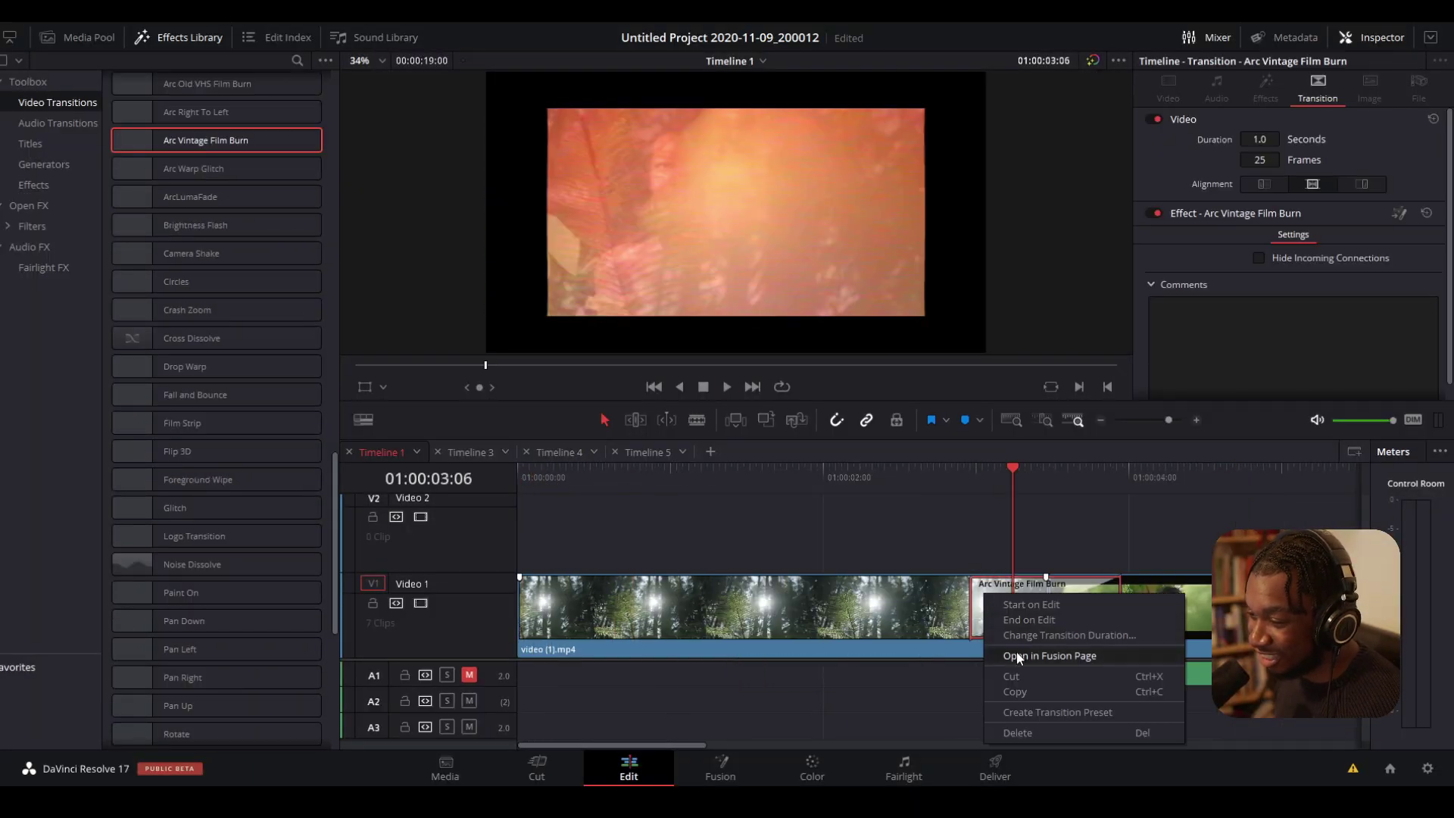
pyautogui.press('Escape')
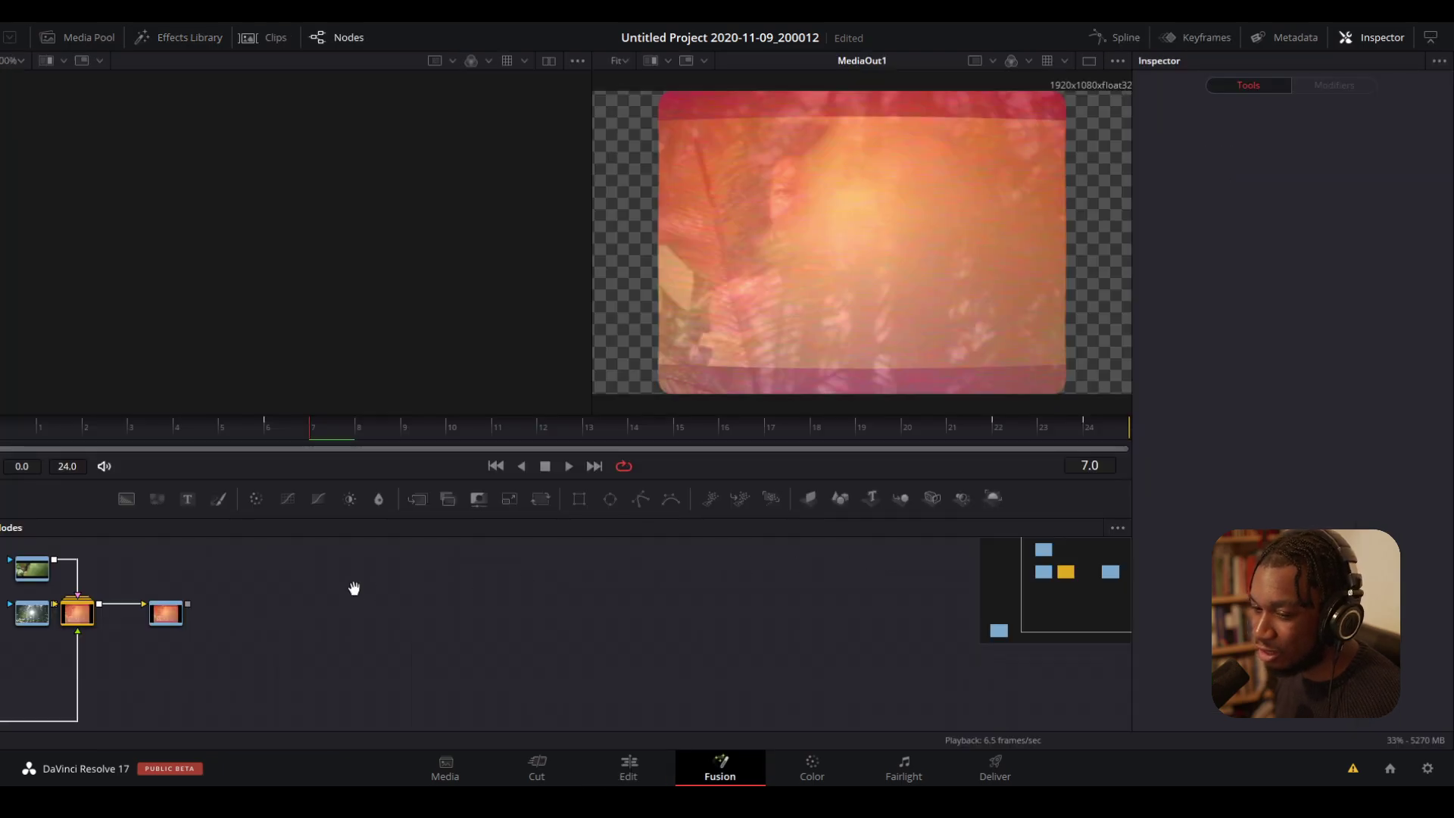
# - Move MediaOut1 further right, select ArcAnaFilmBurn, and show the Fusion Edit Templates effects
pyautogui.moveTo(354, 589); pyautogui.dragTo(859, 558)
pyautogui.click(449, 617)
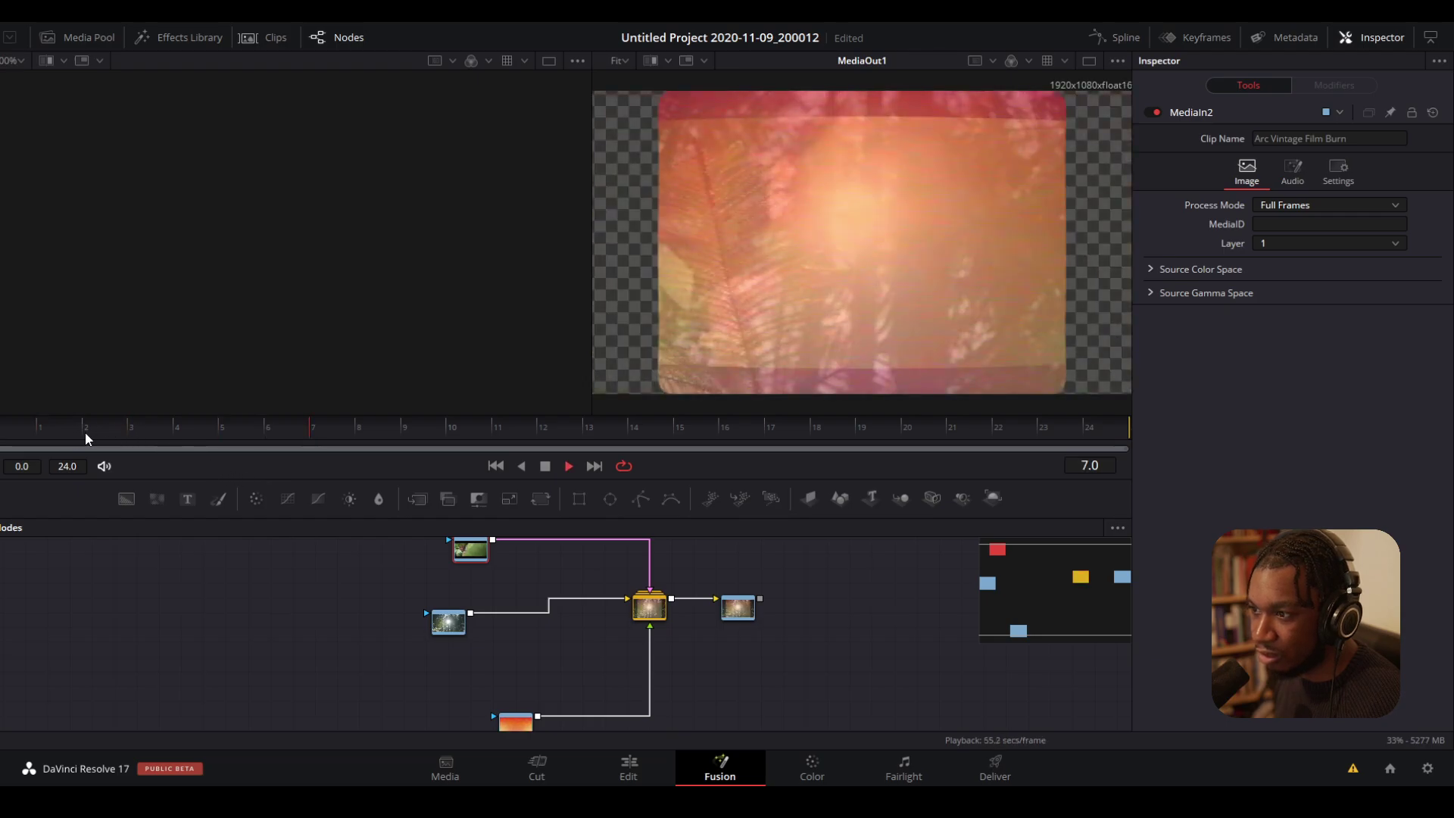
pyautogui.moveTo(738, 609); pyautogui.dragTo(783, 608)
pyautogui.click(606, 628)
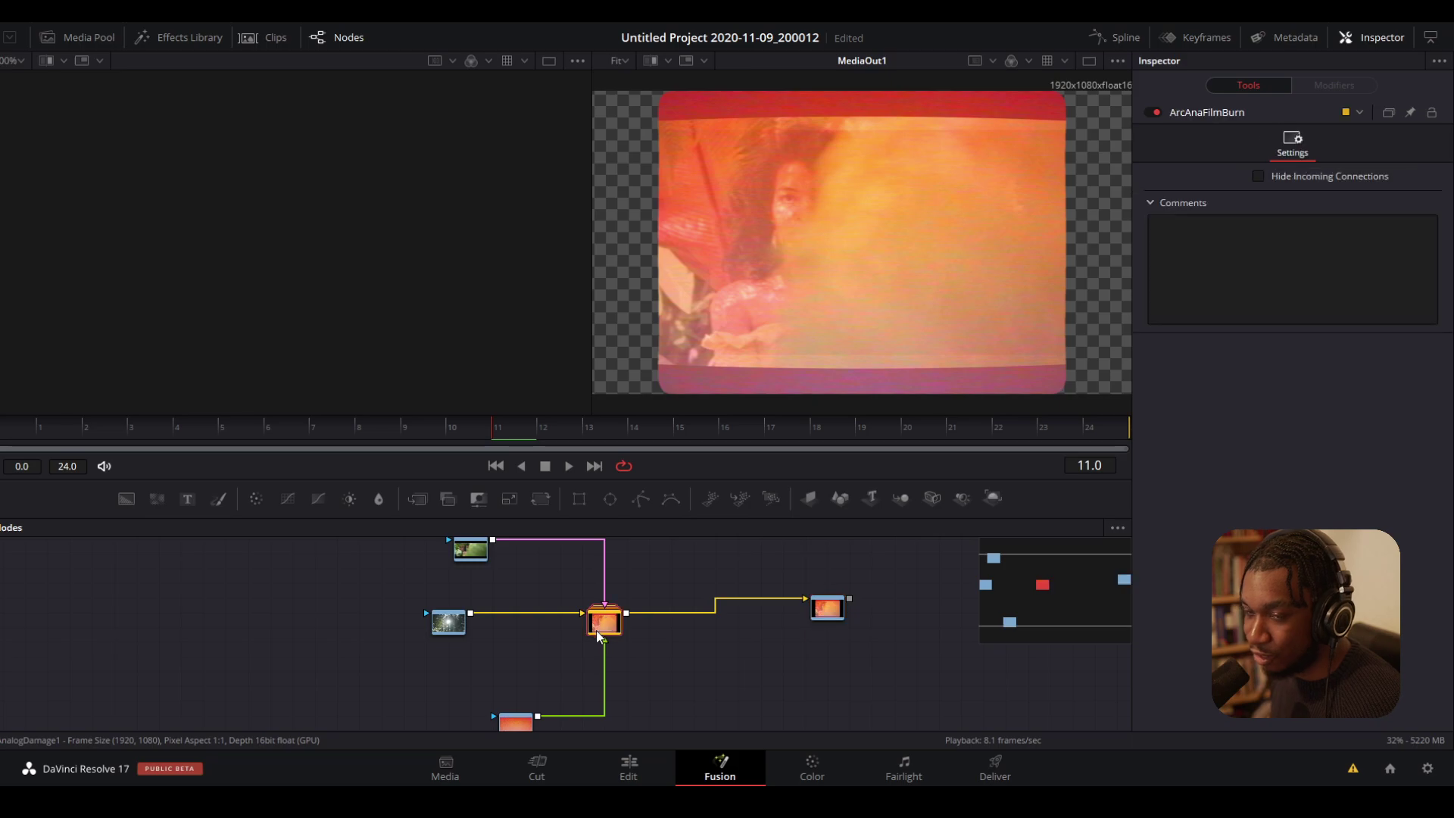
pyautogui.click(159, 51)
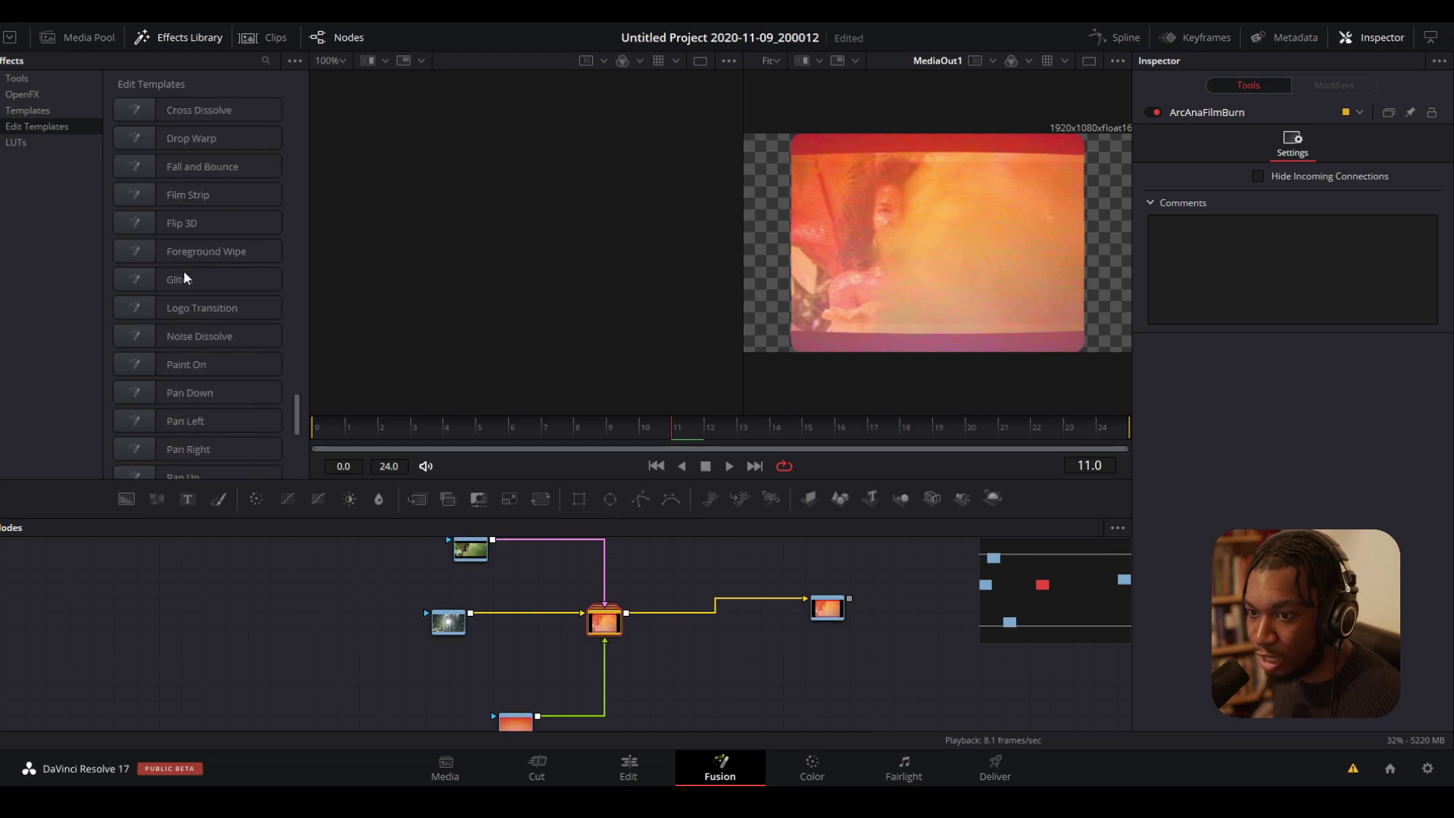
# - Insert a Film Strip node after ArcAnaFilmBurn, preview it, and return to the Edit page
pyautogui.click(168, 199)
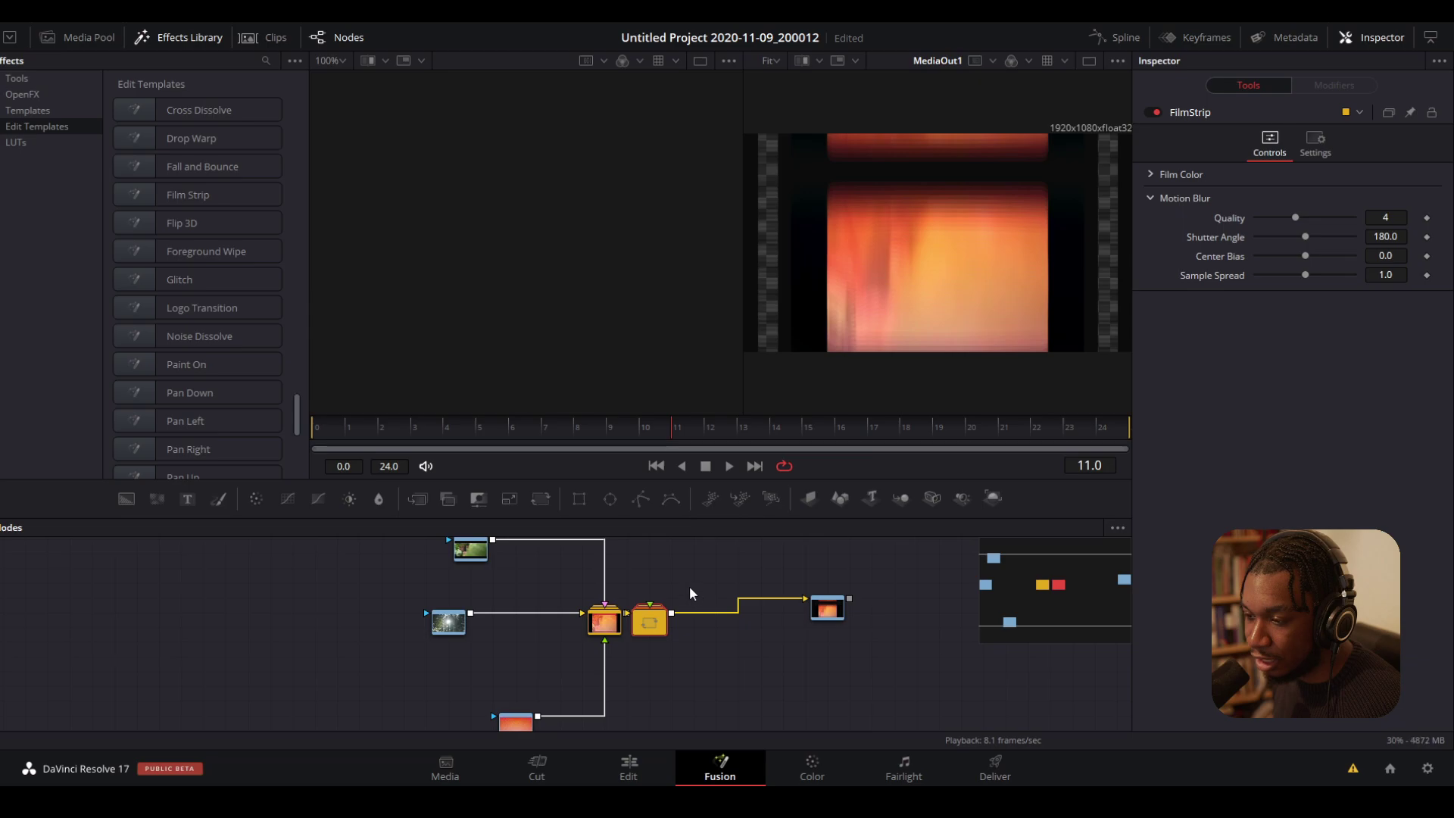
pyautogui.click(197, 40)
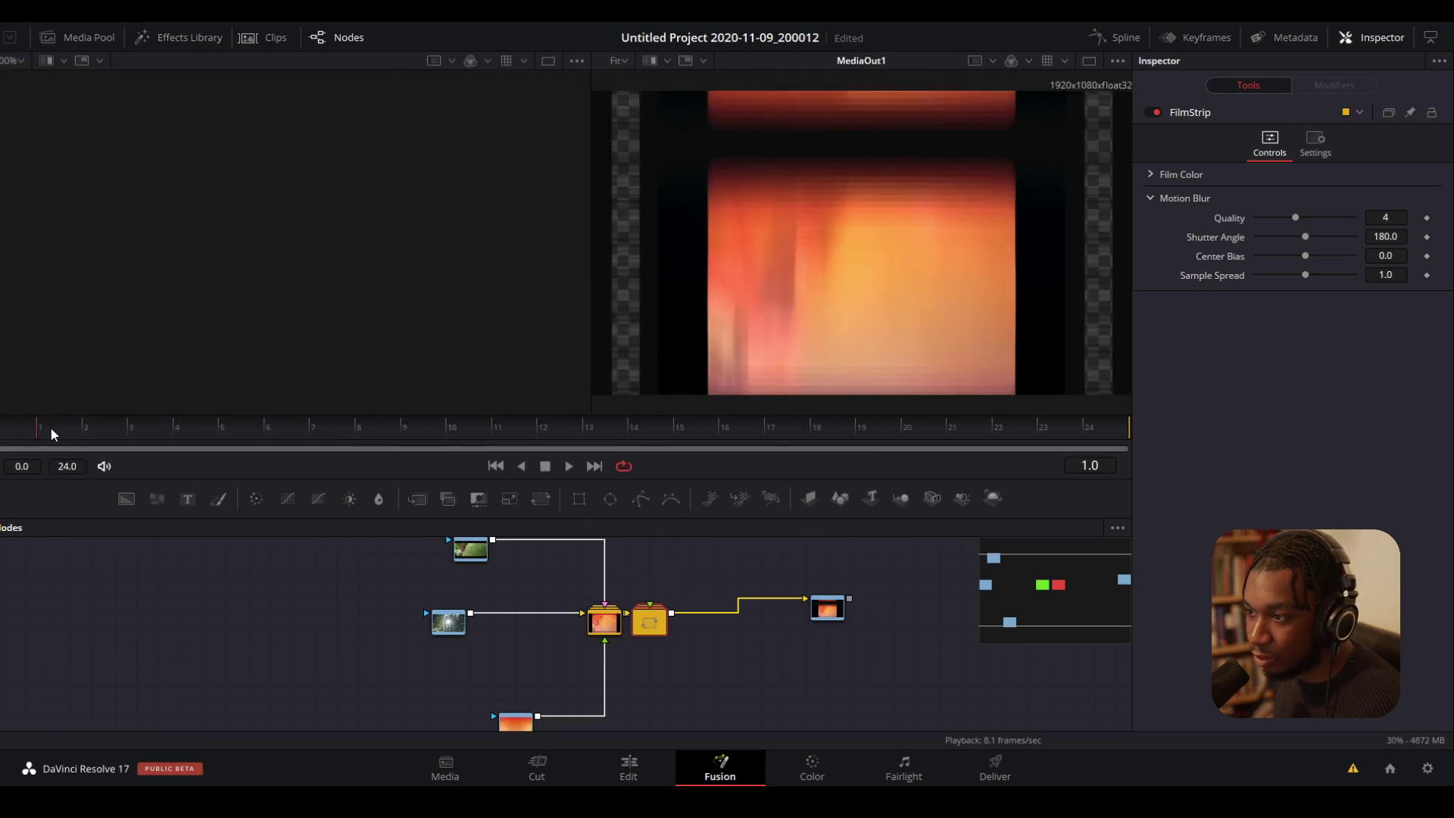
pyautogui.press('space')
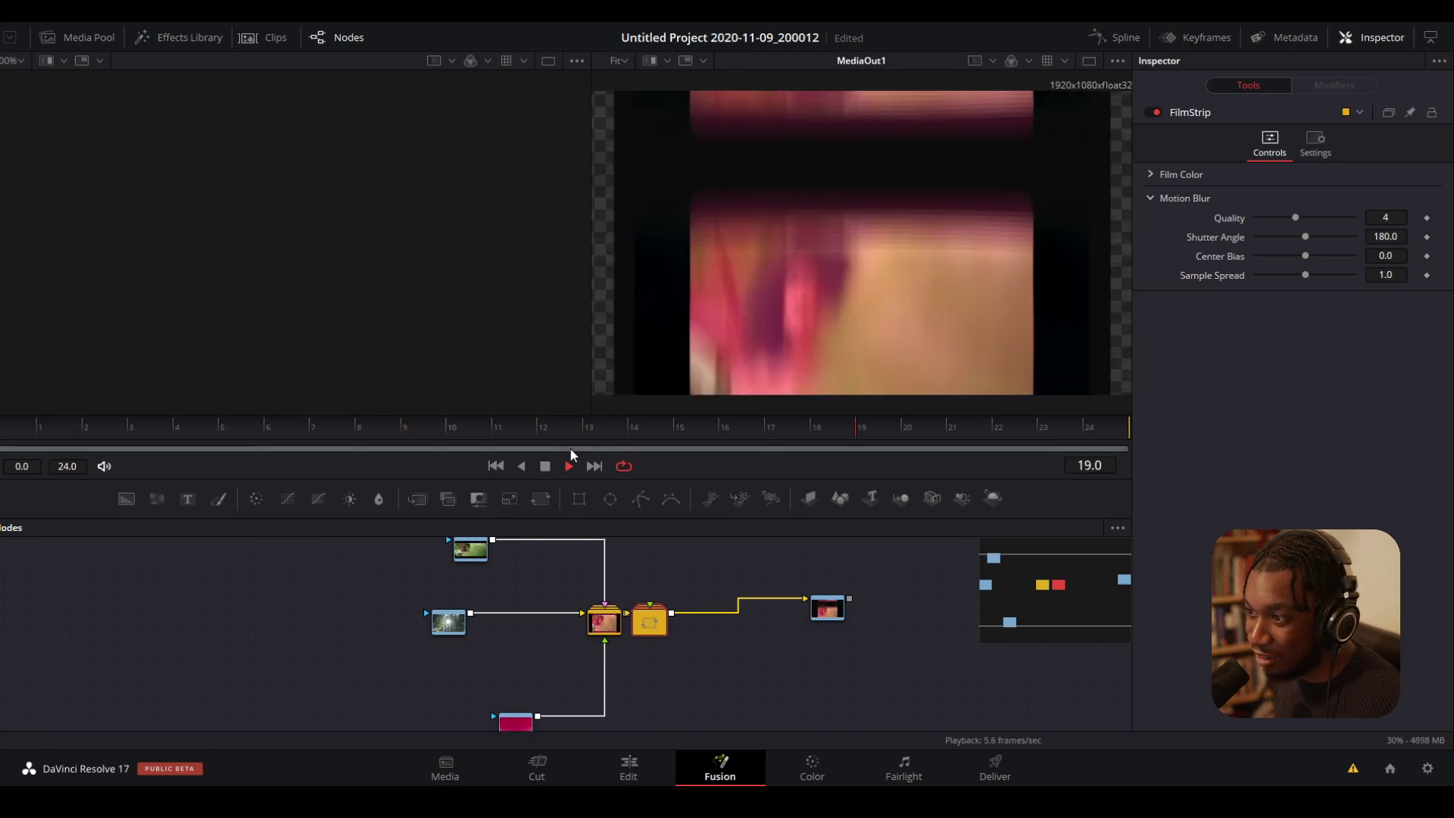
pyautogui.press('space')
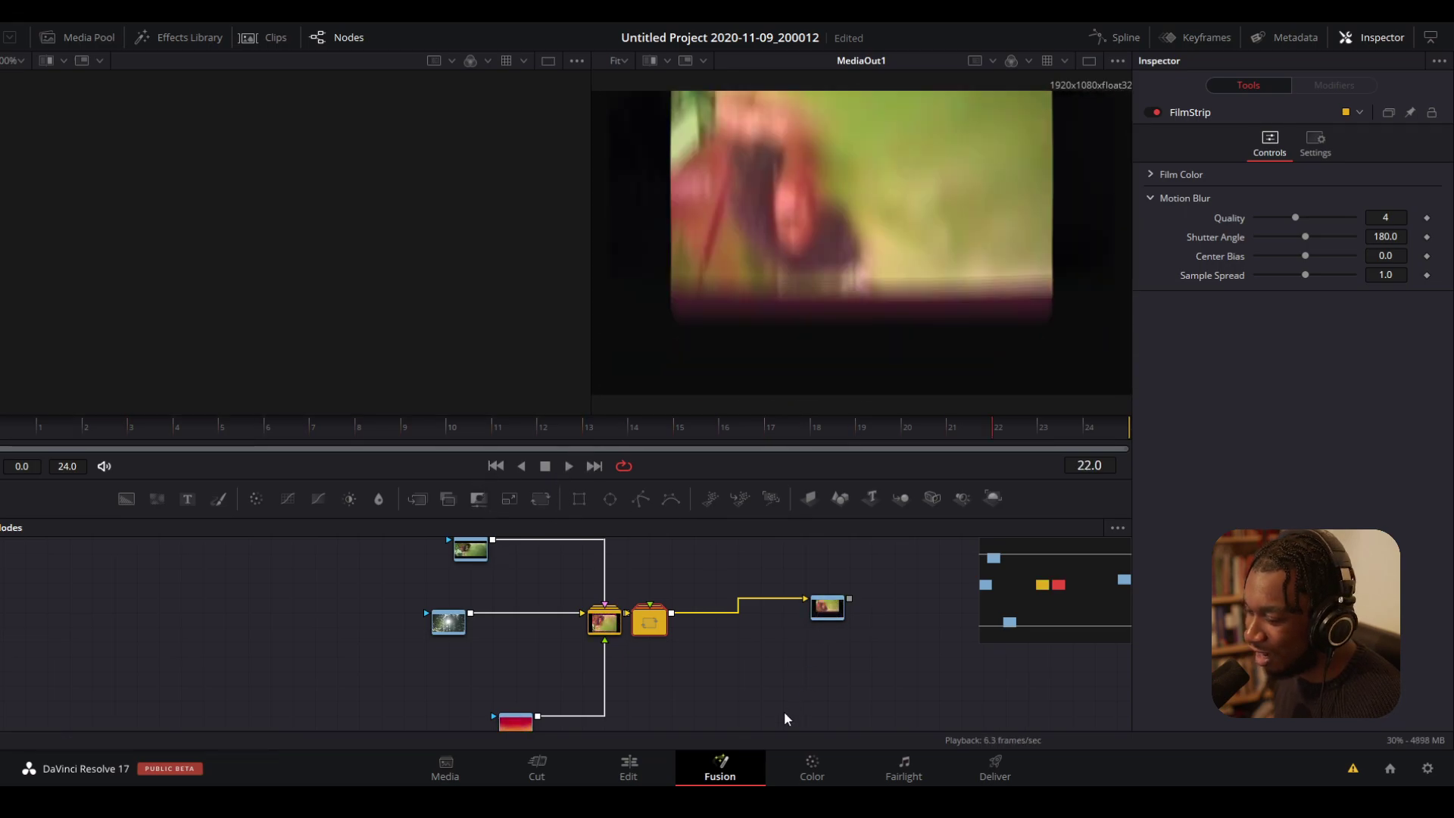
pyautogui.click(635, 761)
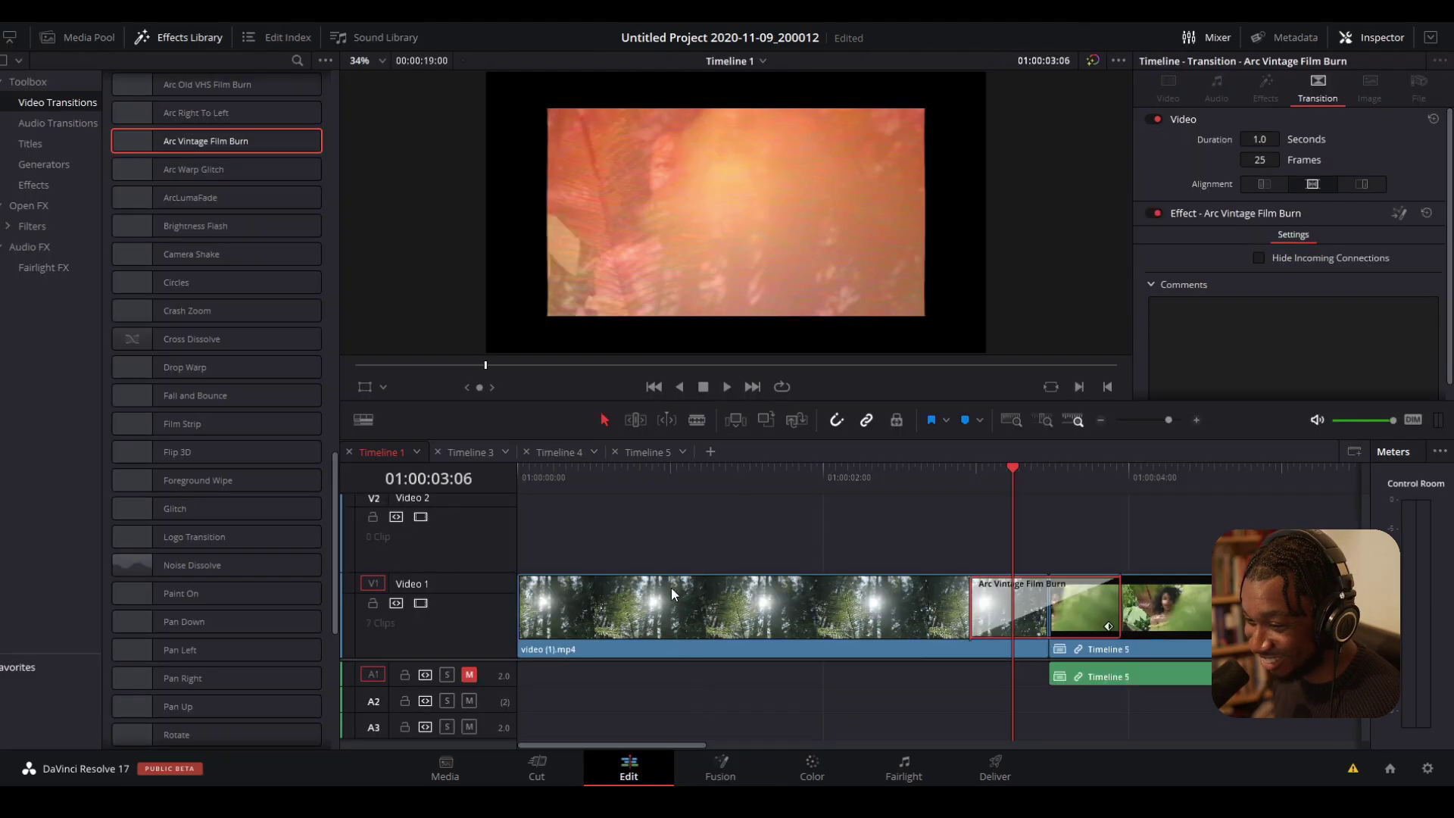
pyautogui.moveTo(933, 479)
pyautogui.mouseDown()
pyautogui.moveTo(952, 476)
pyautogui.moveTo(939, 467)
pyautogui.mouseUp()
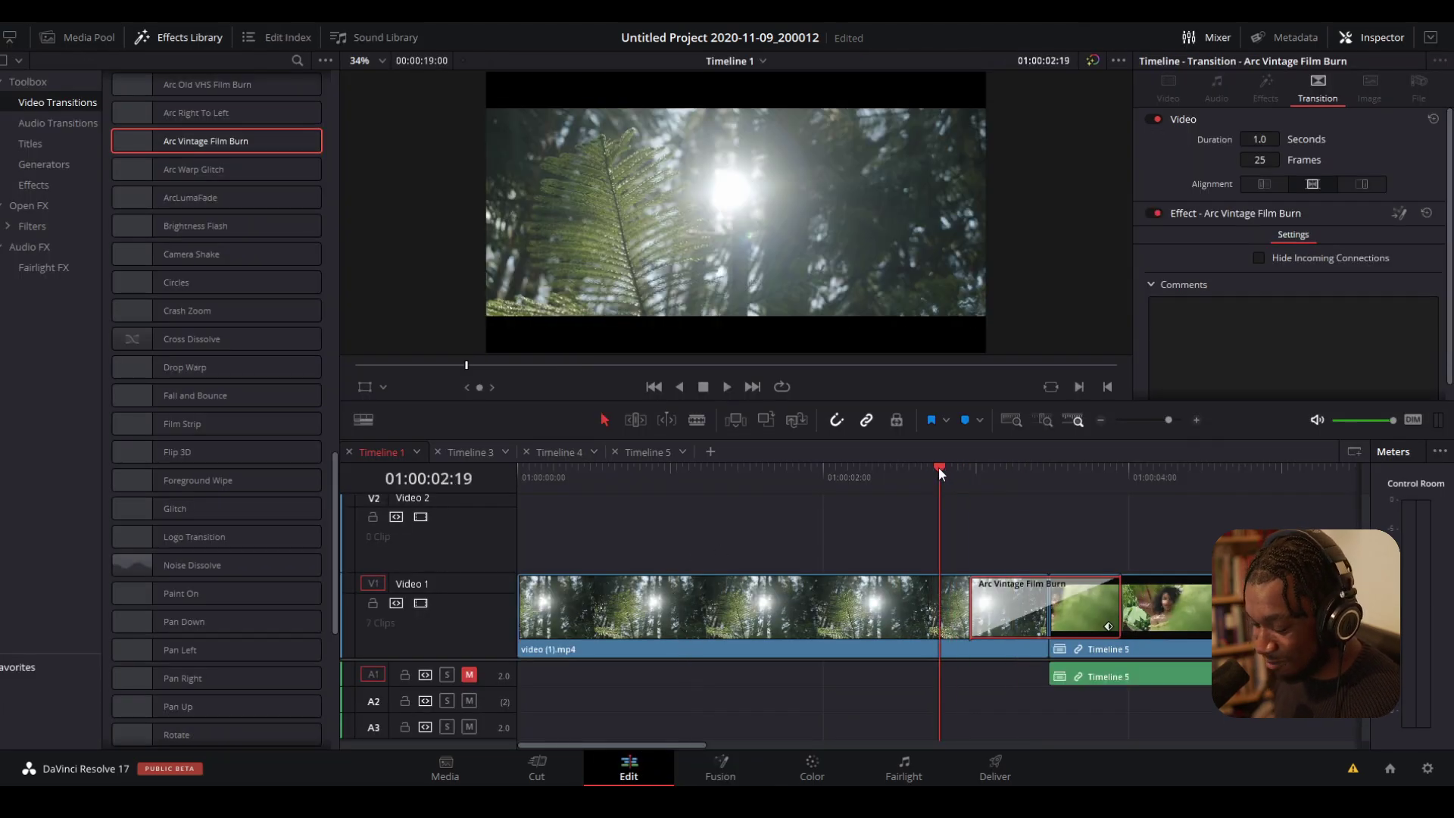
pyautogui.press('p')
pyautogui.press('space')
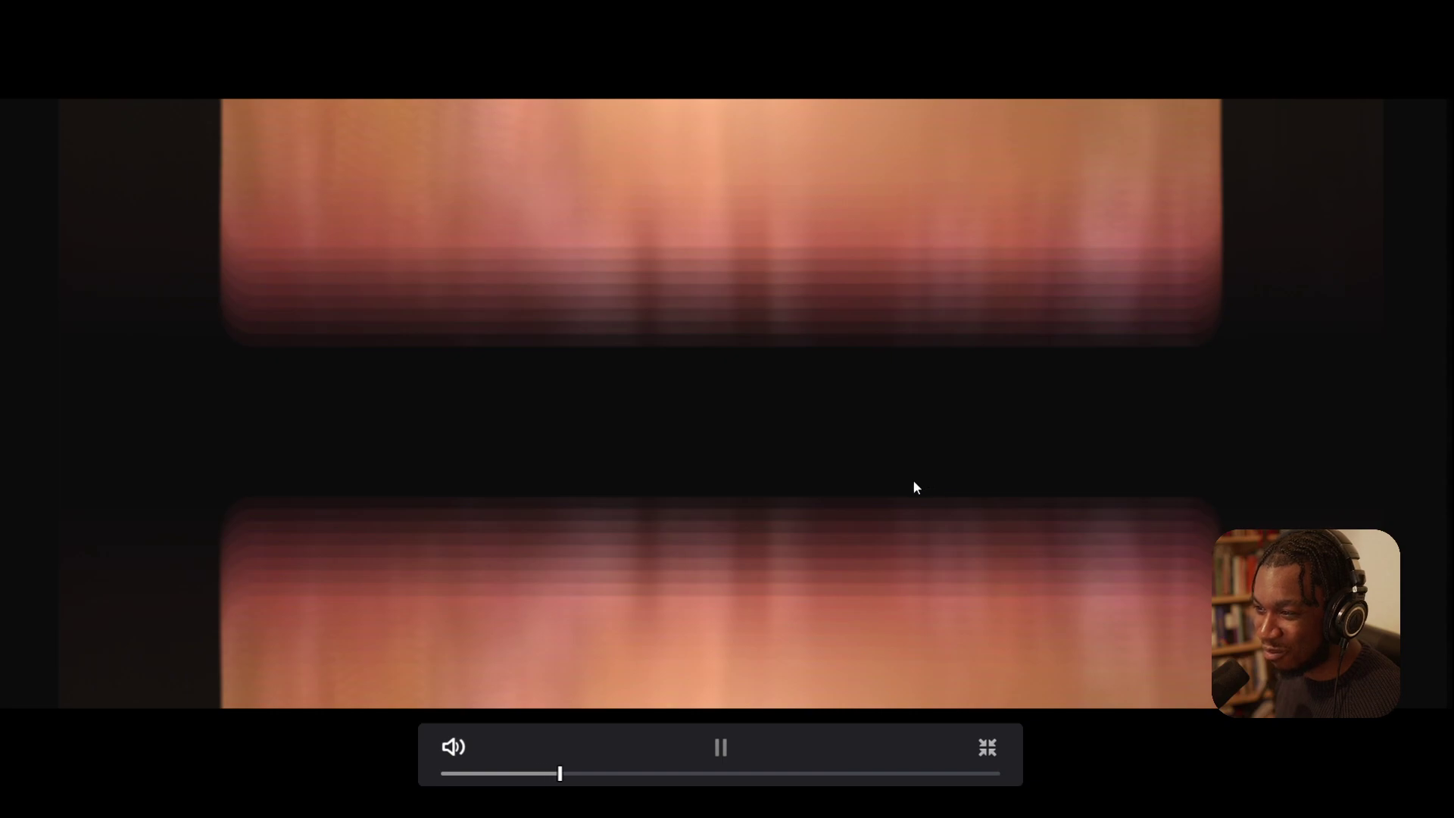
pyautogui.press('space')
pyautogui.press('Escape')
pyautogui.moveTo(971, 480); pyautogui.dragTo(910, 480)
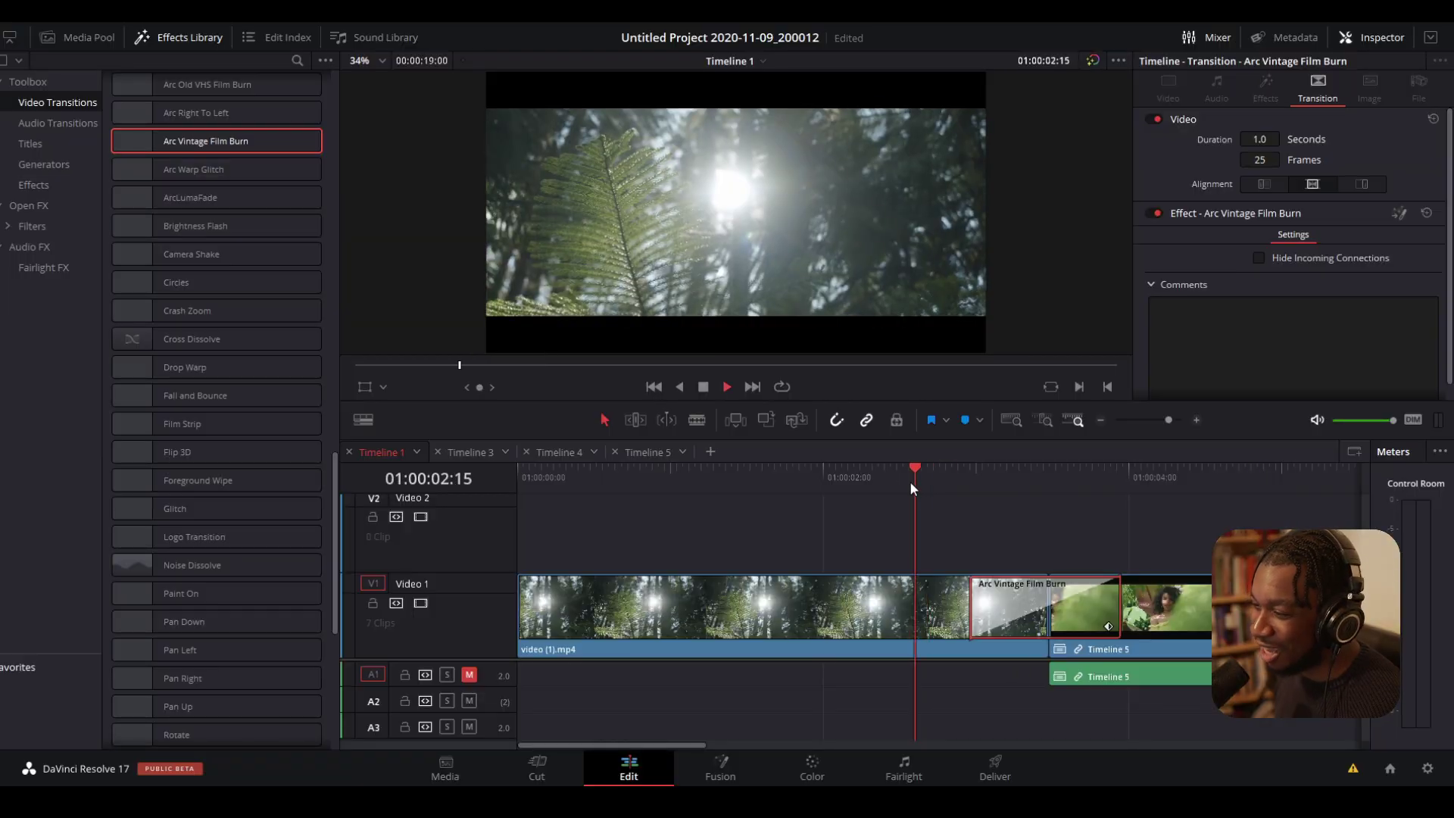
pyautogui.press('space')
pyautogui.press('space')
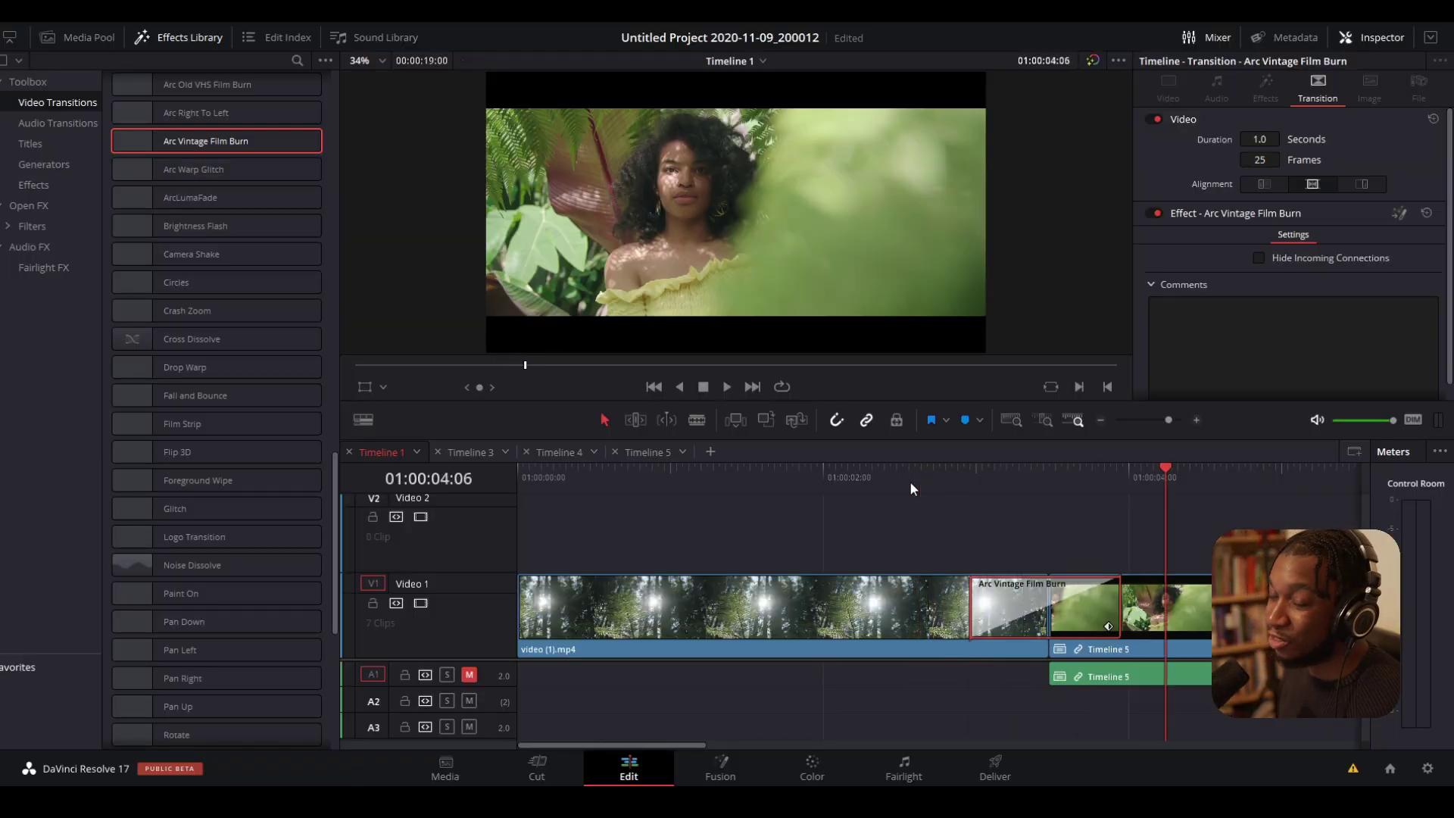
pyautogui.press('/')
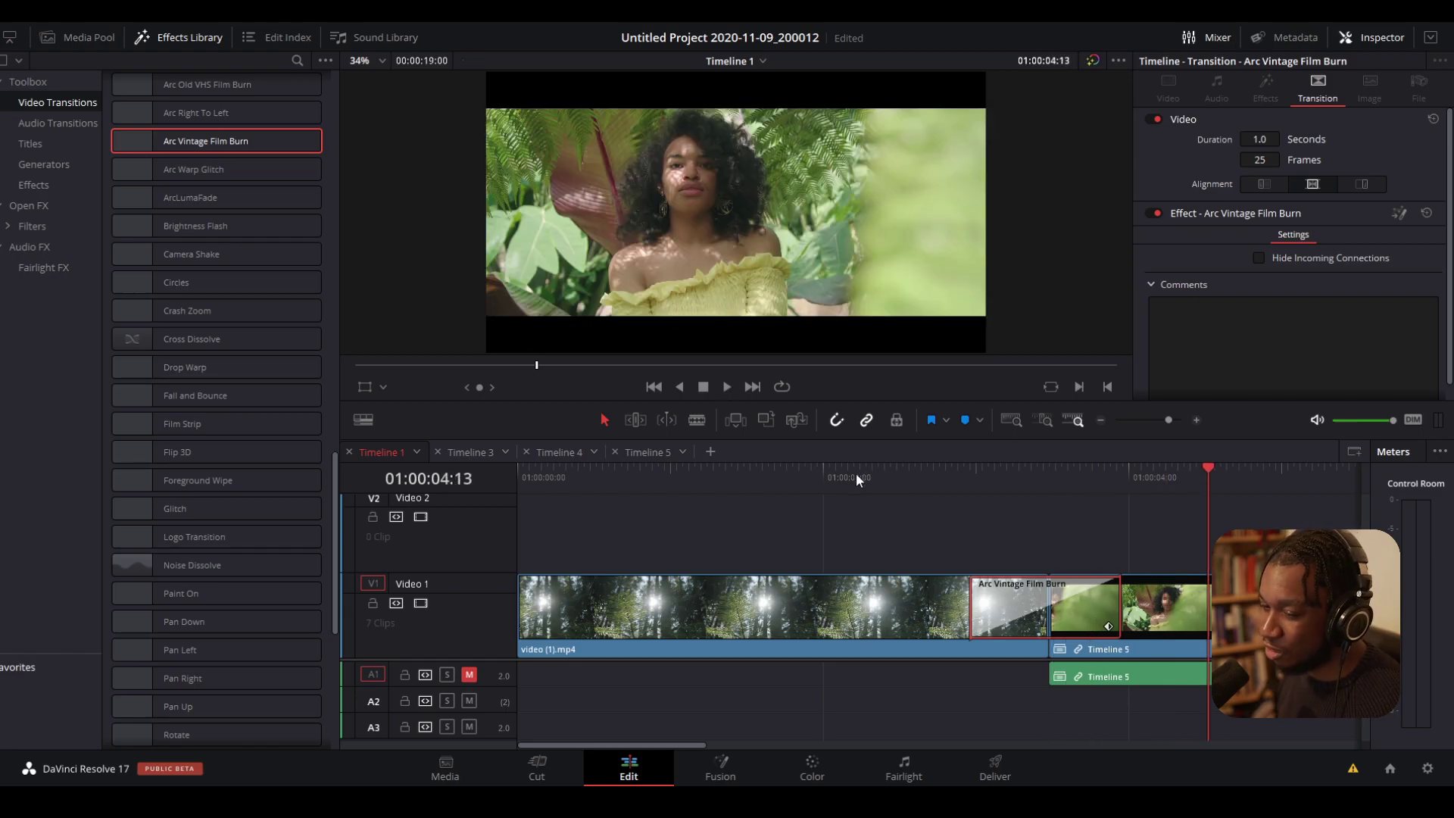
pyautogui.press('/')
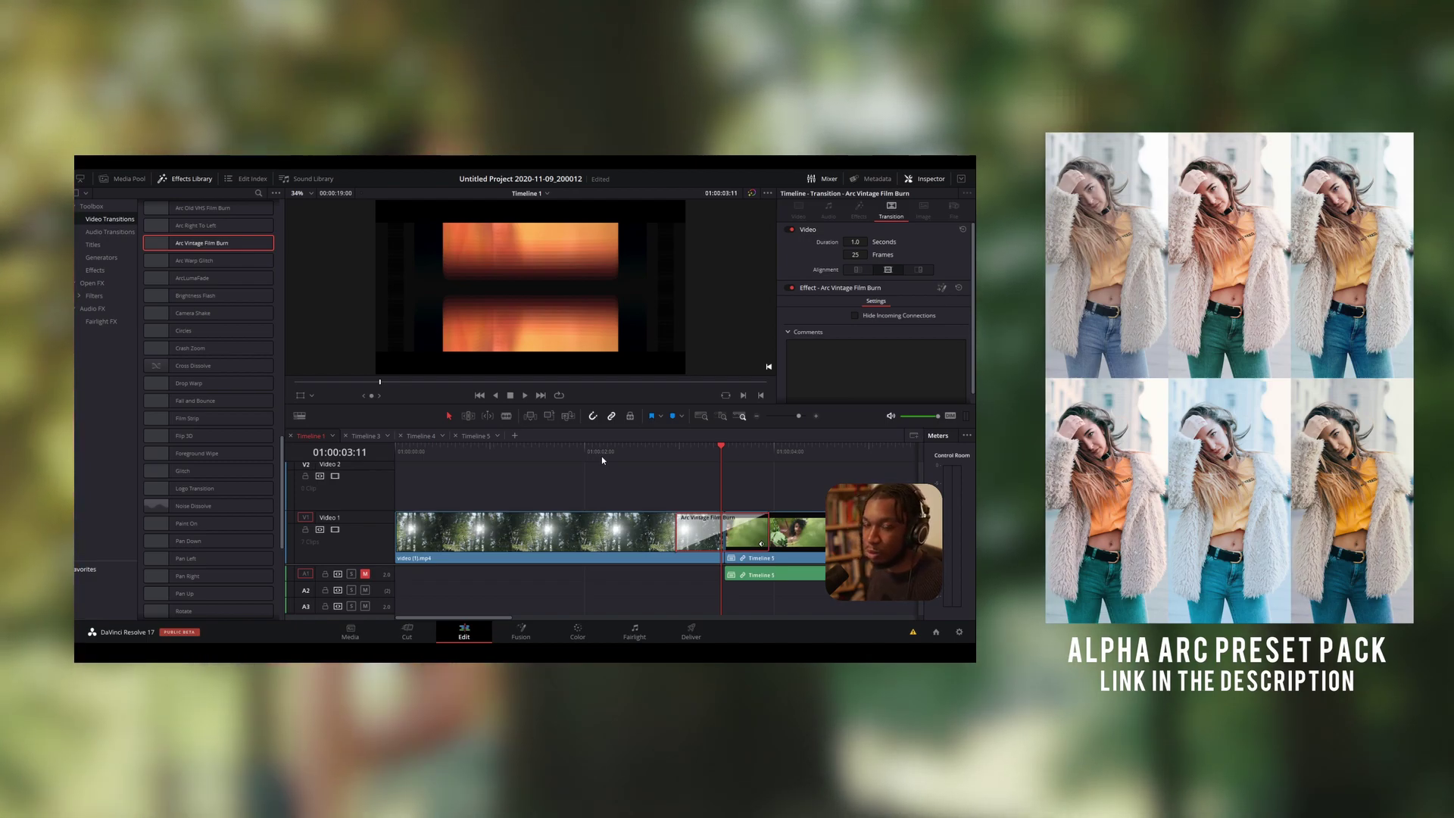
pyautogui.click(602, 454)
pyautogui.press('space')
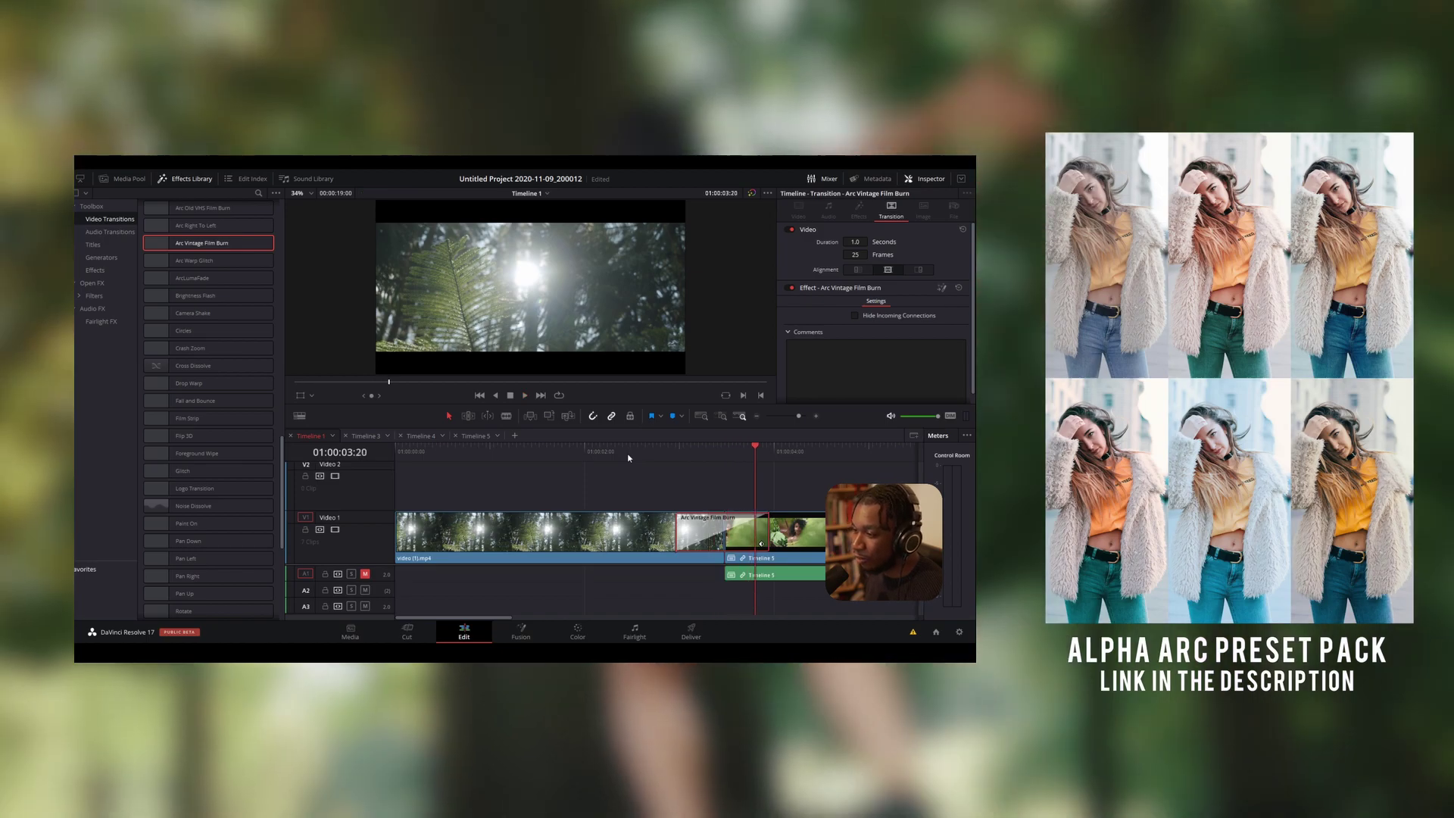
pyautogui.click(608, 454)
pyautogui.press('space')
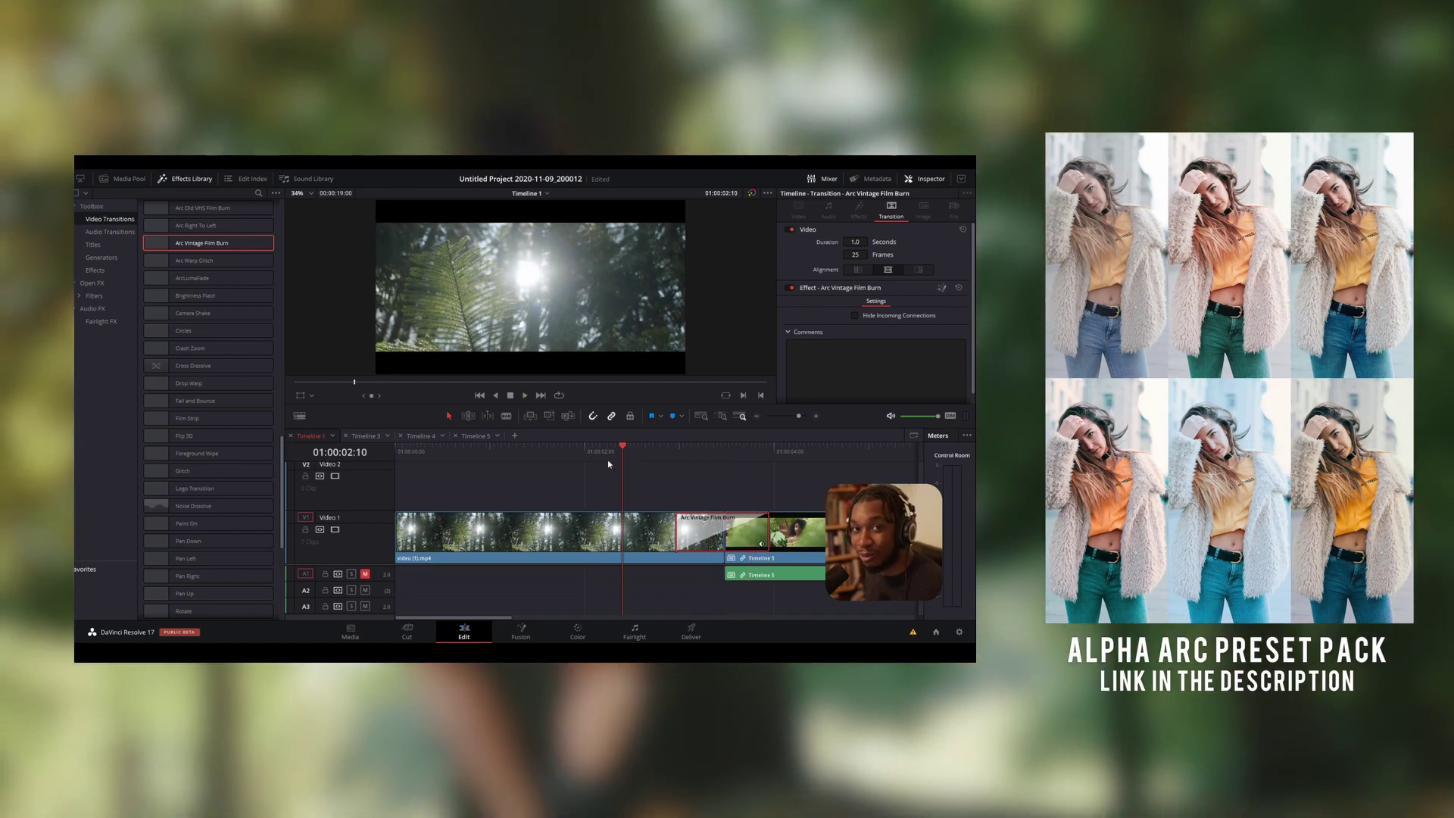